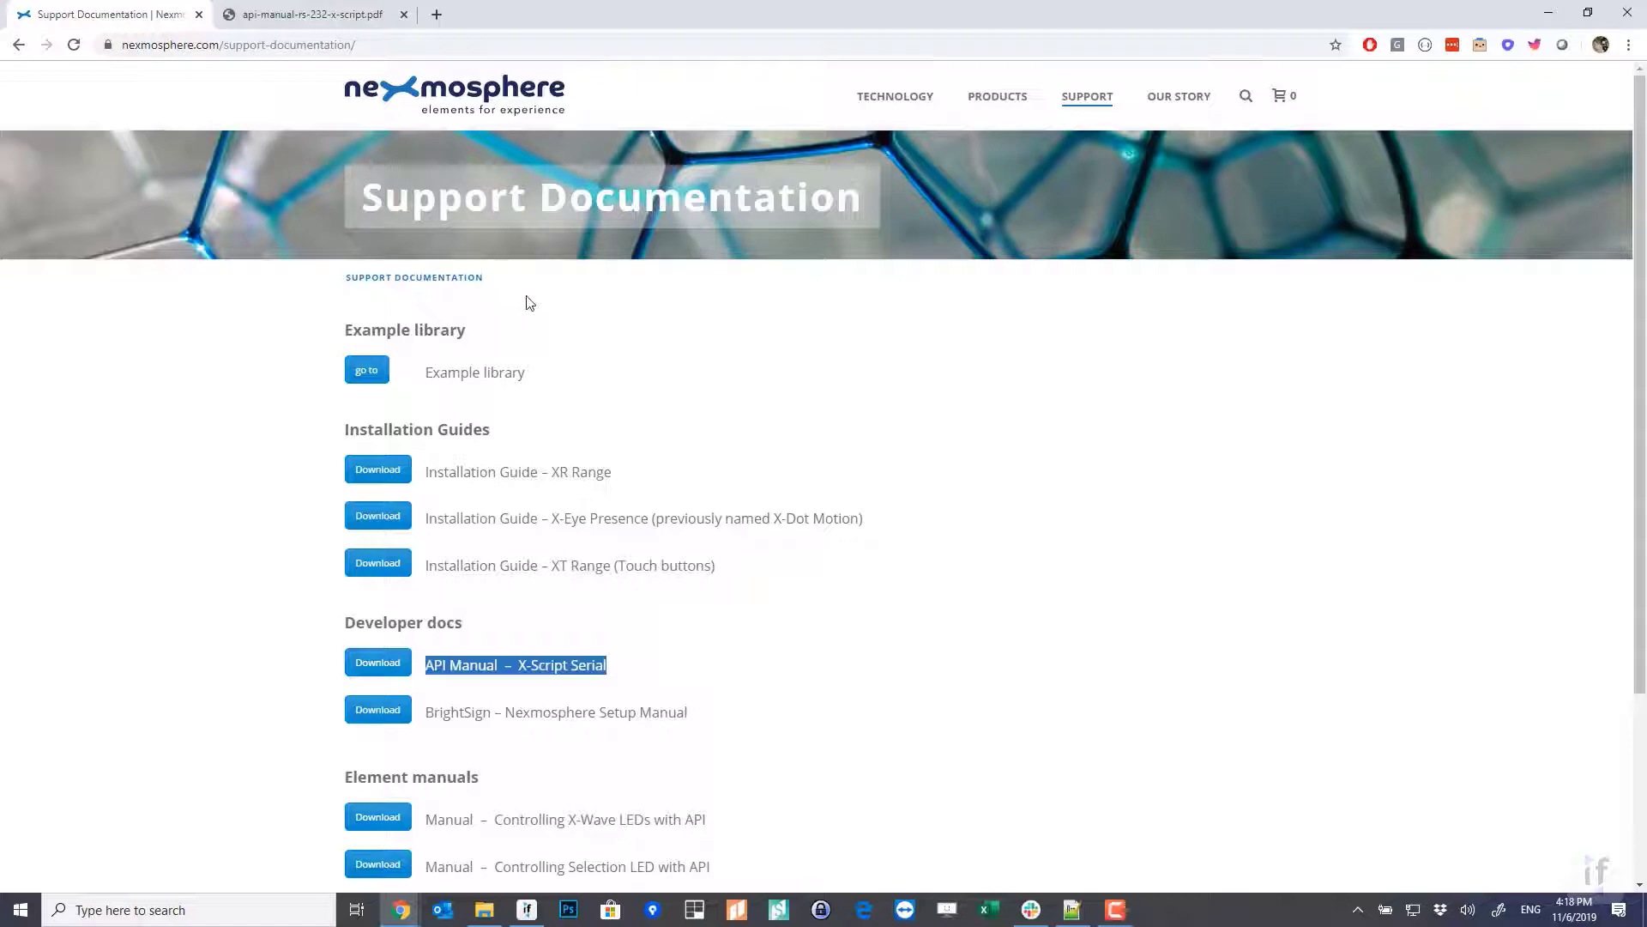
Examine the X-Script API manual's table of contents and its Command Structure page, including the type, address, format and command parts
left_click(342, 19)
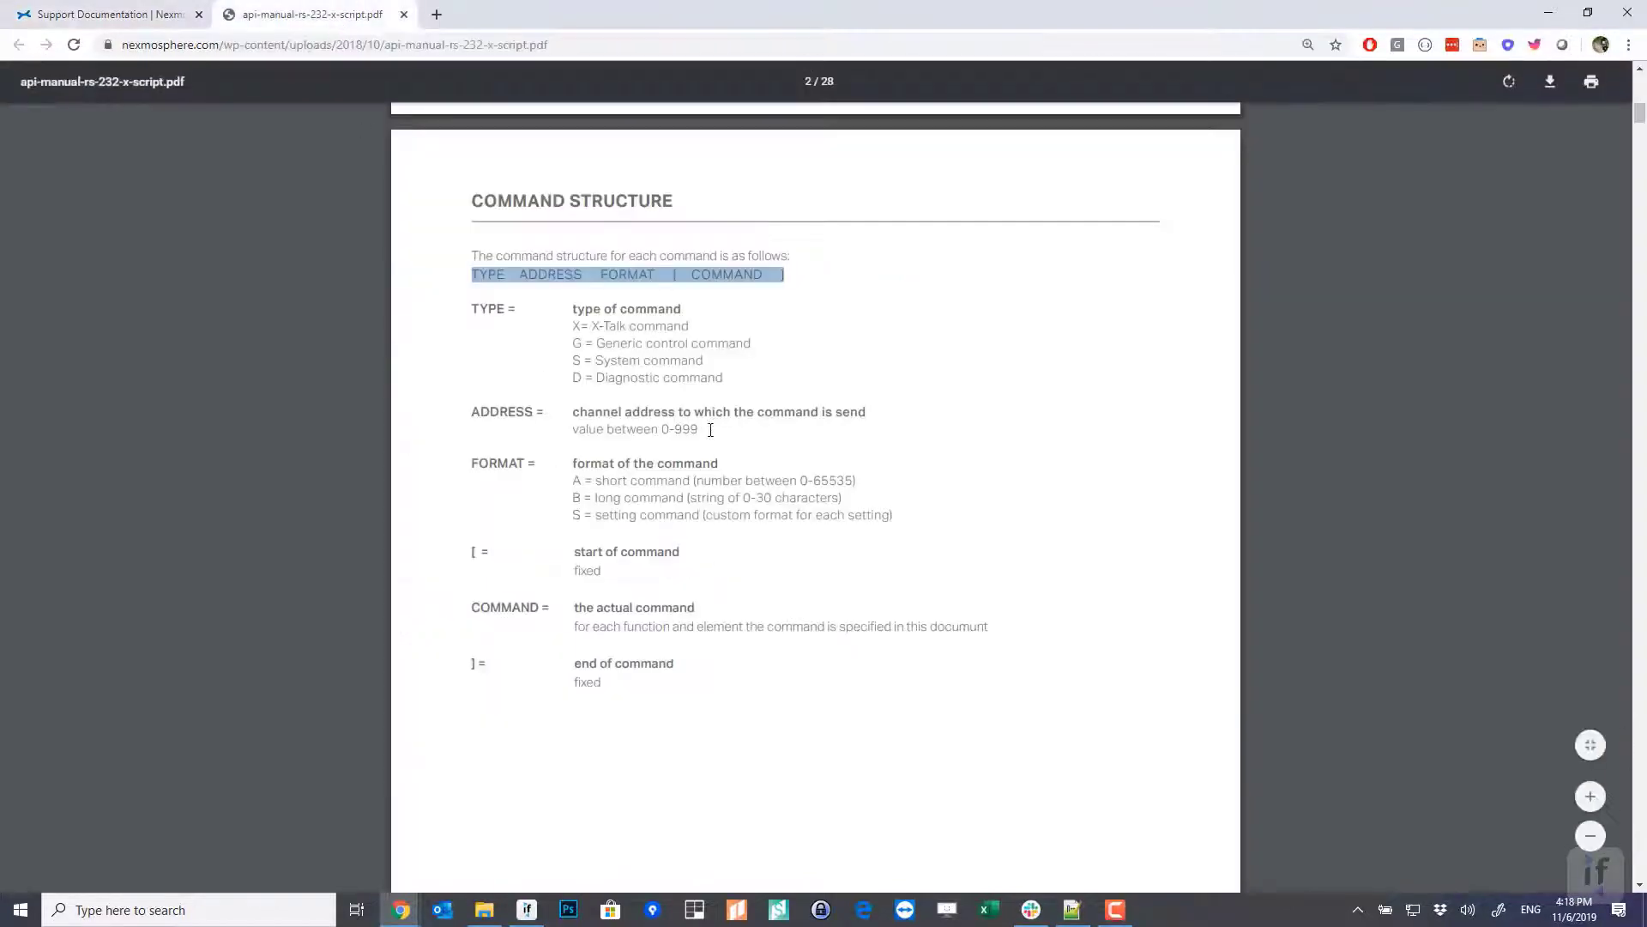
scroll(911, 462, "up", 10)
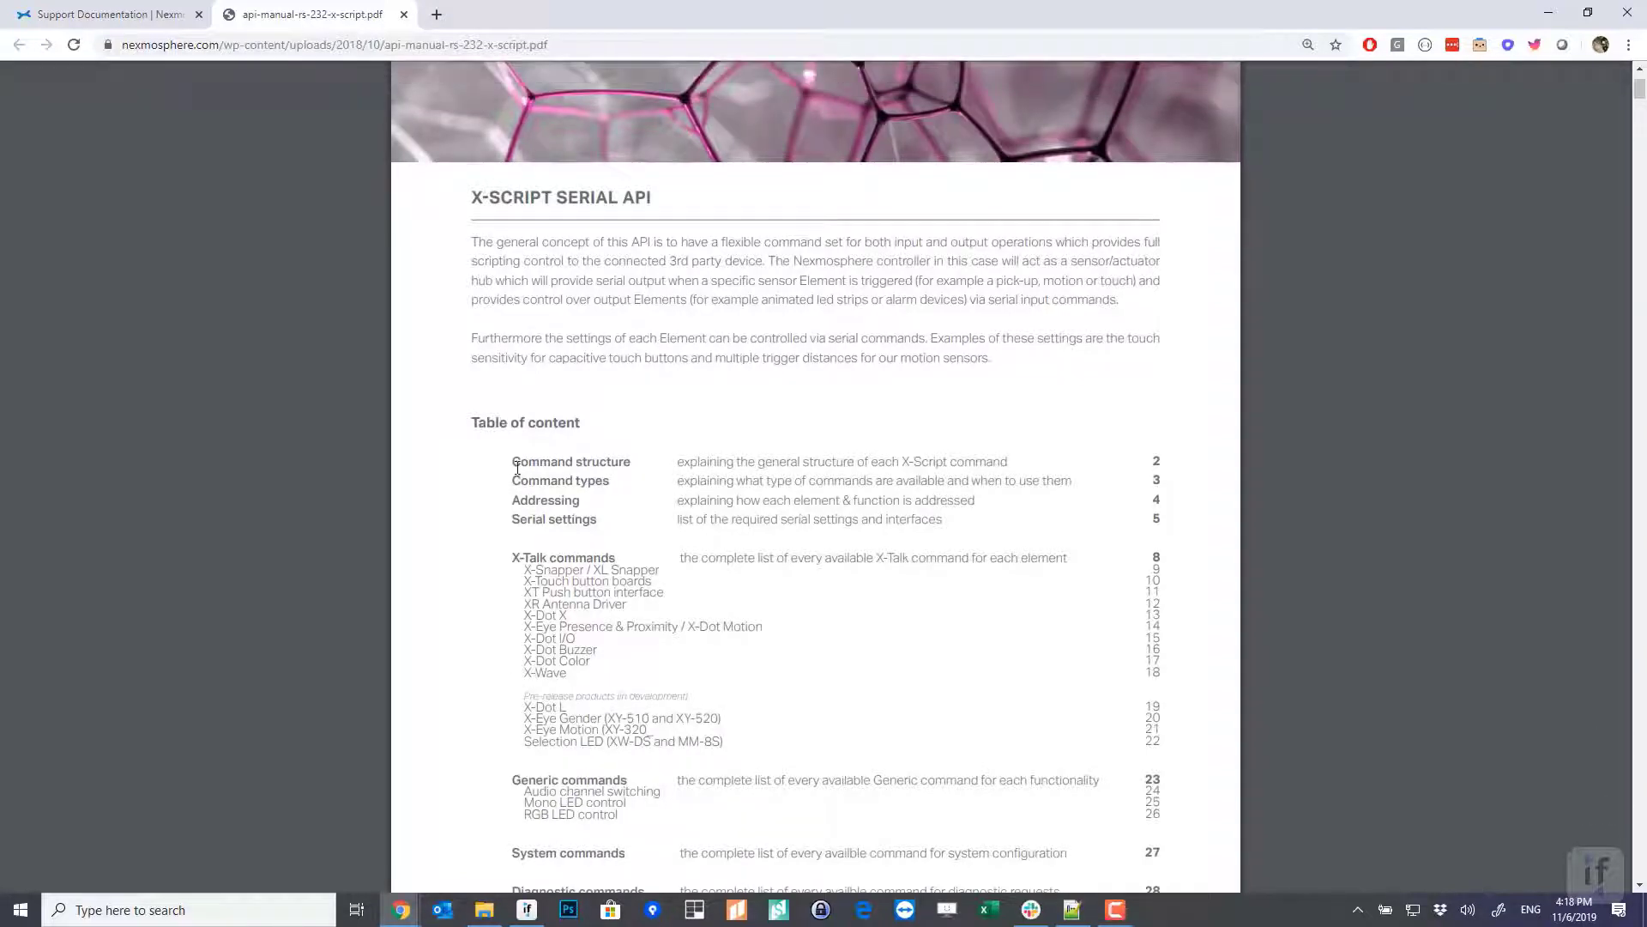
left_click_drag(513, 463, 639, 461)
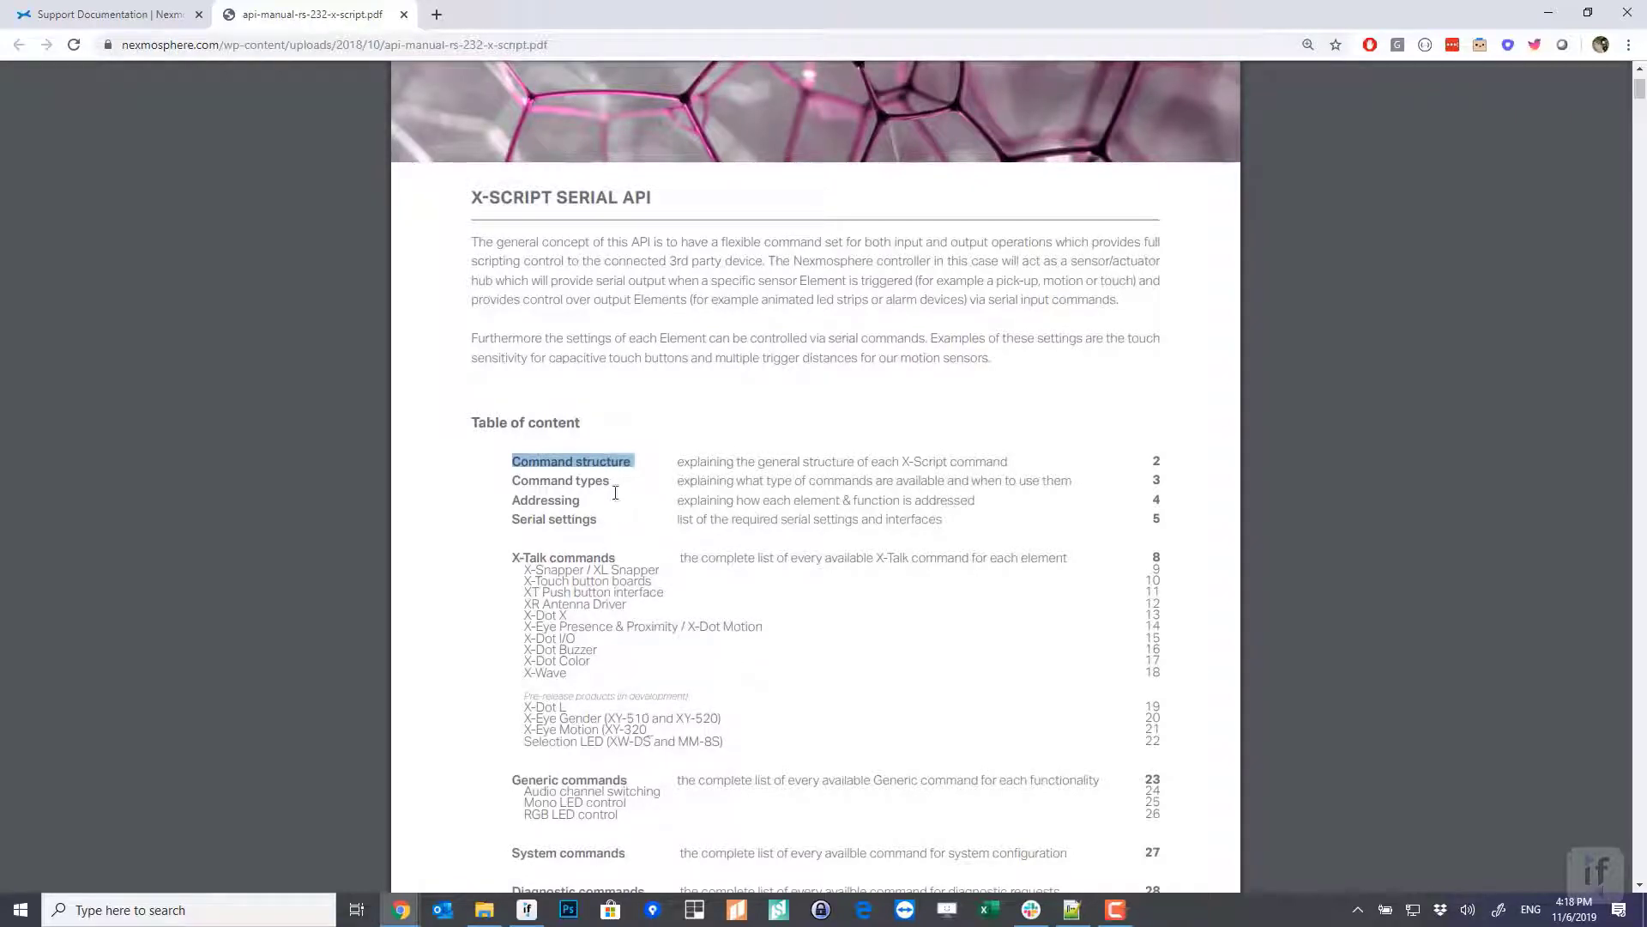
scroll(478, 237, "down", 1)
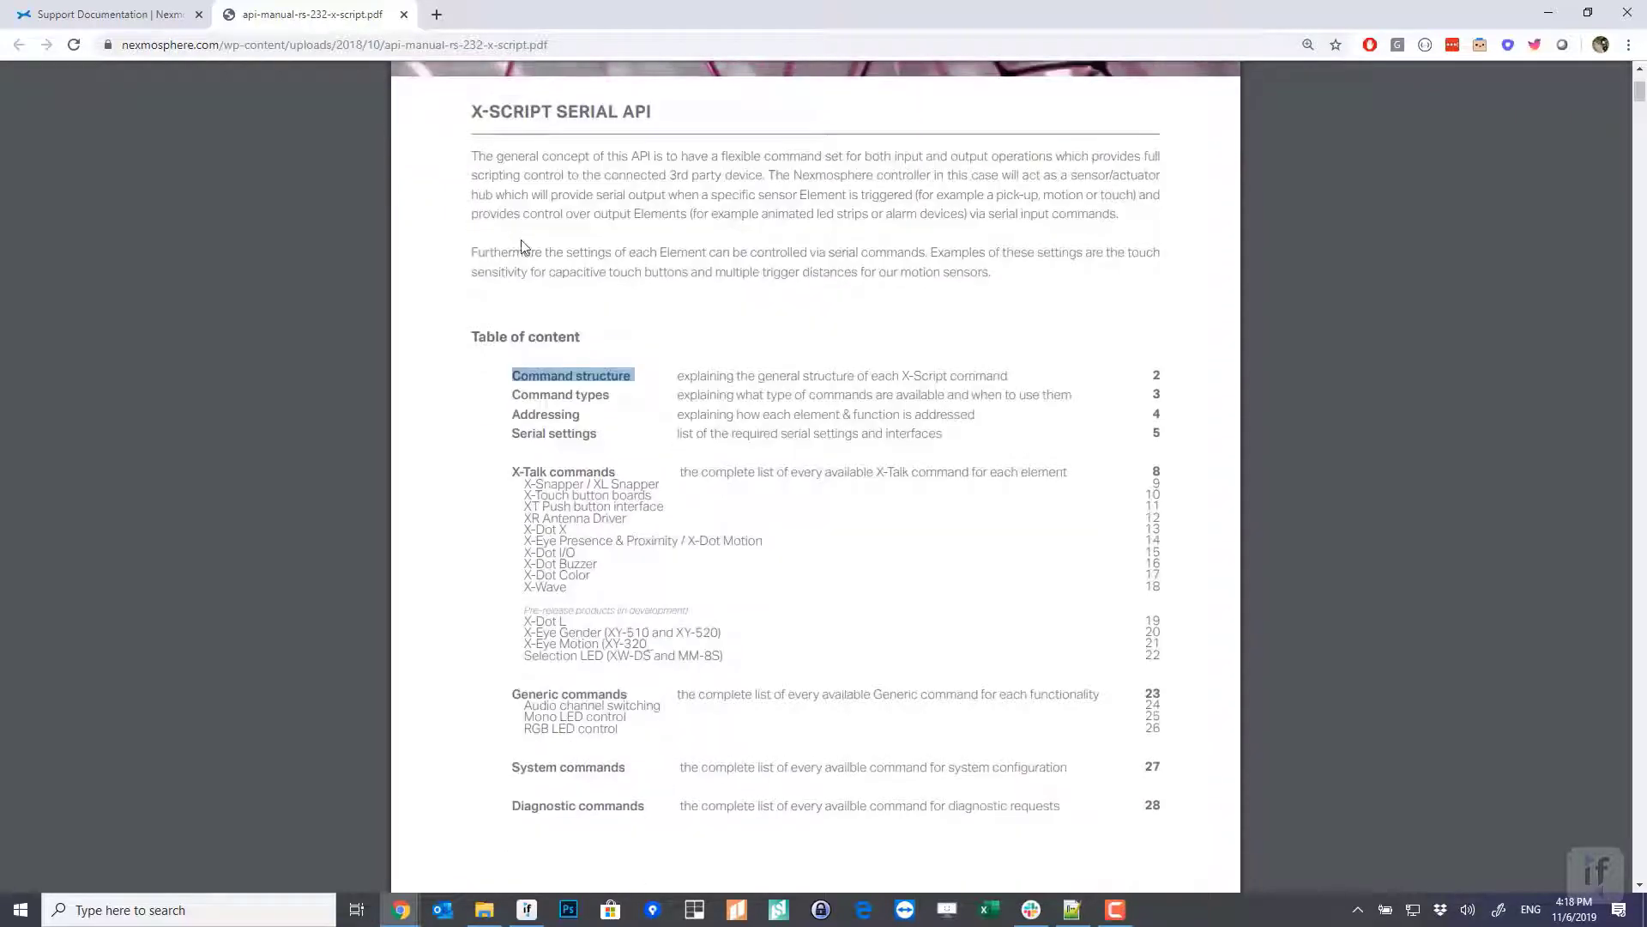
scroll(481, 471, "down", 9)
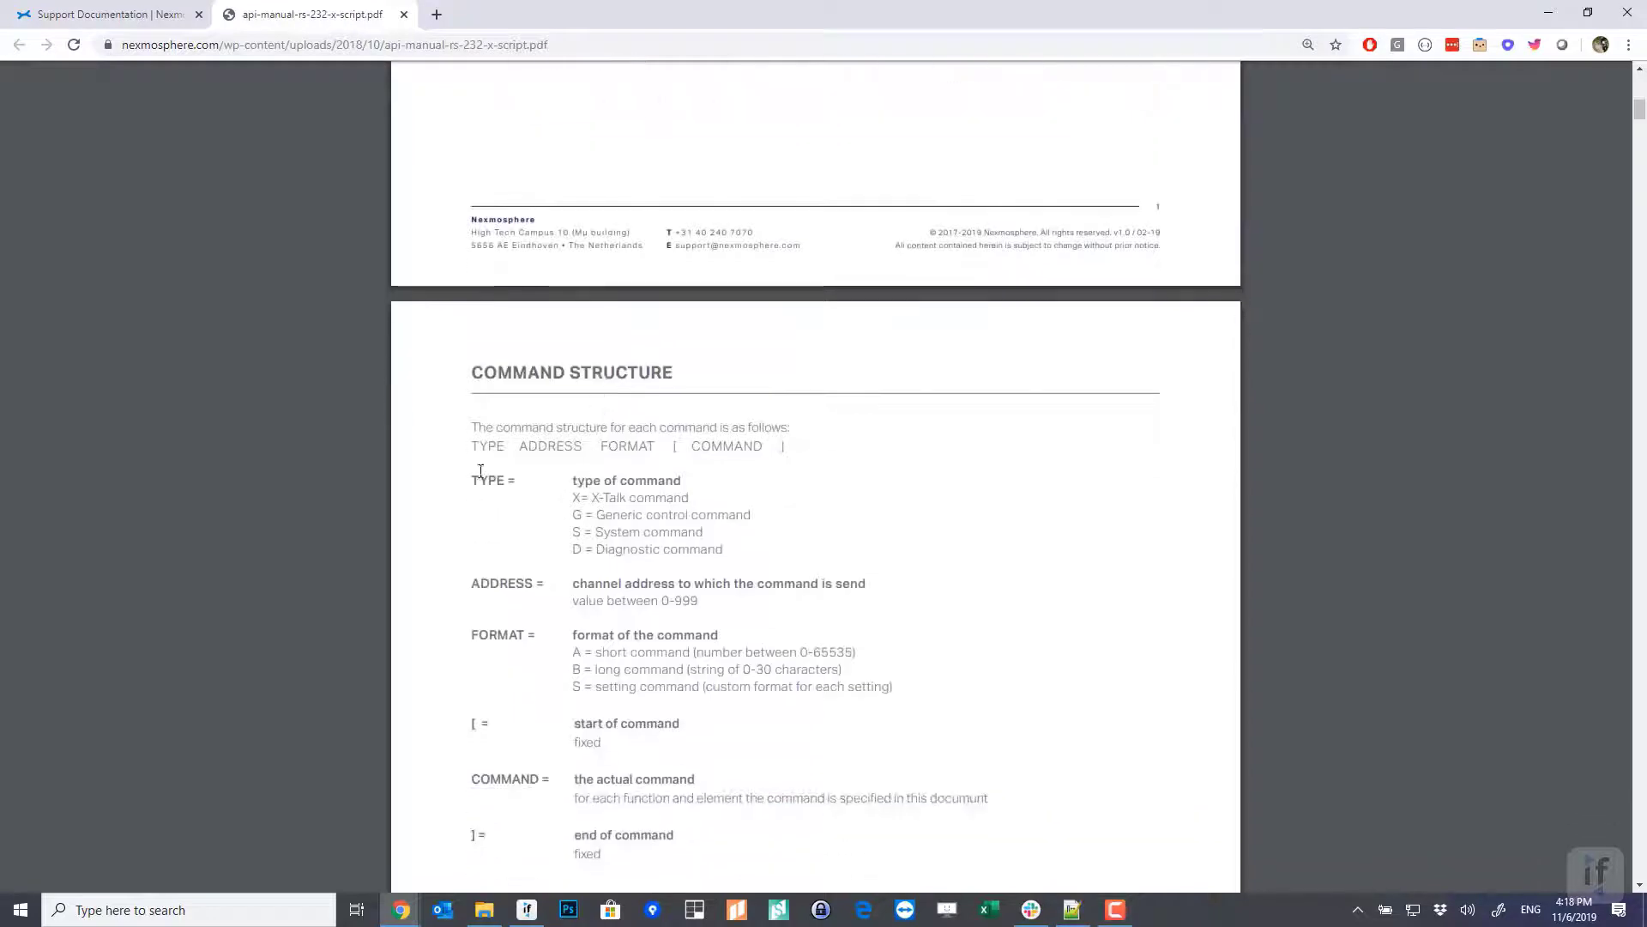
scroll(507, 352, "down", 2)
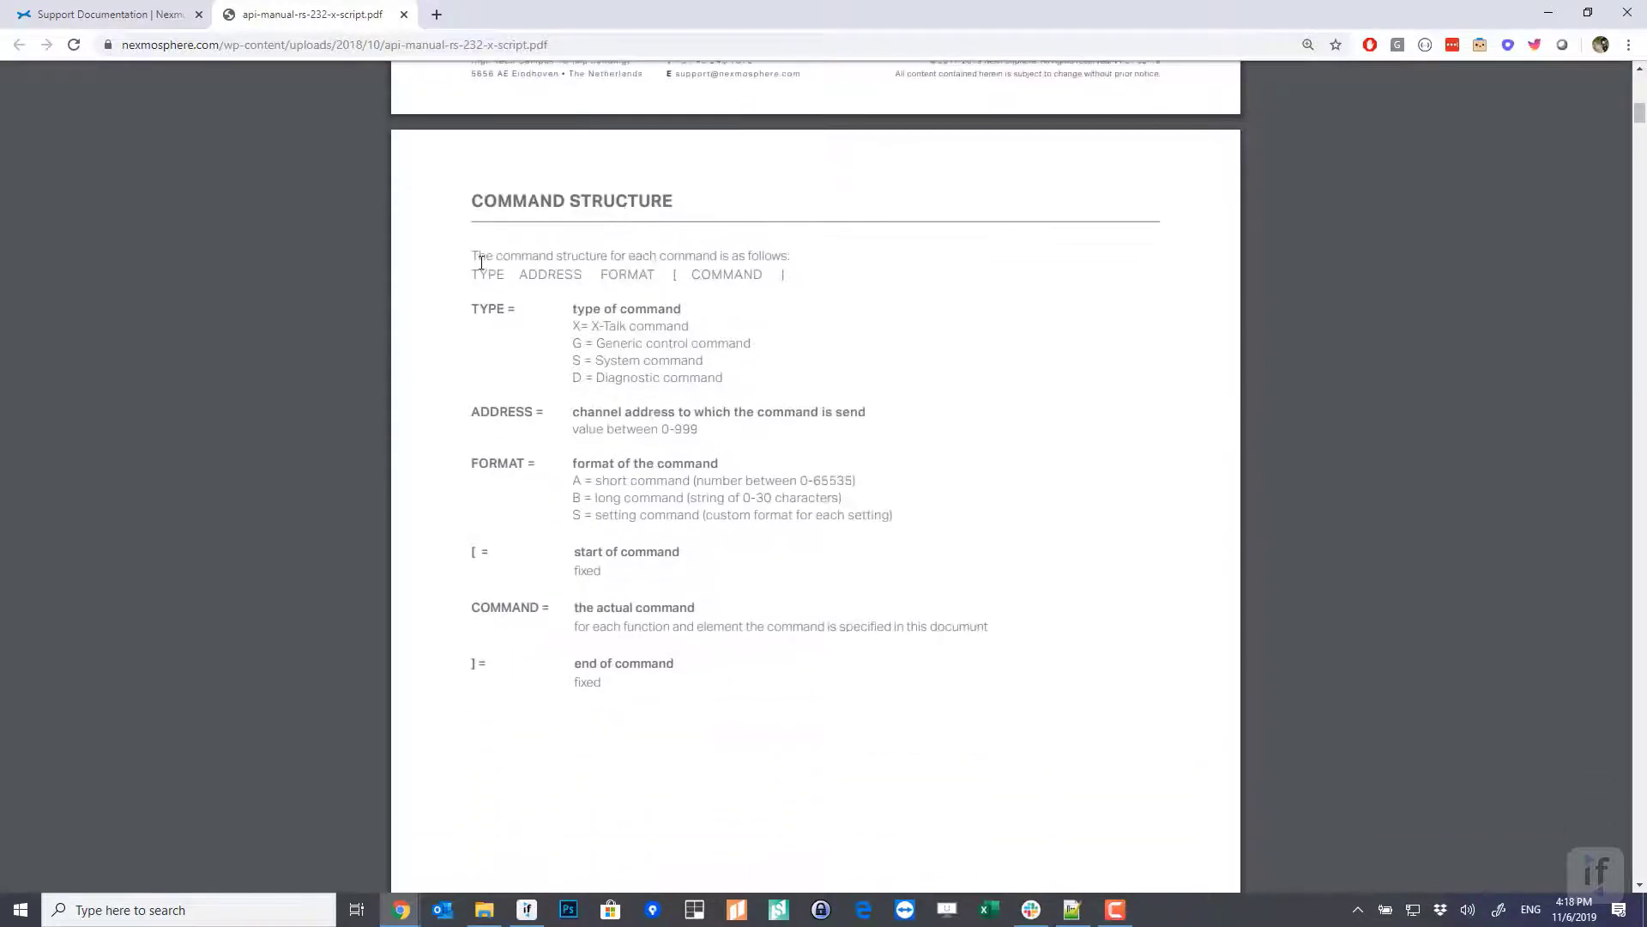
left_click_drag(467, 273, 785, 279)
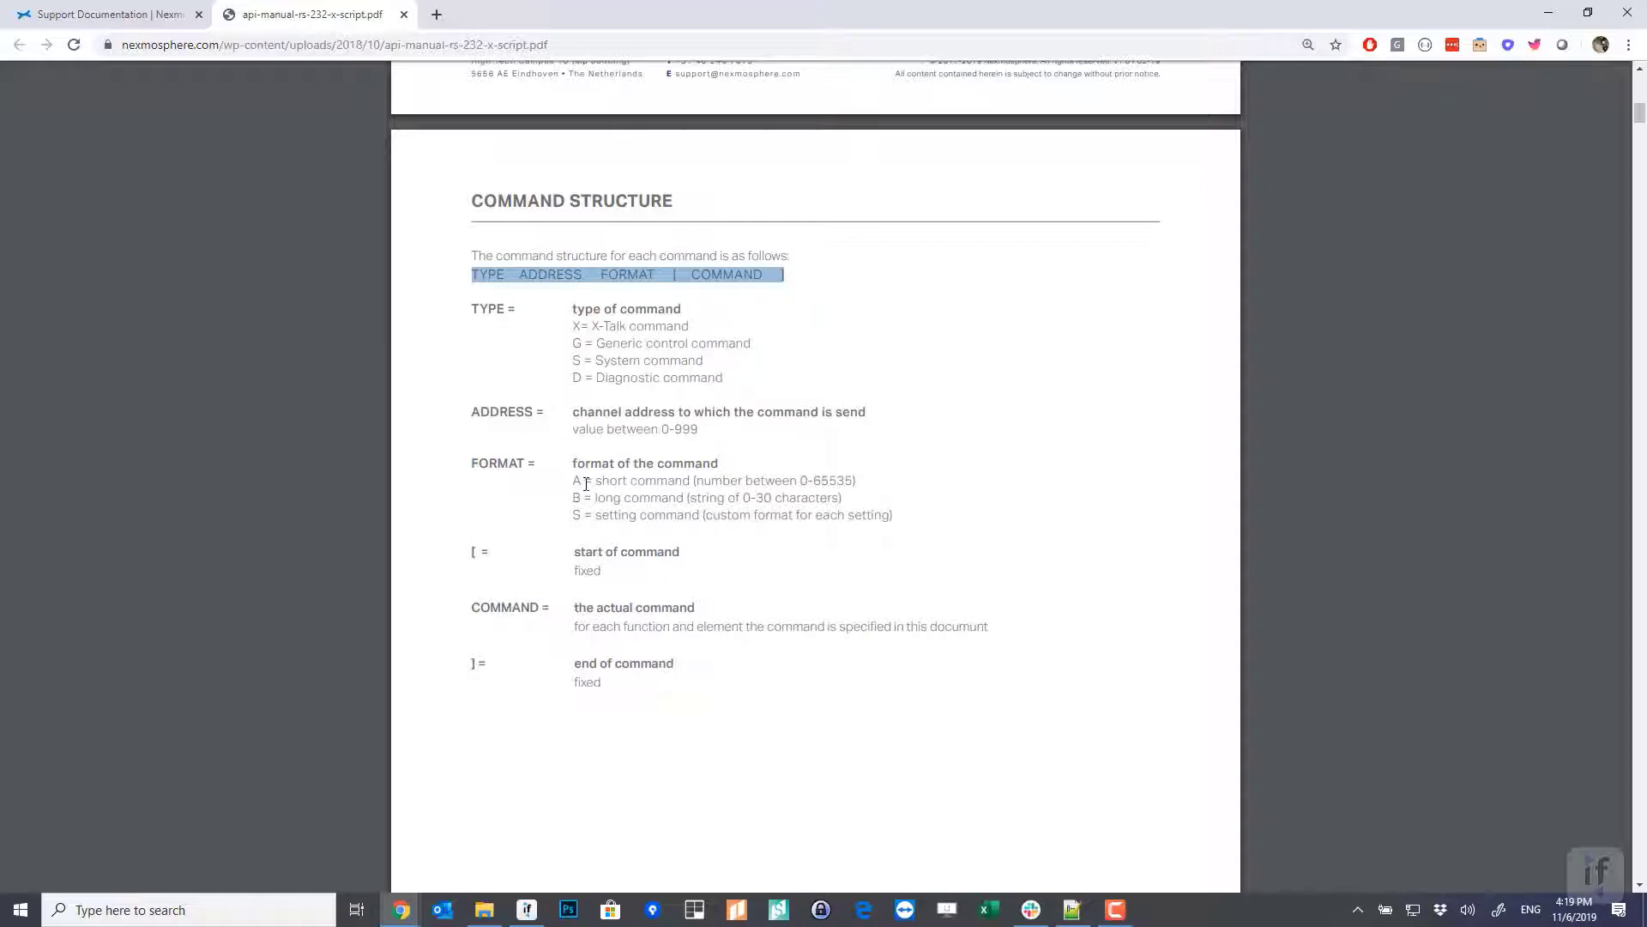
left_click(628, 494)
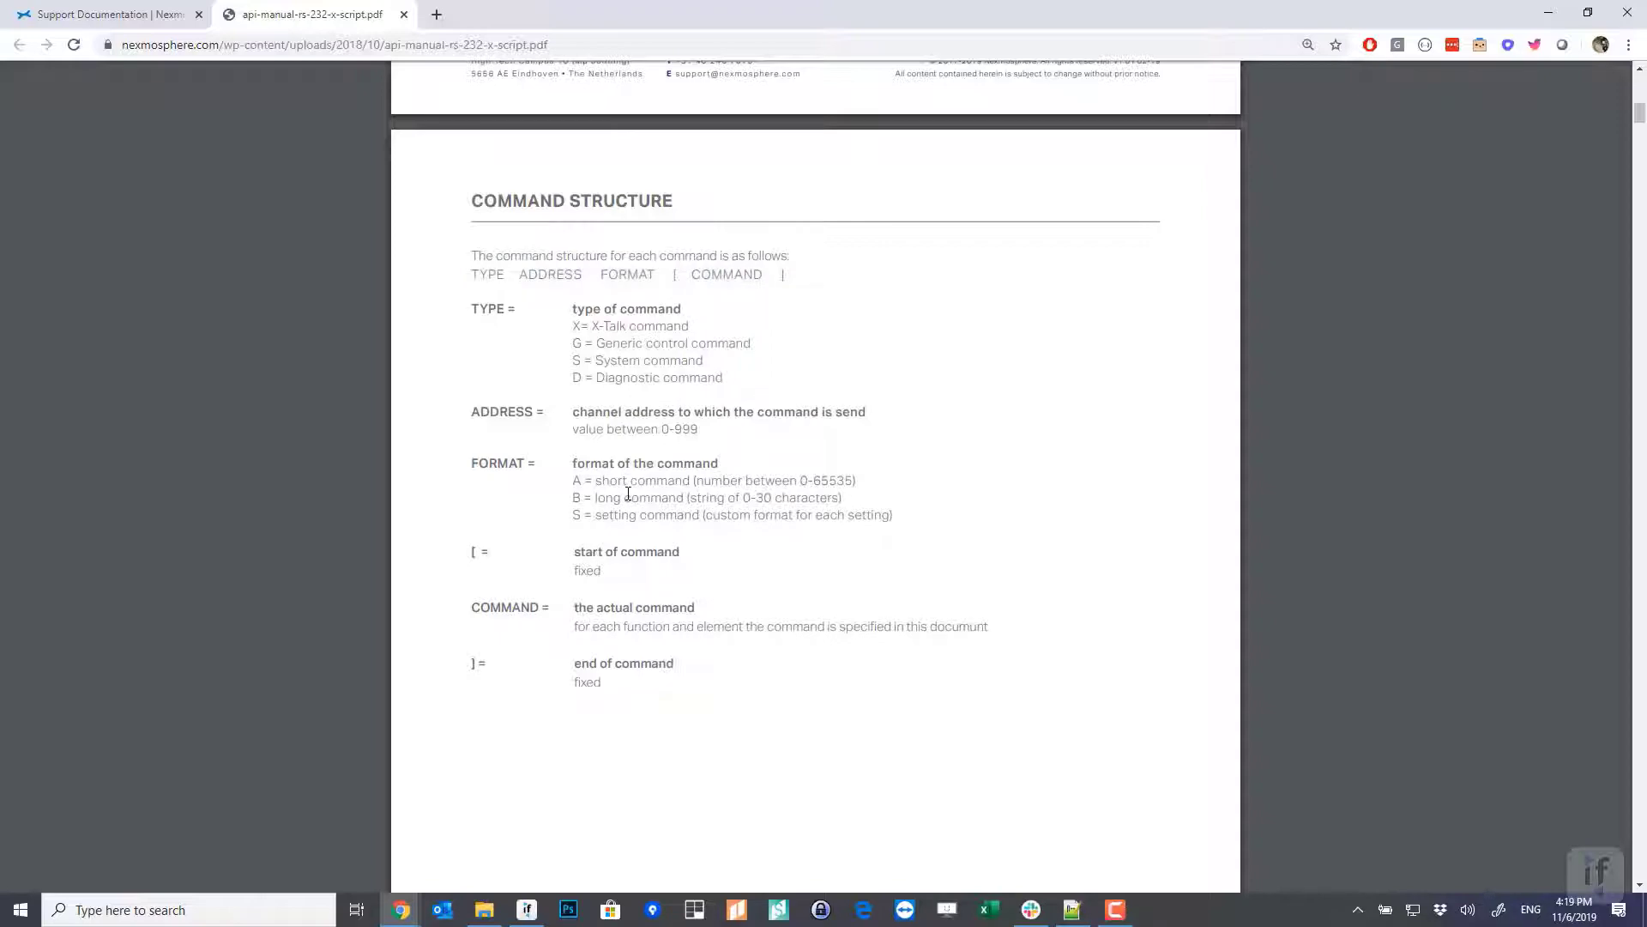
Switch to Intuiface Composer and place the Nexmosphere interface asset's default template on the left side of Scene 1
left_click(1548, 12)
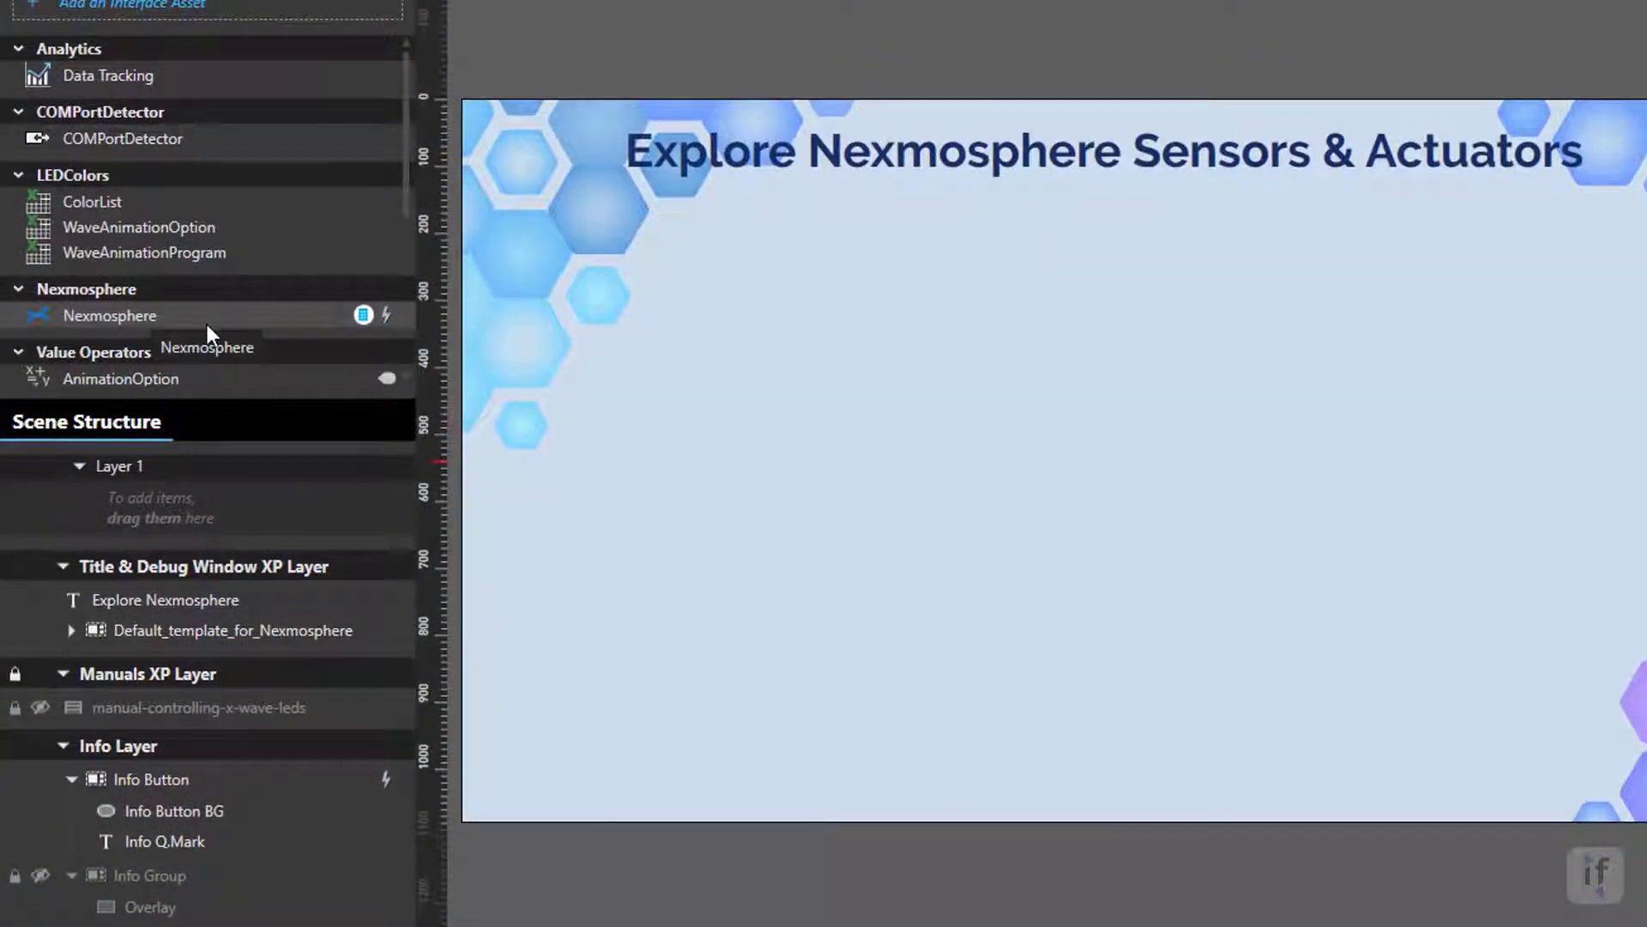
left_click(207, 325)
left_click_drag(149, 320, 657, 385)
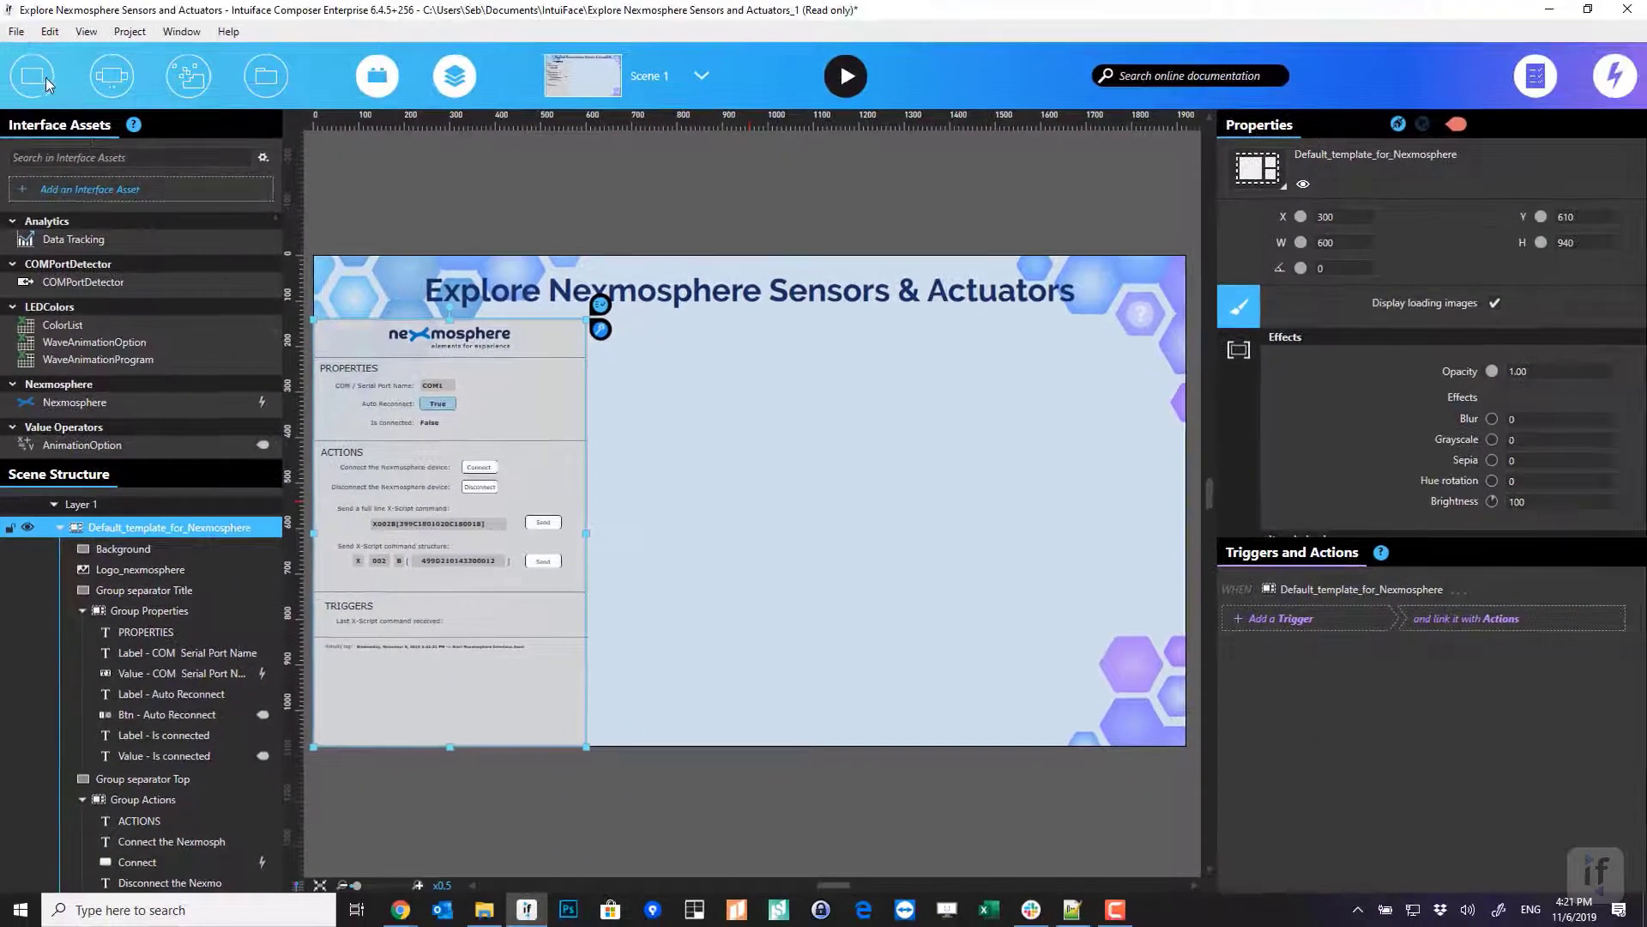
Add an empty video asset to the scene beside the Nexmosphere template and enlarge it to about 916 × 515
left_click(45, 77)
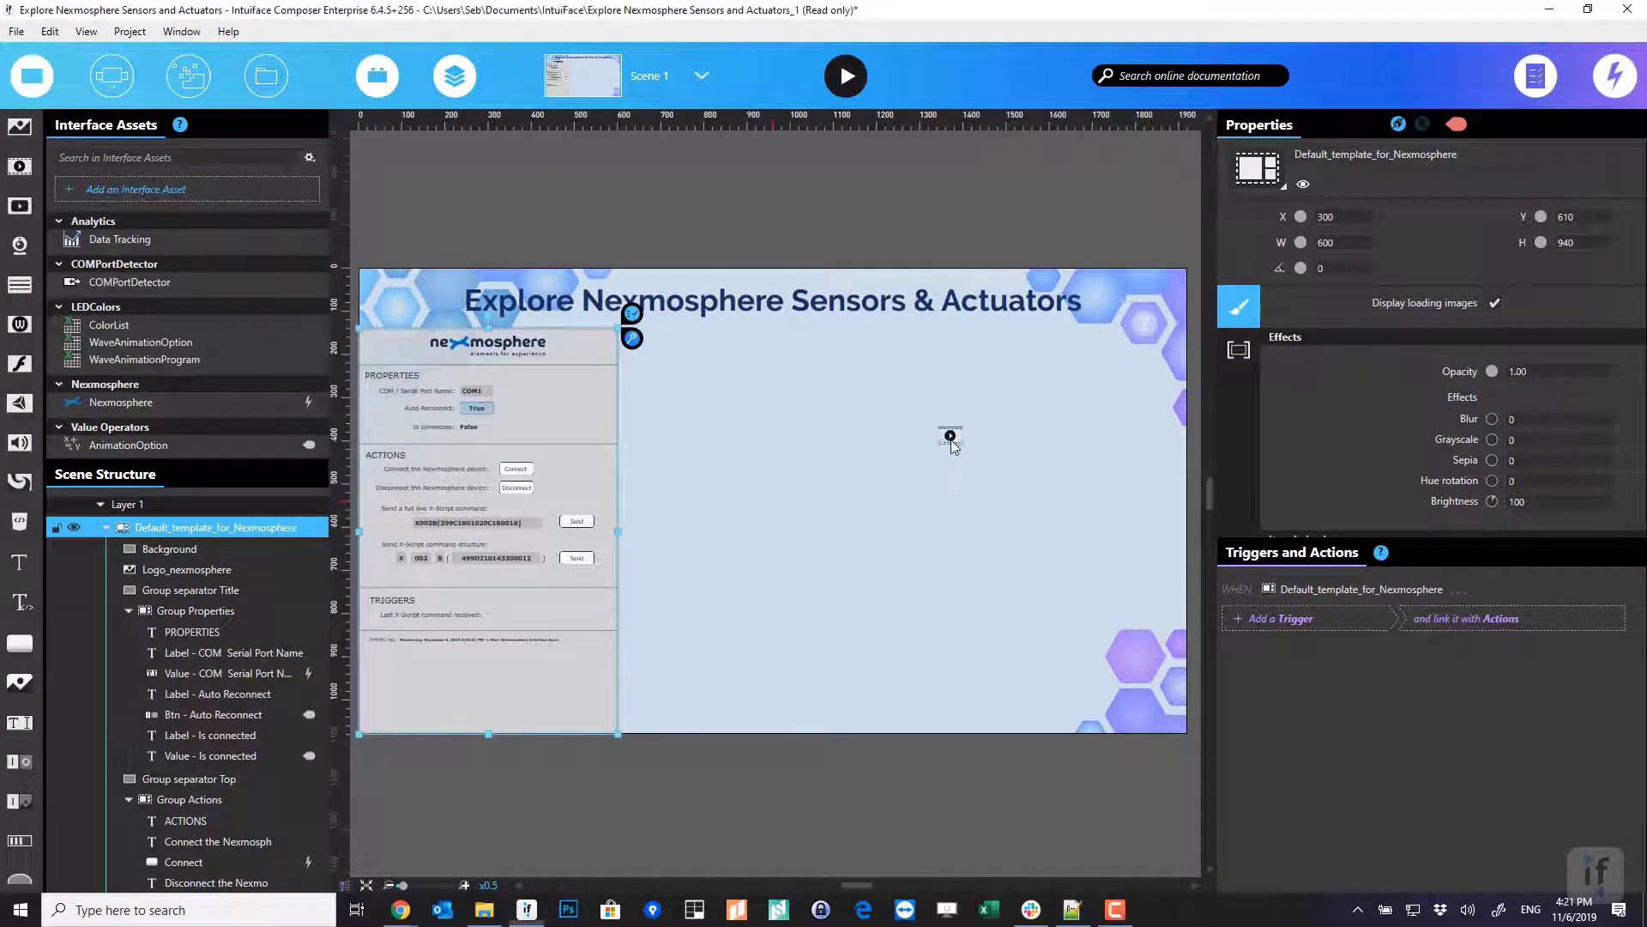
left_click(951, 440)
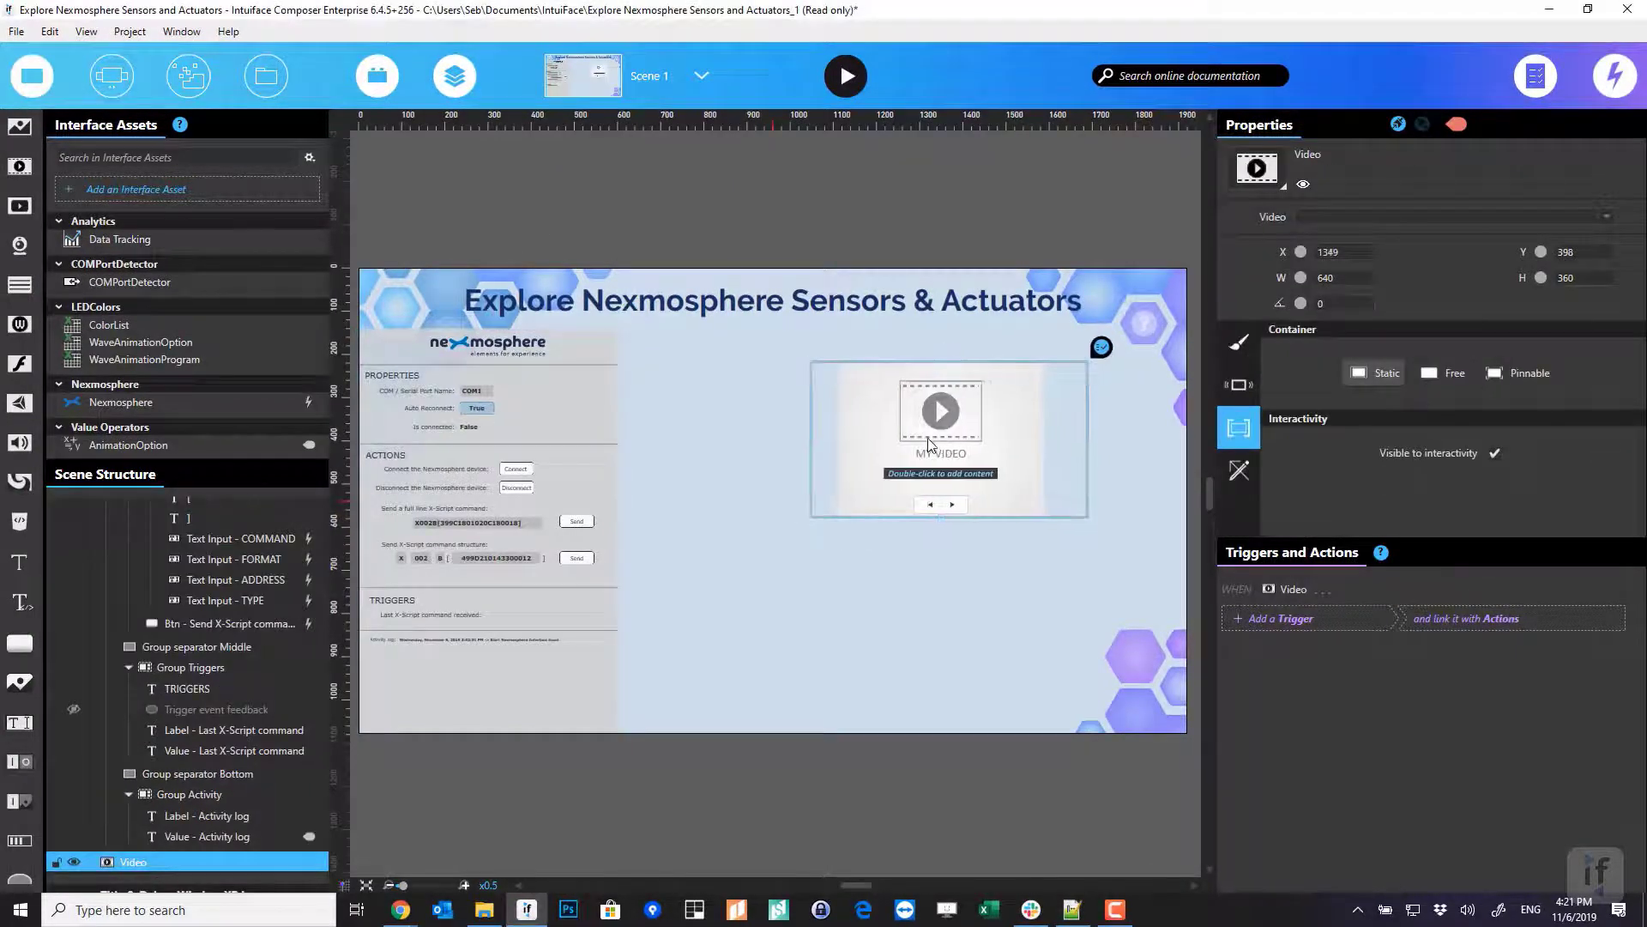
left_click_drag(951, 440, 927, 438)
left_click_drag(790, 517, 897, 488)
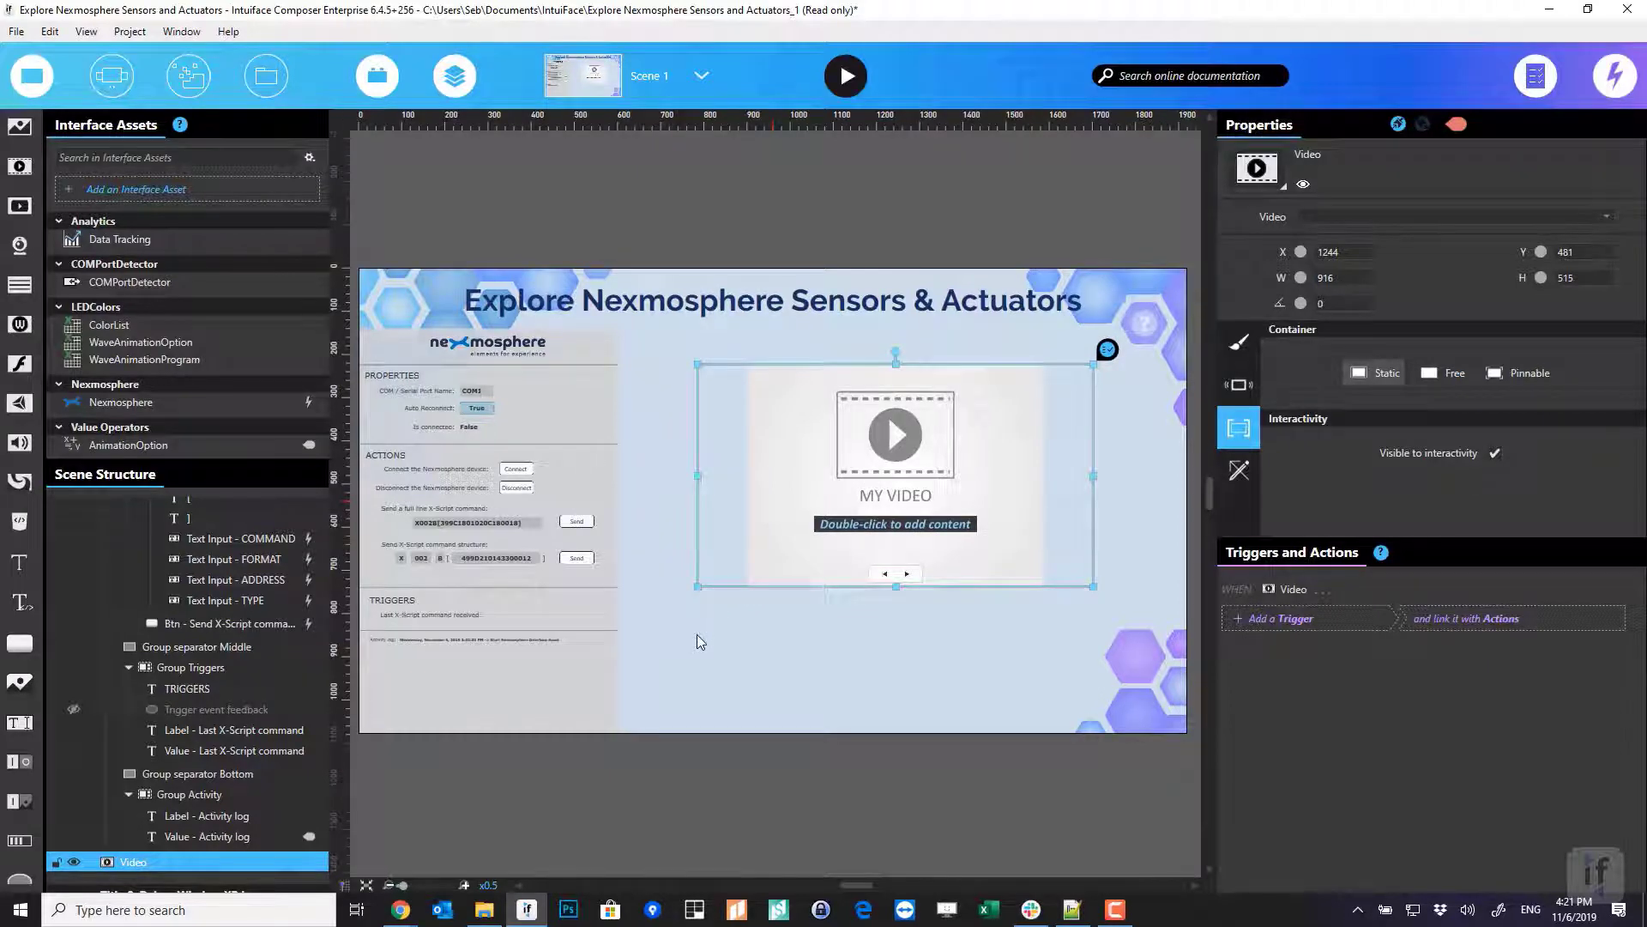
Switch to the API manual in the browser and examine the button trigger outputs in the XT Push Button Interface section
key("alt+Tab")
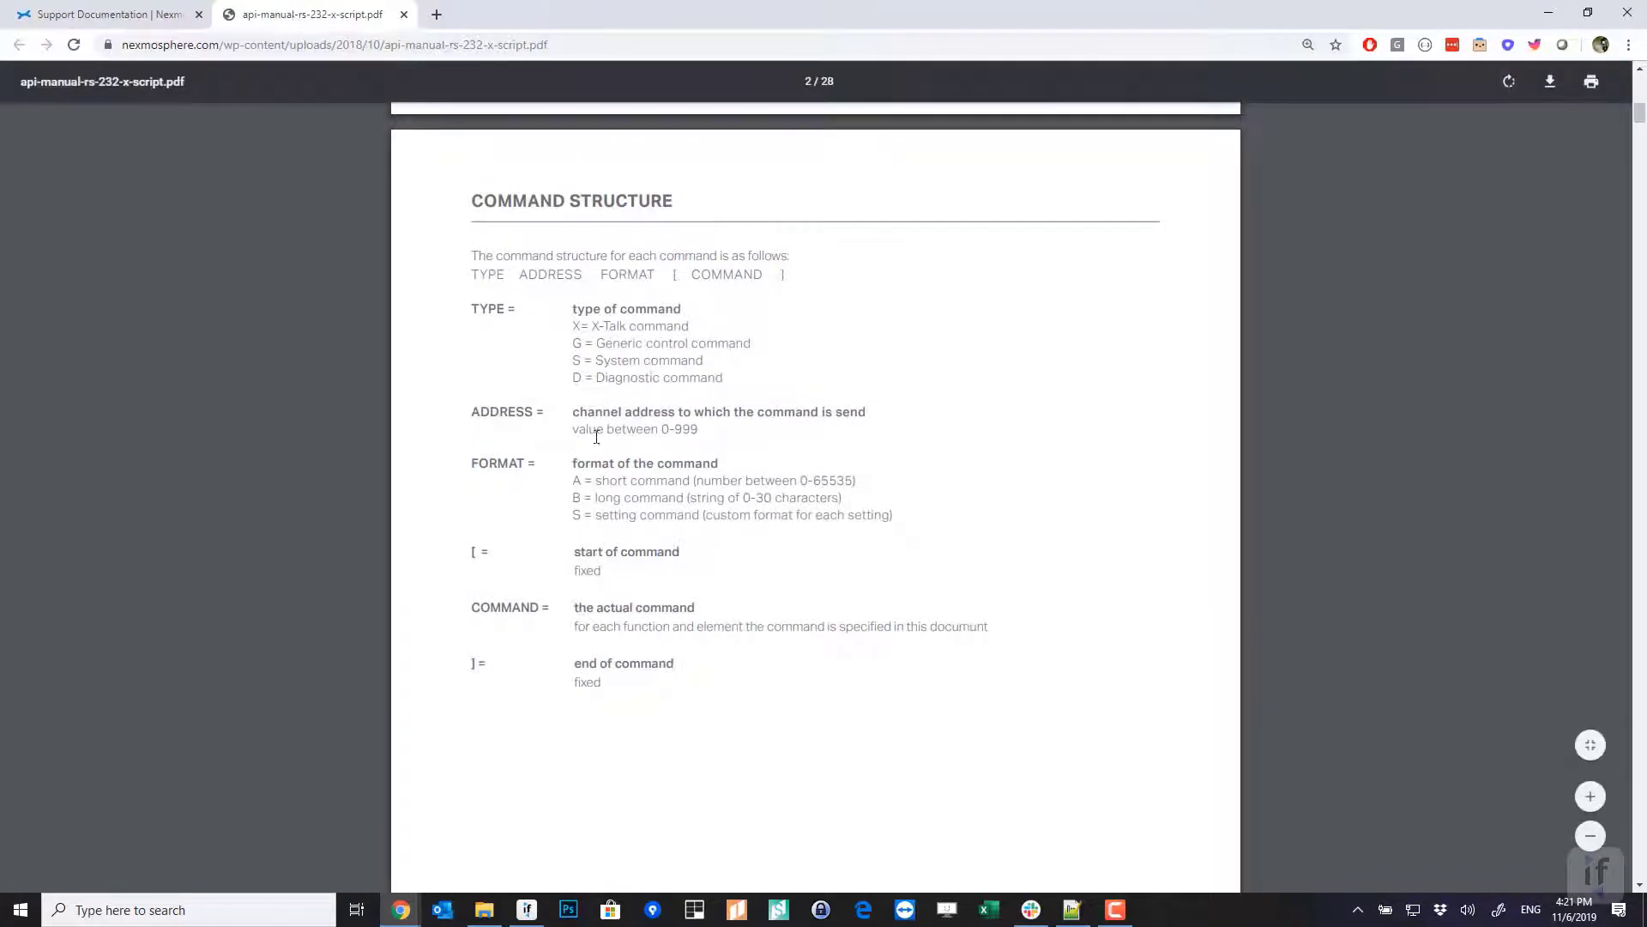
scroll(563, 461, "down", 20)
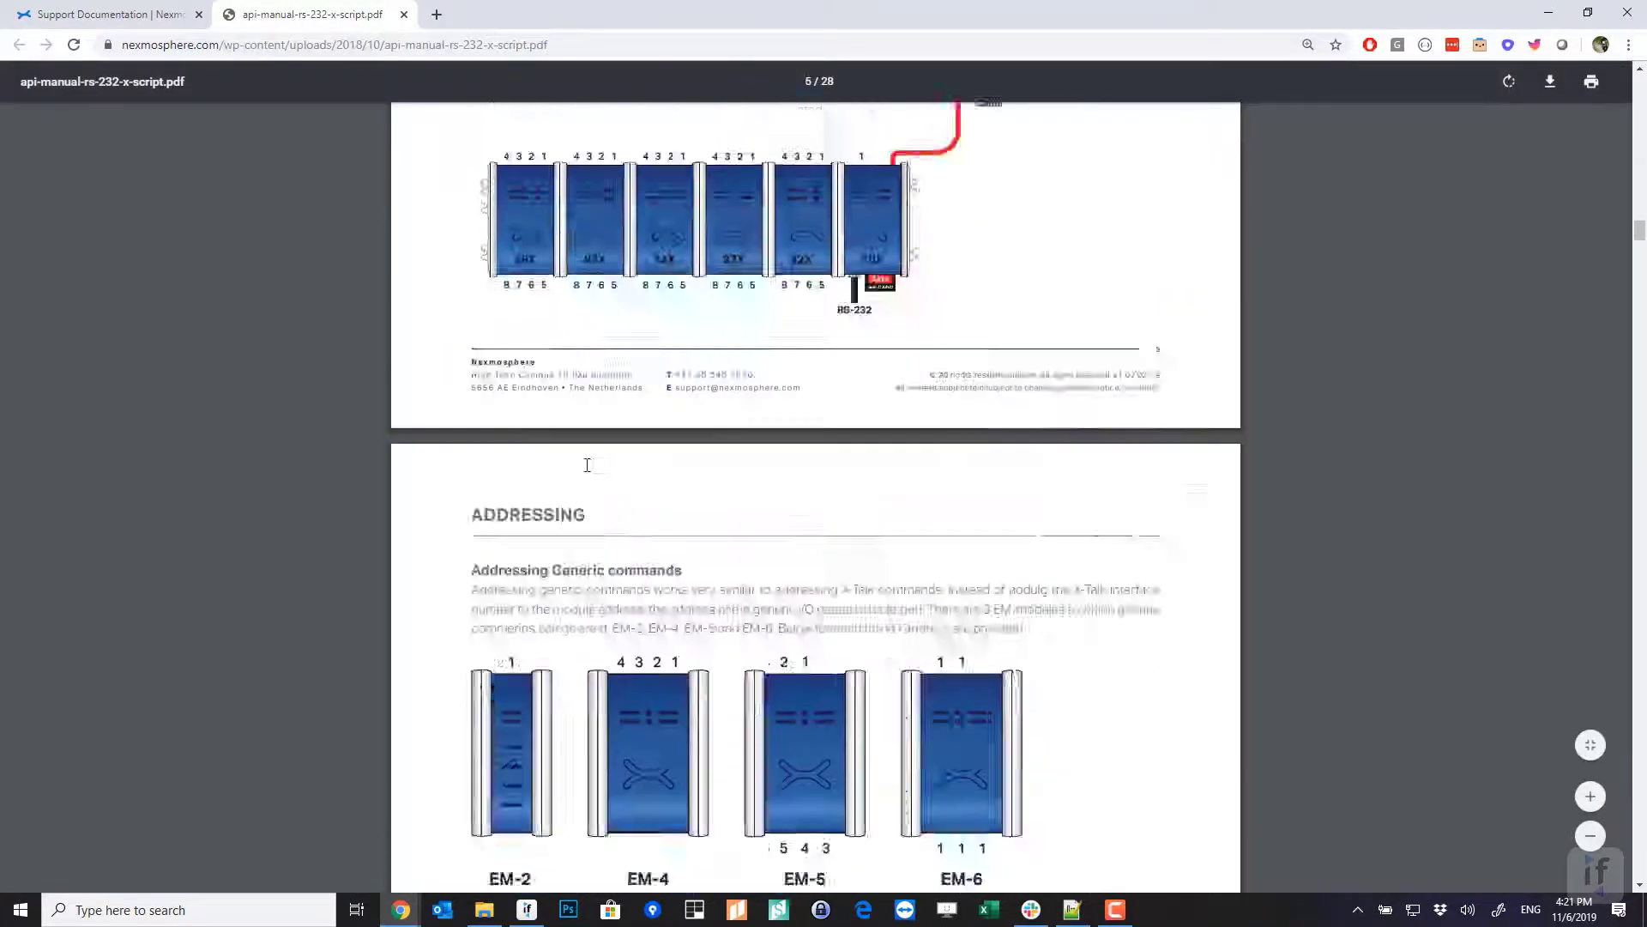
scroll(587, 465, "down", 20)
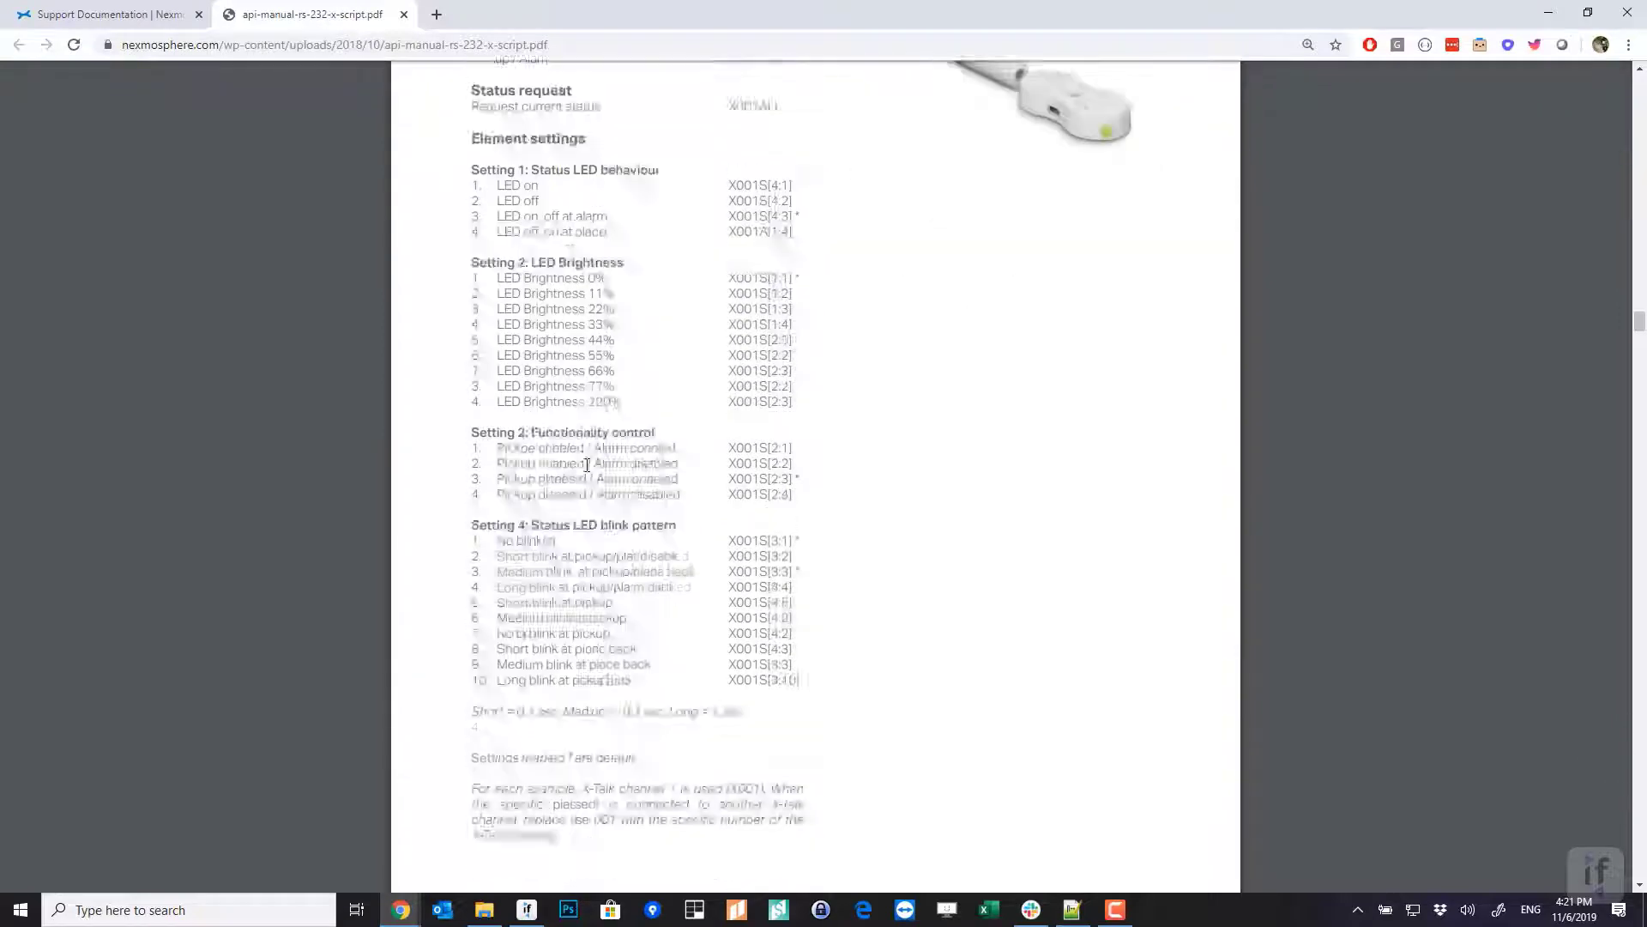
scroll(587, 465, "down", 18)
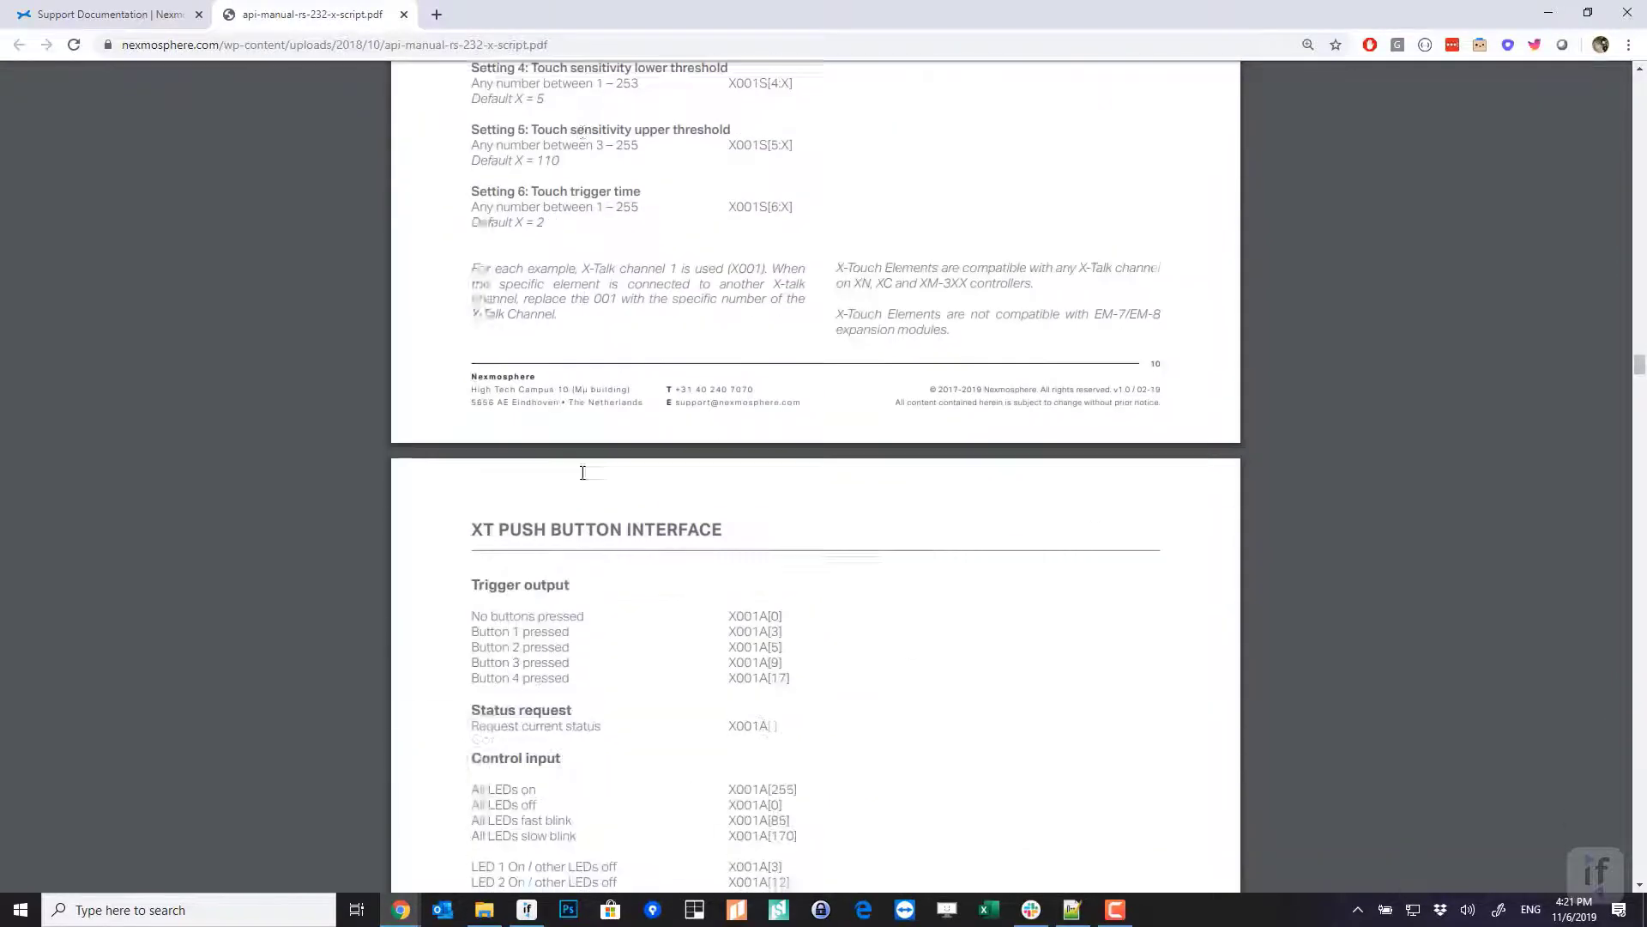
scroll(478, 283, "down", 2)
scroll(471, 206, "up", 1)
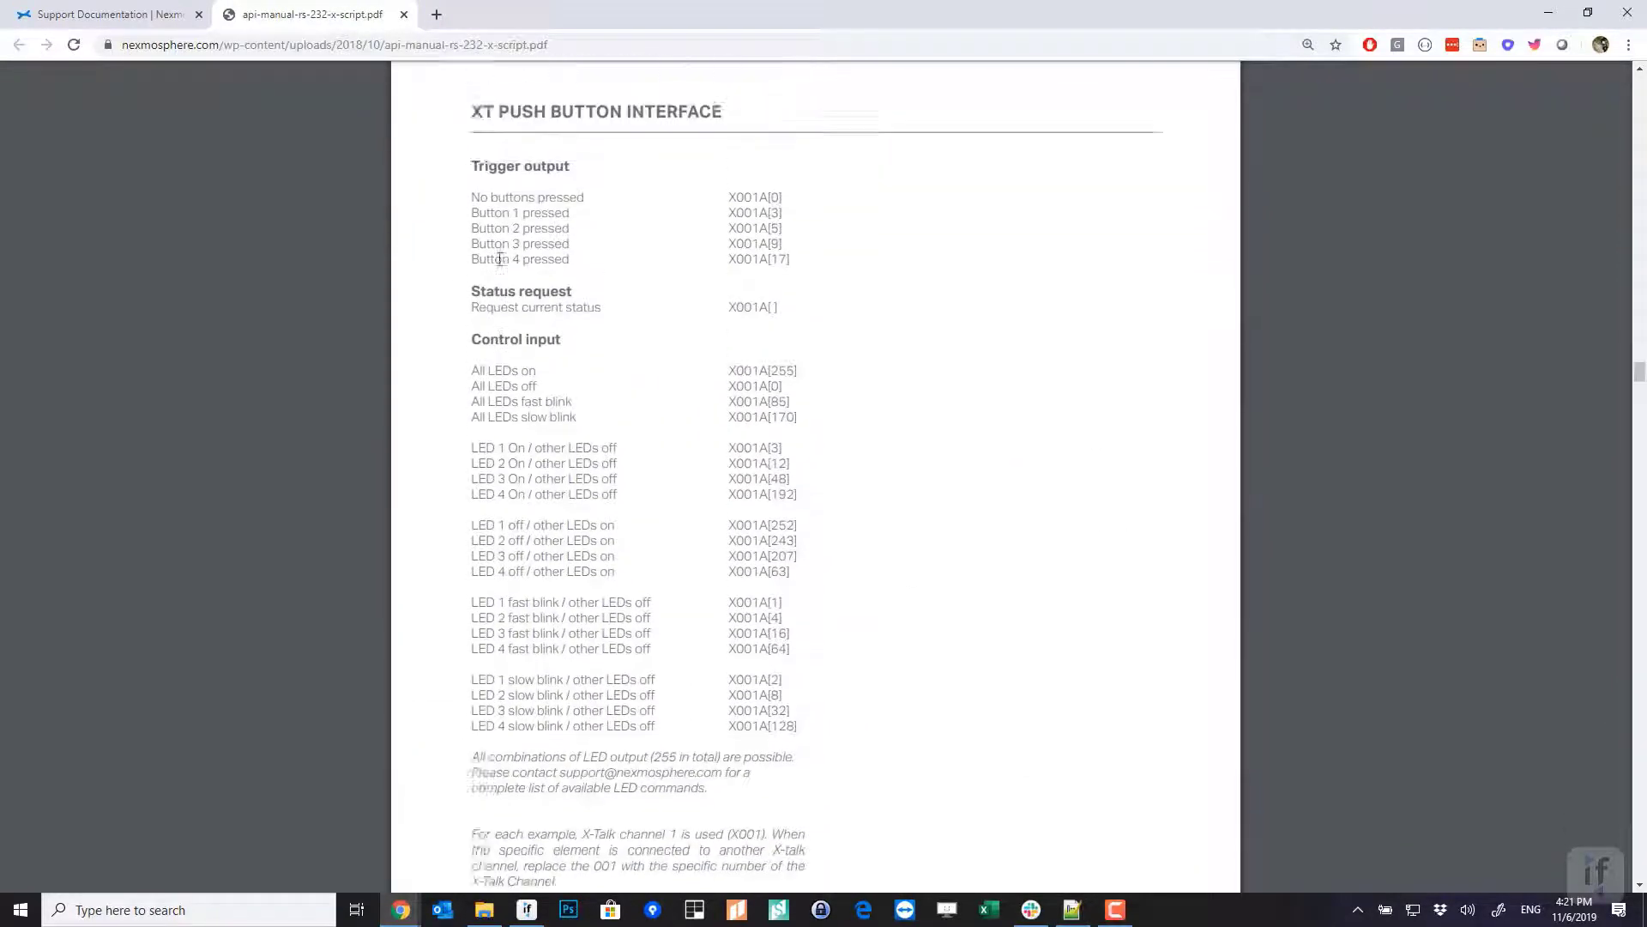
left_click_drag(471, 201, 728, 176)
left_click(681, 227)
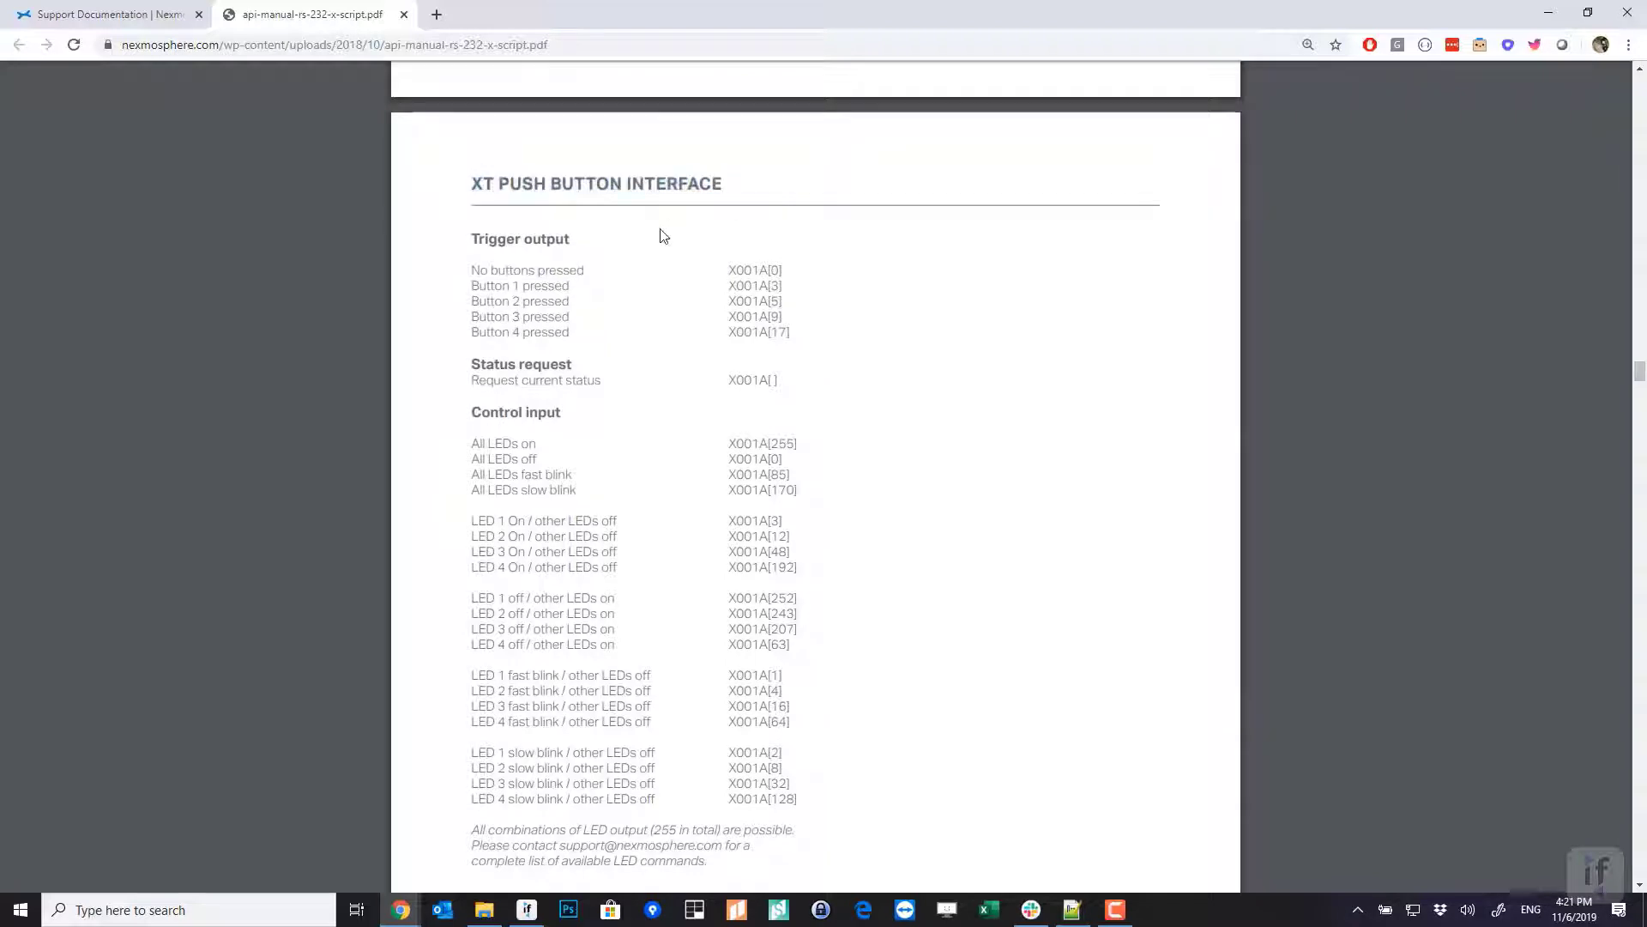
left_click_drag(474, 290, 555, 293)
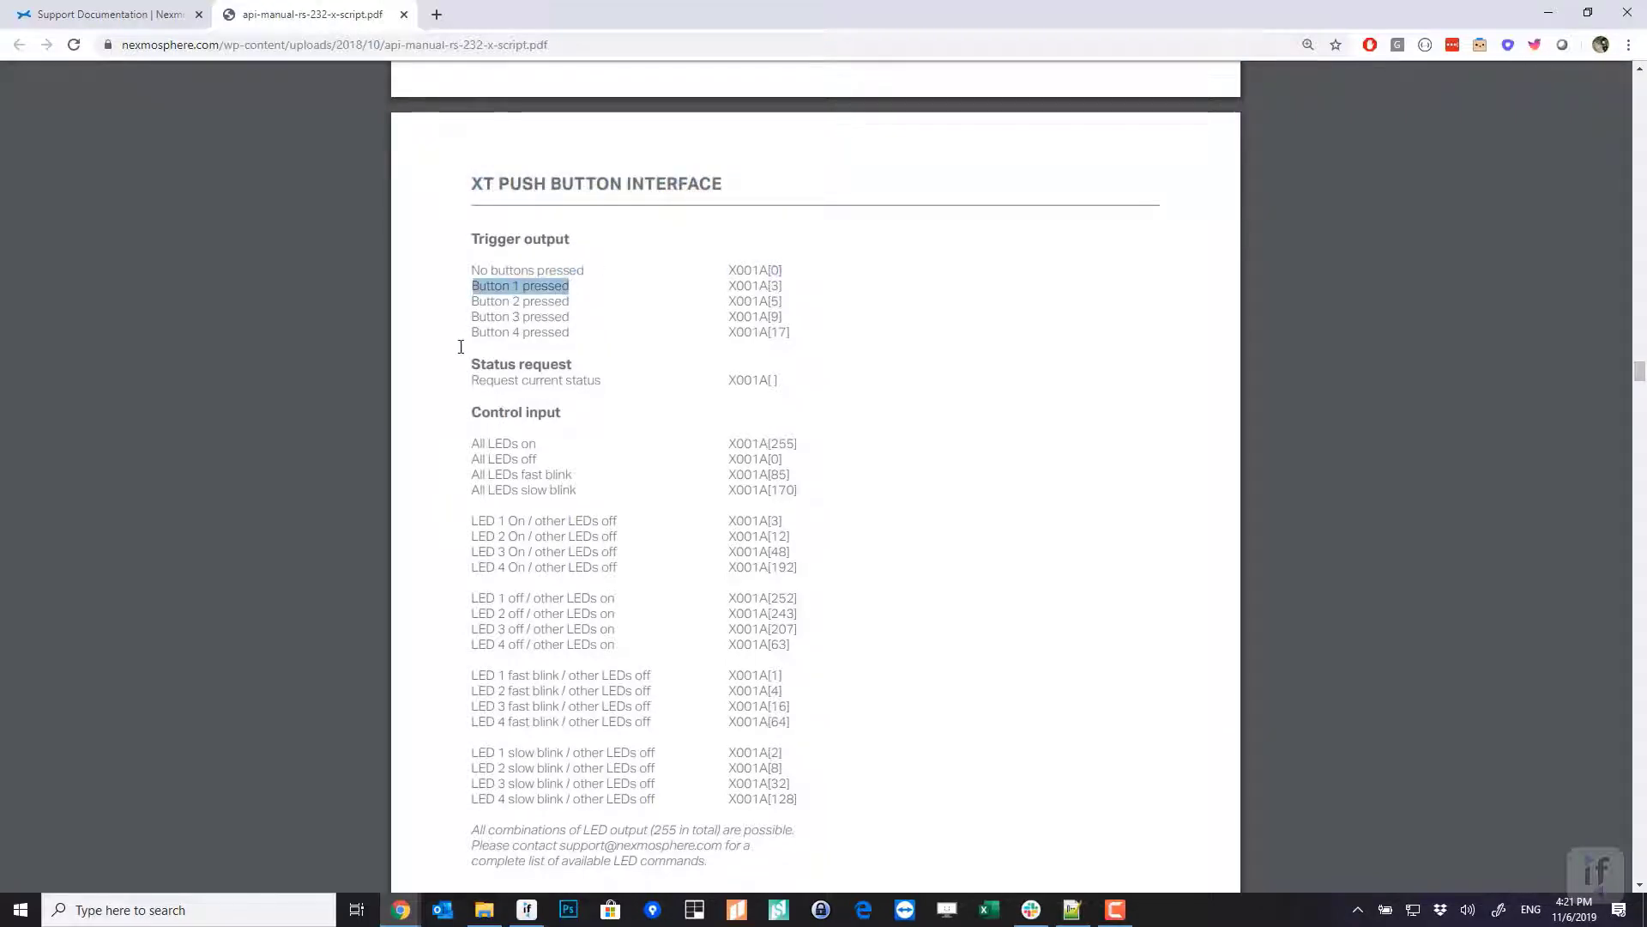
left_click_drag(469, 333, 574, 333)
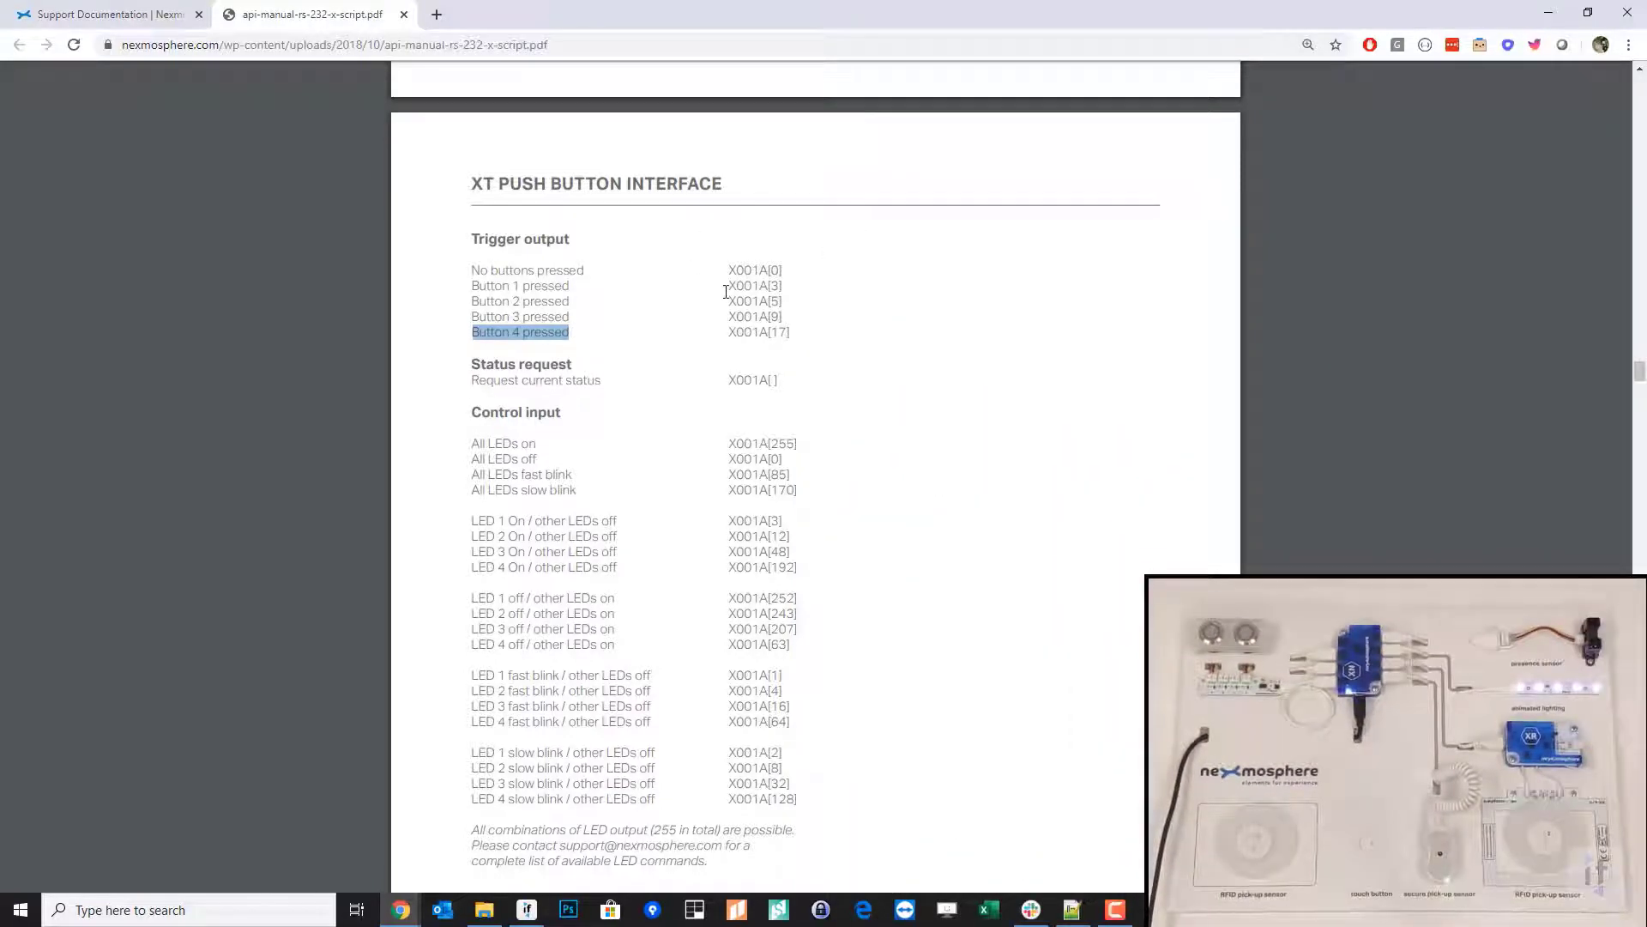
Copy the trigger output code X001A[17] listed for Button 4 pressed
left_click_drag(727, 288, 785, 285)
left_click(799, 287)
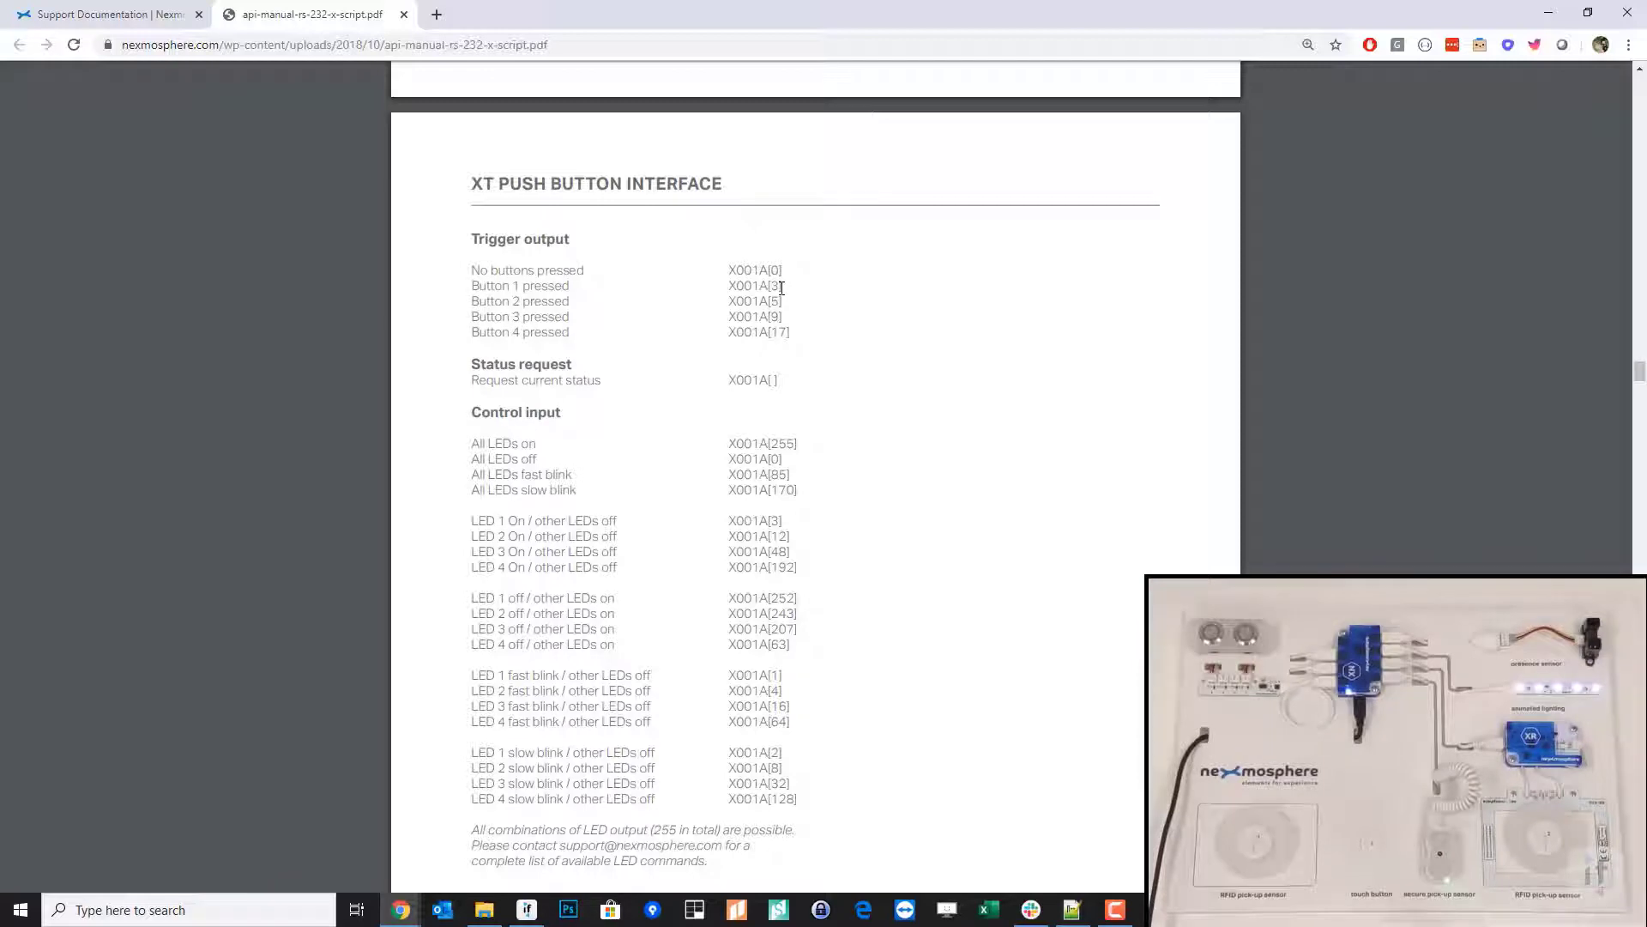
double_click(765, 333)
key("ctrl+c")
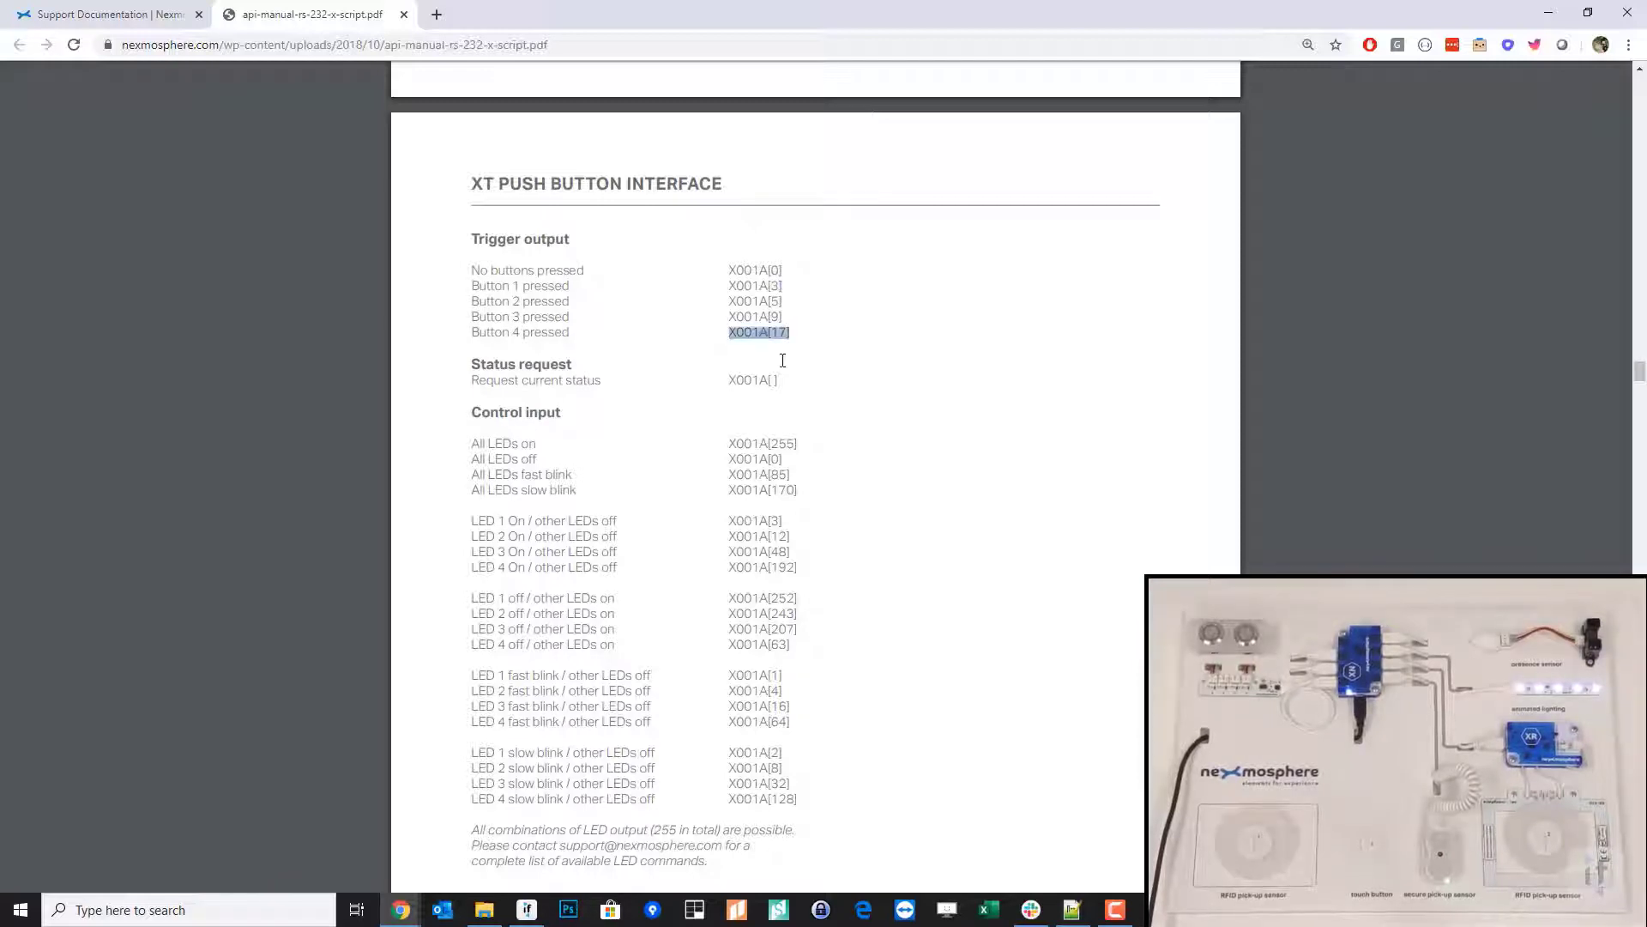
Return to Intuiface Composer and create an X-Script command received trigger from the Nexmosphere interface asset's X-Ray triggers
left_click(1548, 12)
left_click(503, 201)
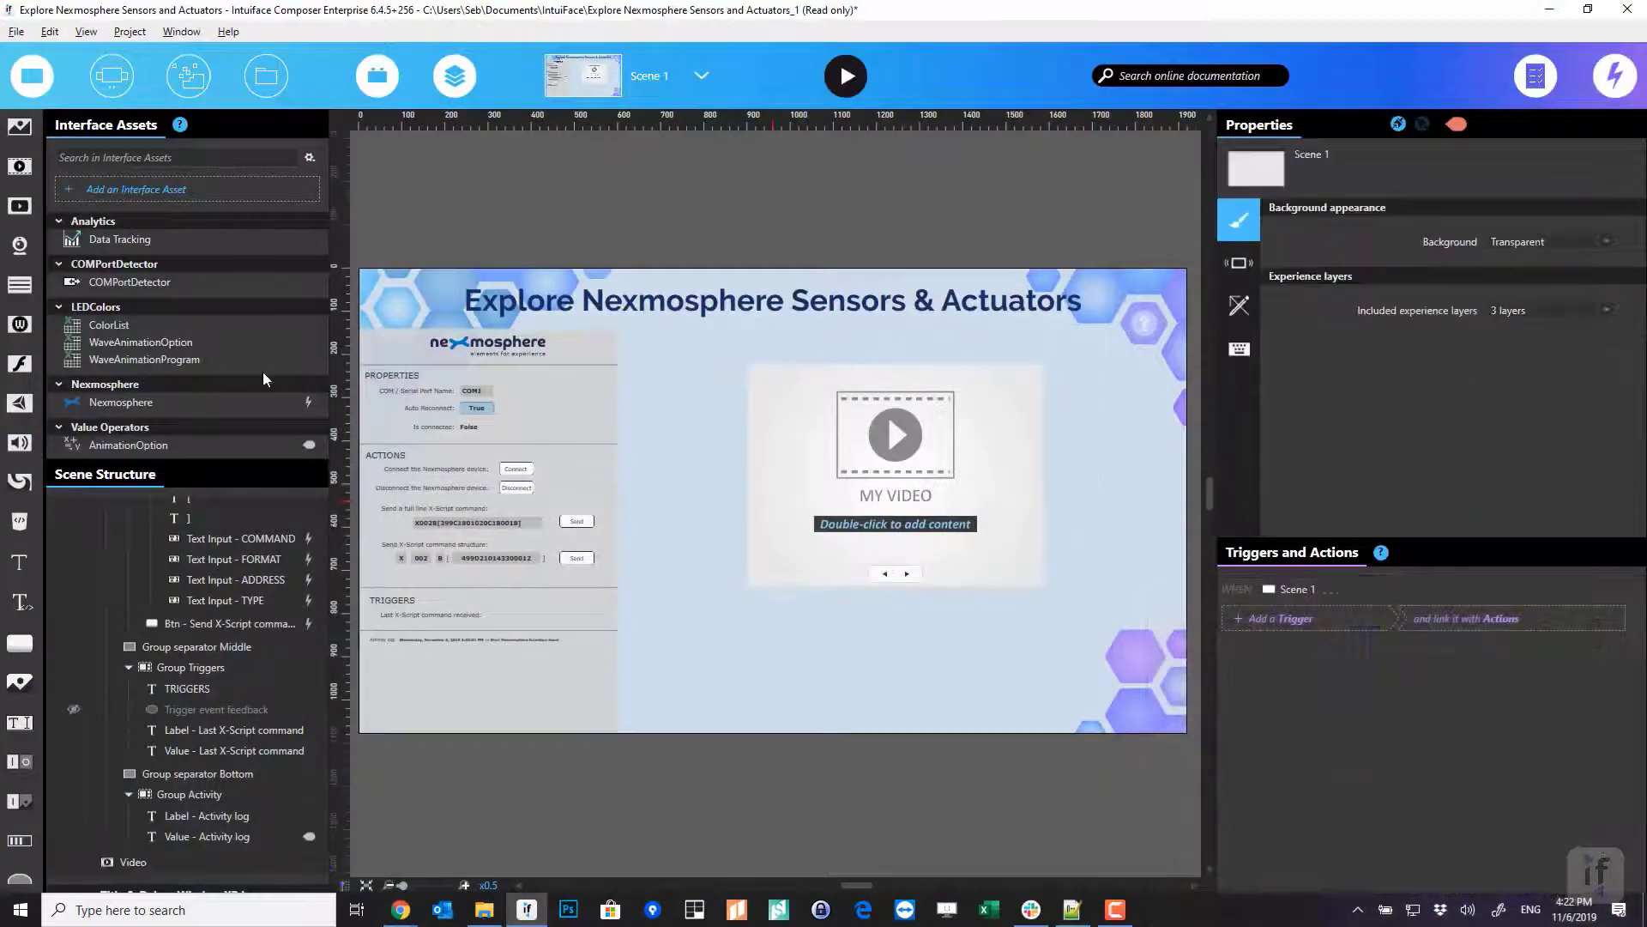
left_click(172, 403)
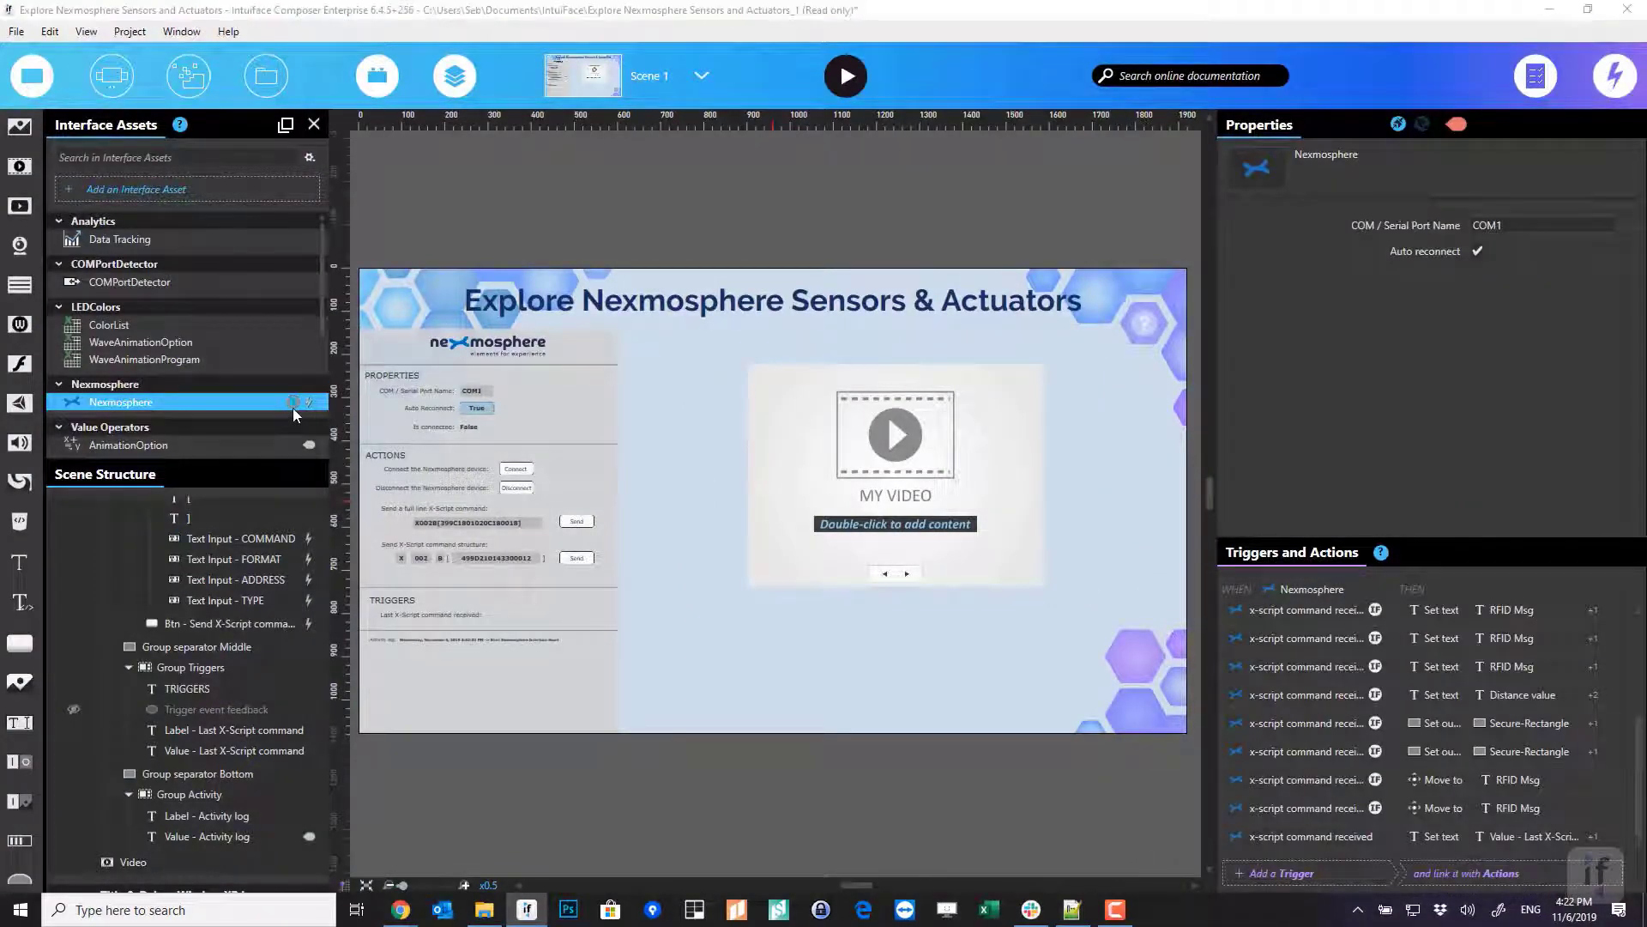
left_click(292, 402)
left_click(479, 408)
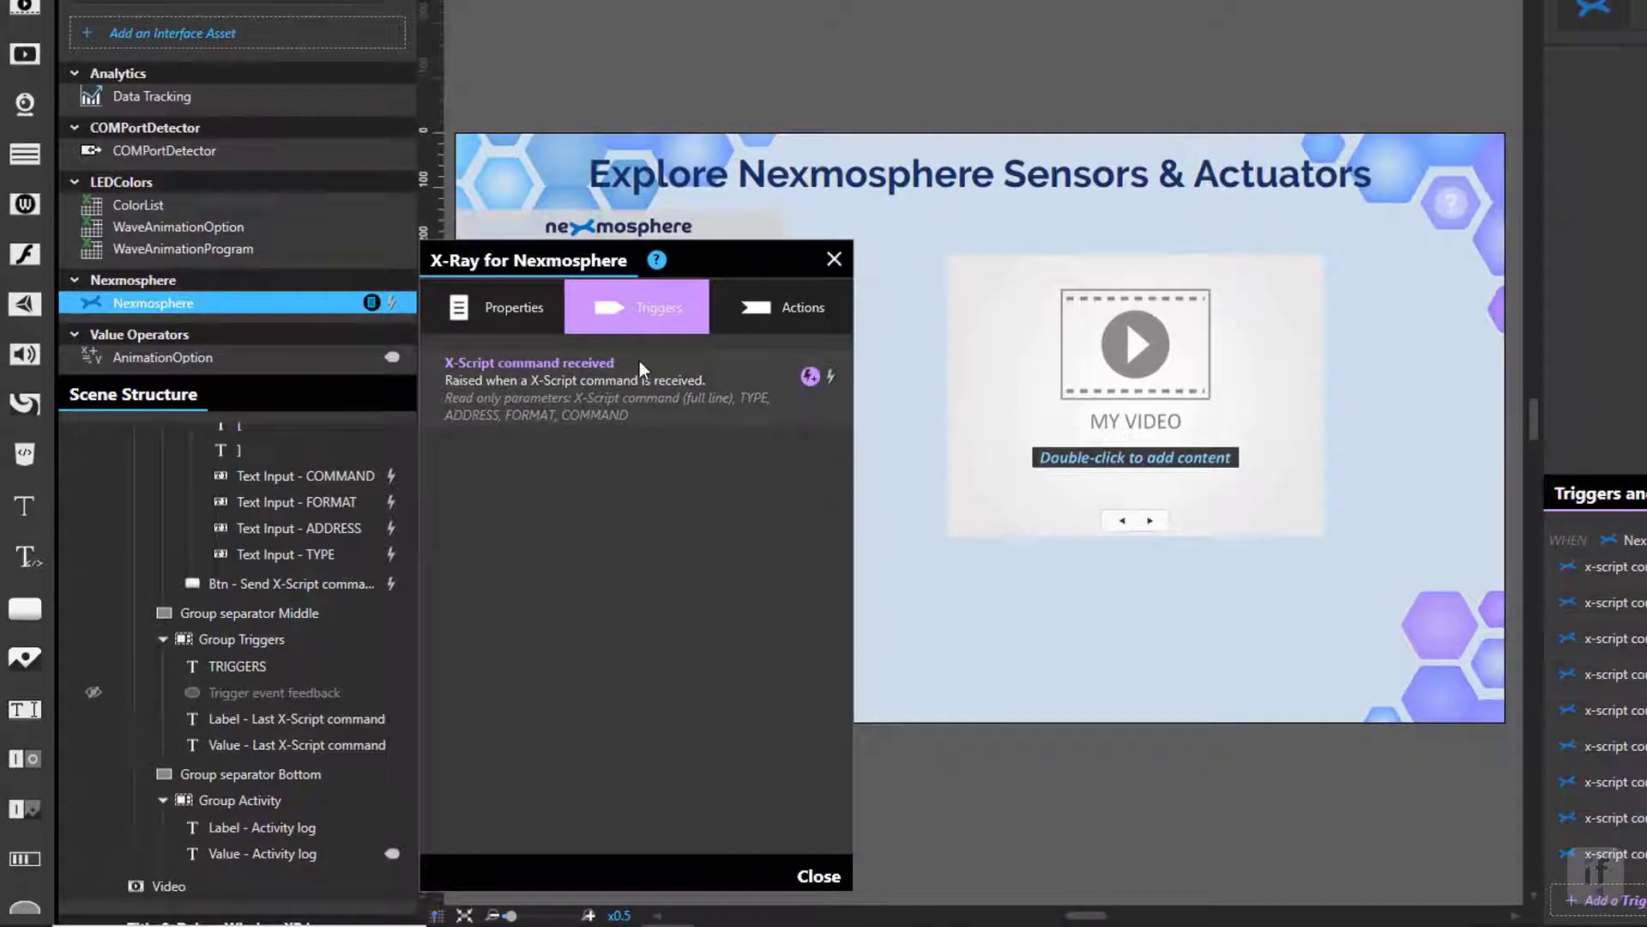
left_click(808, 378)
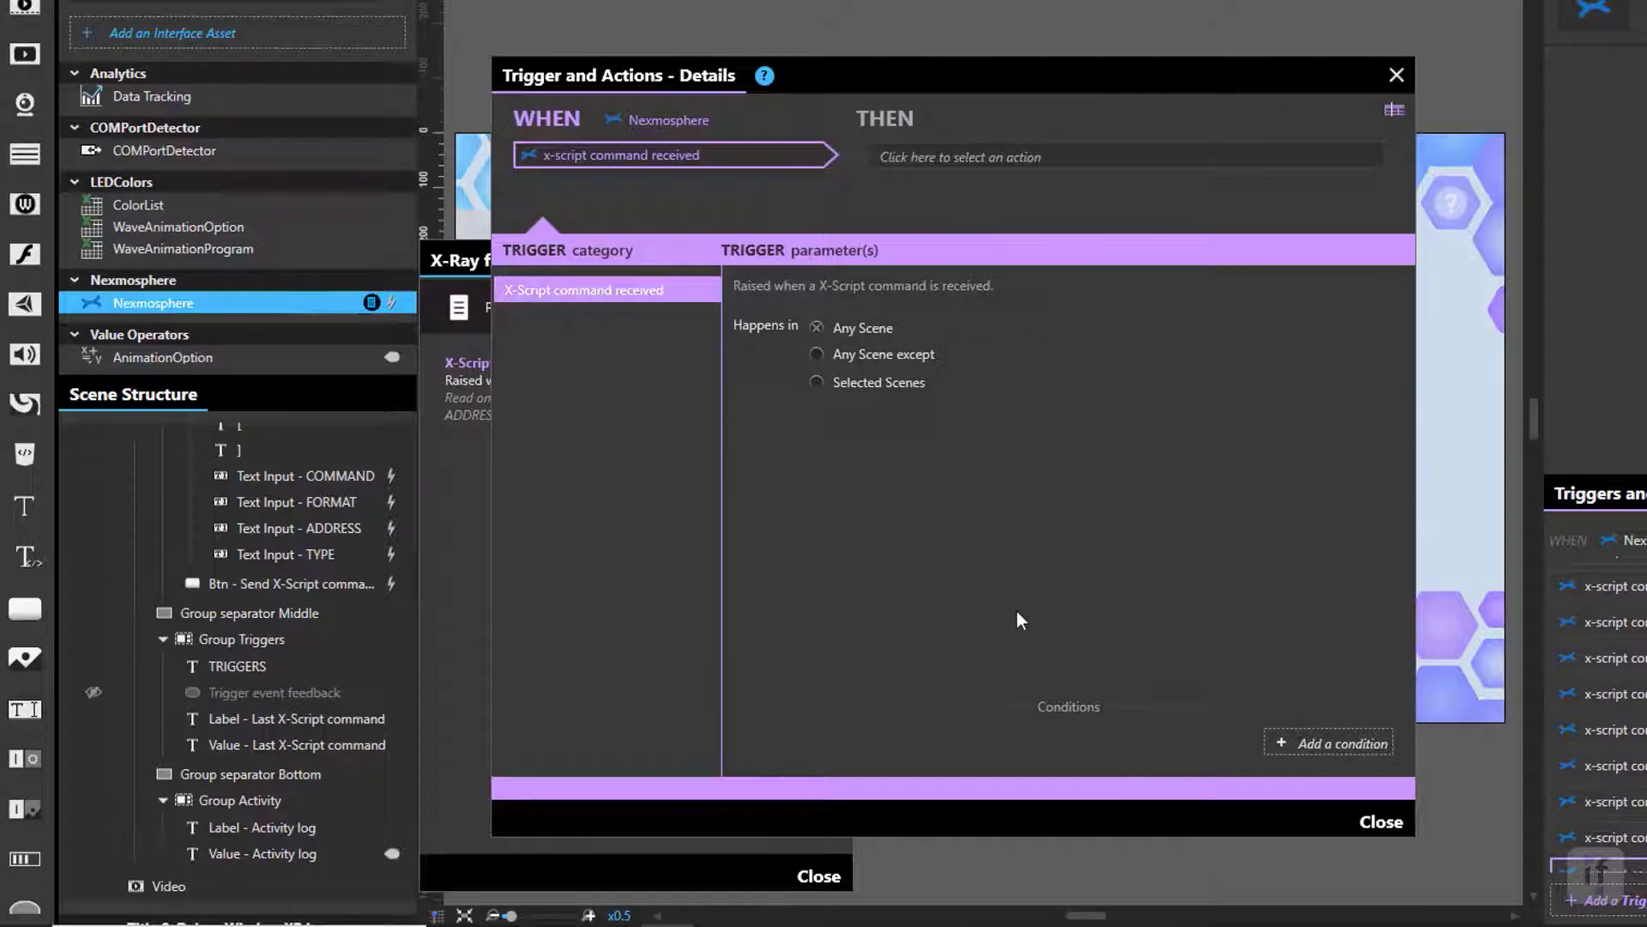
Add a condition requiring the received trigger's X-Script command (full line) to equal X001A[17]
left_click(1323, 743)
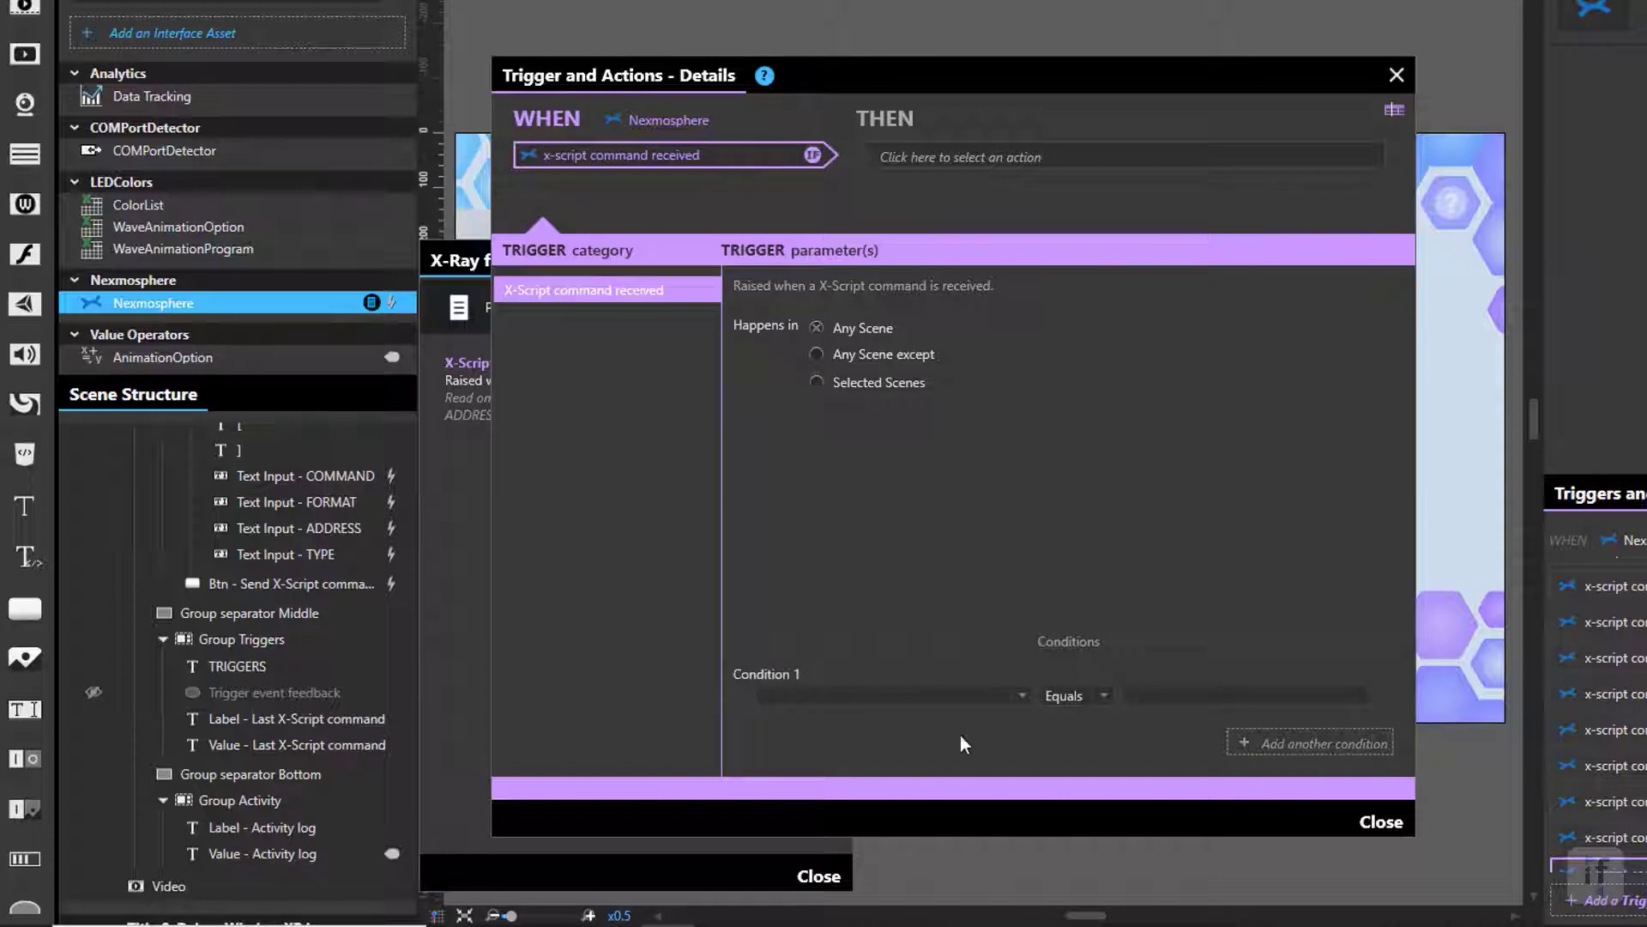
left_click(1021, 697)
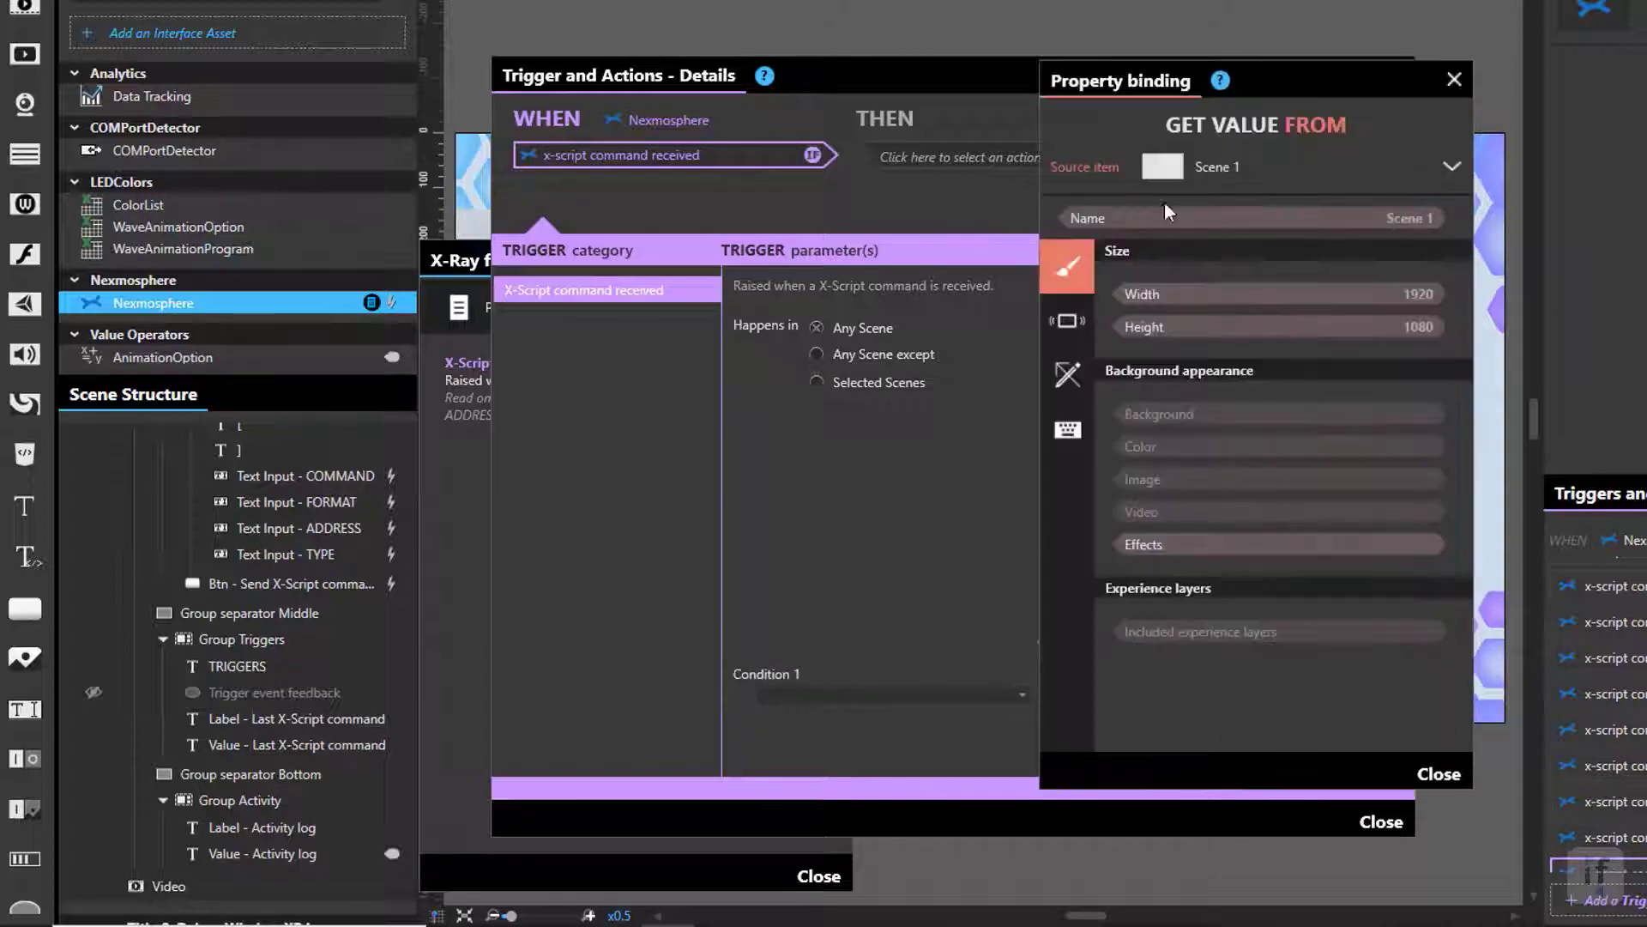
left_click(1242, 163)
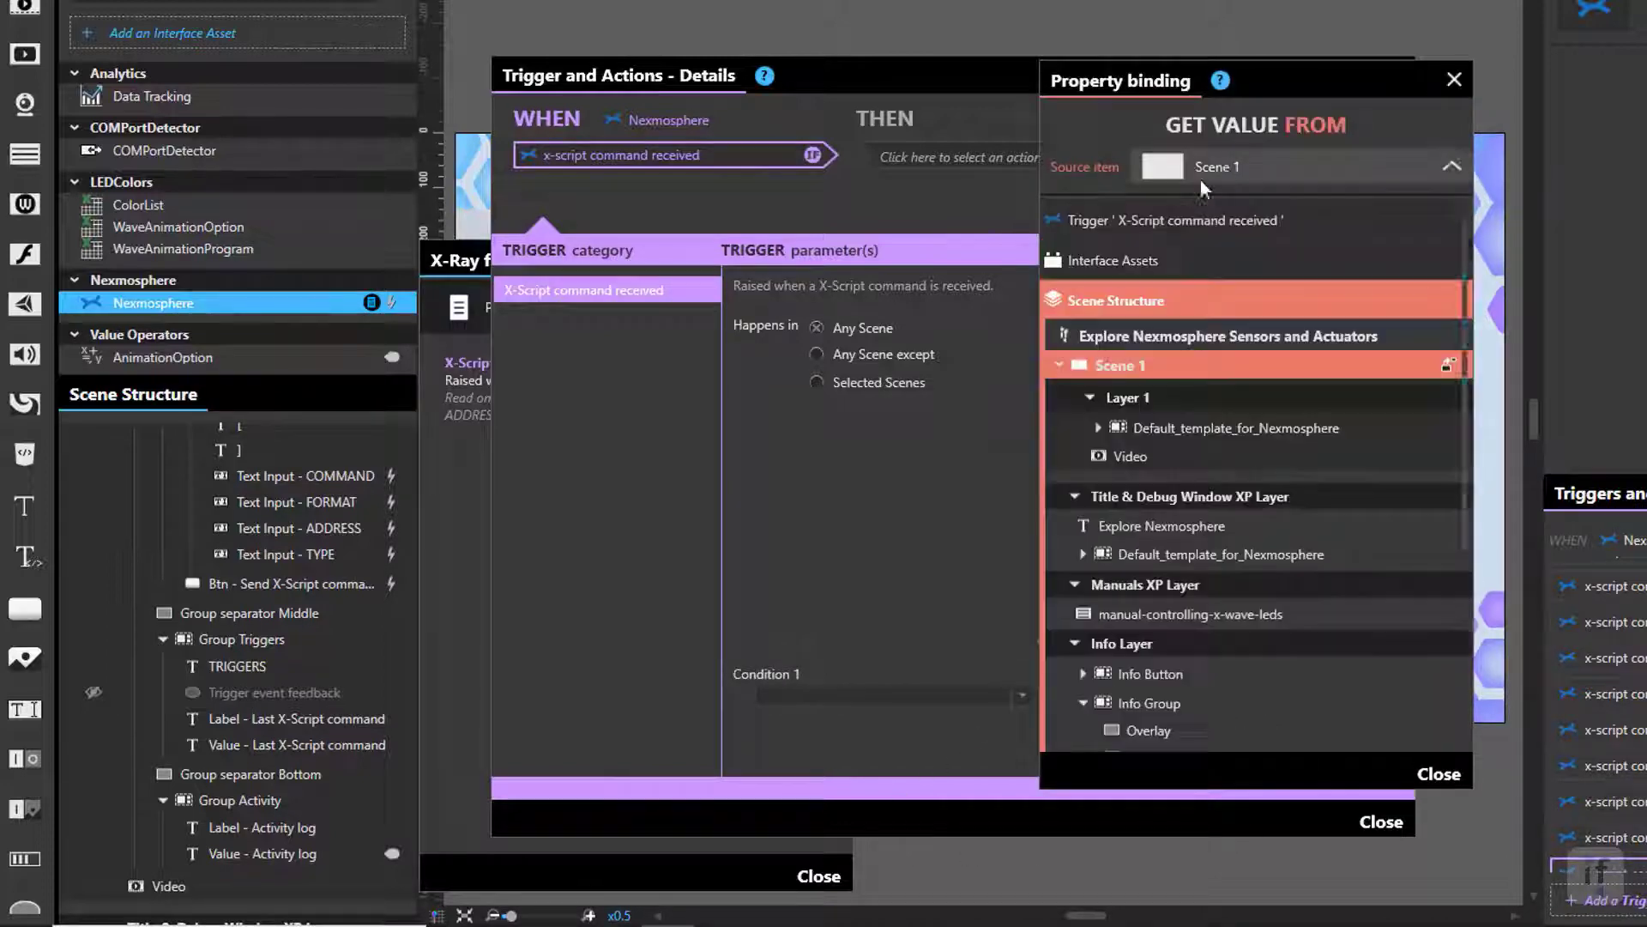
left_click(1239, 219)
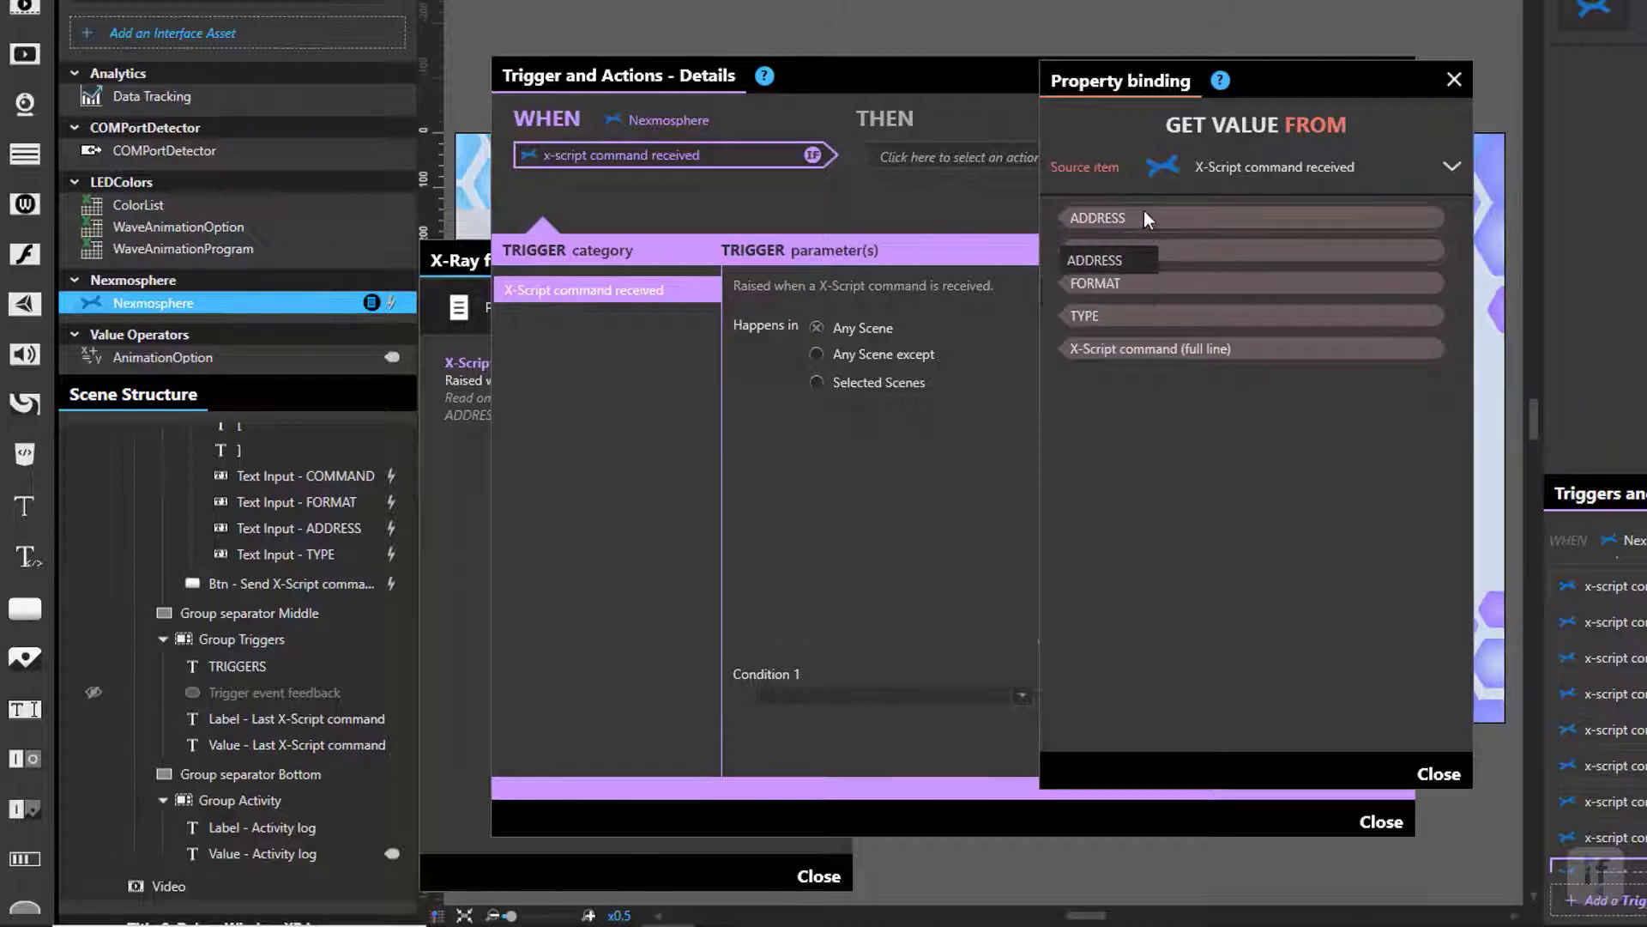
left_click(1240, 348)
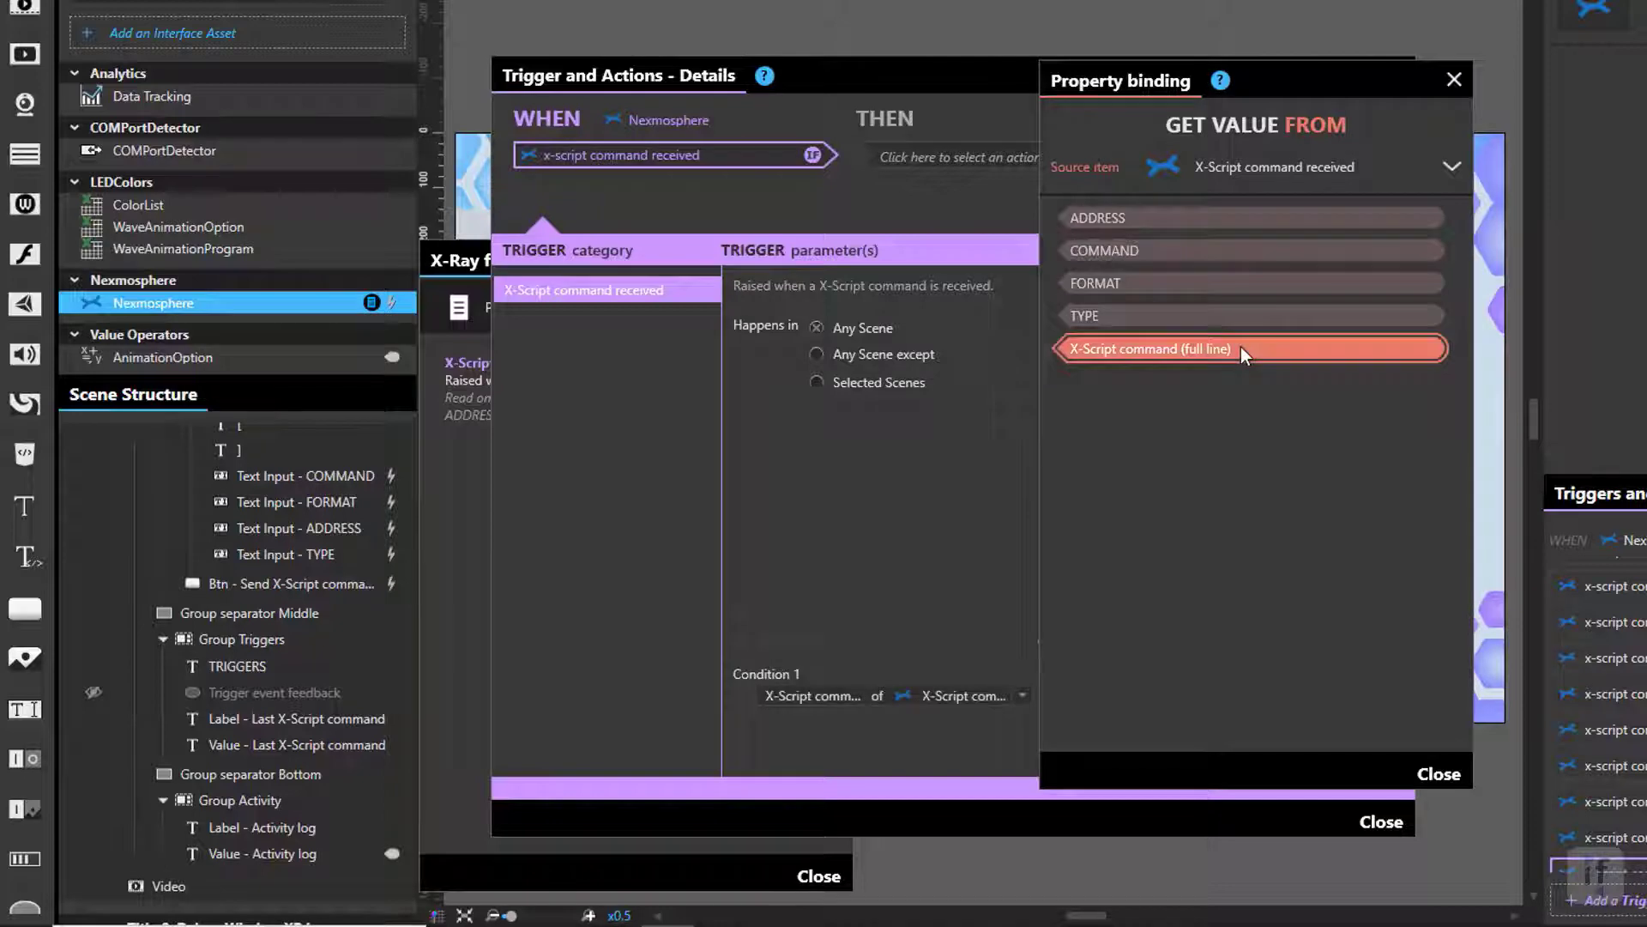
left_click(1435, 777)
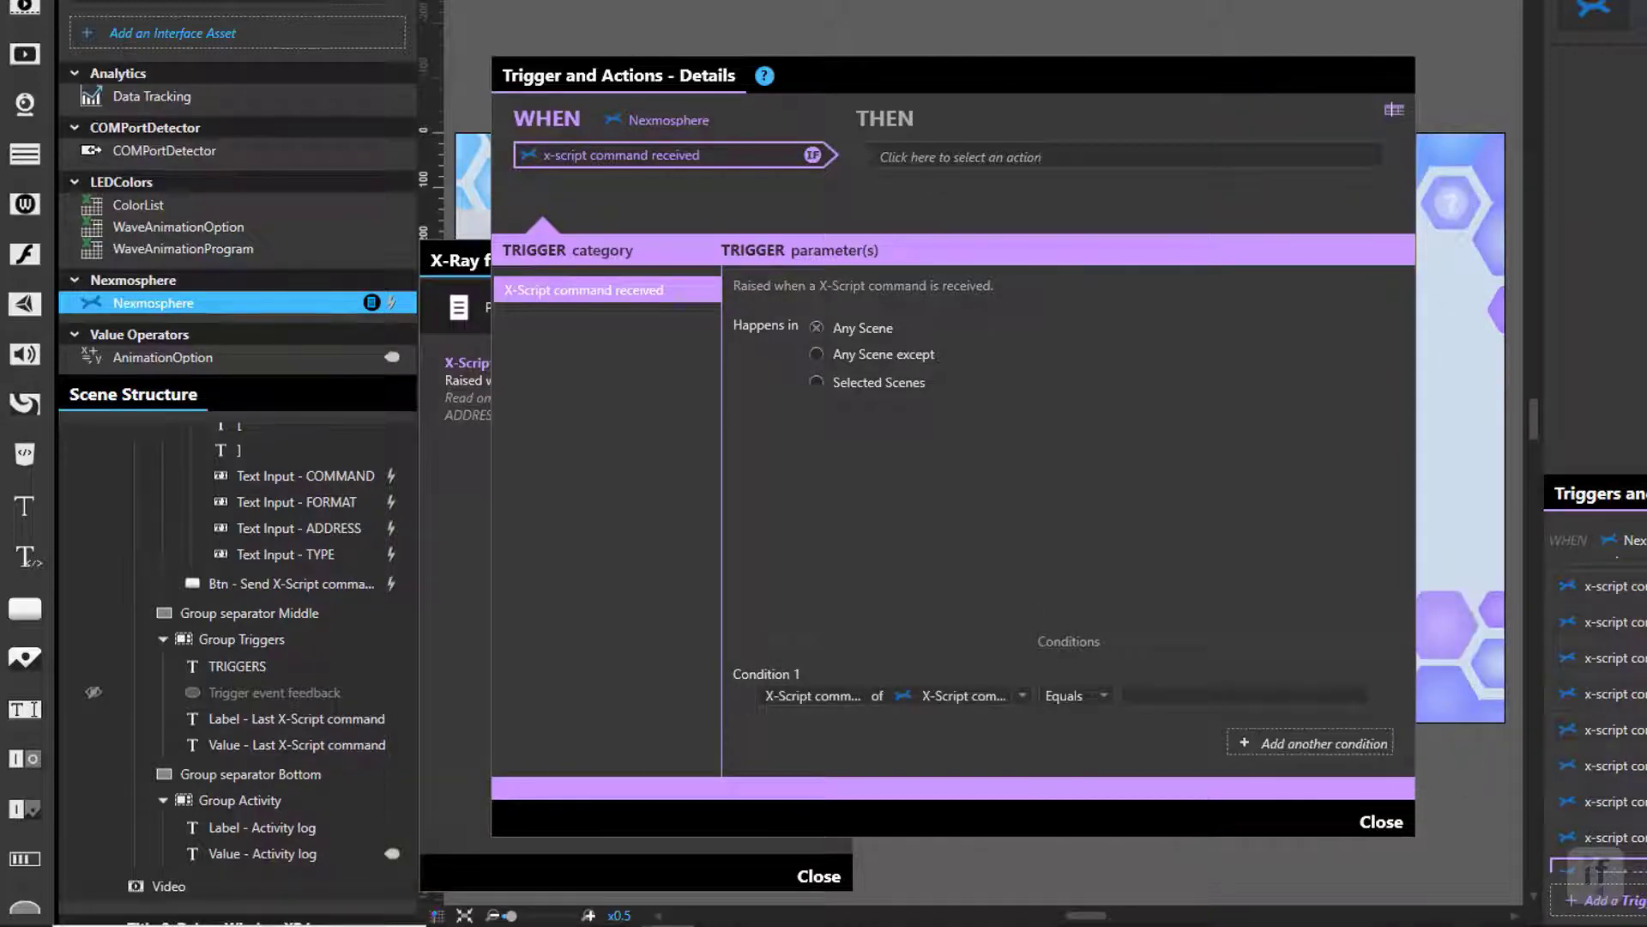
left_click(1163, 695)
key("ctrl+v")
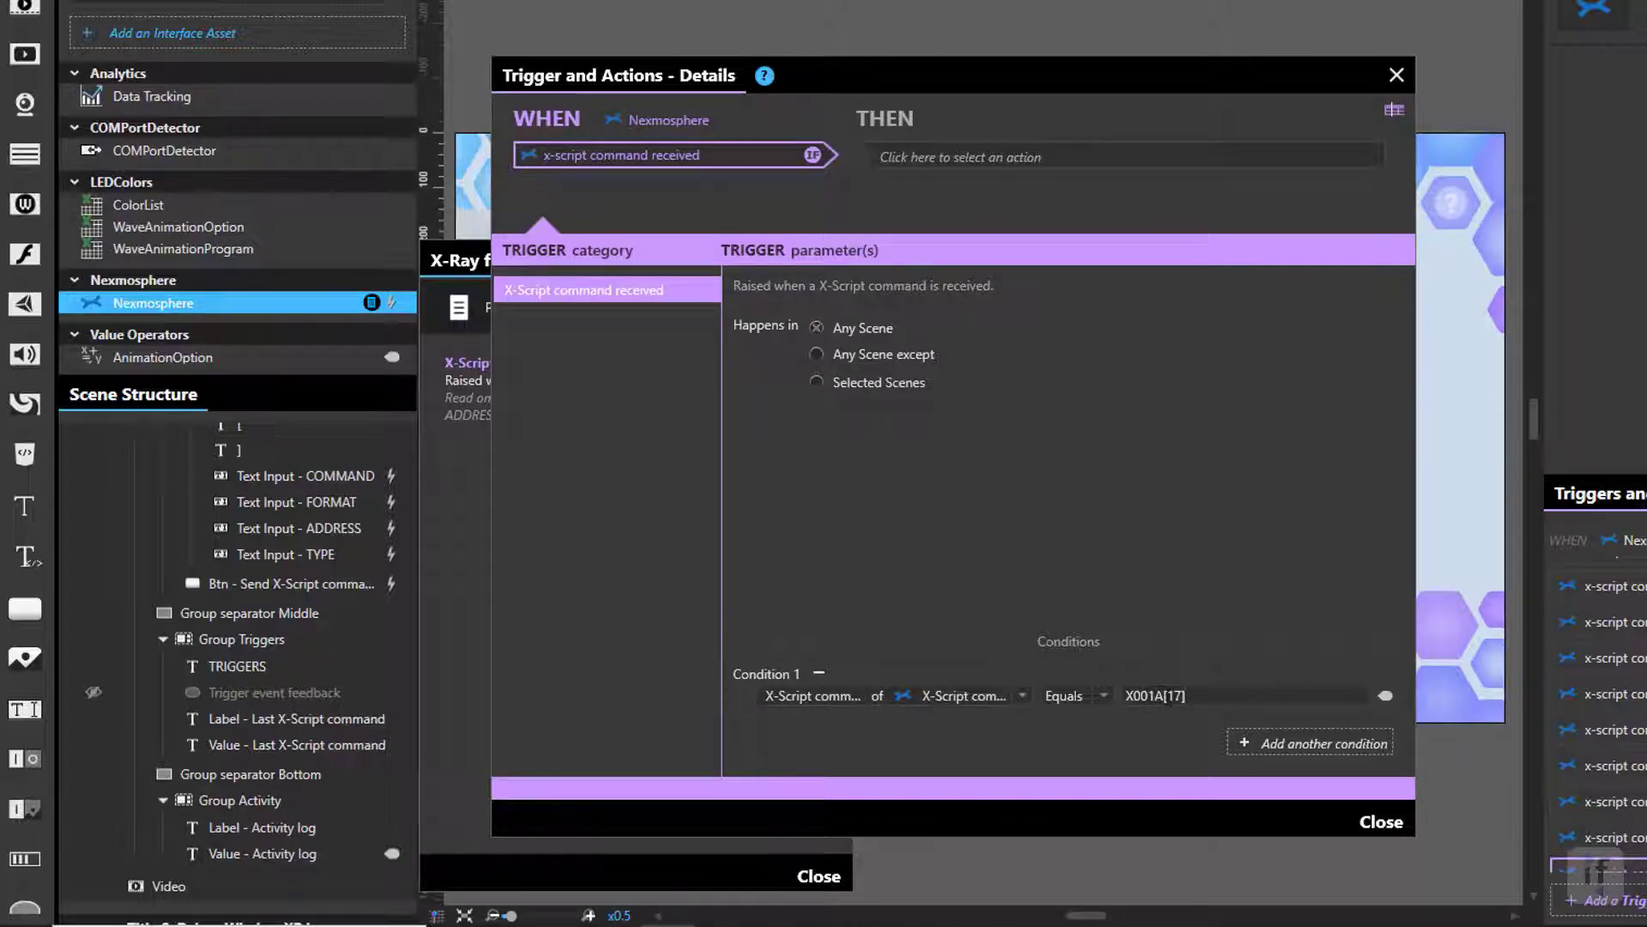
left_click_drag(1221, 695, 1117, 699)
Add a Change video action targeting the Video item in Layer 1 of Scene 1 to the X-Script trigger
left_click(1007, 161)
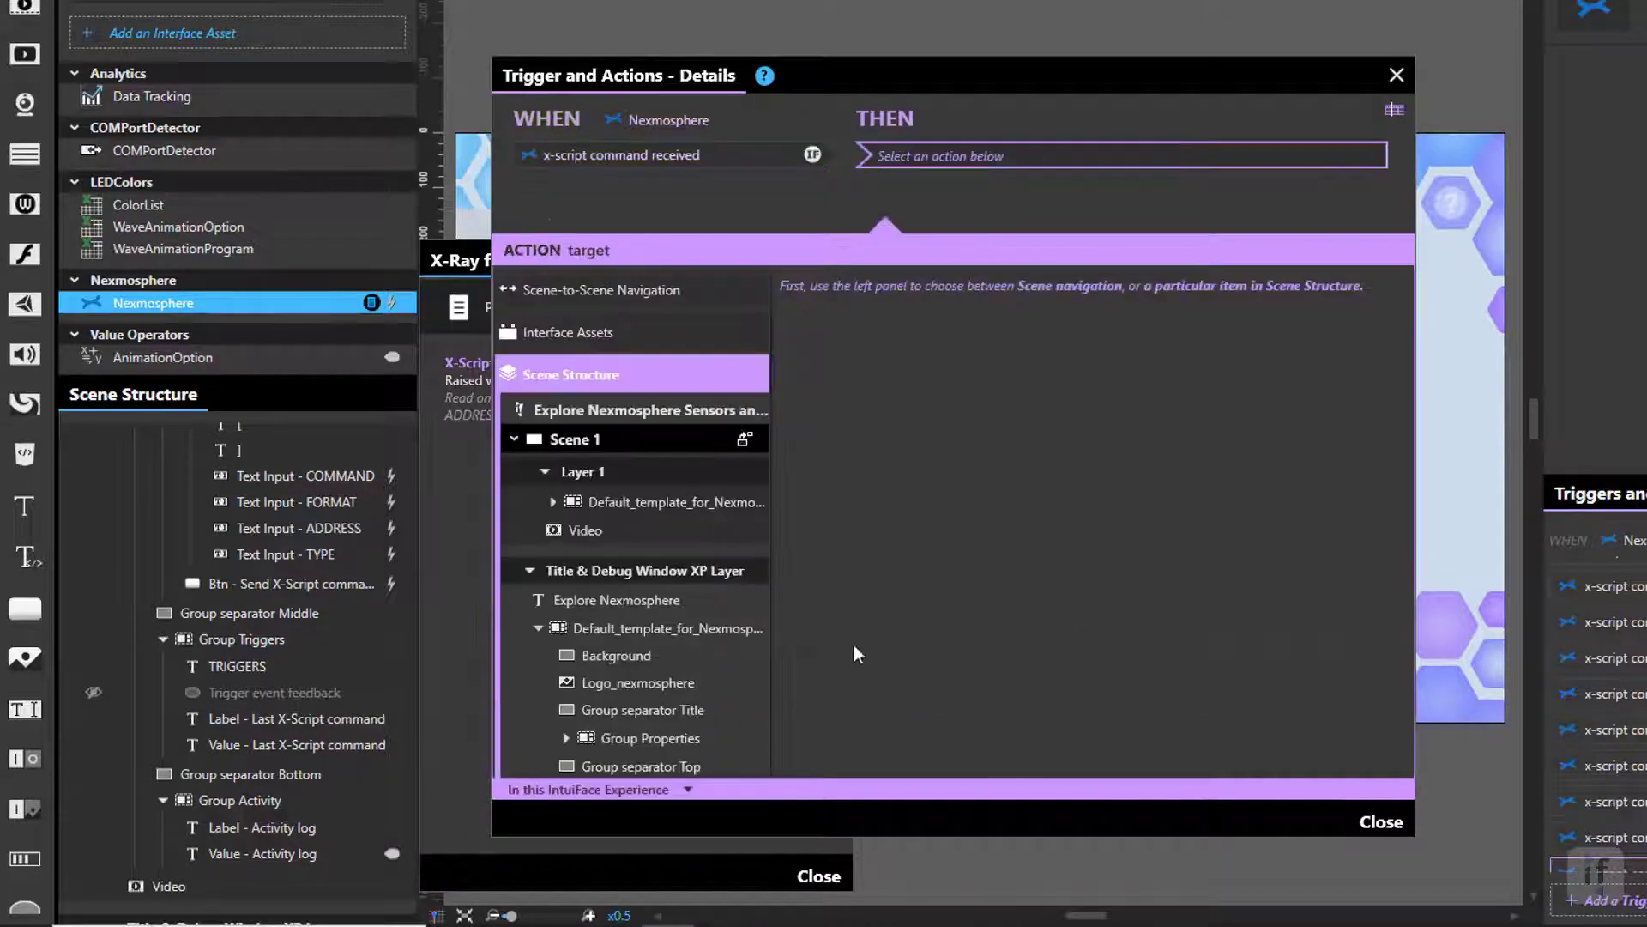
left_click(586, 533)
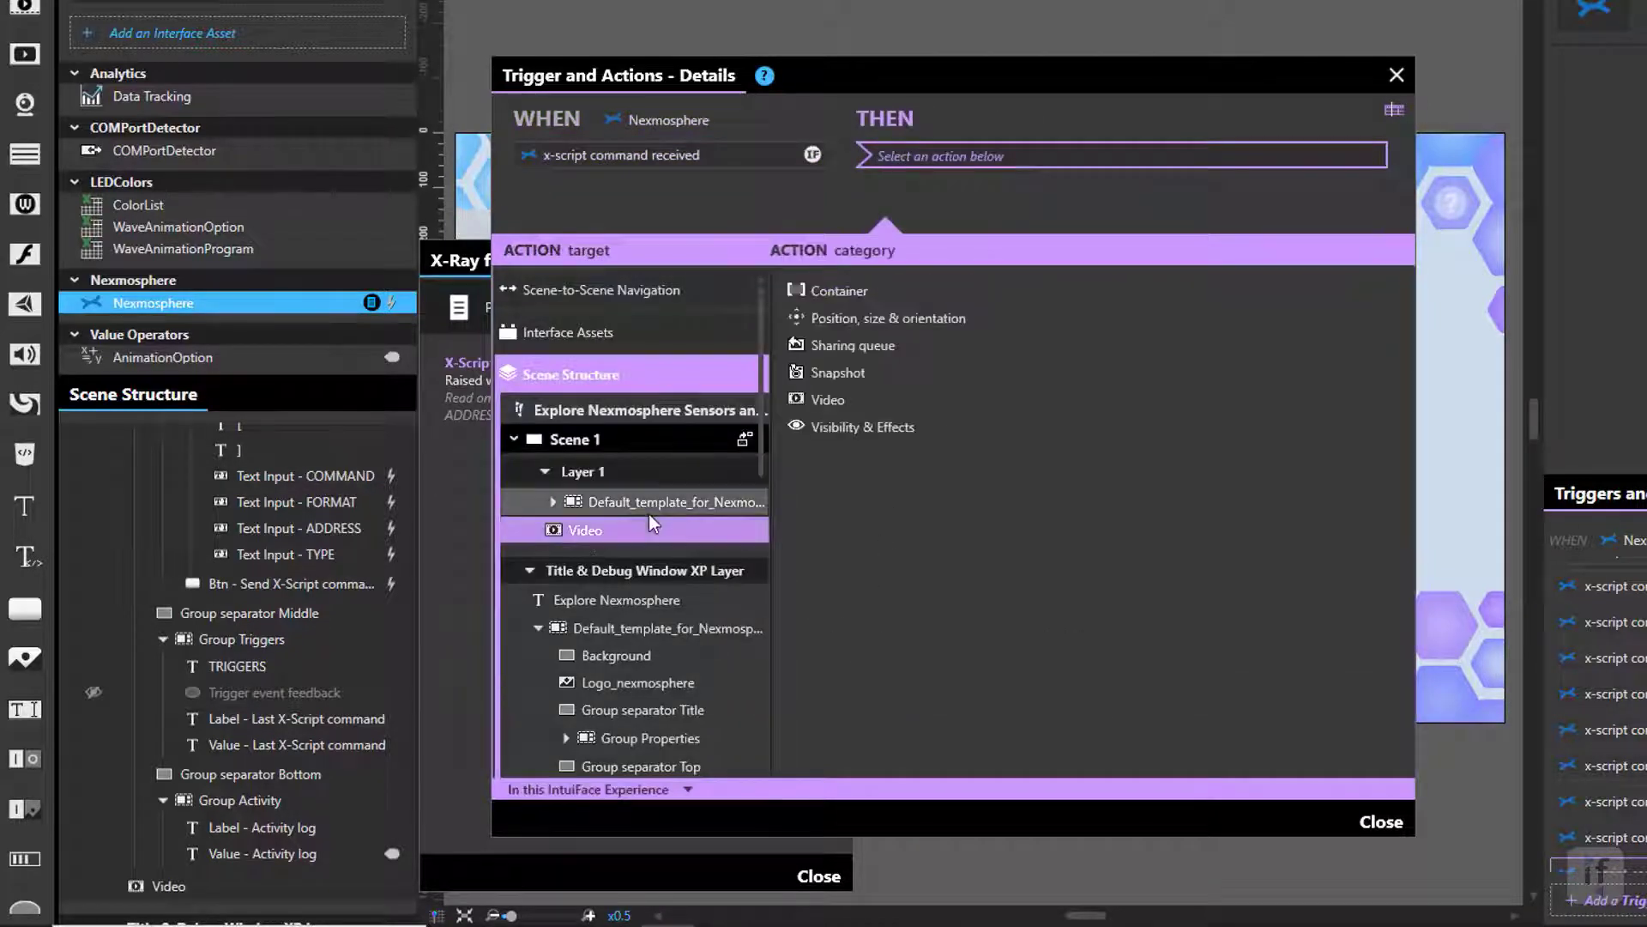
left_click(1208, 397)
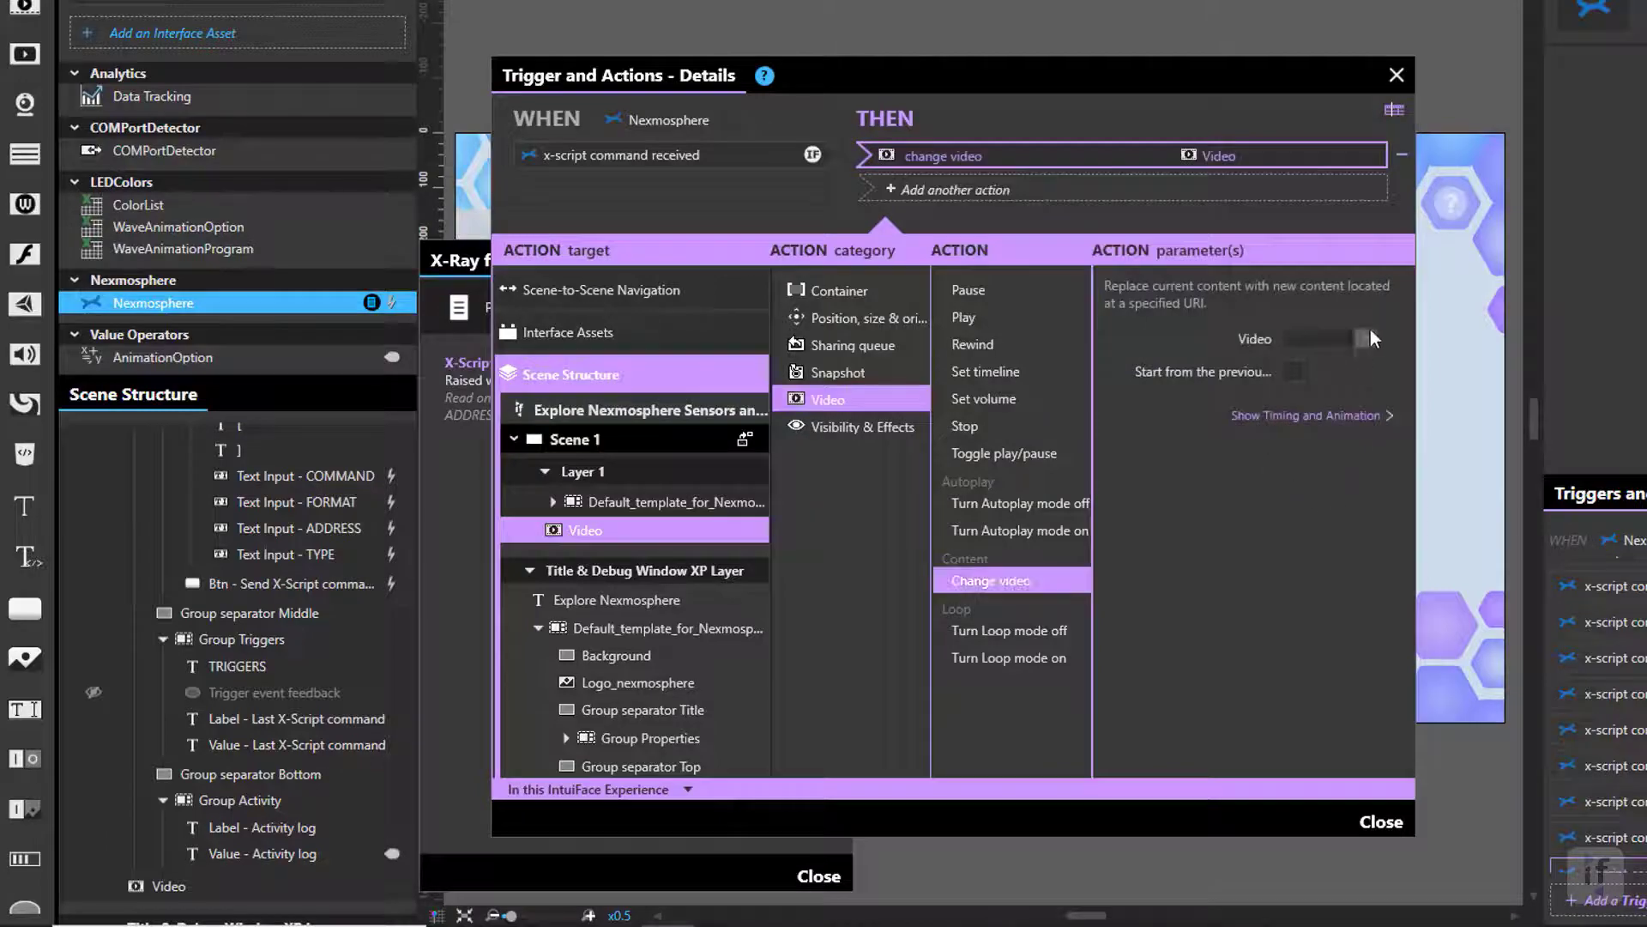
Choose Popcomms Antillion.mp4 as the replacement video for the Change video action
left_click(1366, 335)
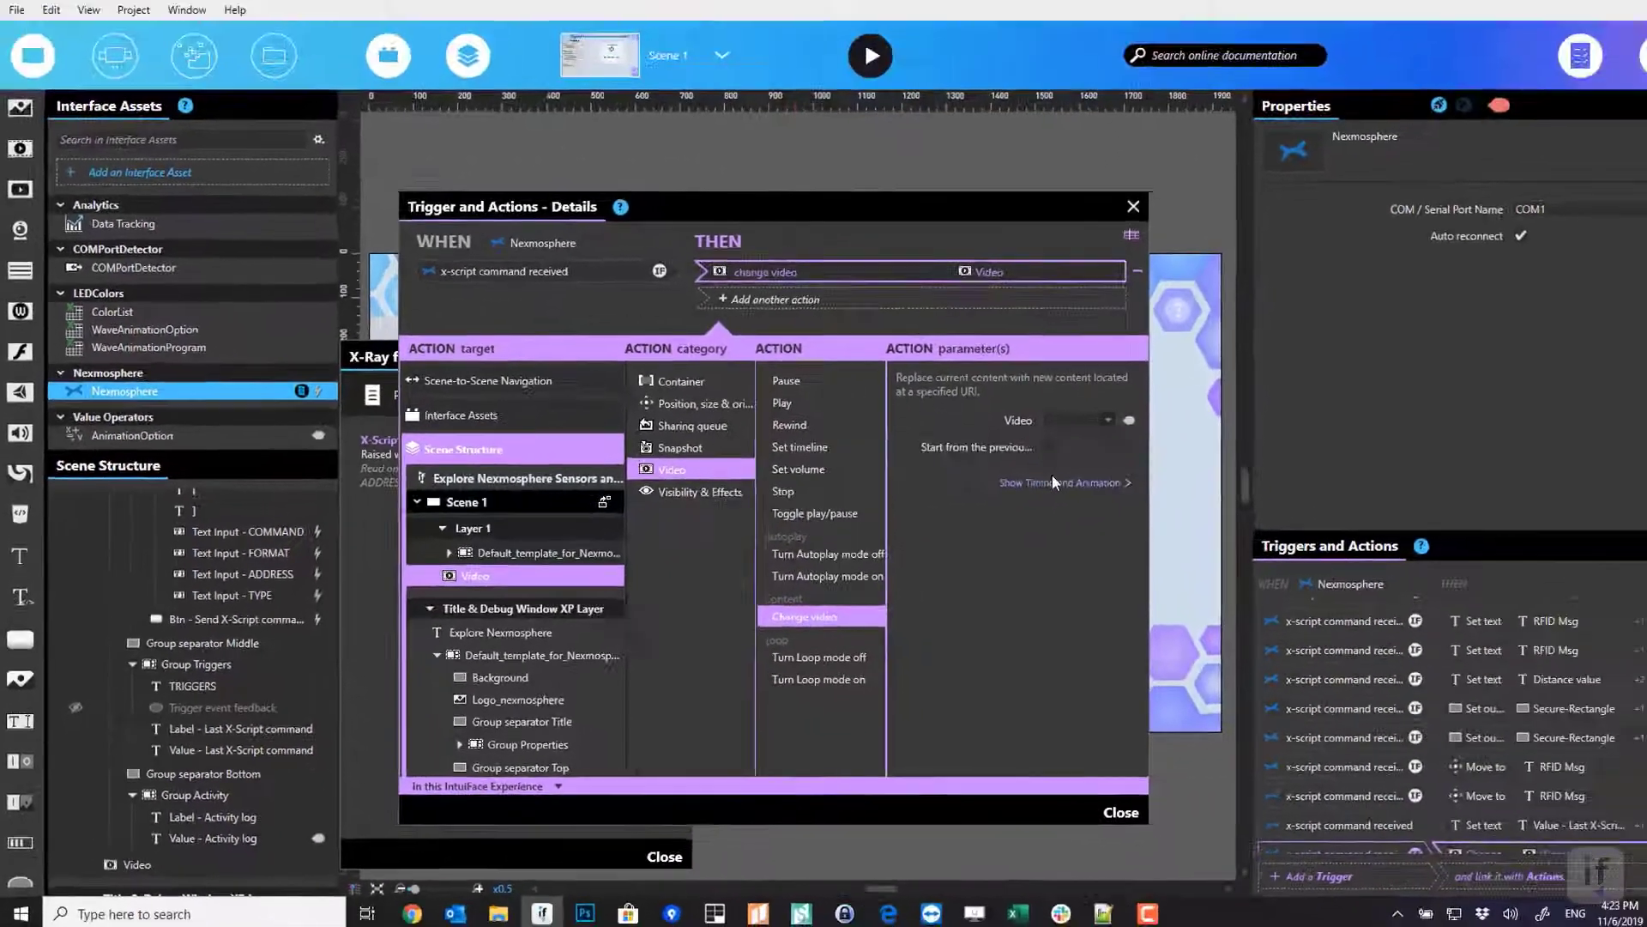
left_click(1261, 418)
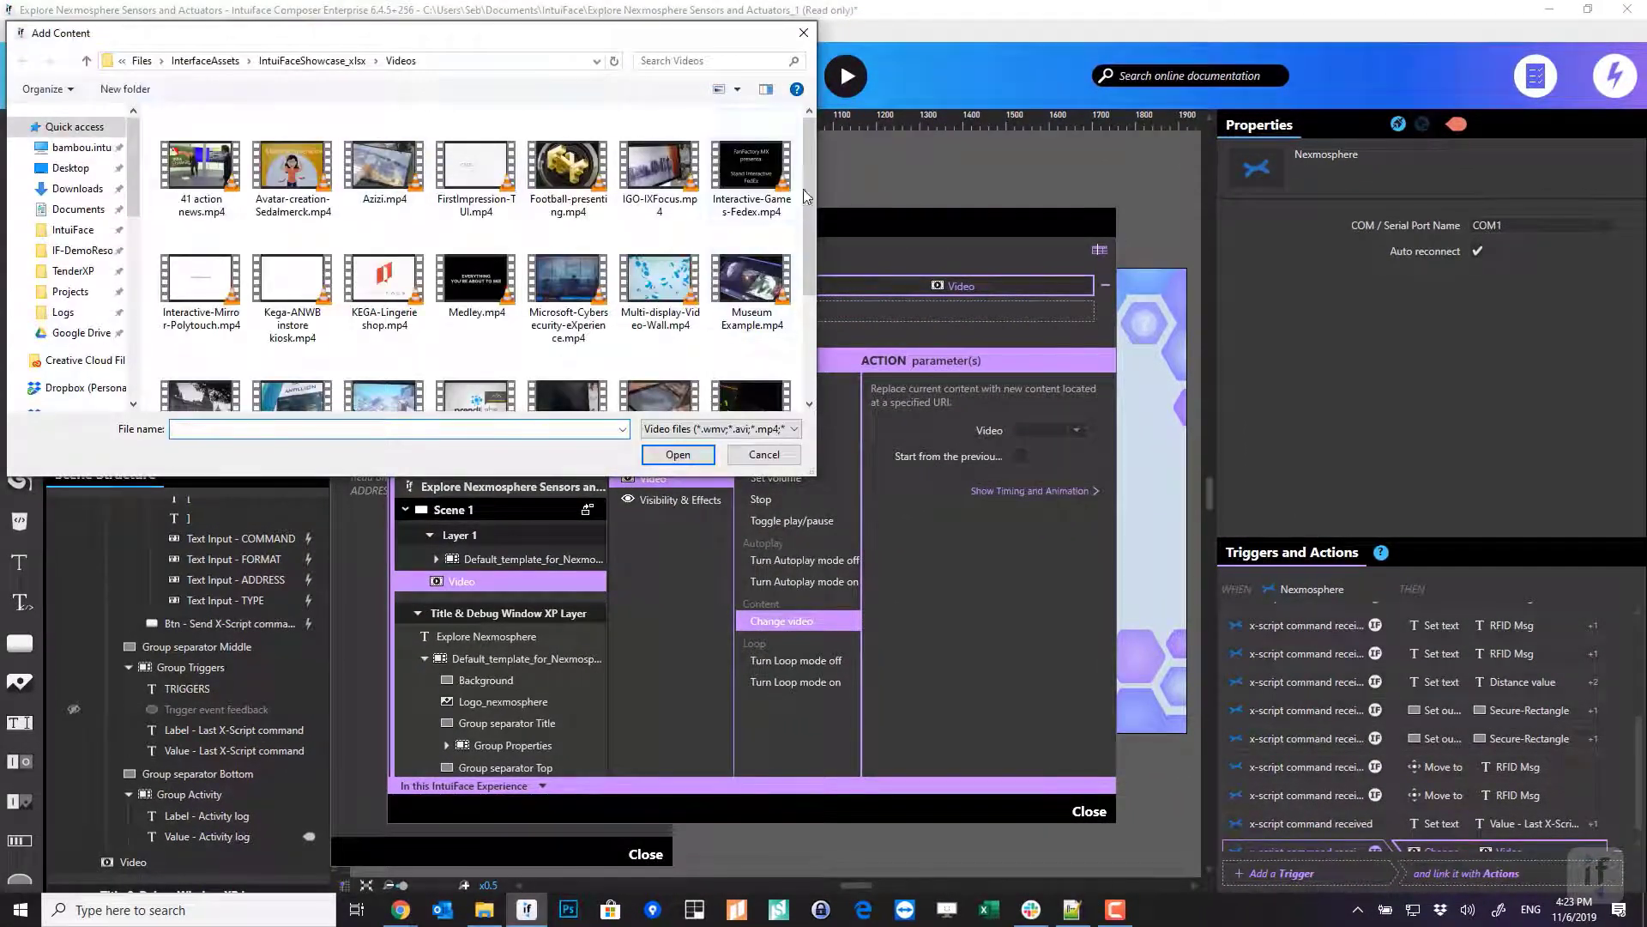
left_click_drag(811, 174, 812, 234)
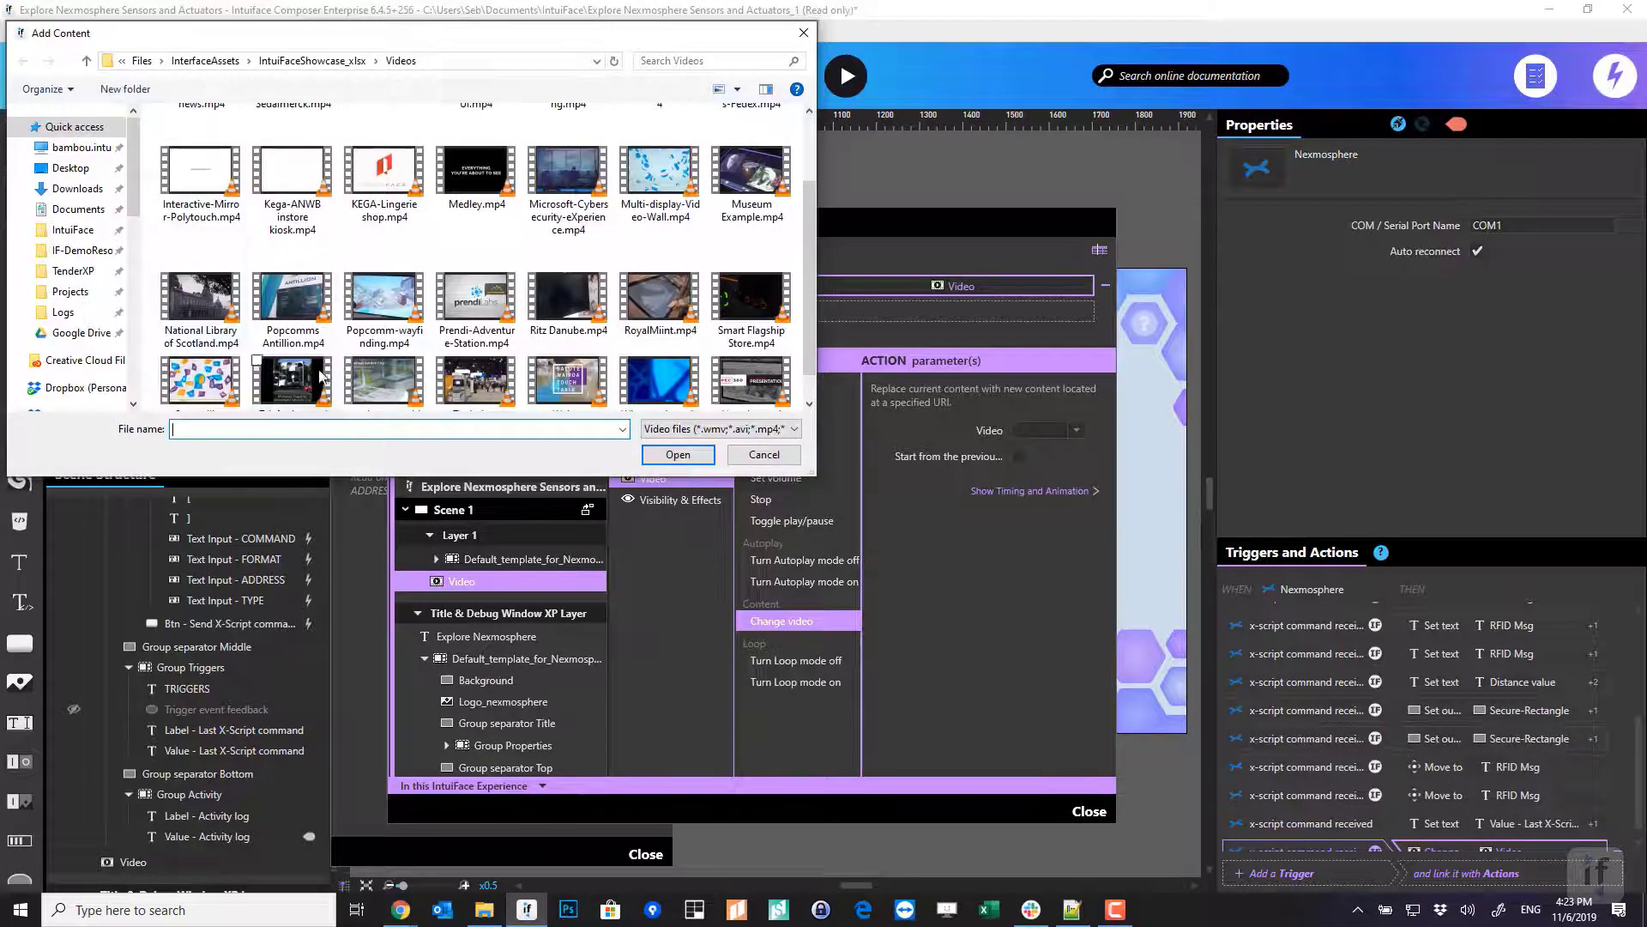
left_click(292, 305)
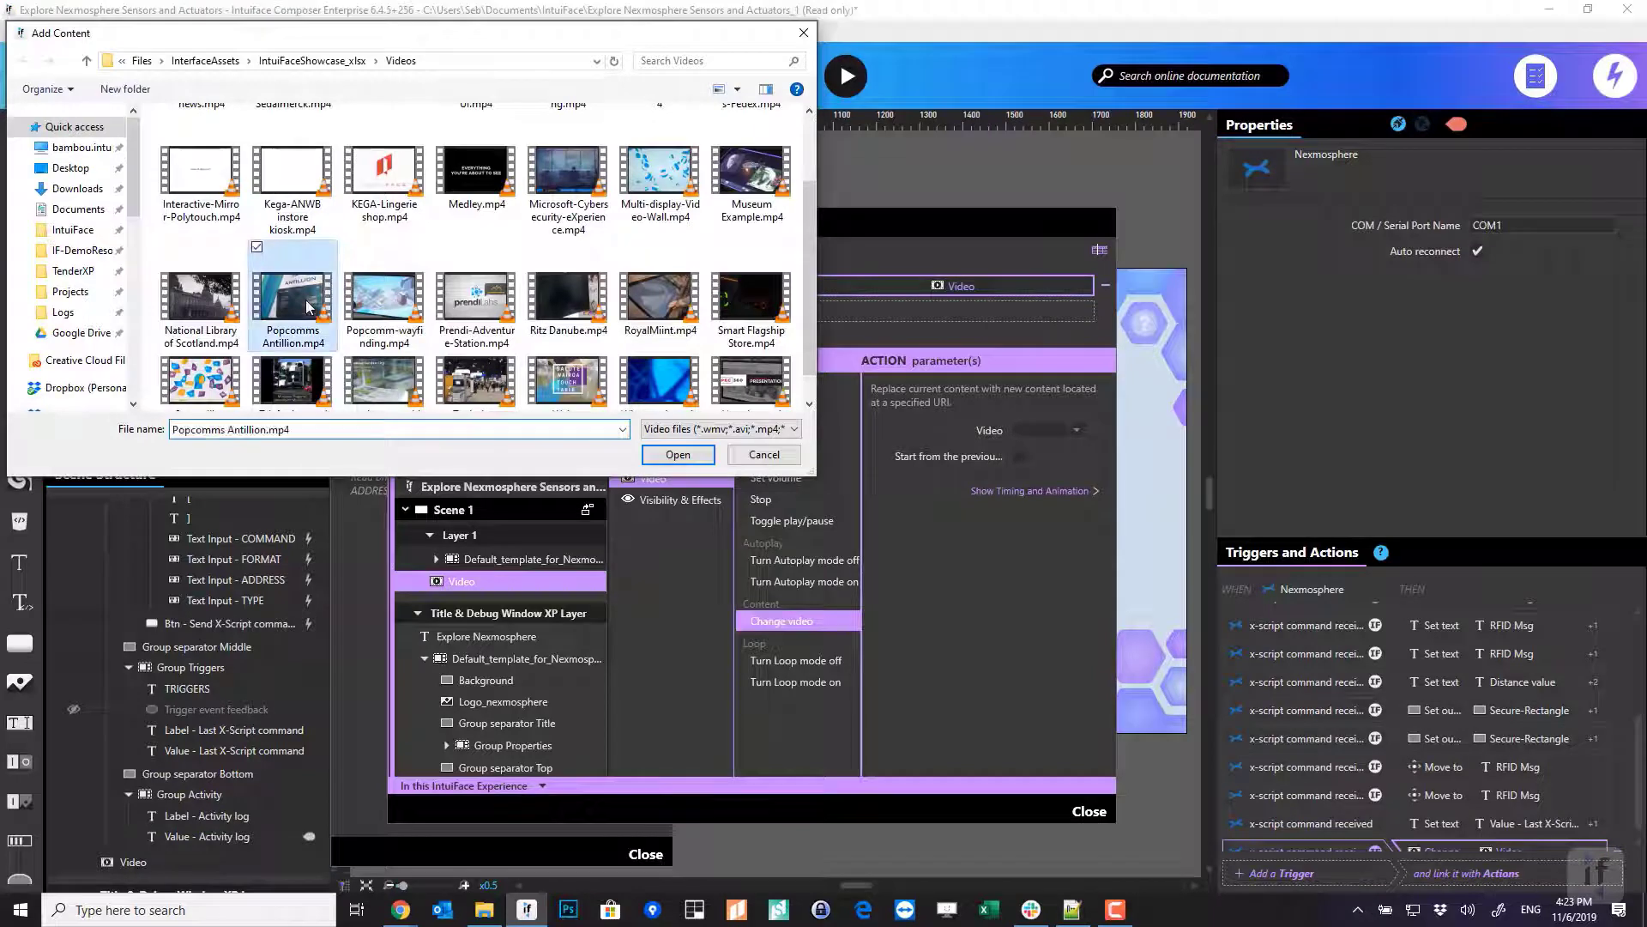
left_click(677, 456)
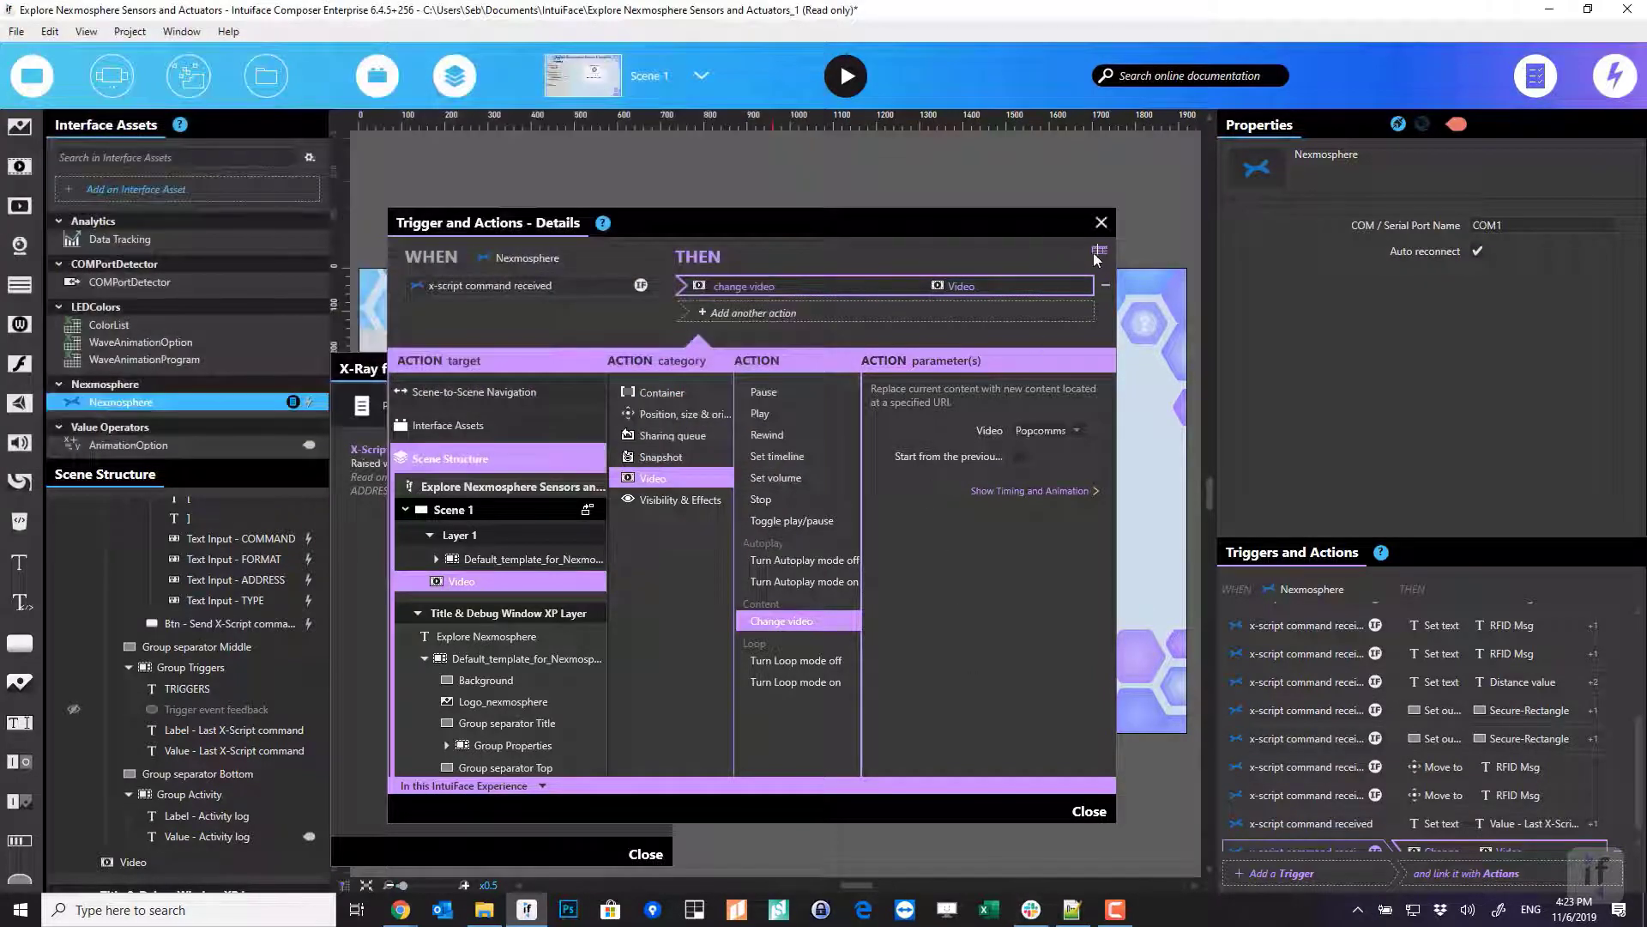
Duplicate the Change video action within the trigger and turn the copy into a Play action on the same Video item
right_click(704, 287)
left_click(815, 415)
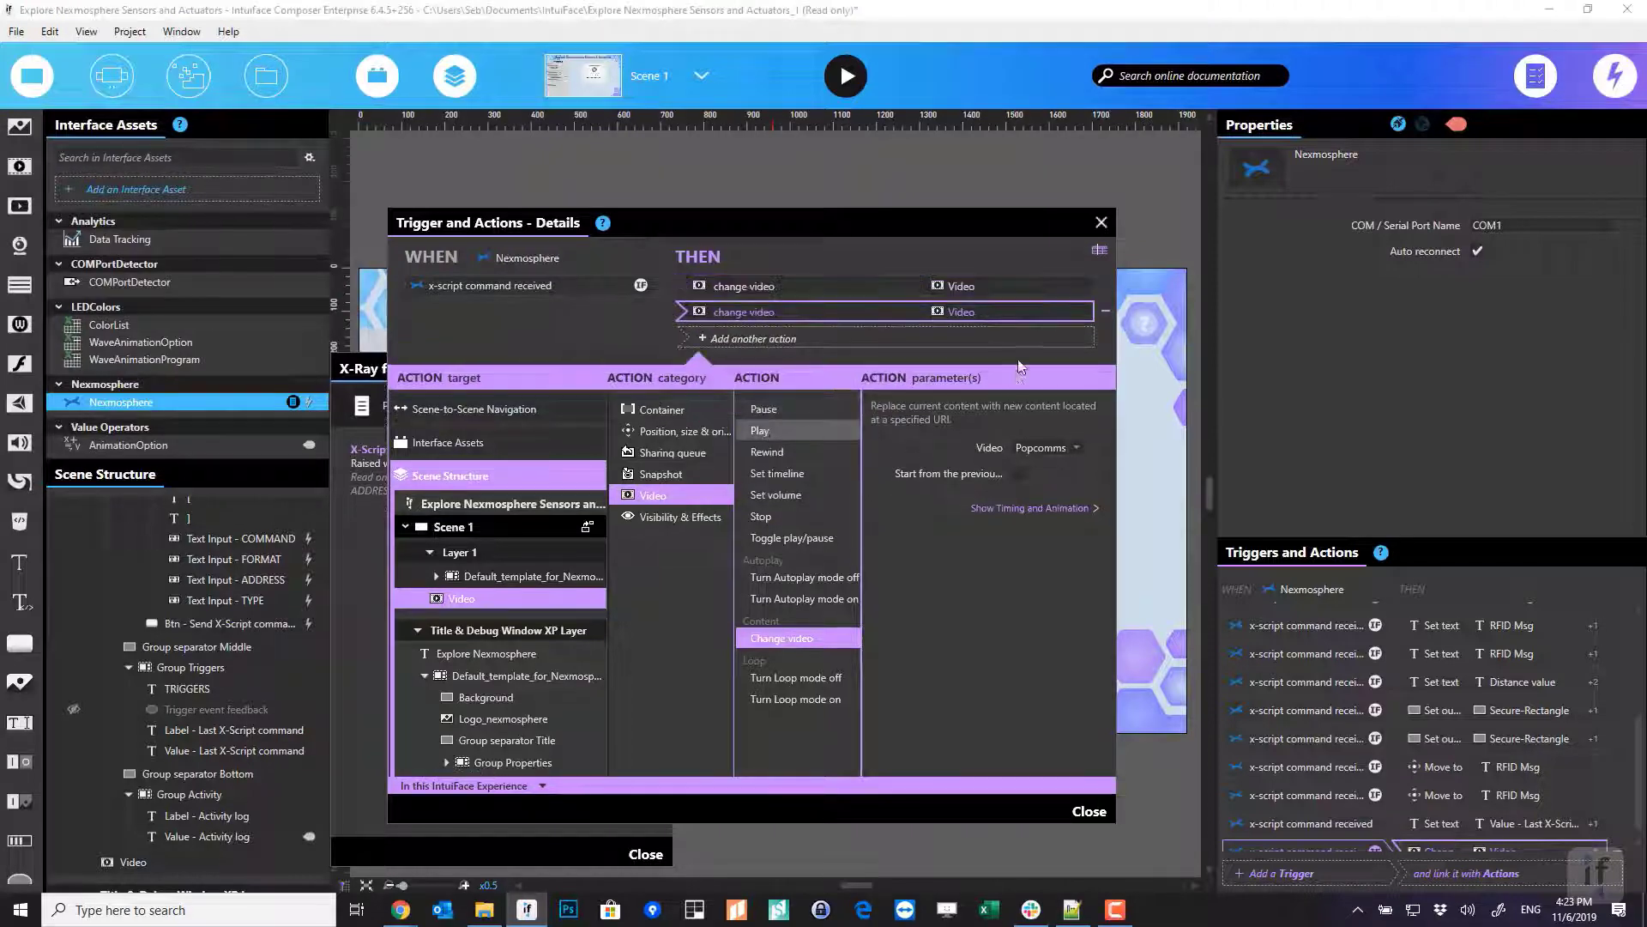
left_click(760, 430)
mouse_move(906, 224)
left_mouse_down()
mouse_move(973, 759)
mouse_move(900, 233)
left_mouse_up()
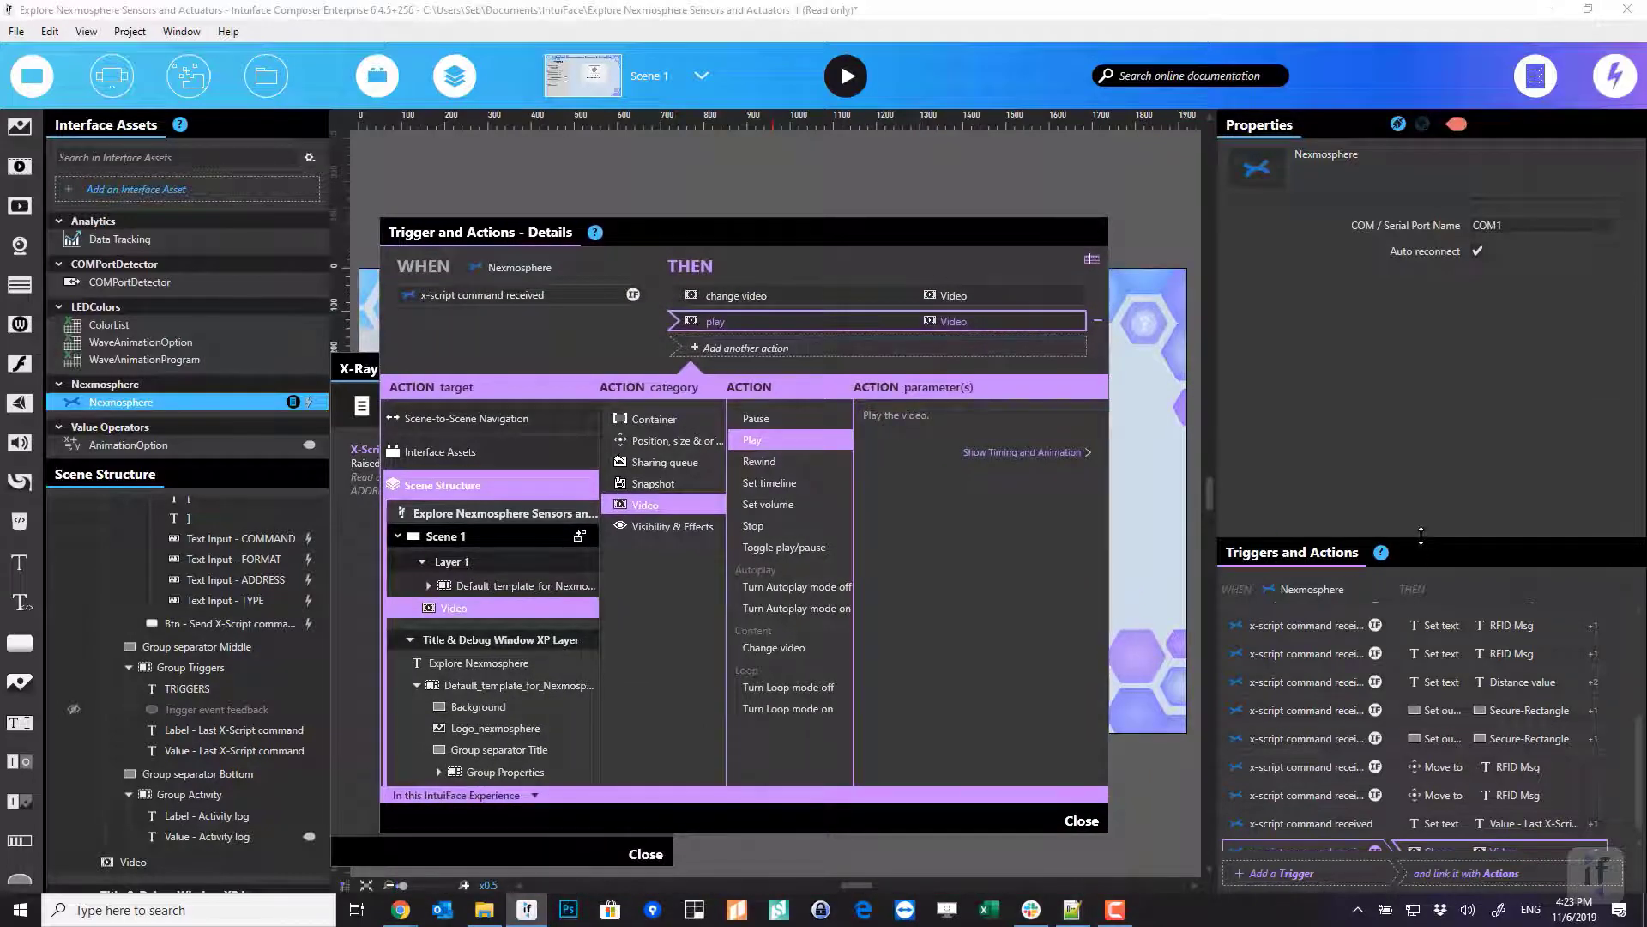
left_click_drag(1421, 535, 1421, 381)
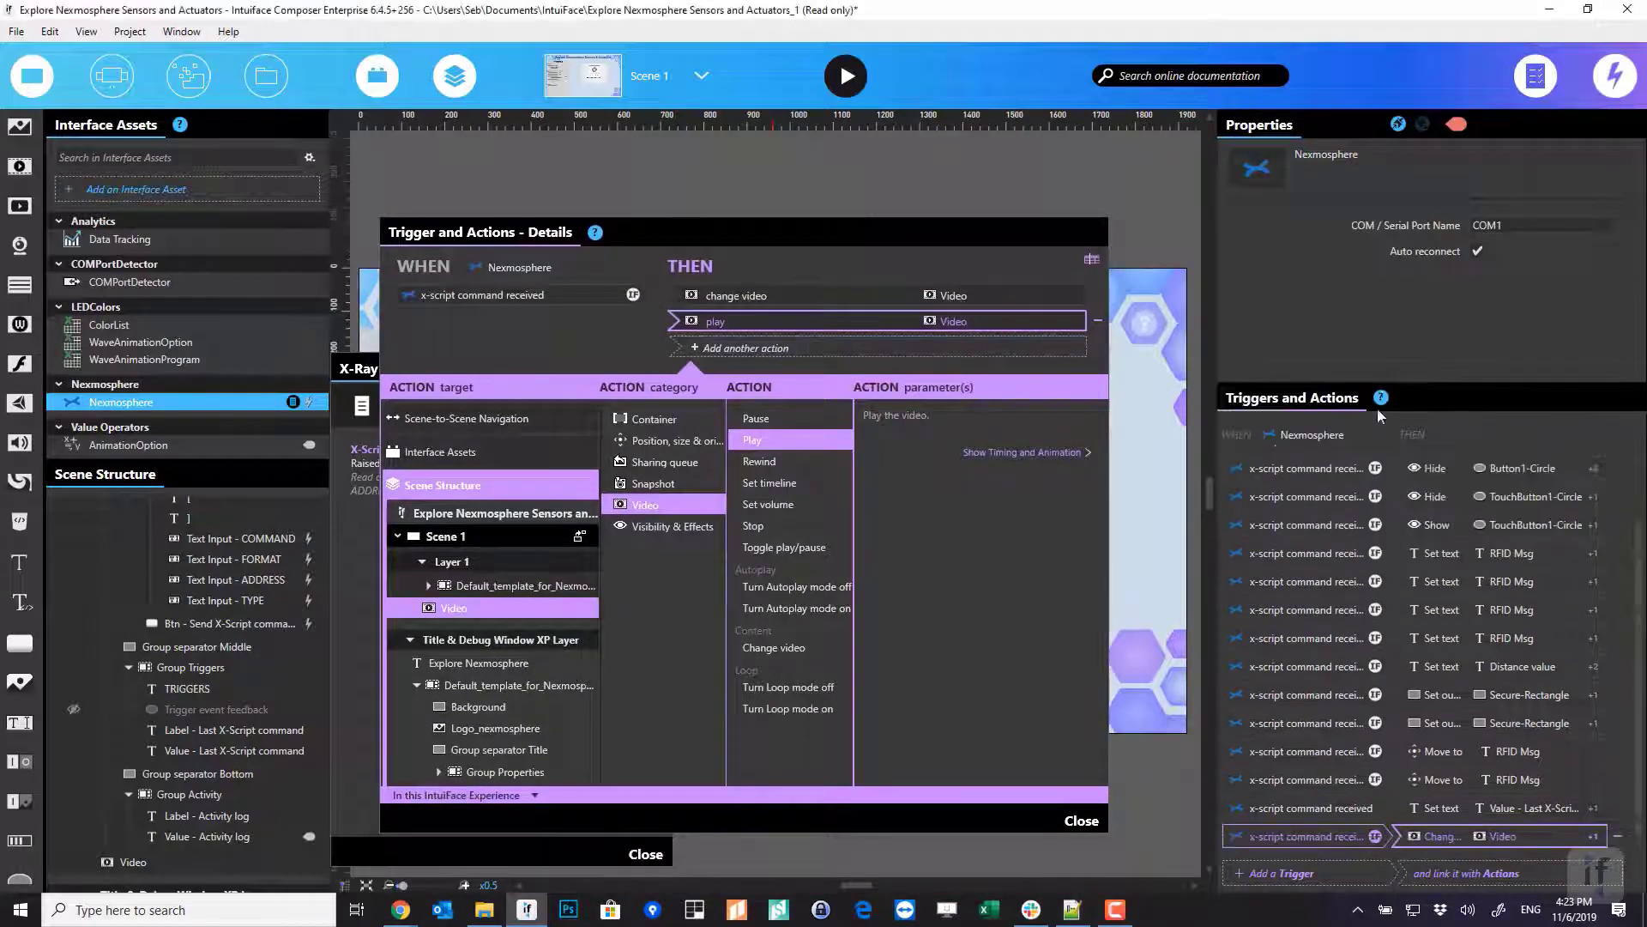
right_click(1304, 837)
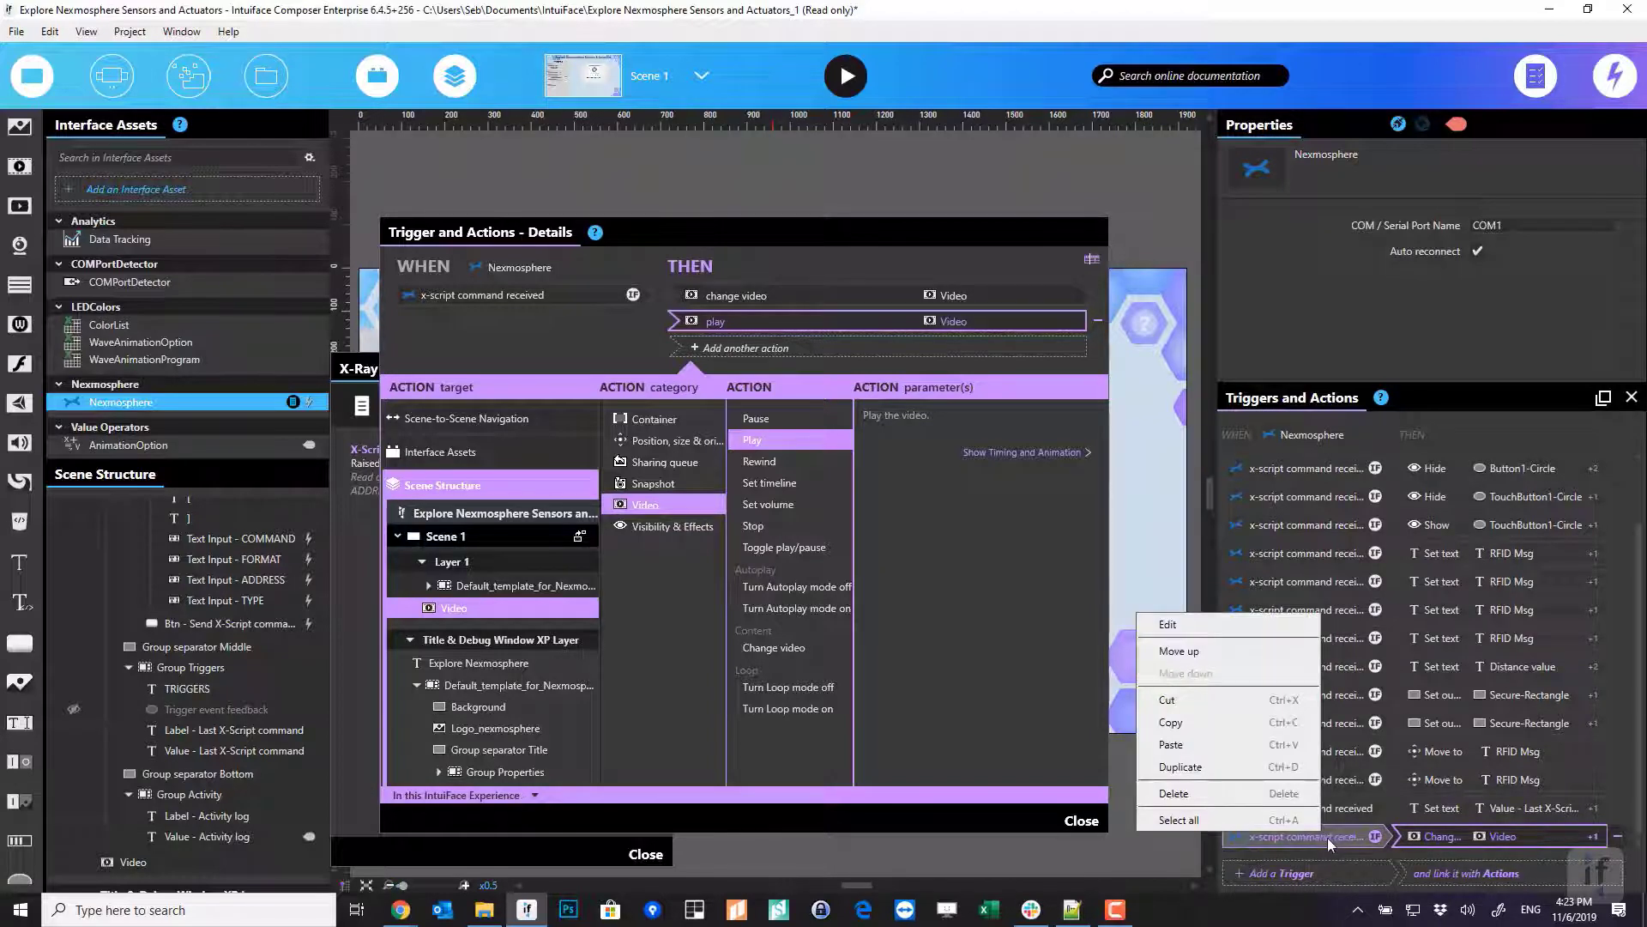
left_click(1181, 767)
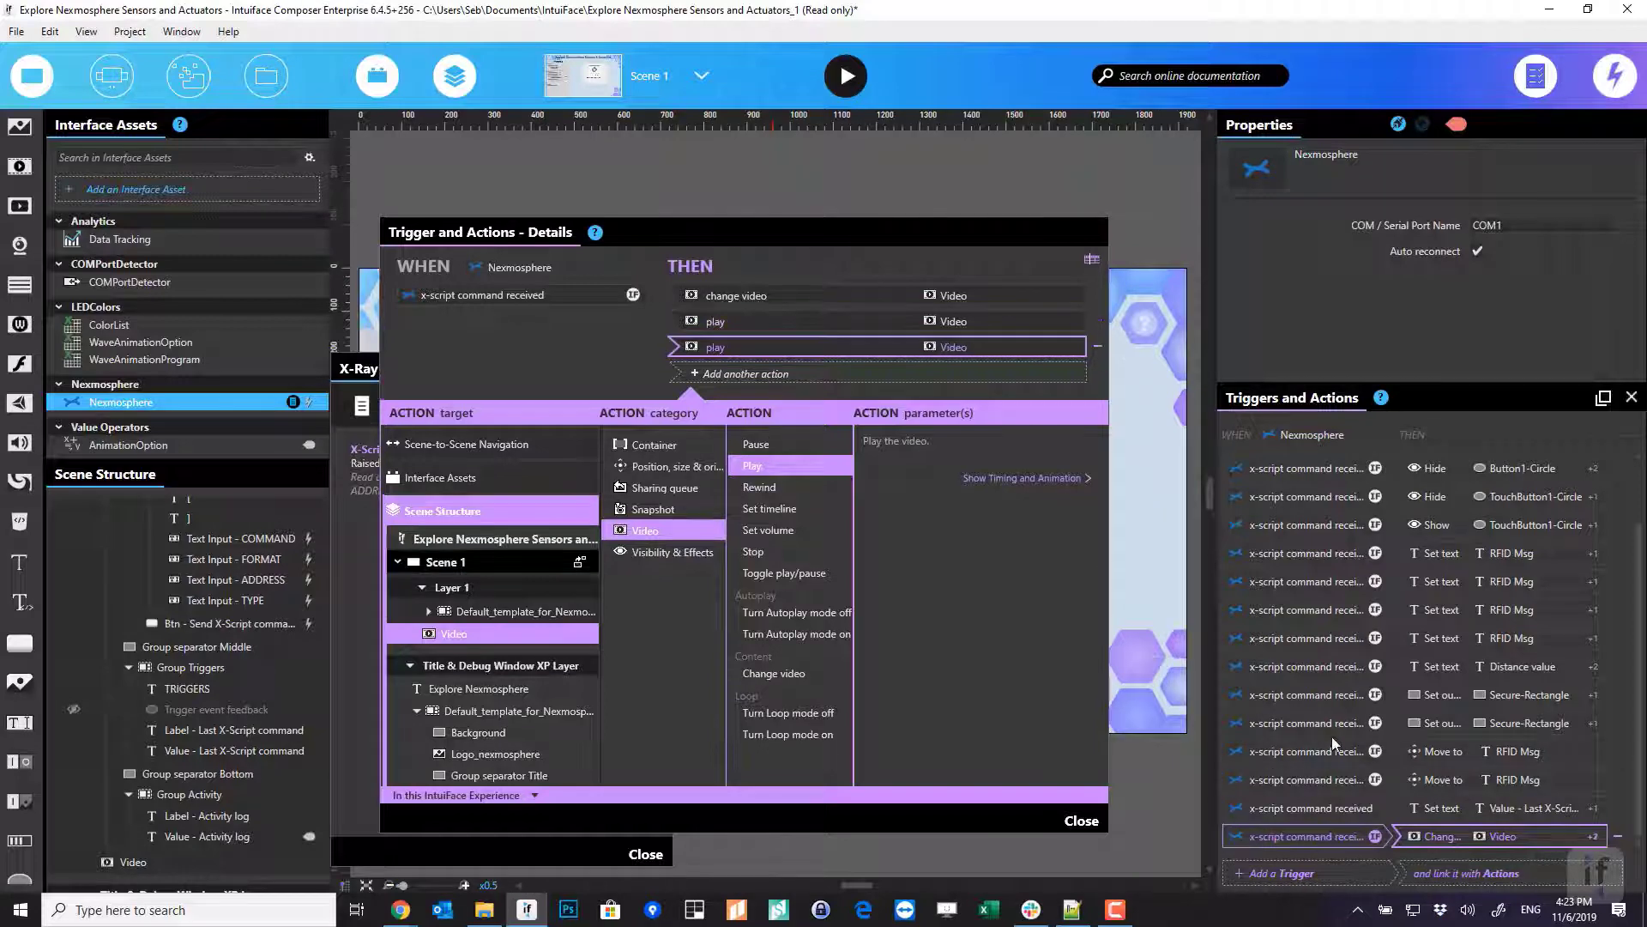
left_click(1305, 840)
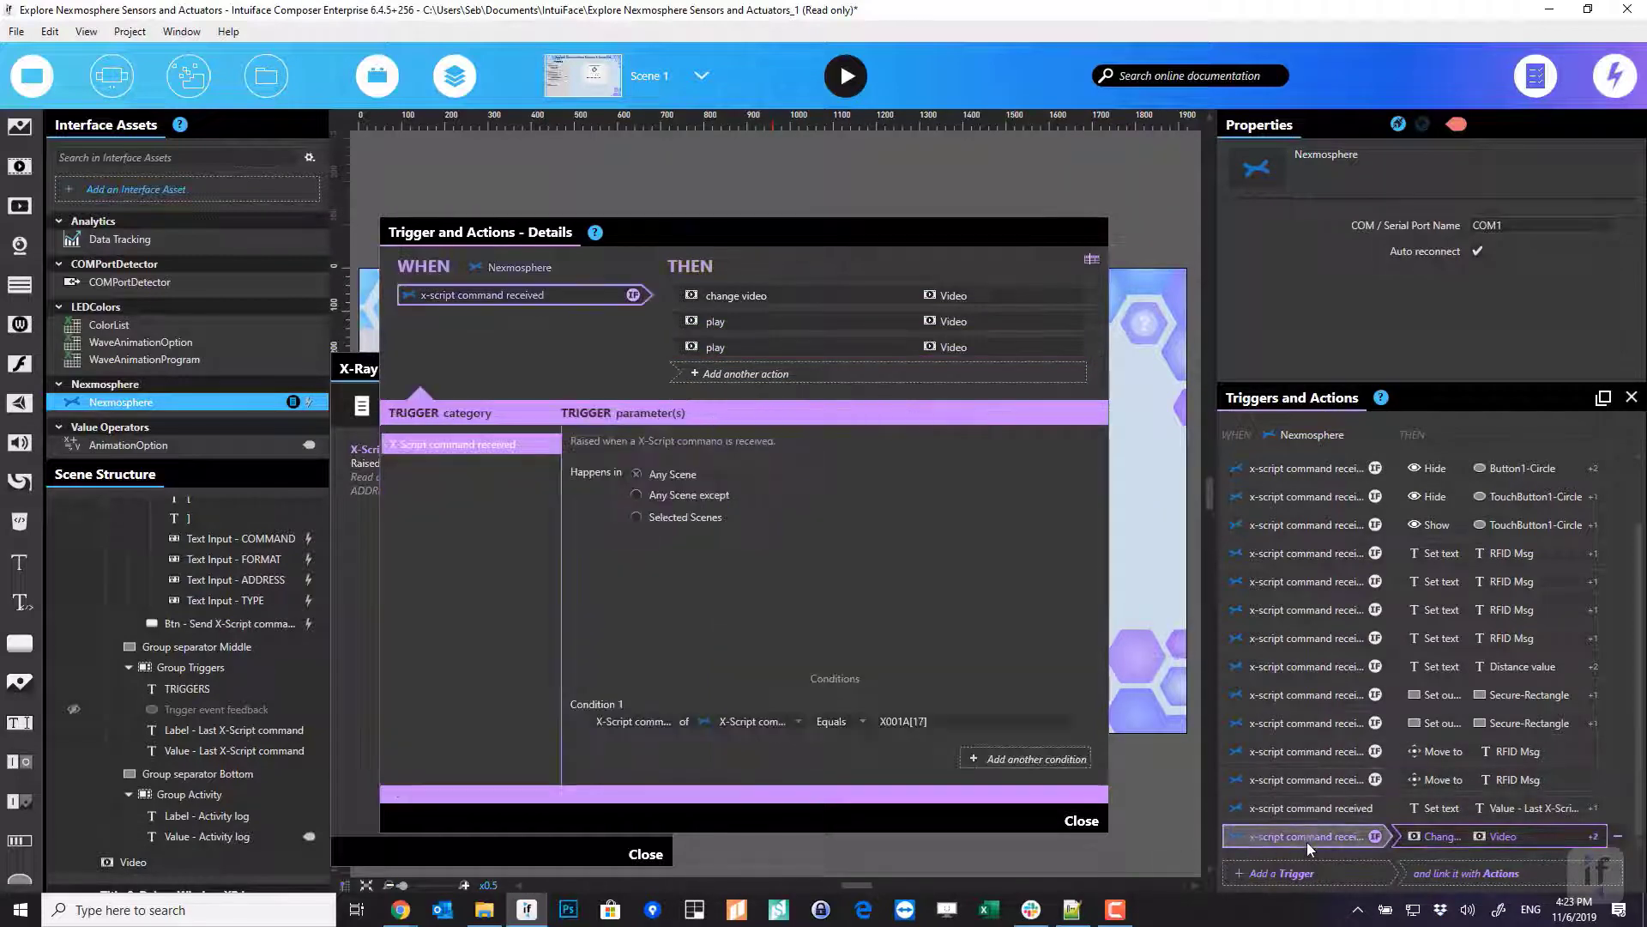
left_click(815, 295)
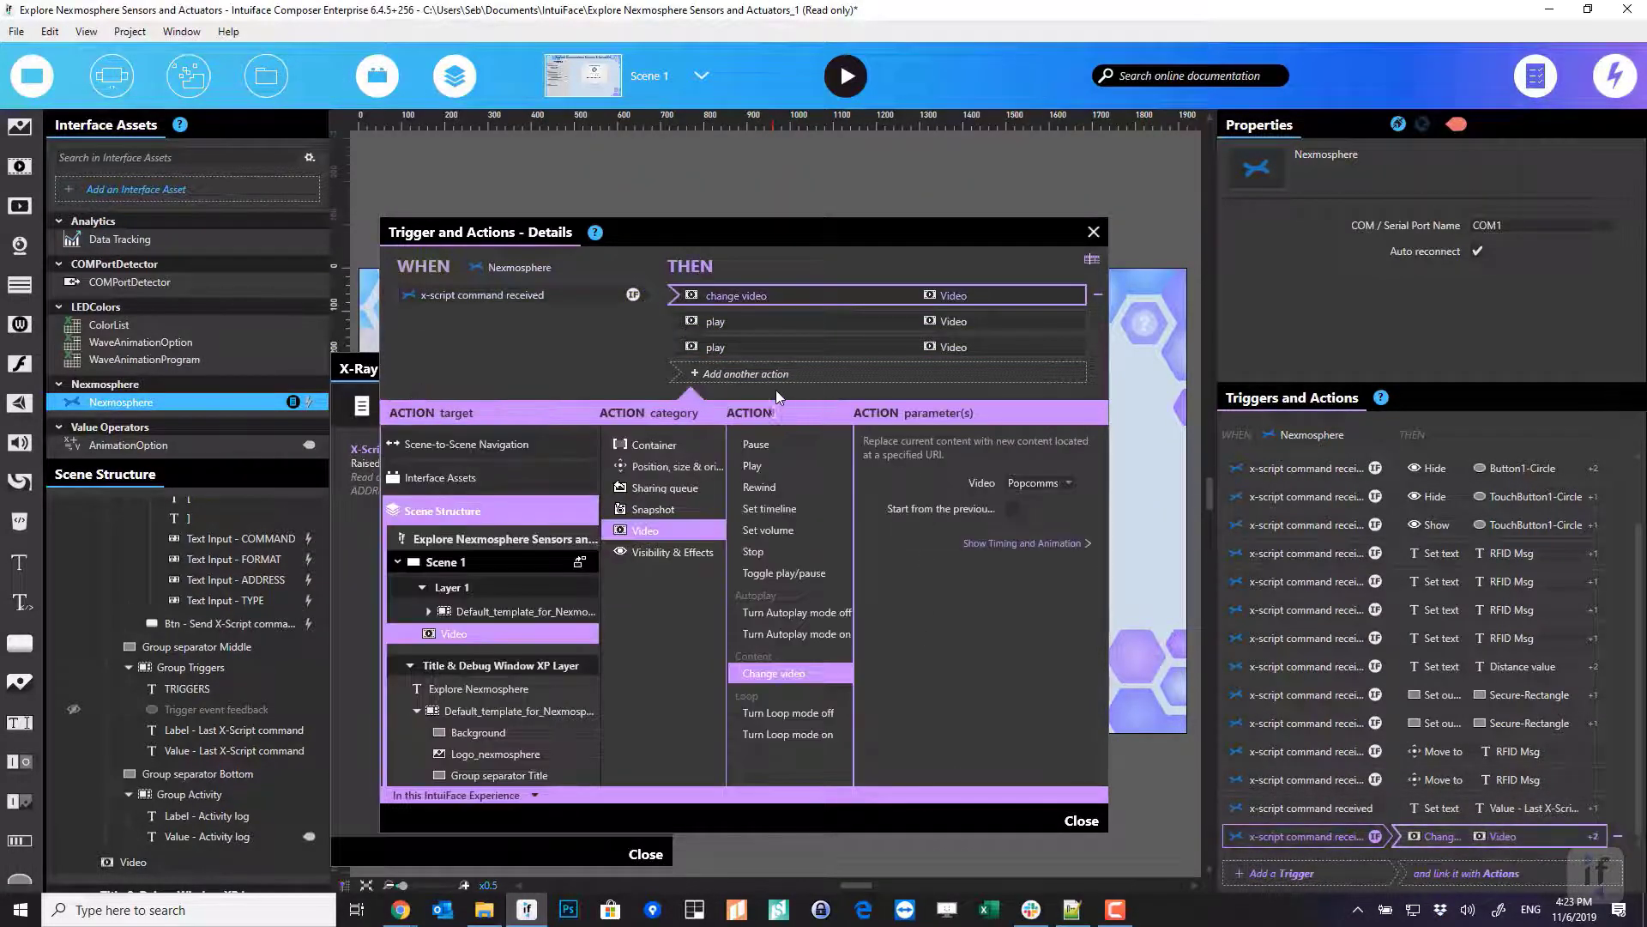
left_click(1098, 346)
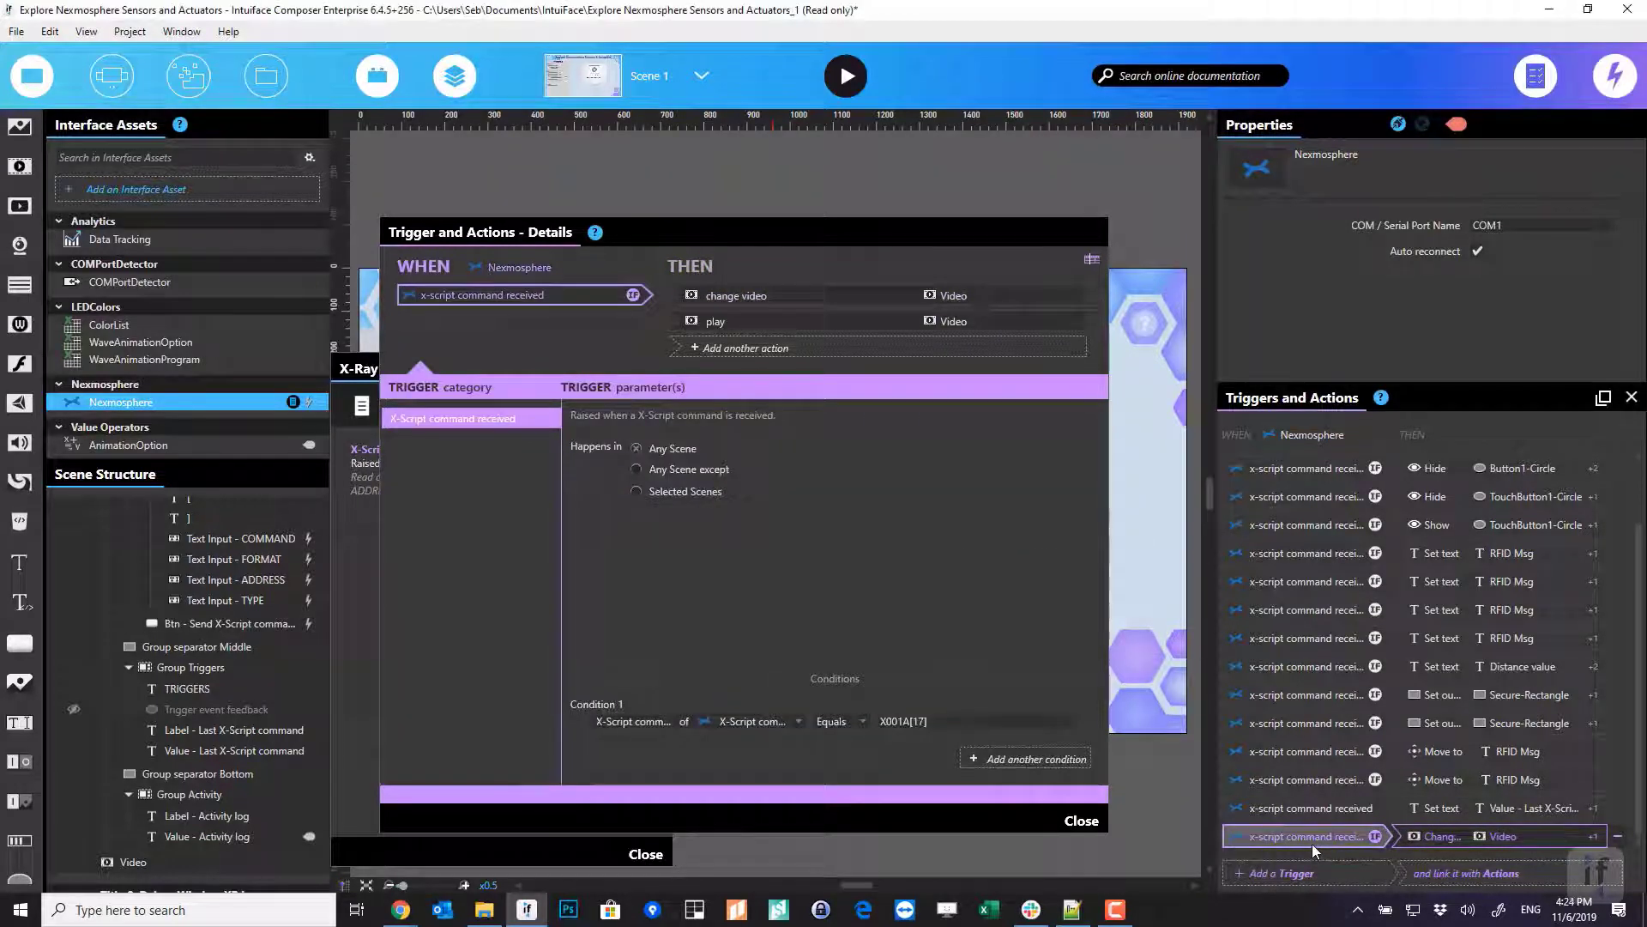
Duplicate the whole X-Script command received trigger that changes and plays the video
right_click(1305, 835)
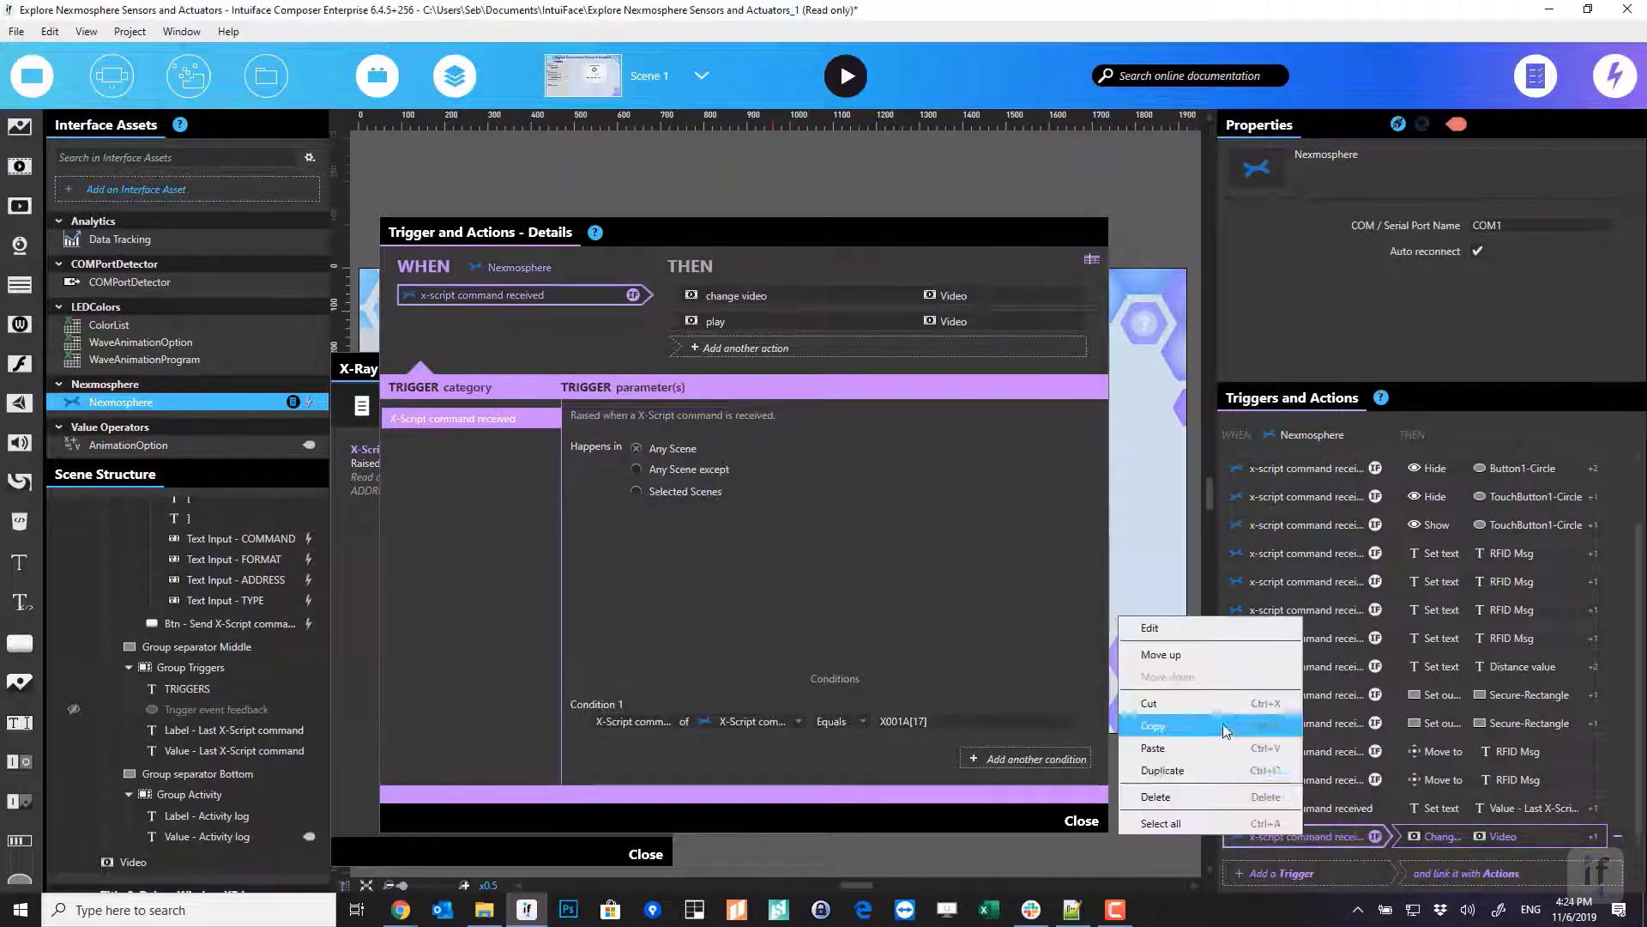
left_click(1215, 765)
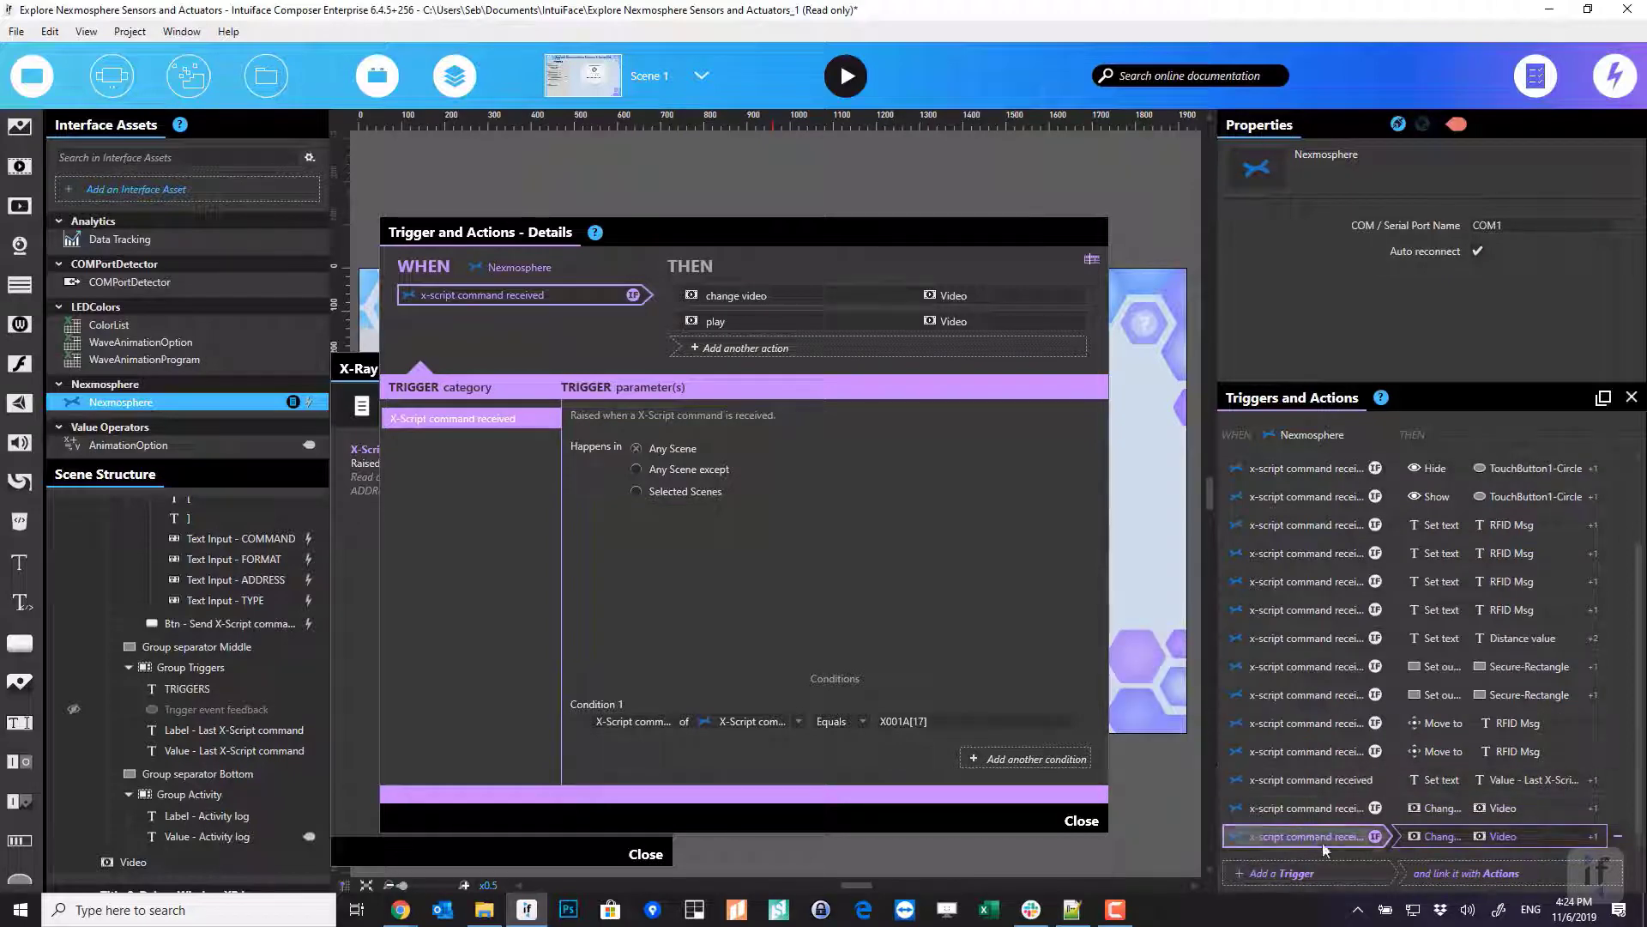
left_click_drag(1322, 842, 1319, 843)
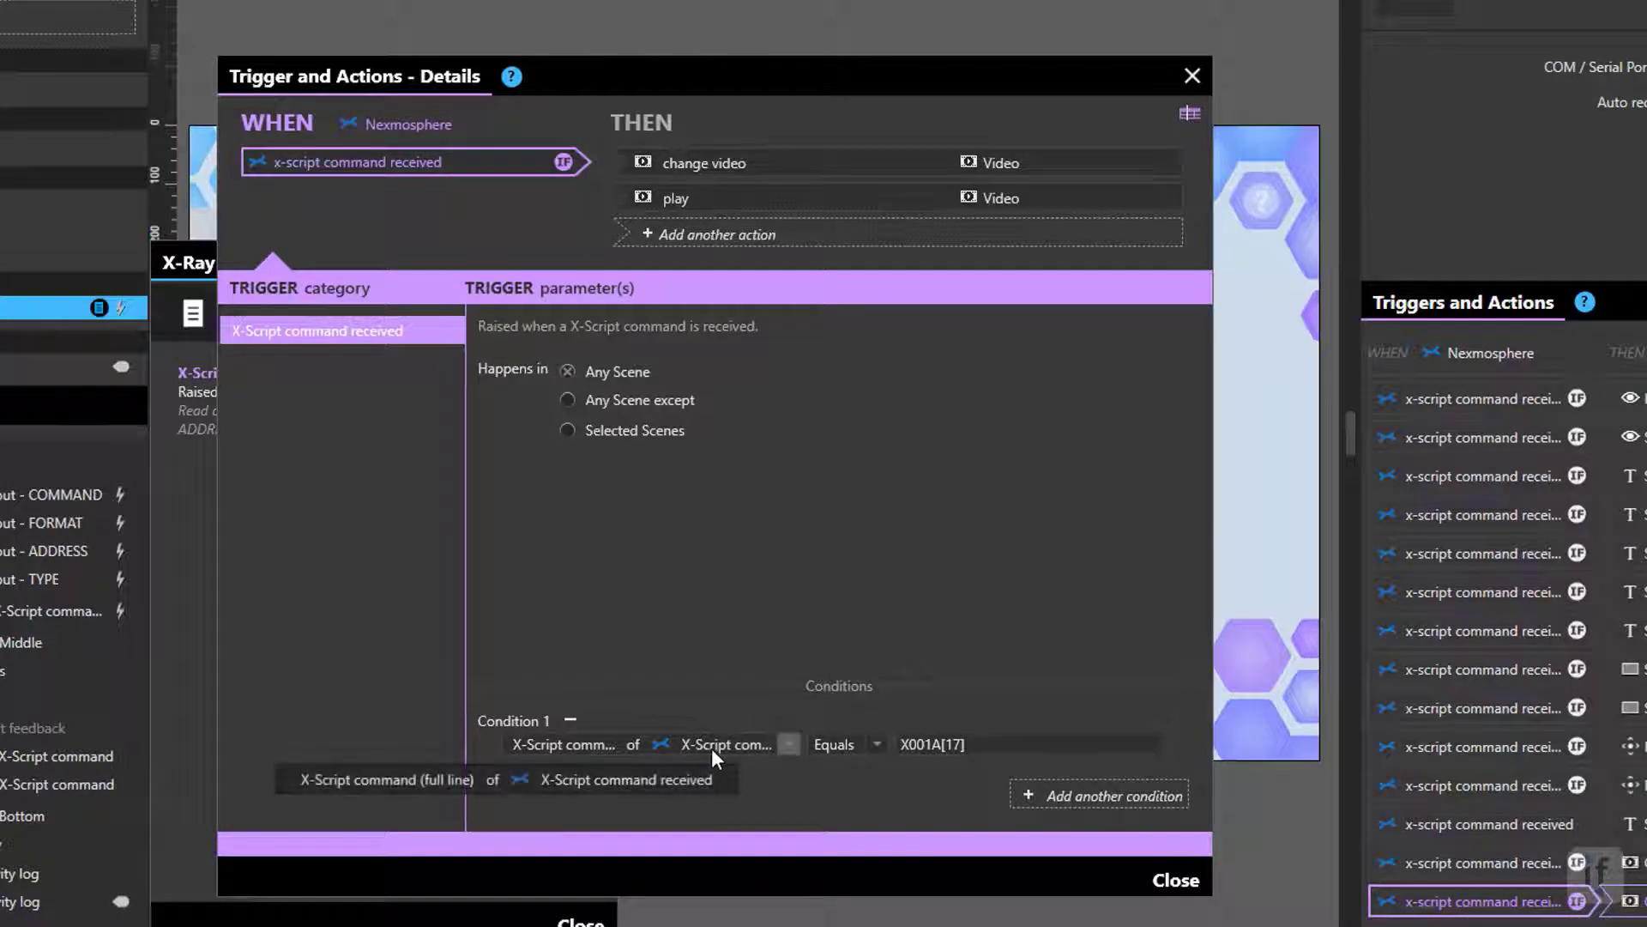
Change Condition 1 of the duplicated trigger so that the received command's ADDRESS must equal 001
left_click(786, 743)
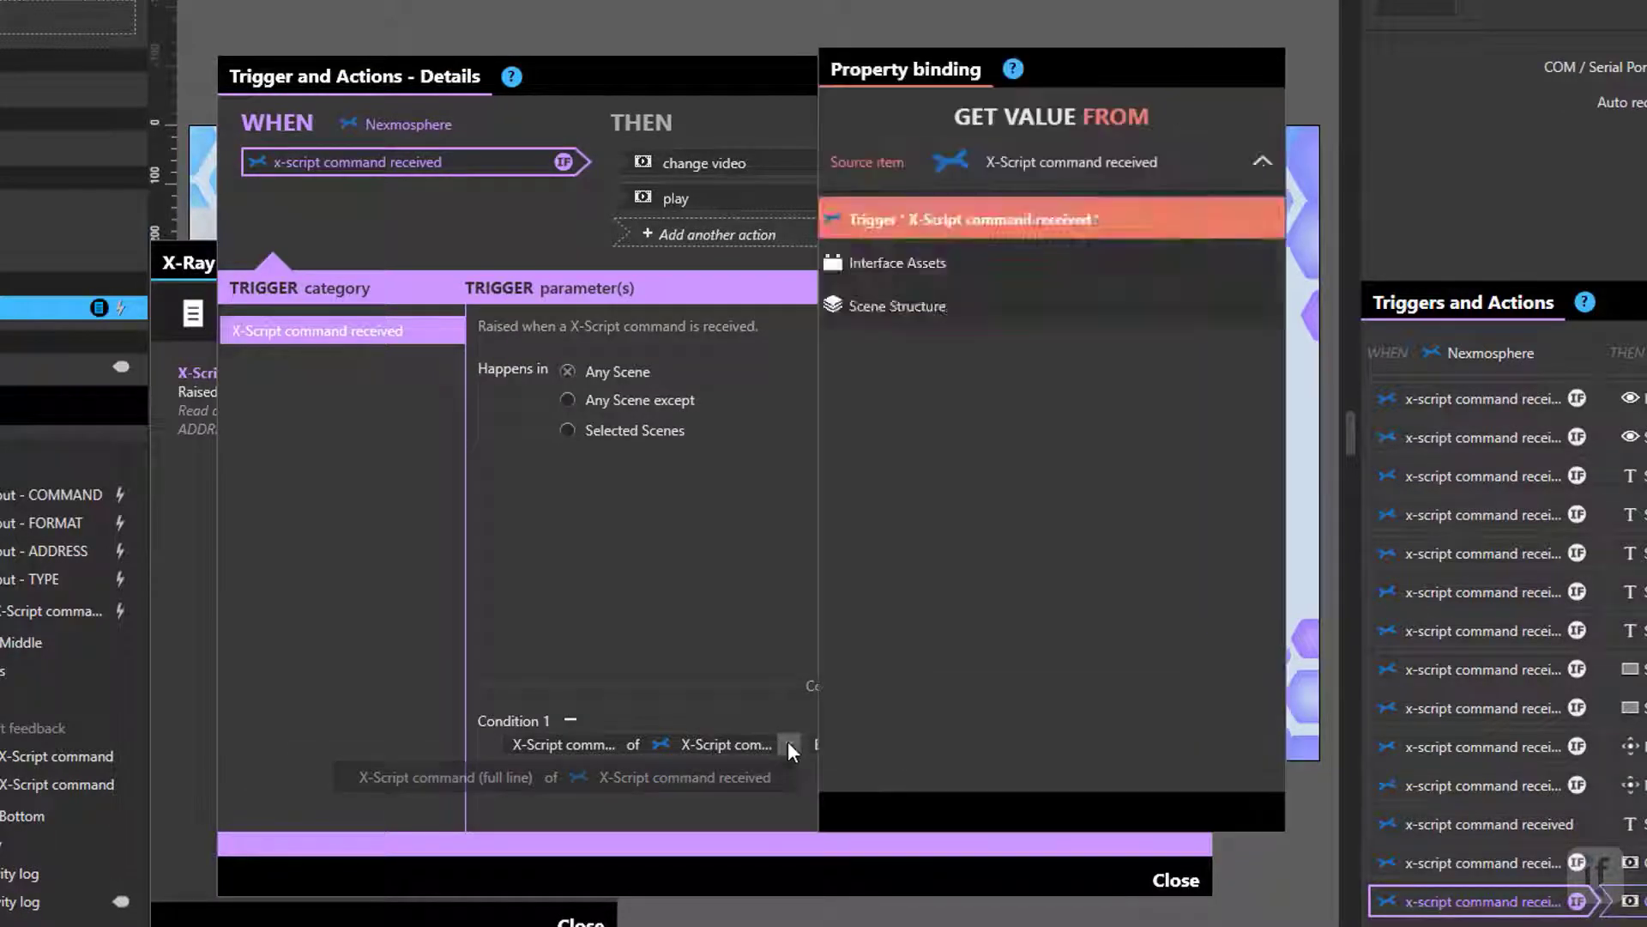
key("super")
key("super")
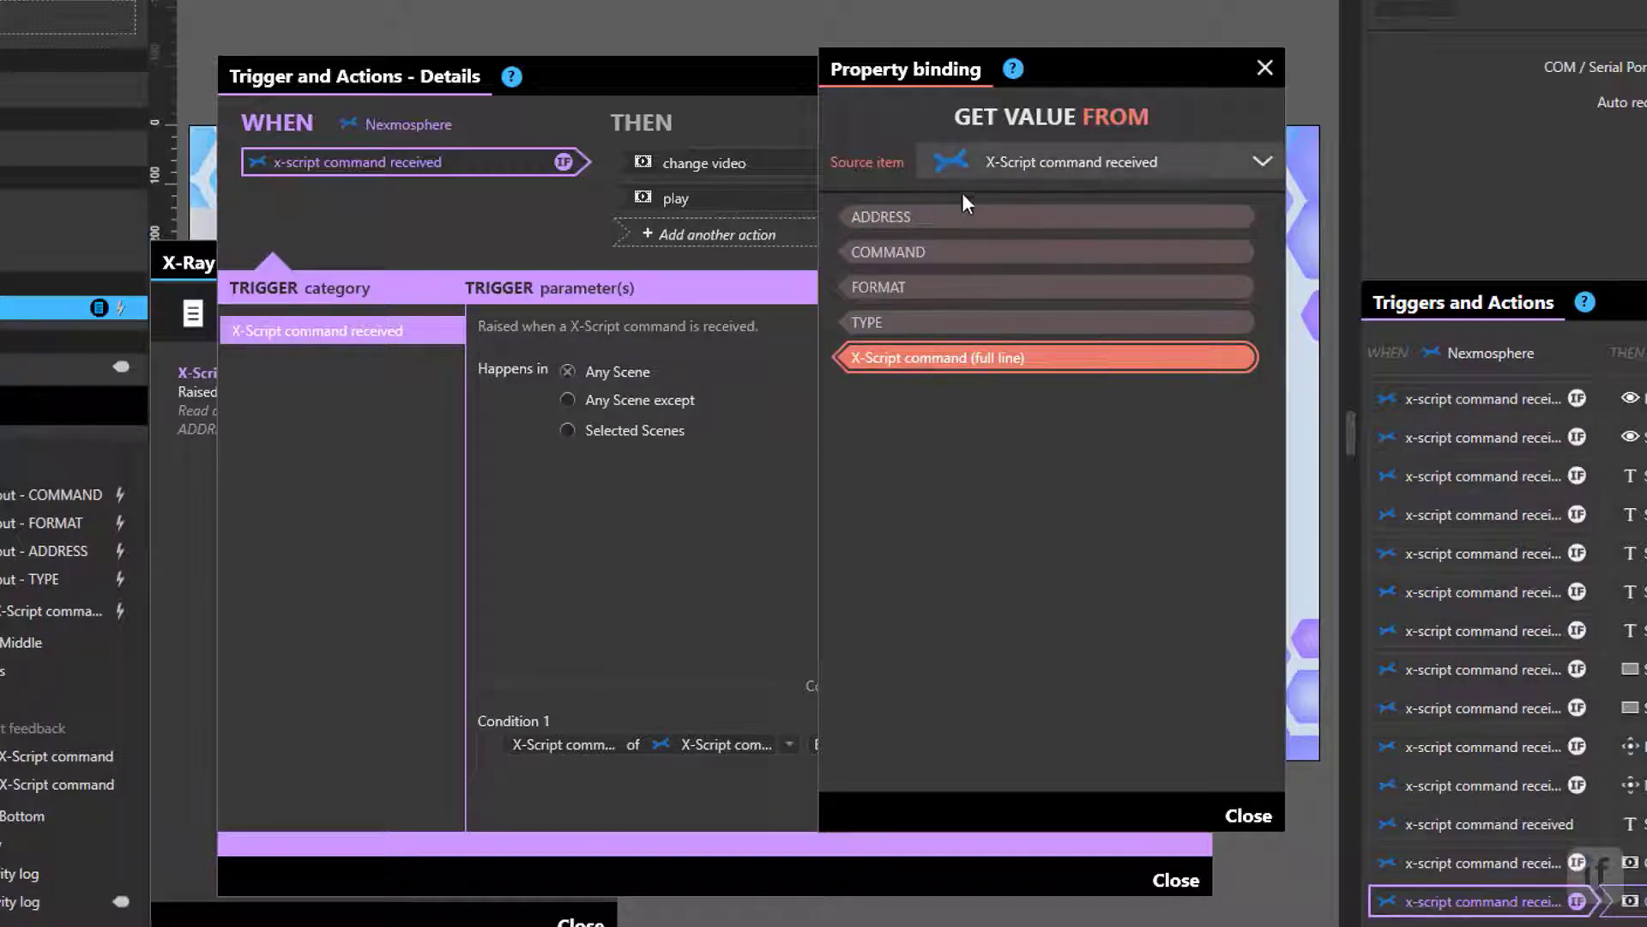
left_click(958, 220)
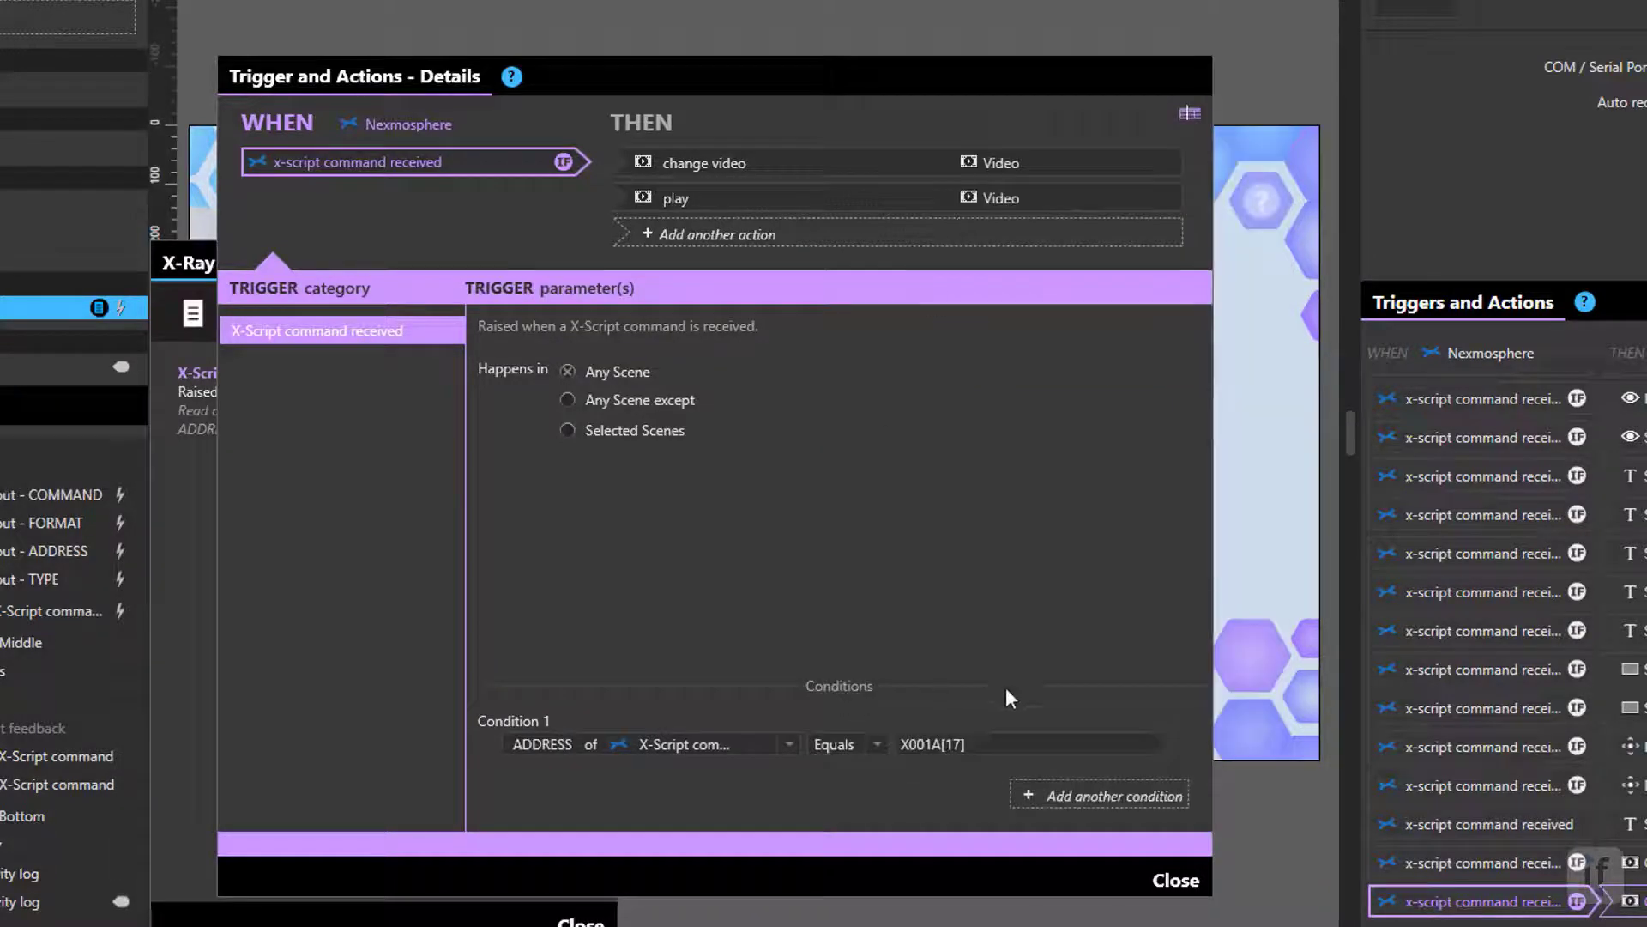
double_click(998, 741)
type("001")
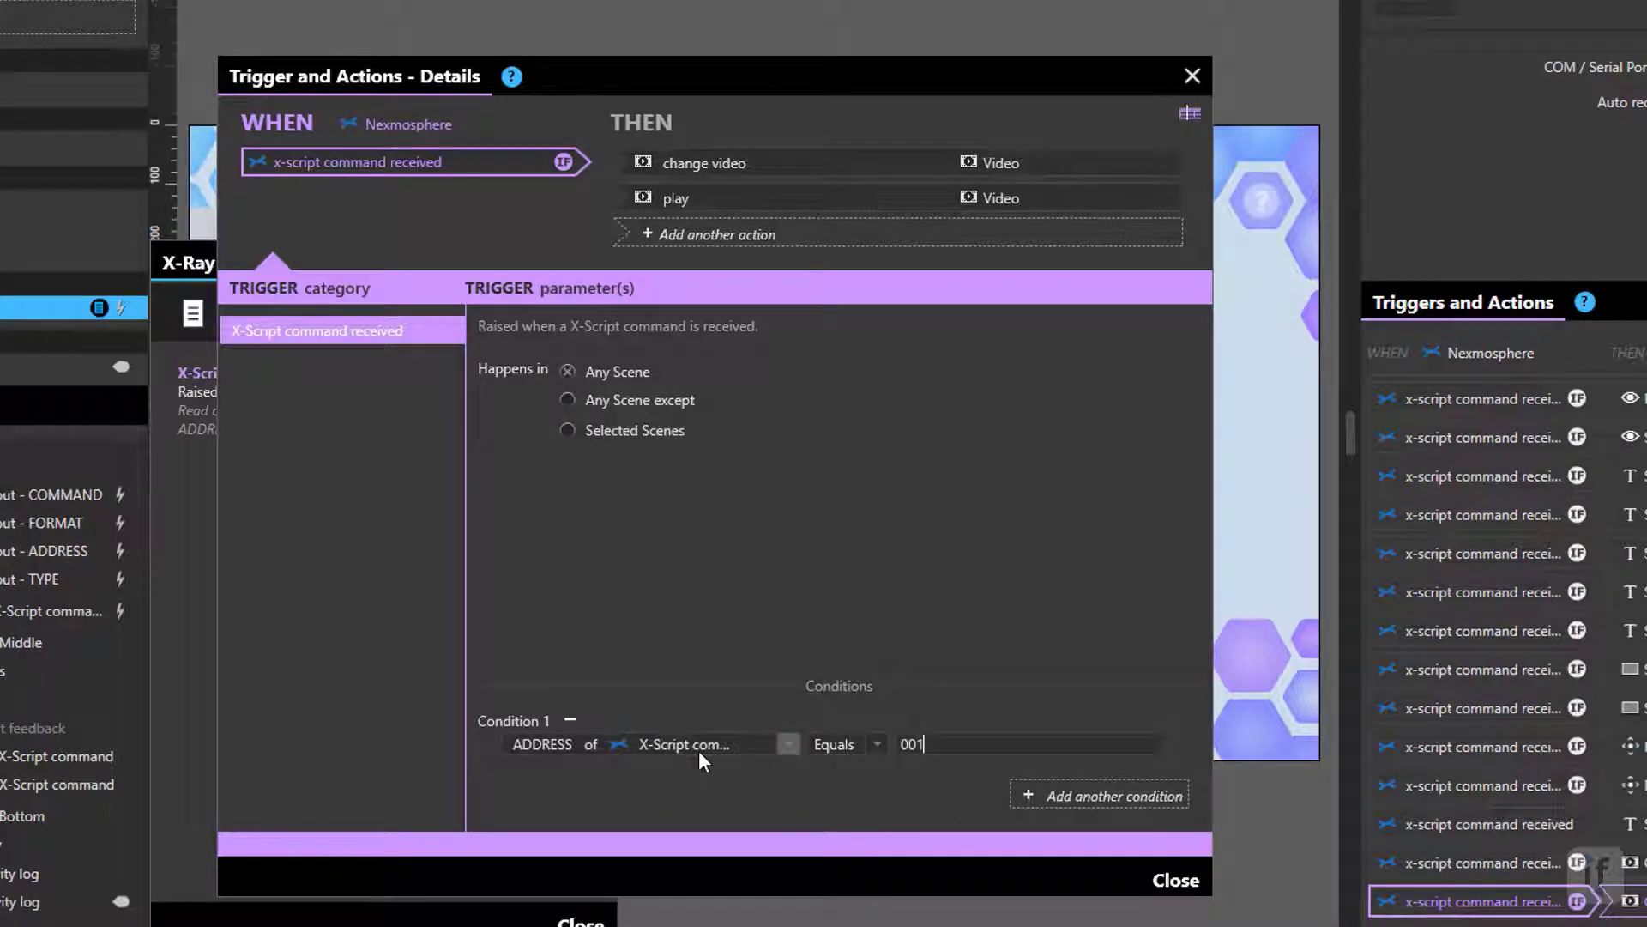
Add a second condition to the duplicated trigger requiring the received command's COMMAND to equal 3
left_click(1114, 789)
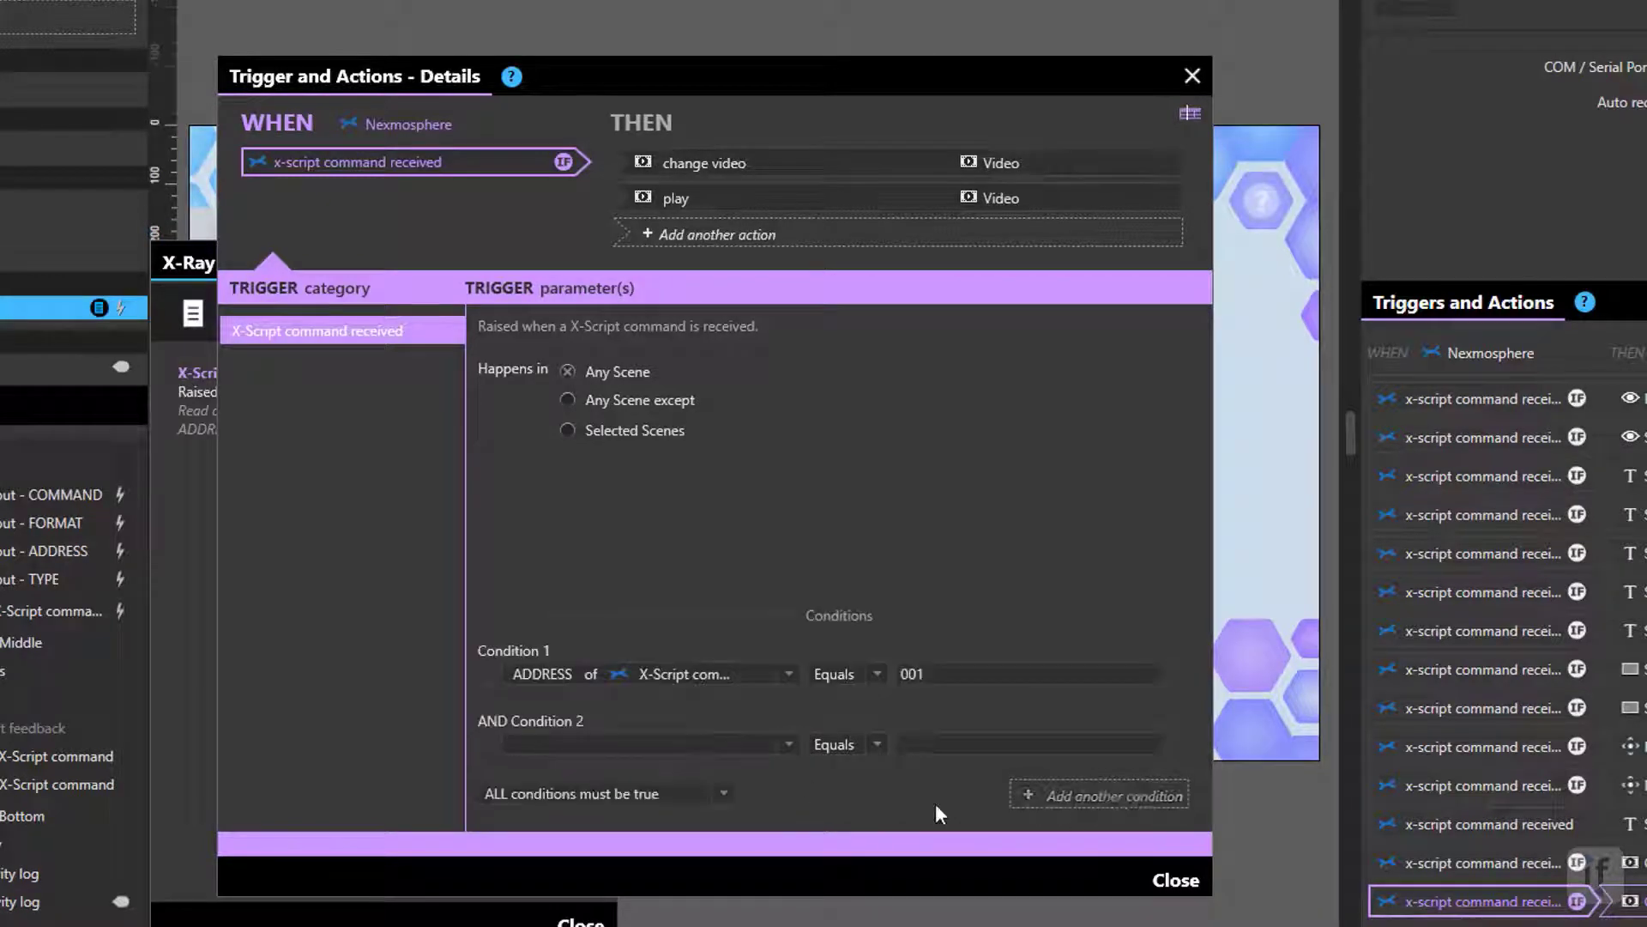
left_click(759, 744)
left_click(911, 255)
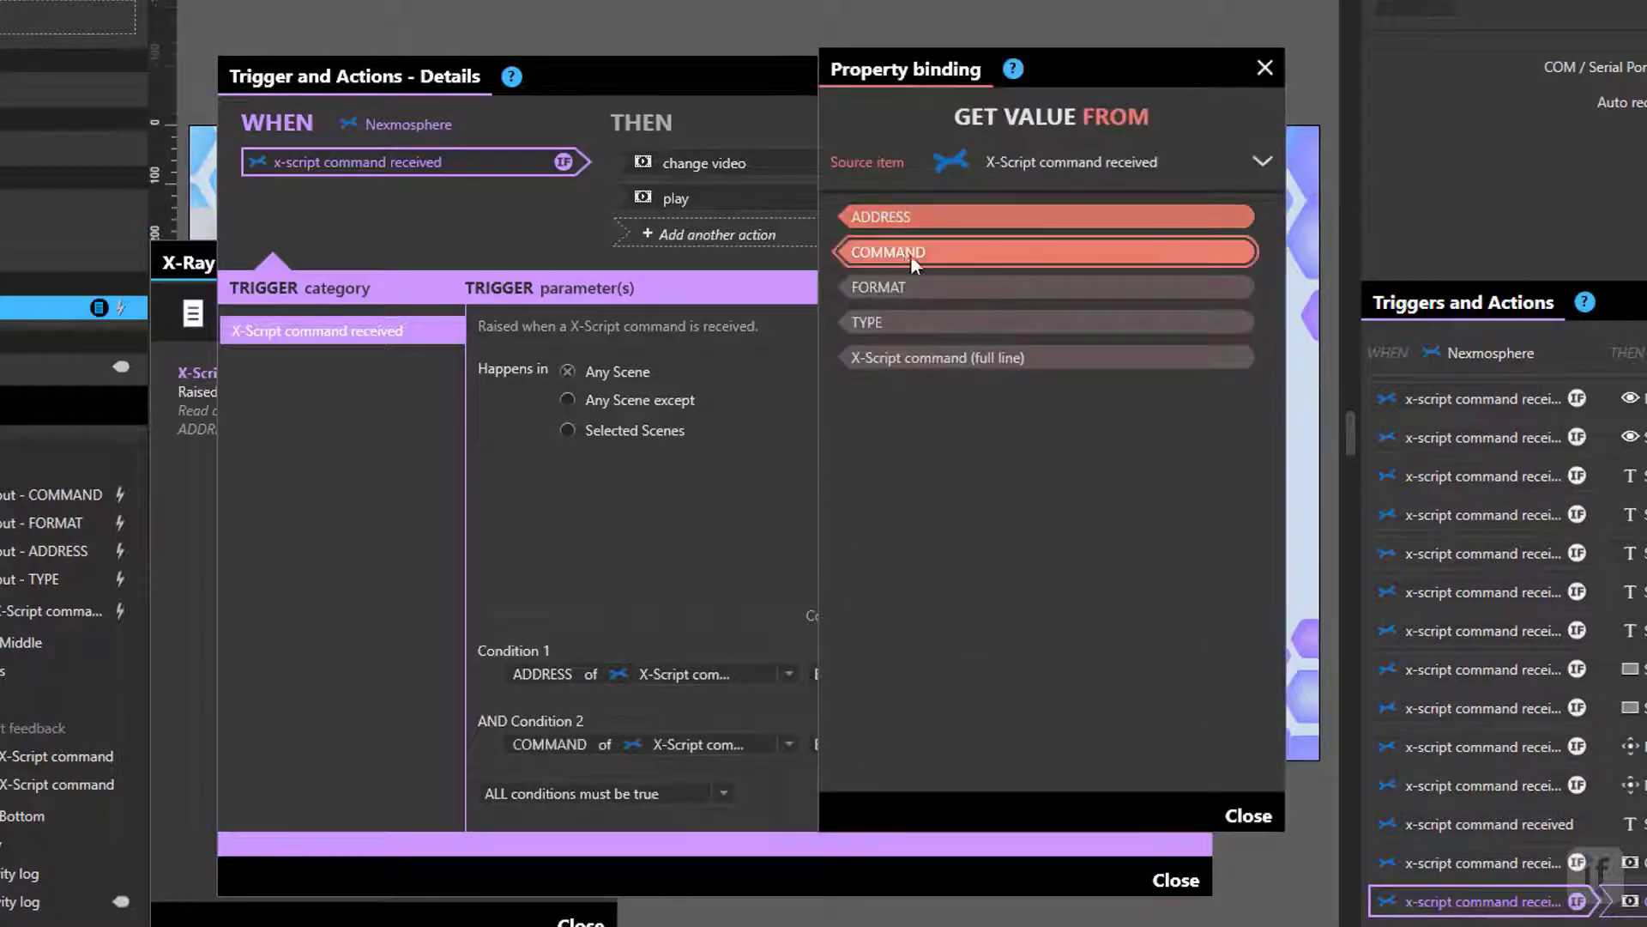
left_click(1257, 812)
left_click(1011, 748)
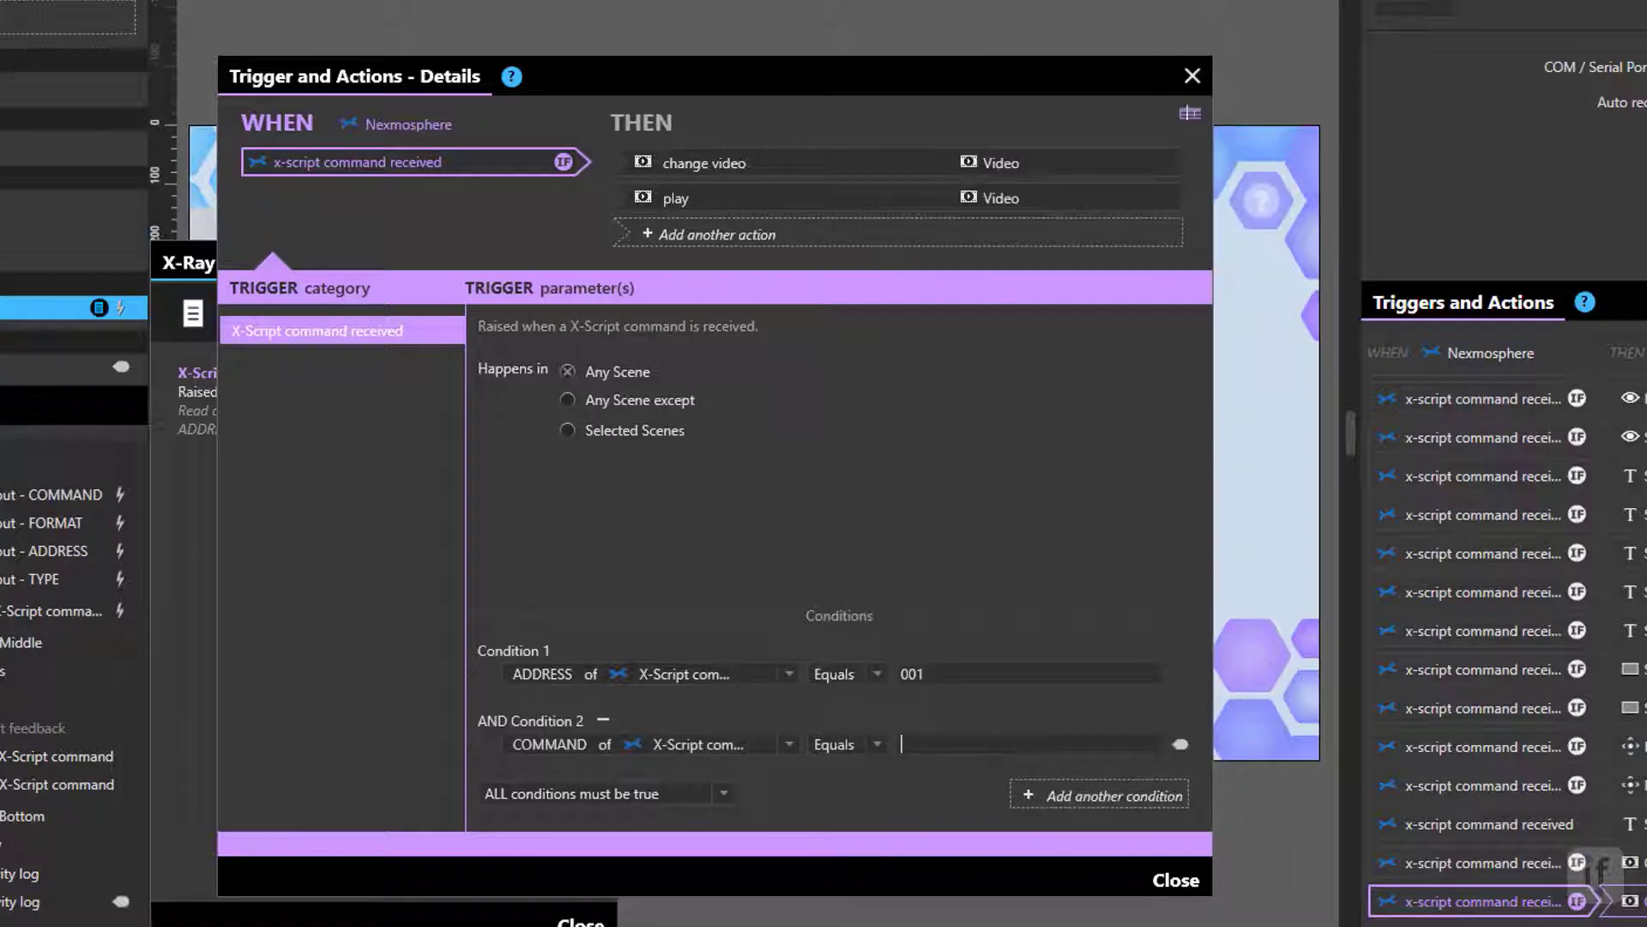
type("3")
Set the duplicated trigger's Change video action to use Tradeshow Microsoft.mp4 and close the trigger details
left_click(858, 161)
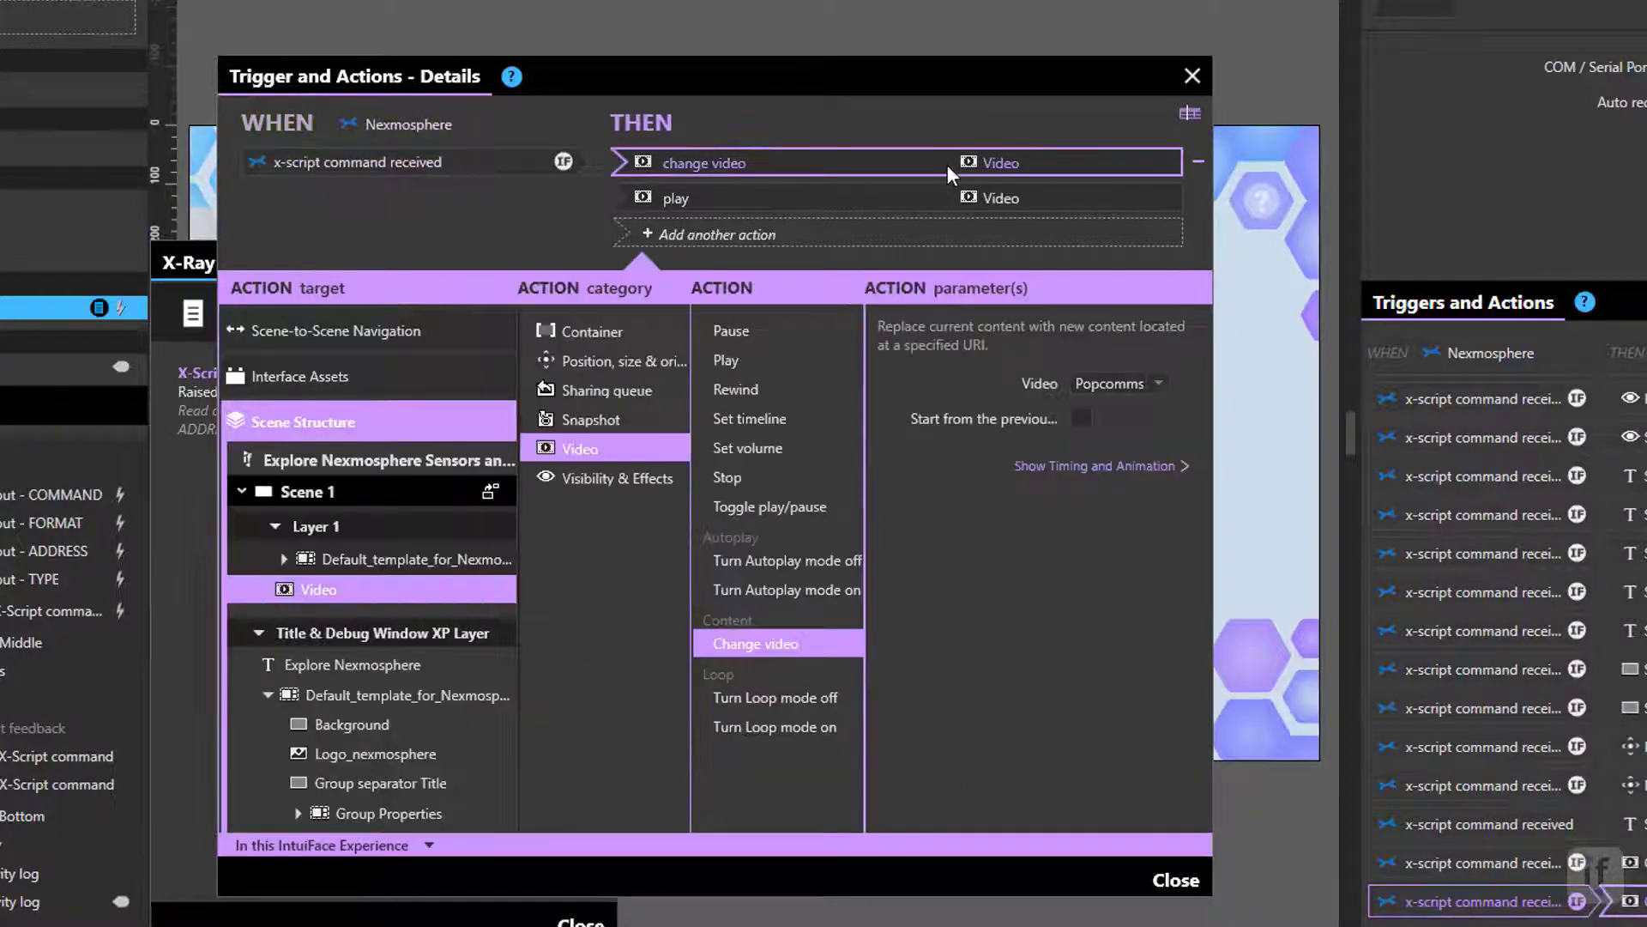
left_click(1157, 382)
left_click(1013, 427)
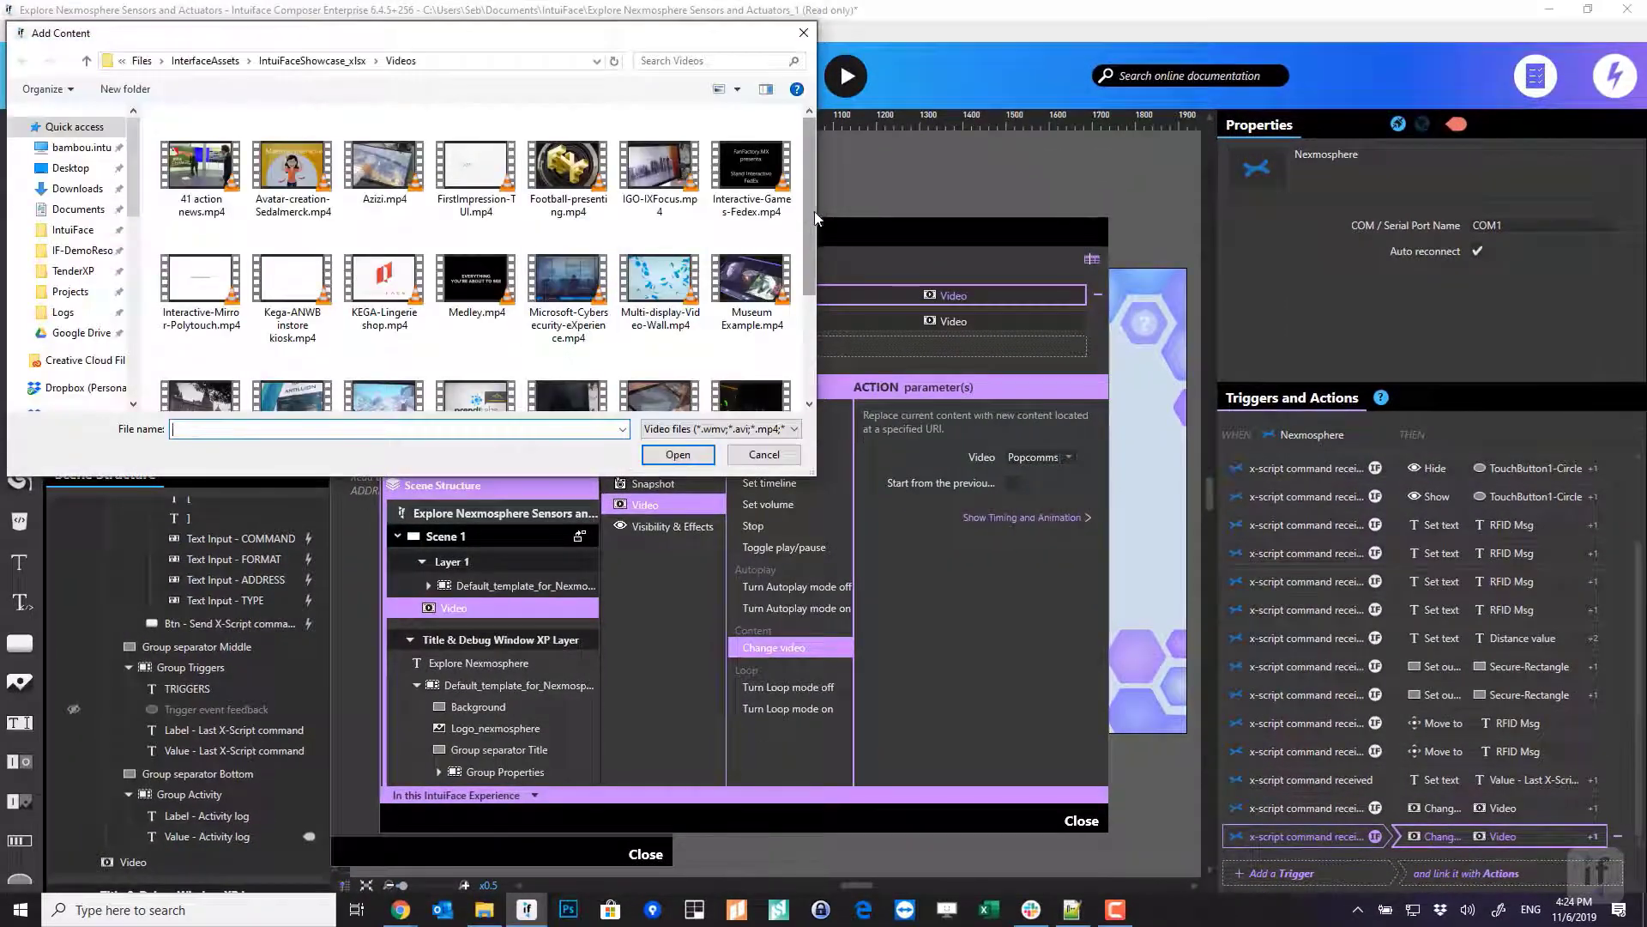
left_click_drag(811, 212, 816, 335)
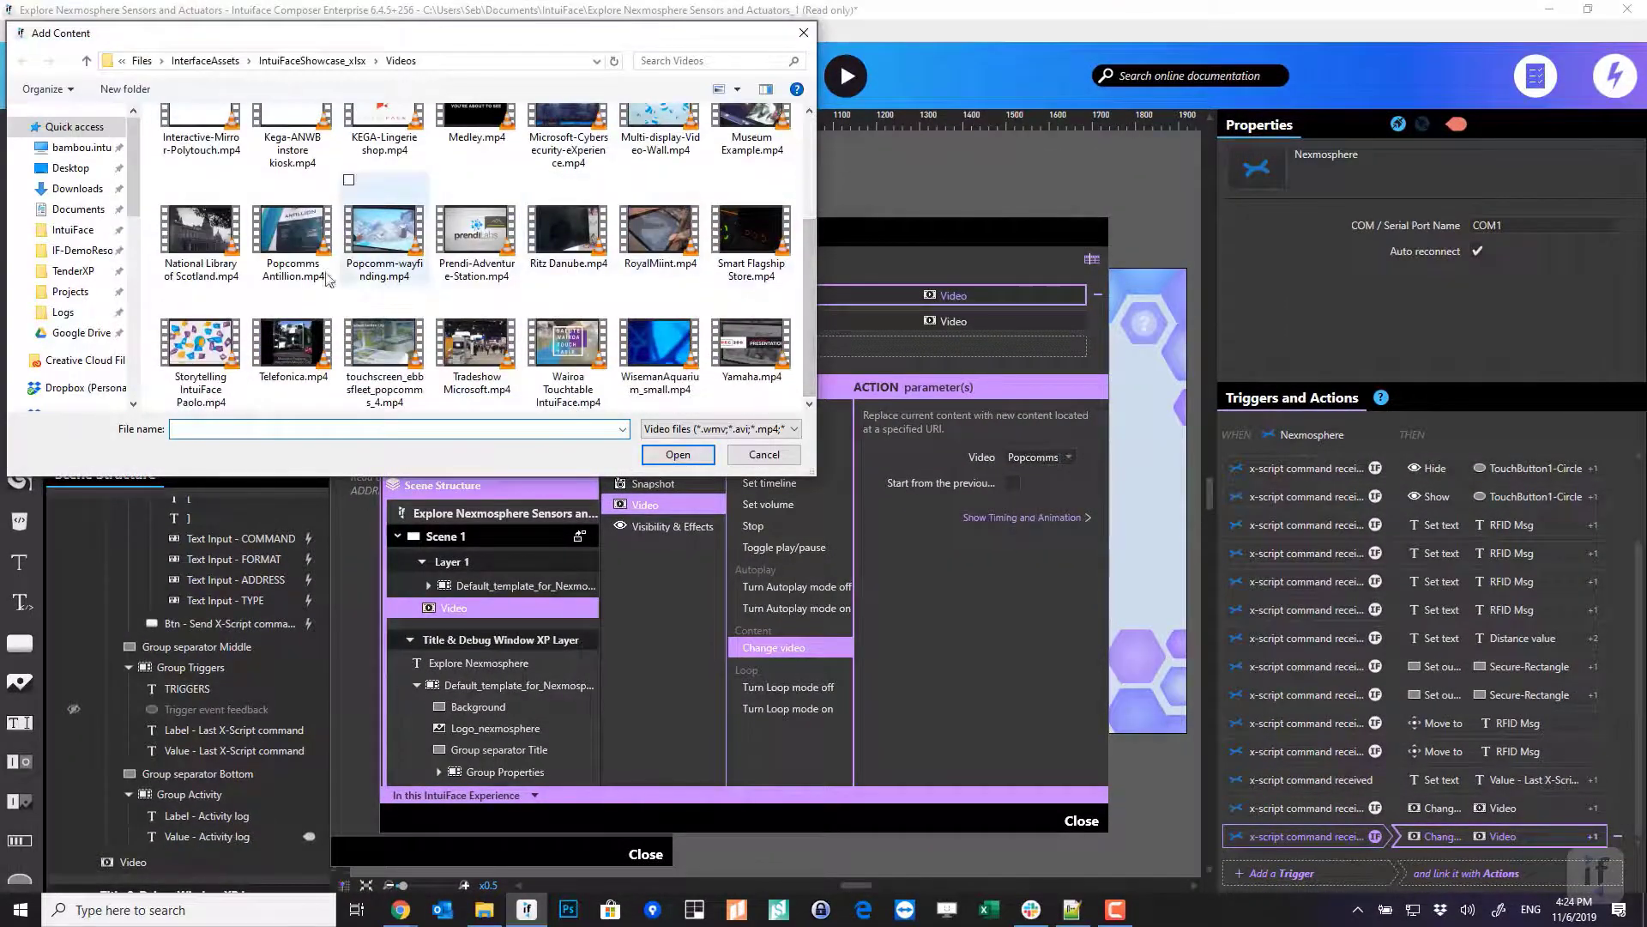
double_click(468, 366)
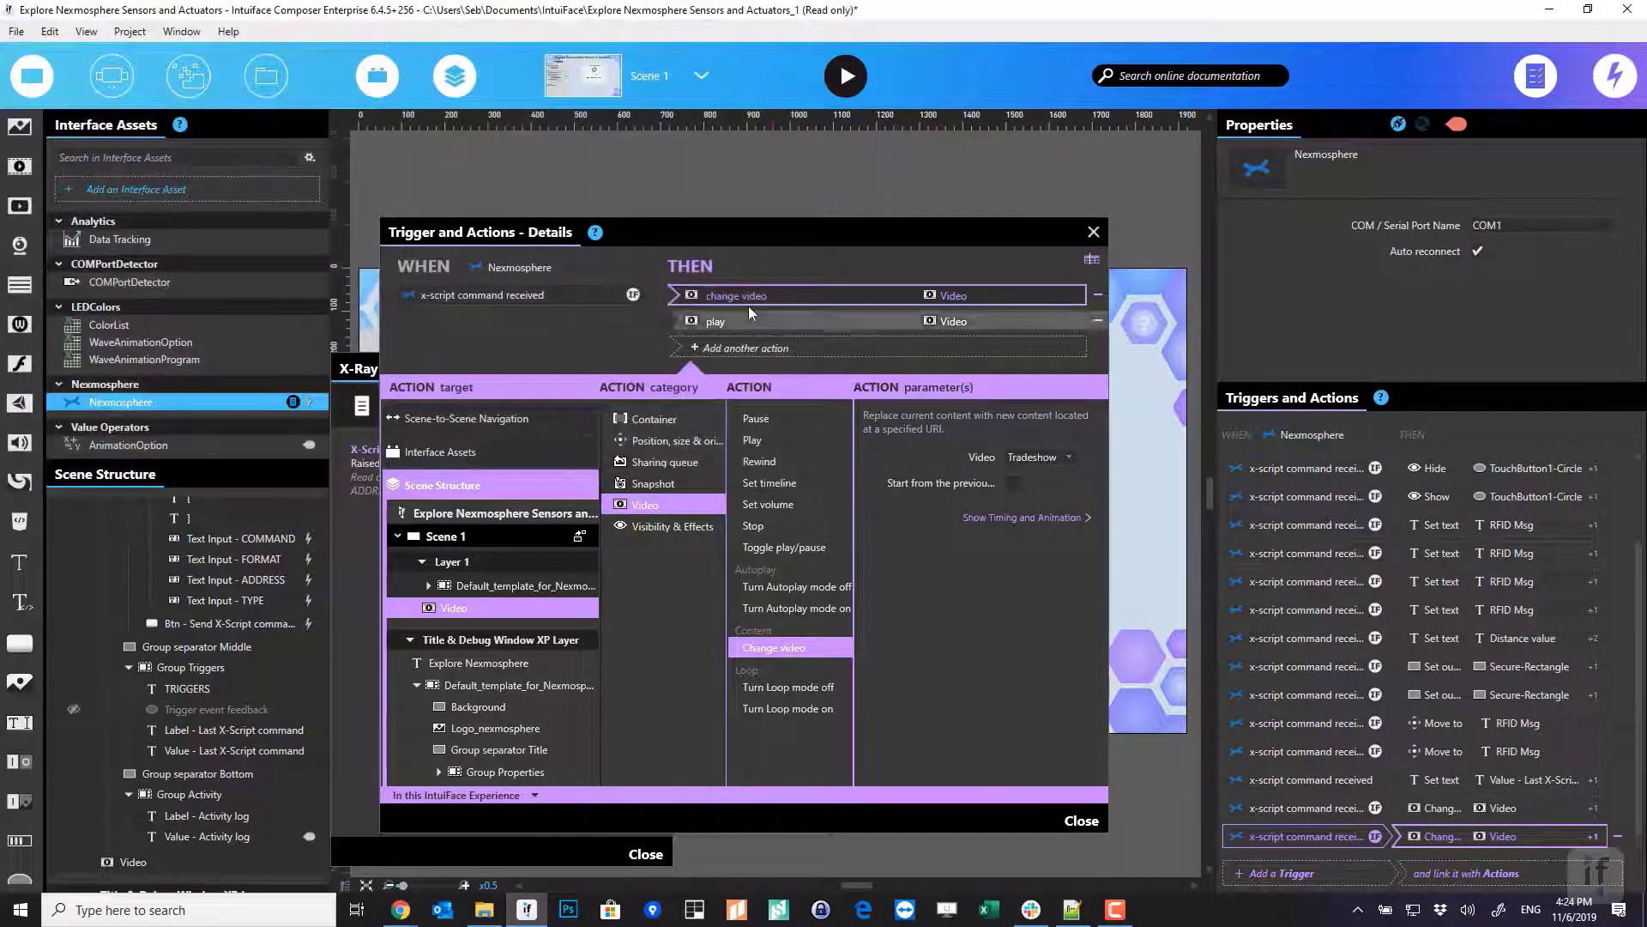
left_click(1081, 821)
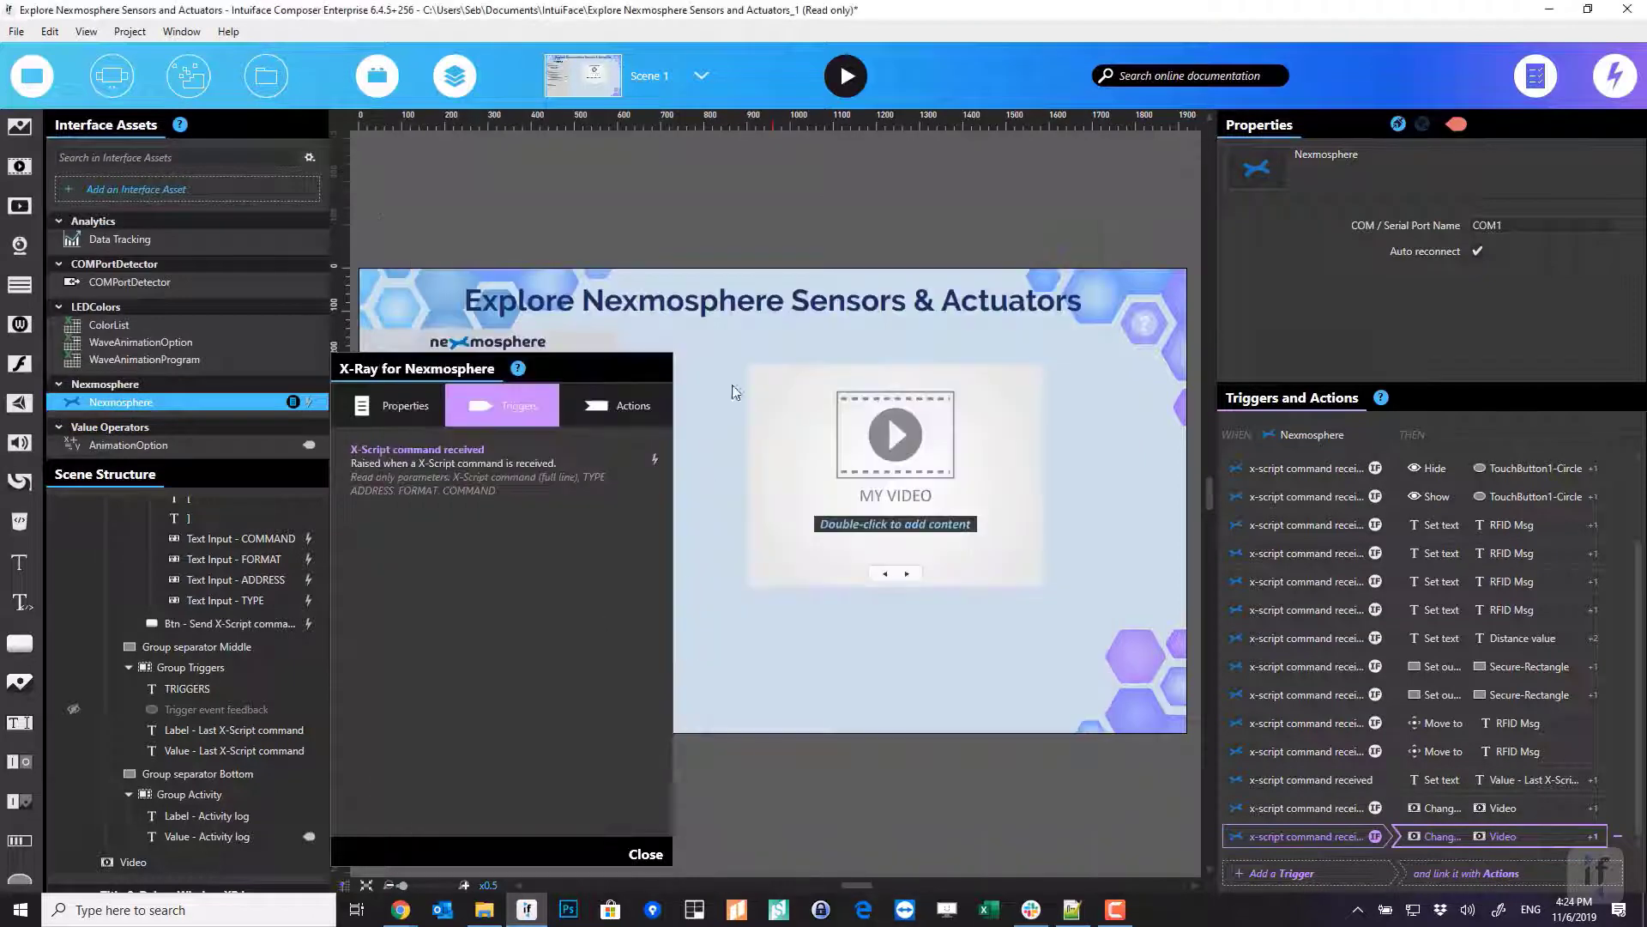
Run the experience, set the COM / serial port name to COM11 and connect the Nexmosphere device to test the button triggers
key("F5")
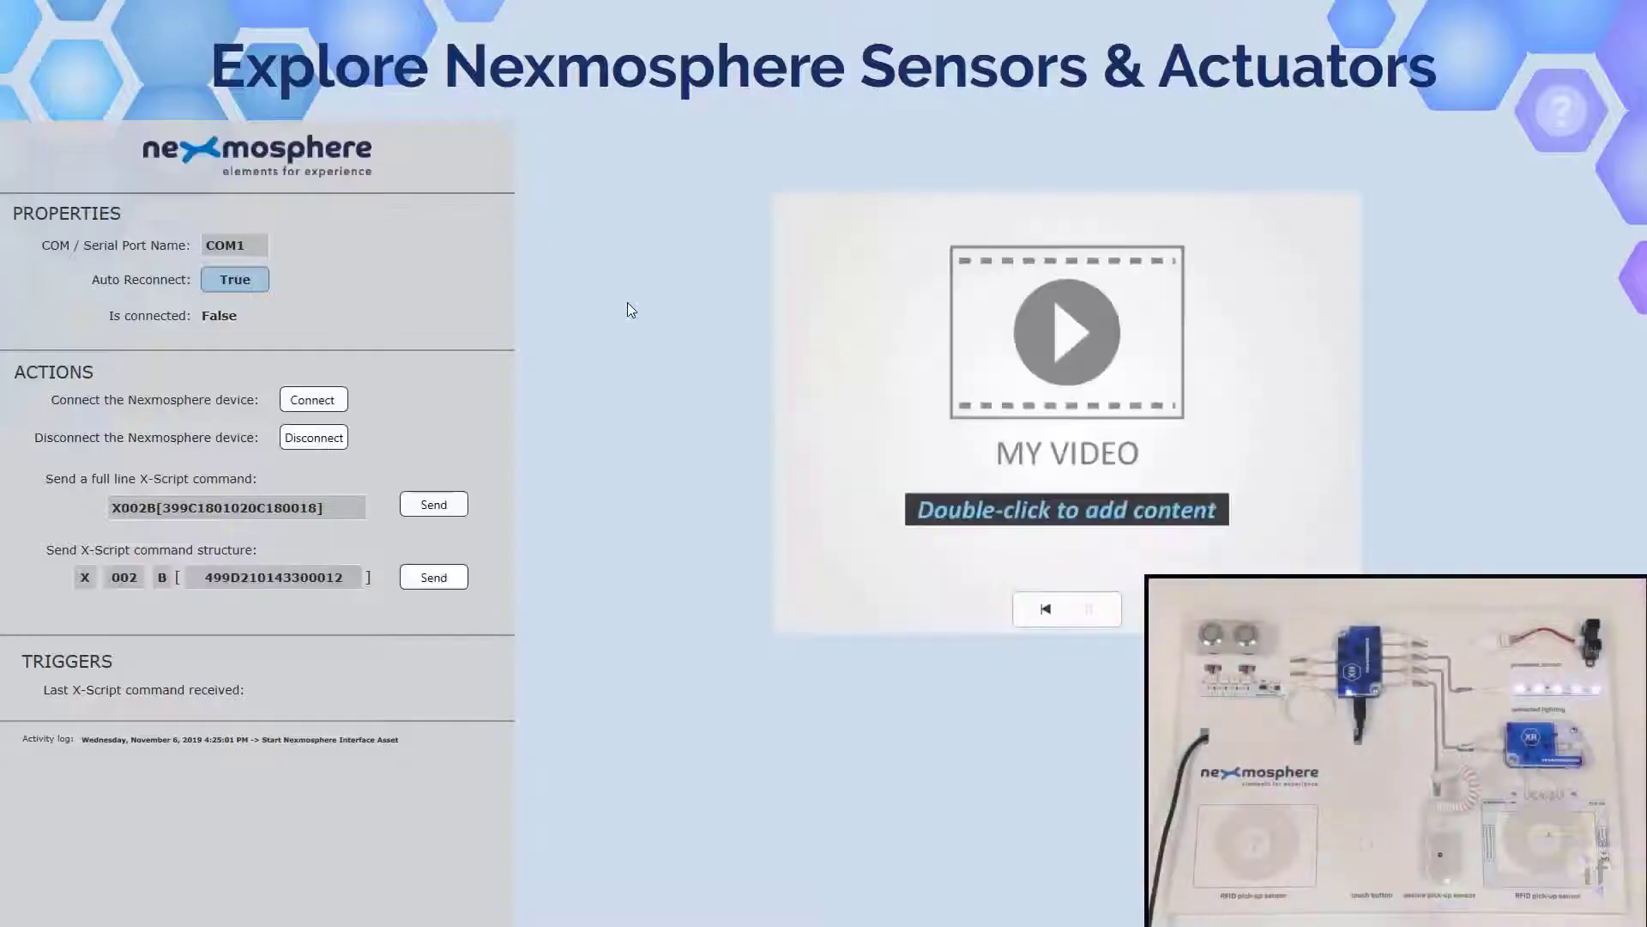
left_click(251, 244)
type("1")
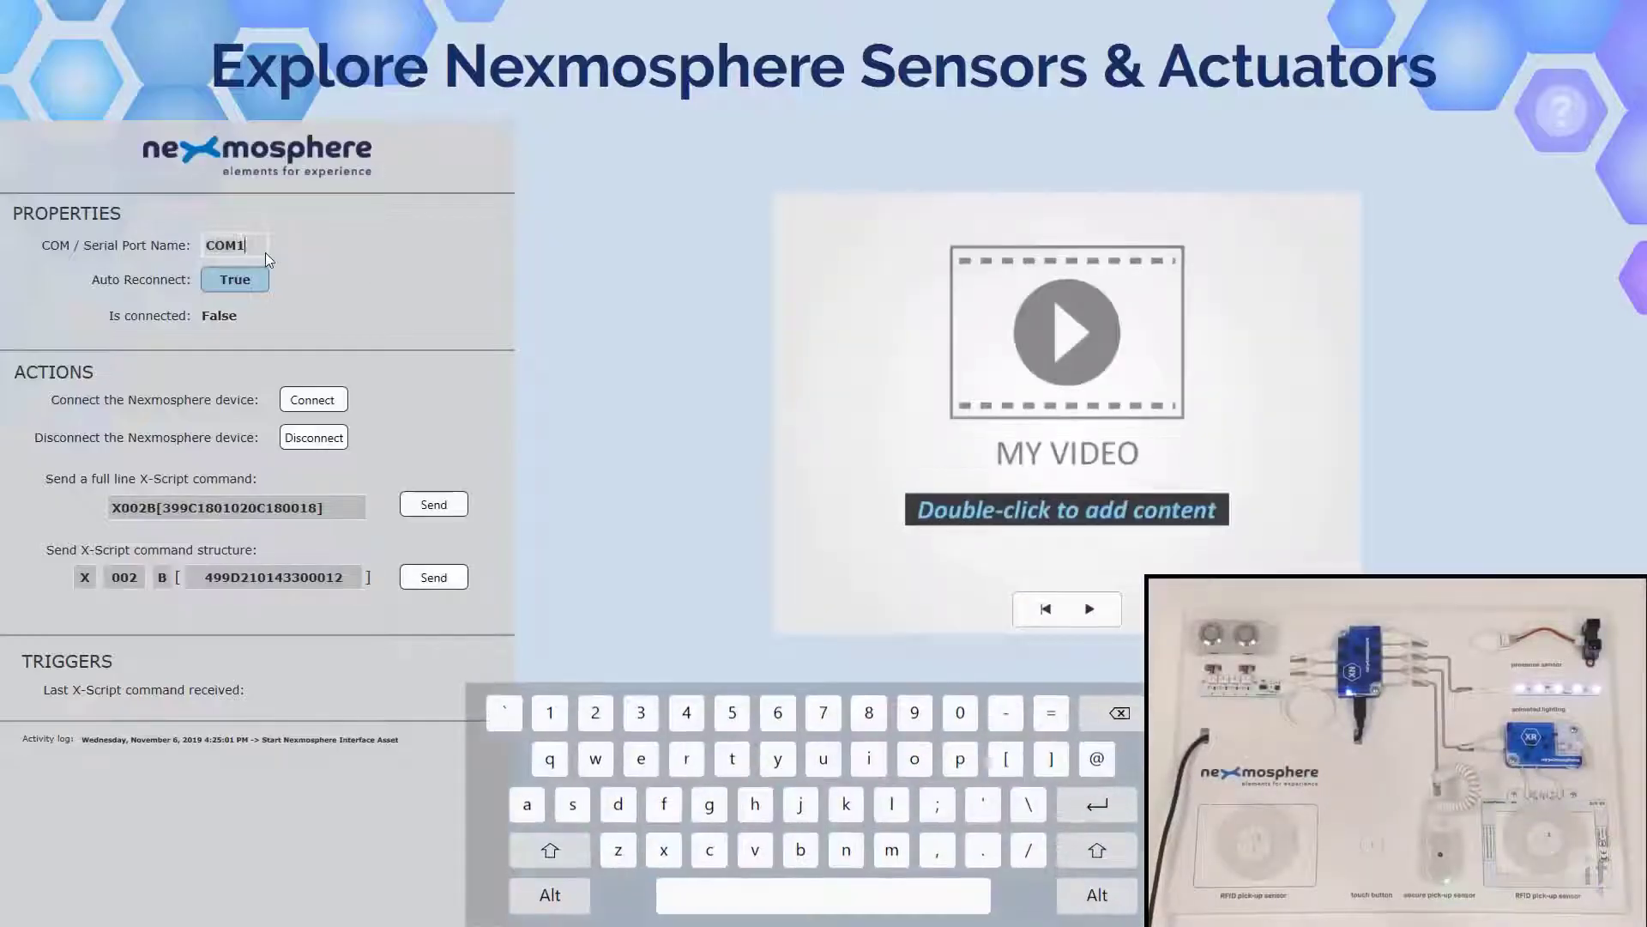
key("Tab")
left_click(311, 399)
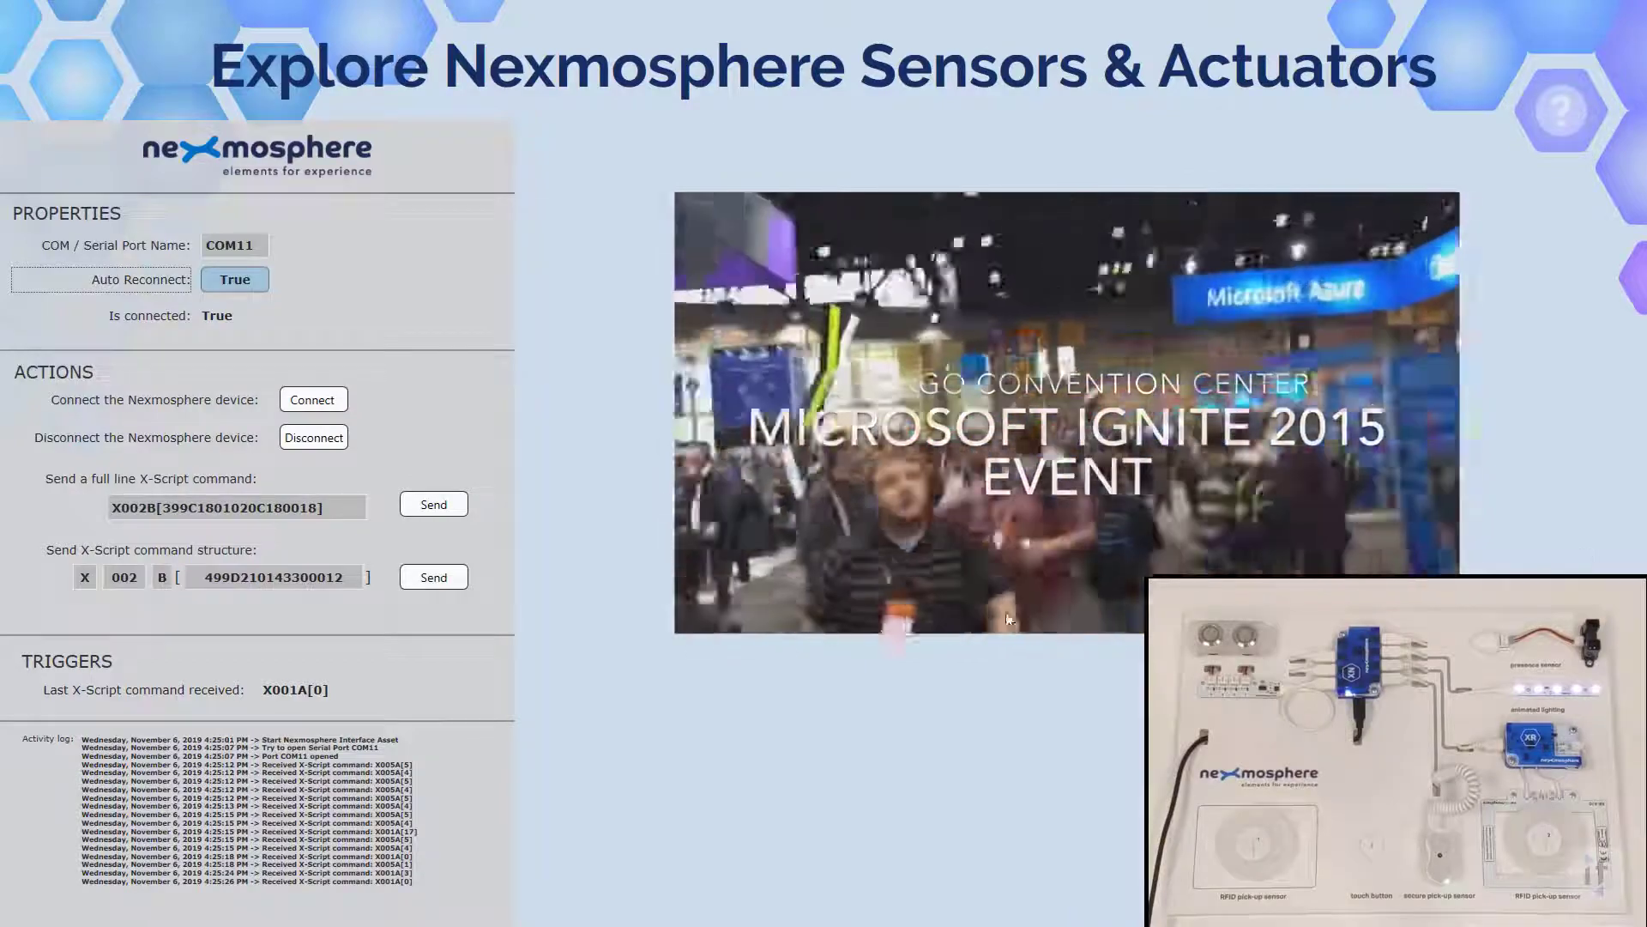
mouse_move(1091, 638)
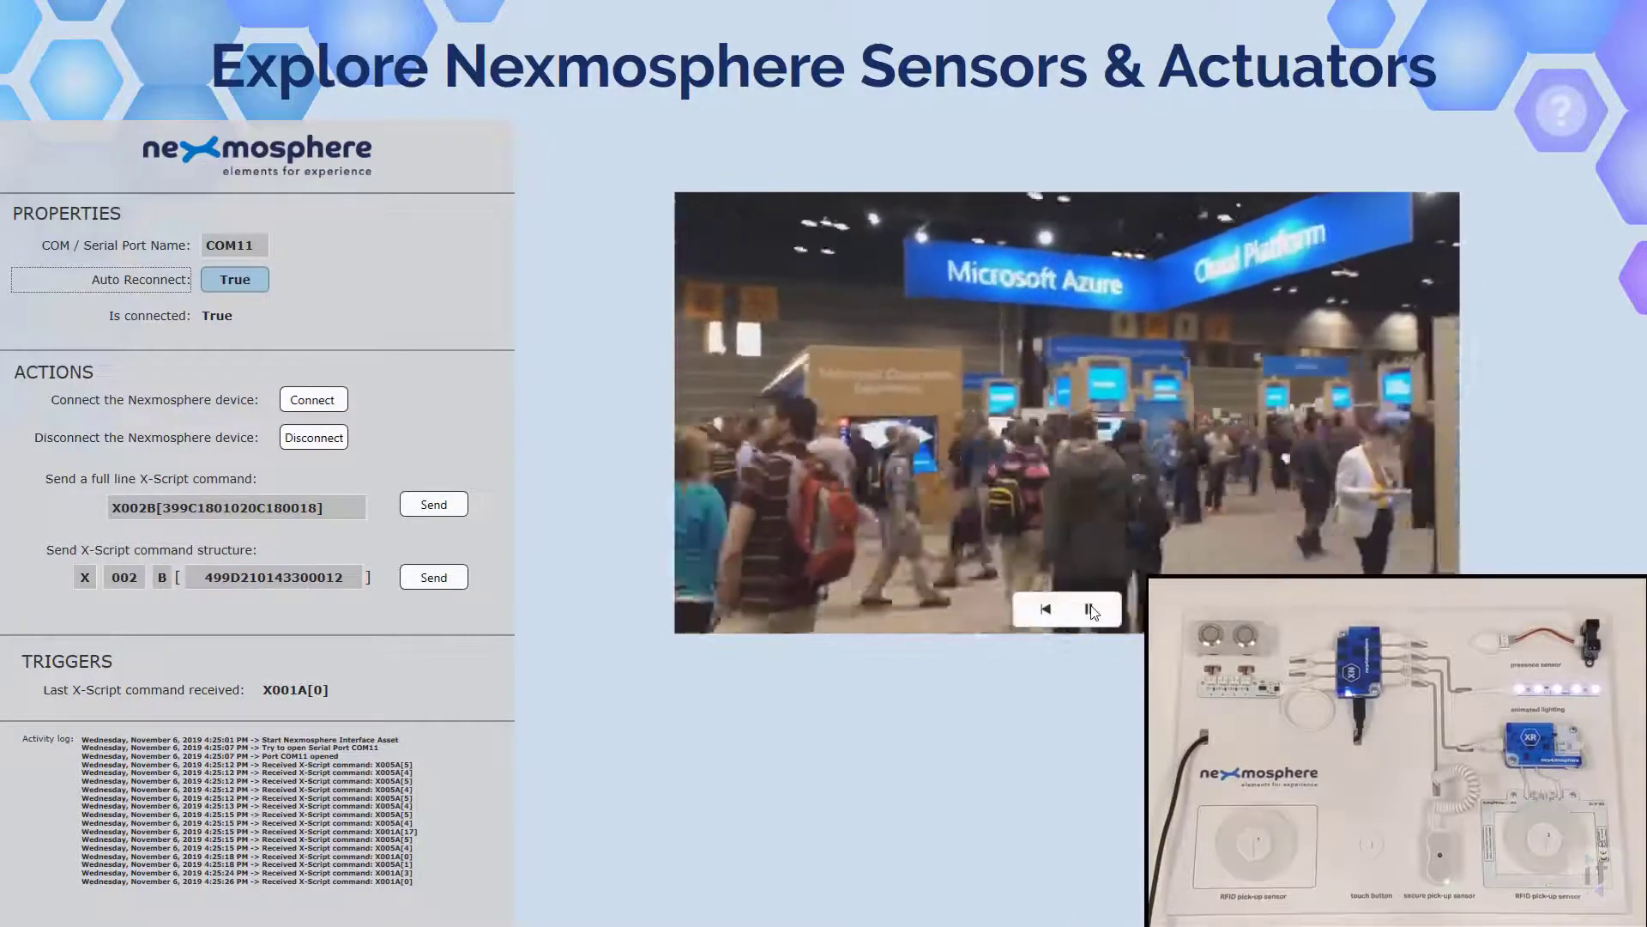
Pause the playing video, then exit the running experience and return to the scene editor without the X-Ray panel
left_click(1089, 608)
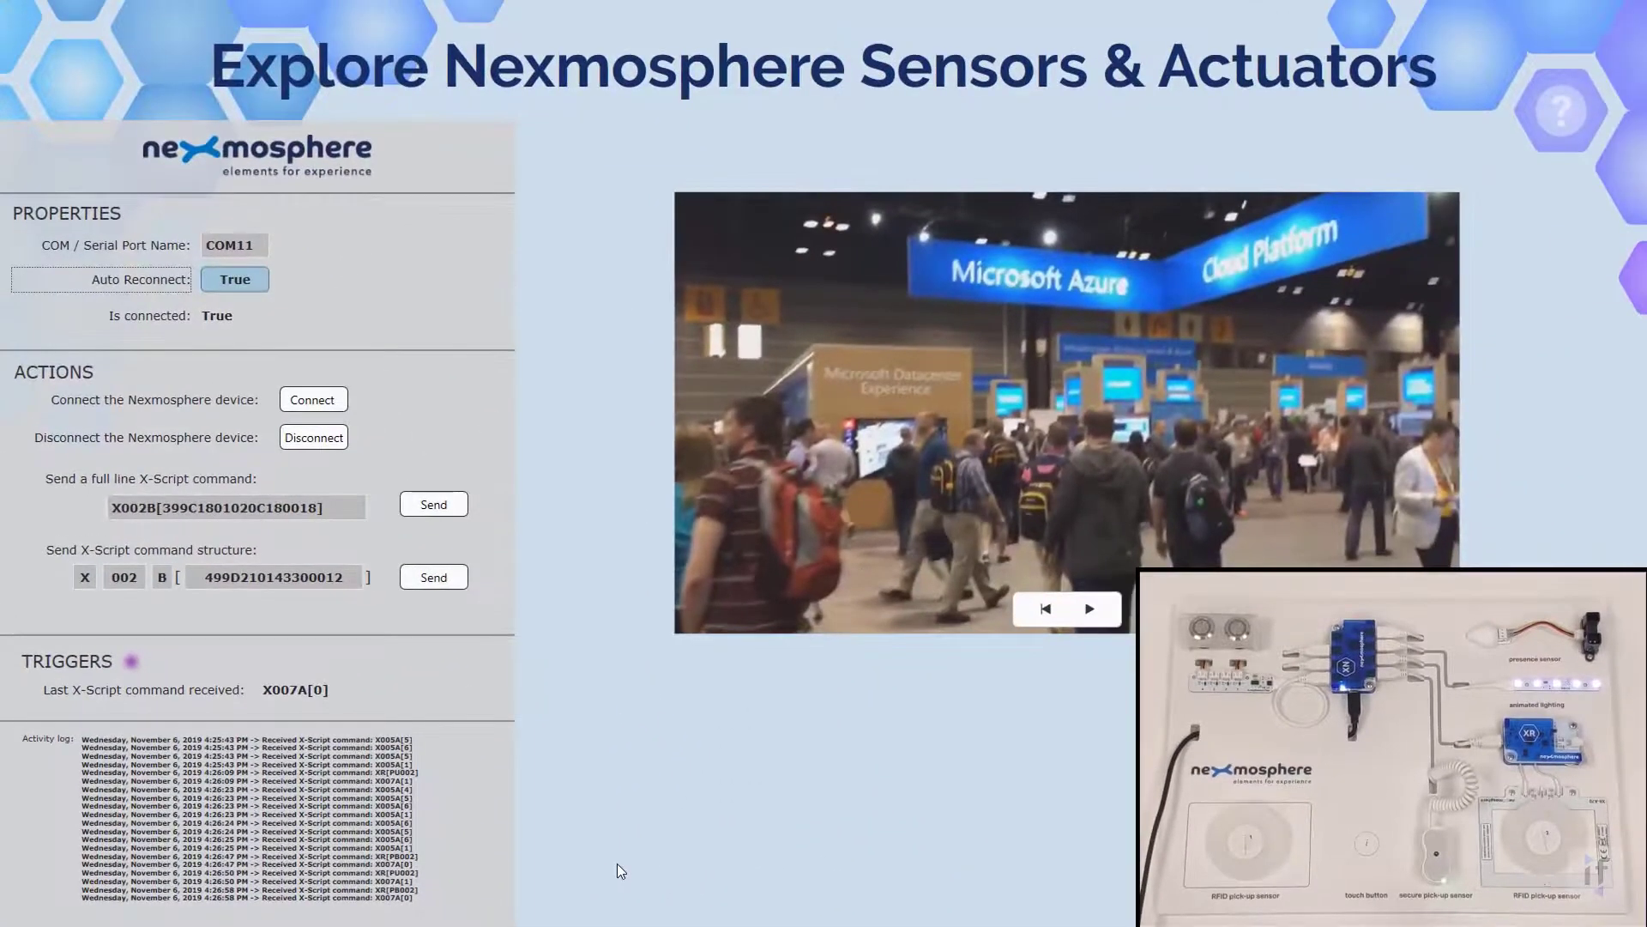
key("Escape")
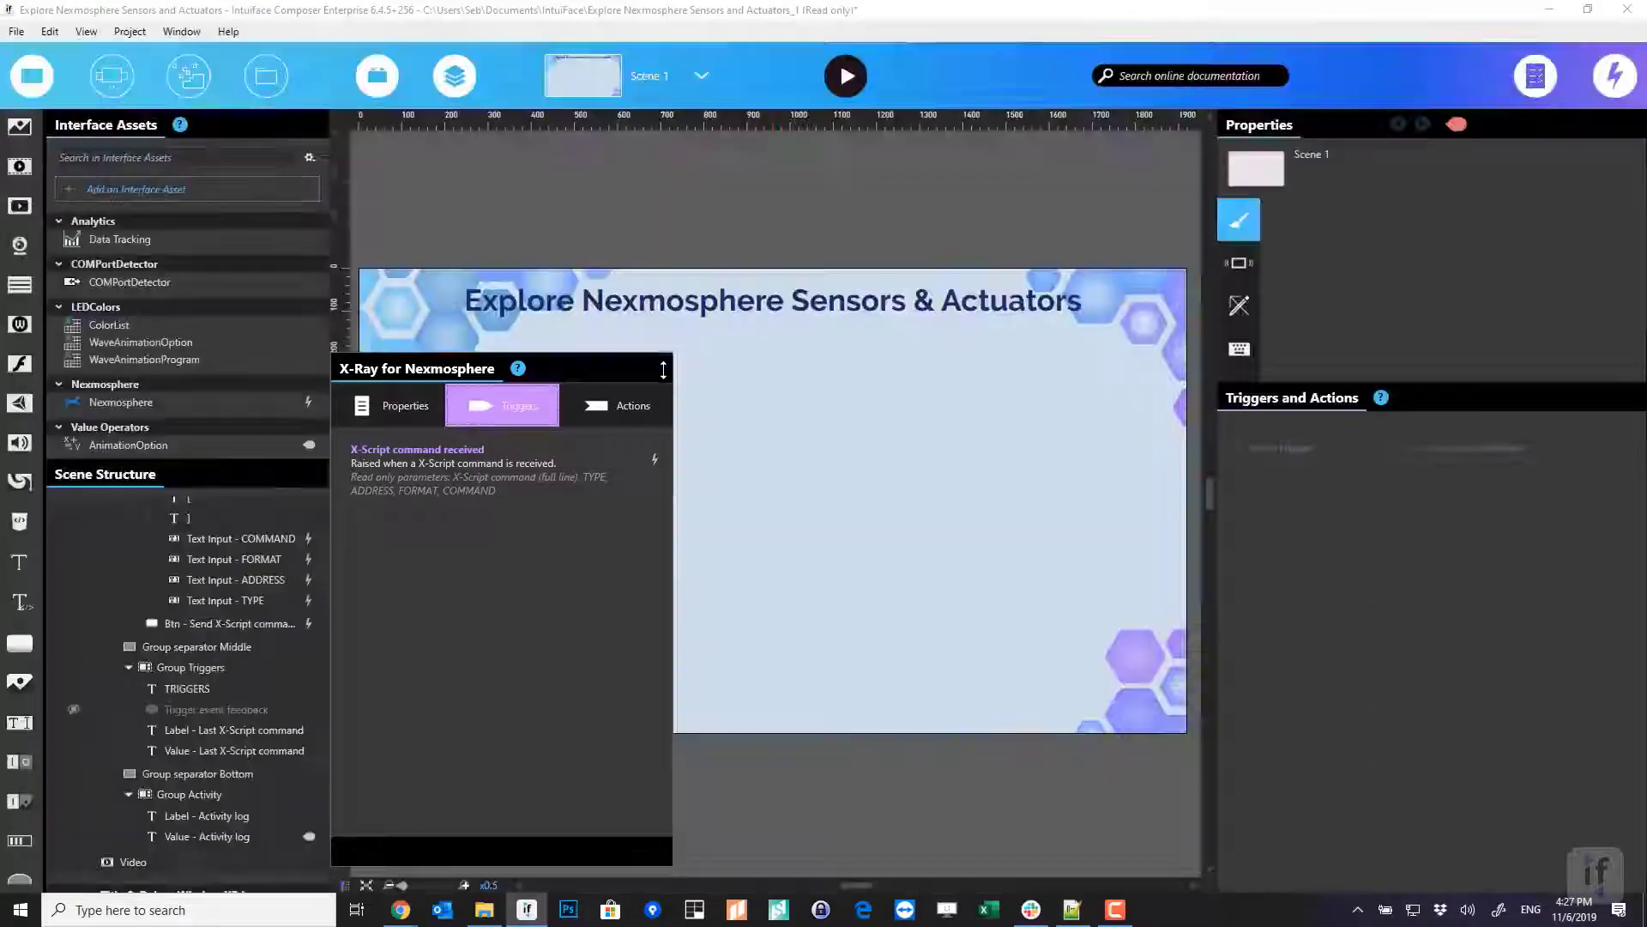
left_click(658, 368)
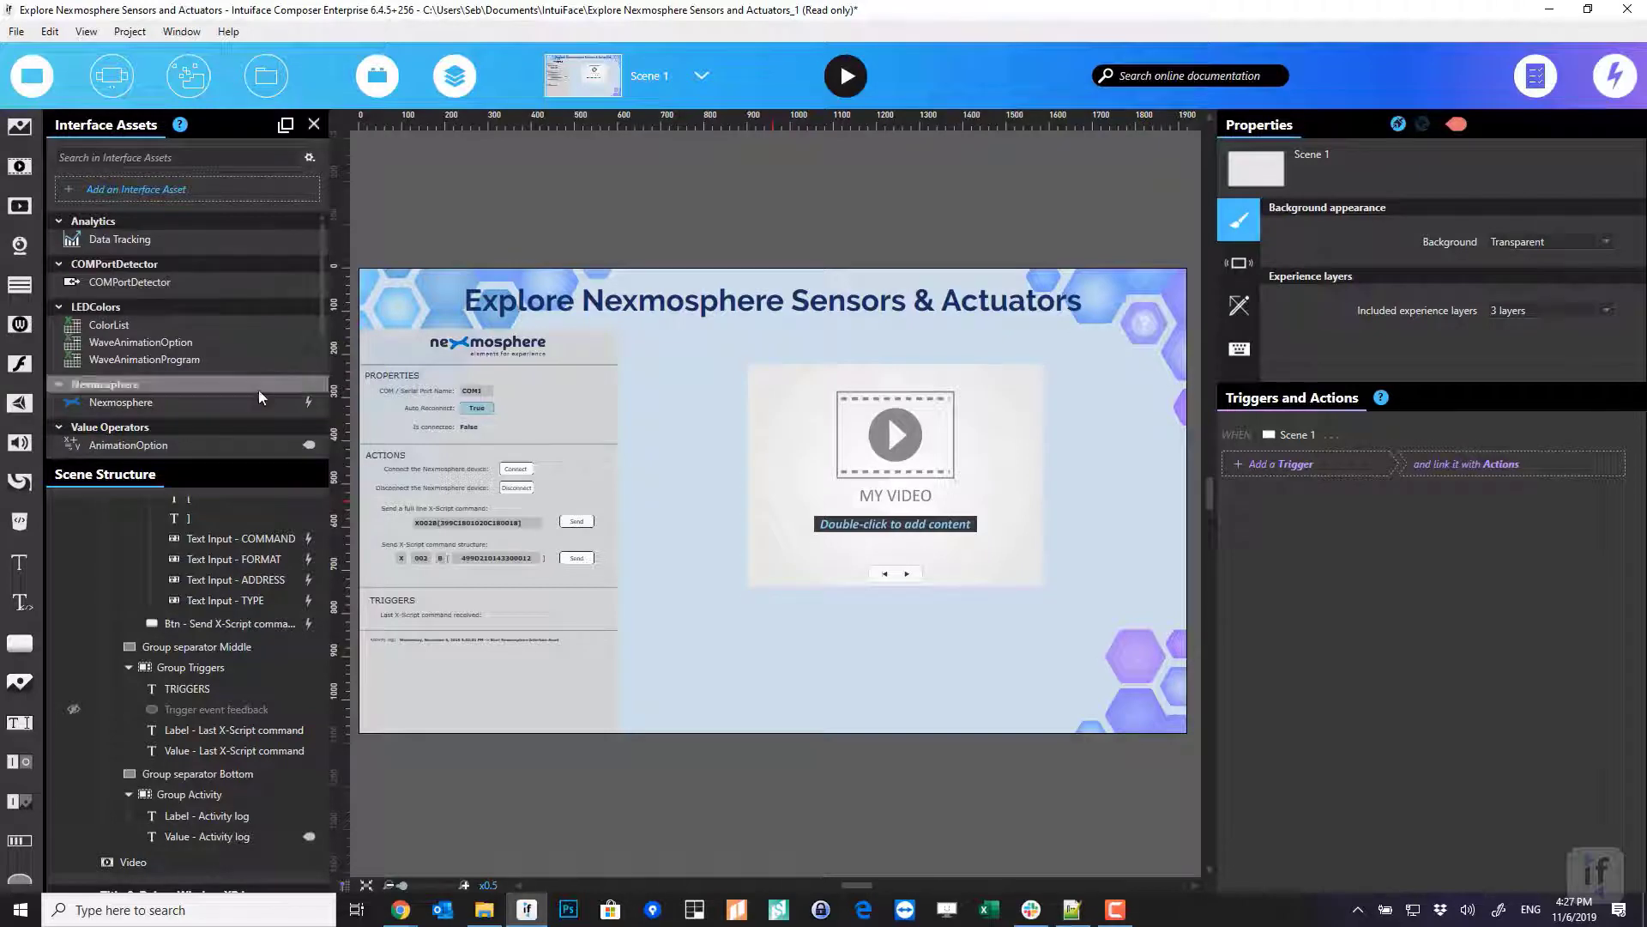
Duplicate the last X-Script command trigger of the Nexmosphere interface asset, the one that changes the video
left_click(250, 411)
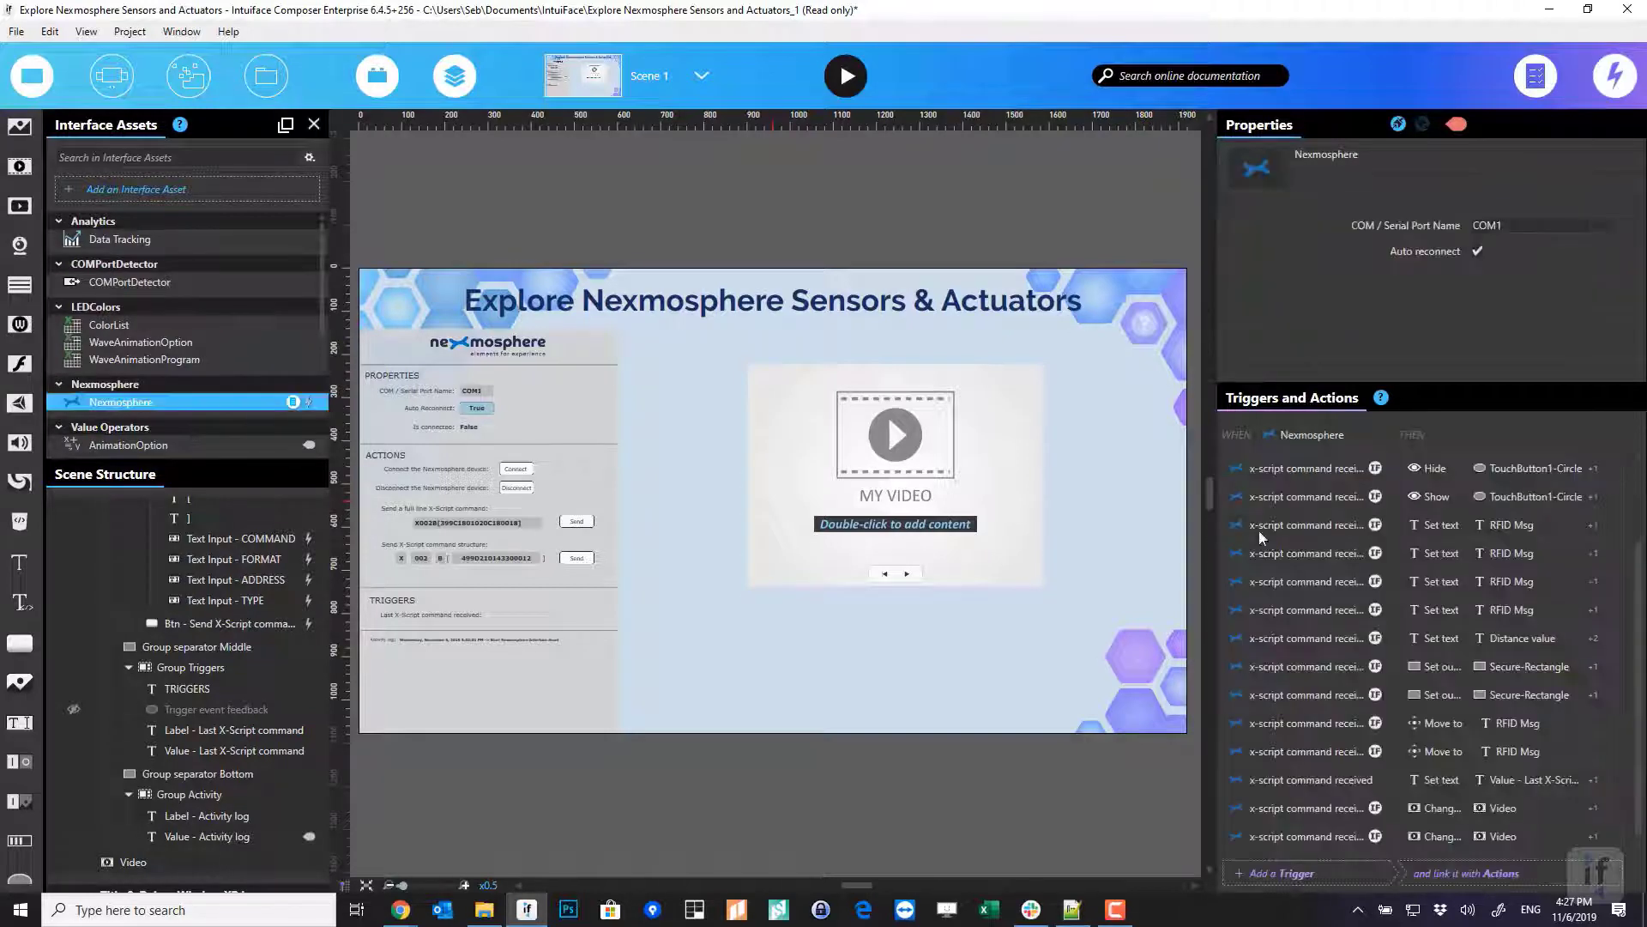
double_click(1274, 836)
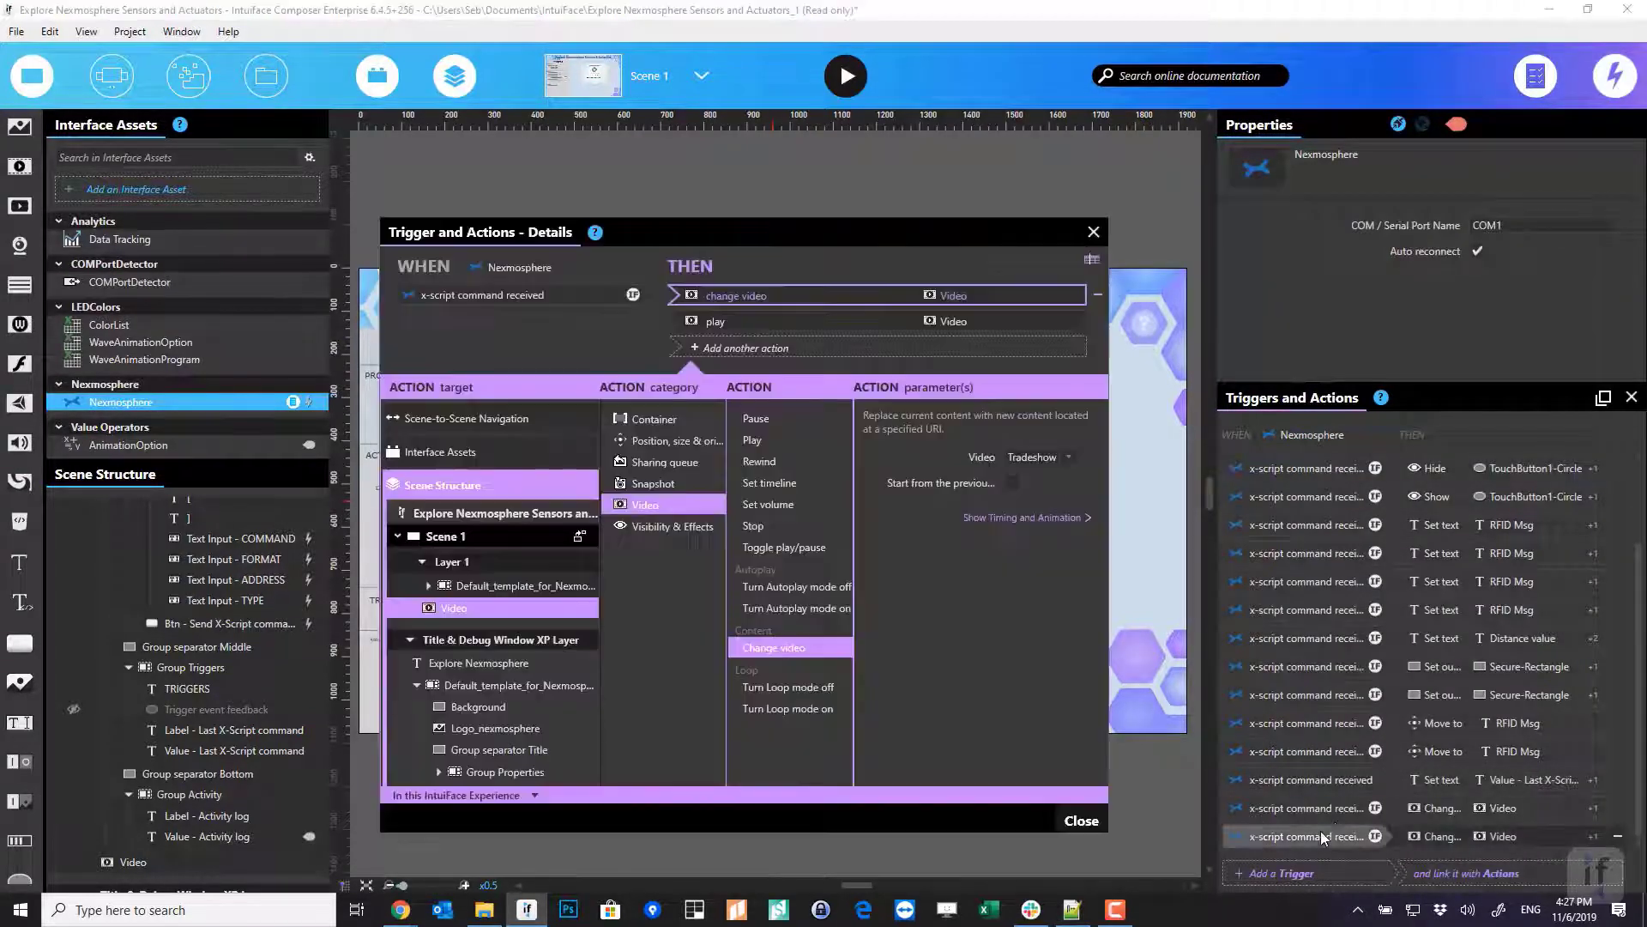
right_click(1346, 836)
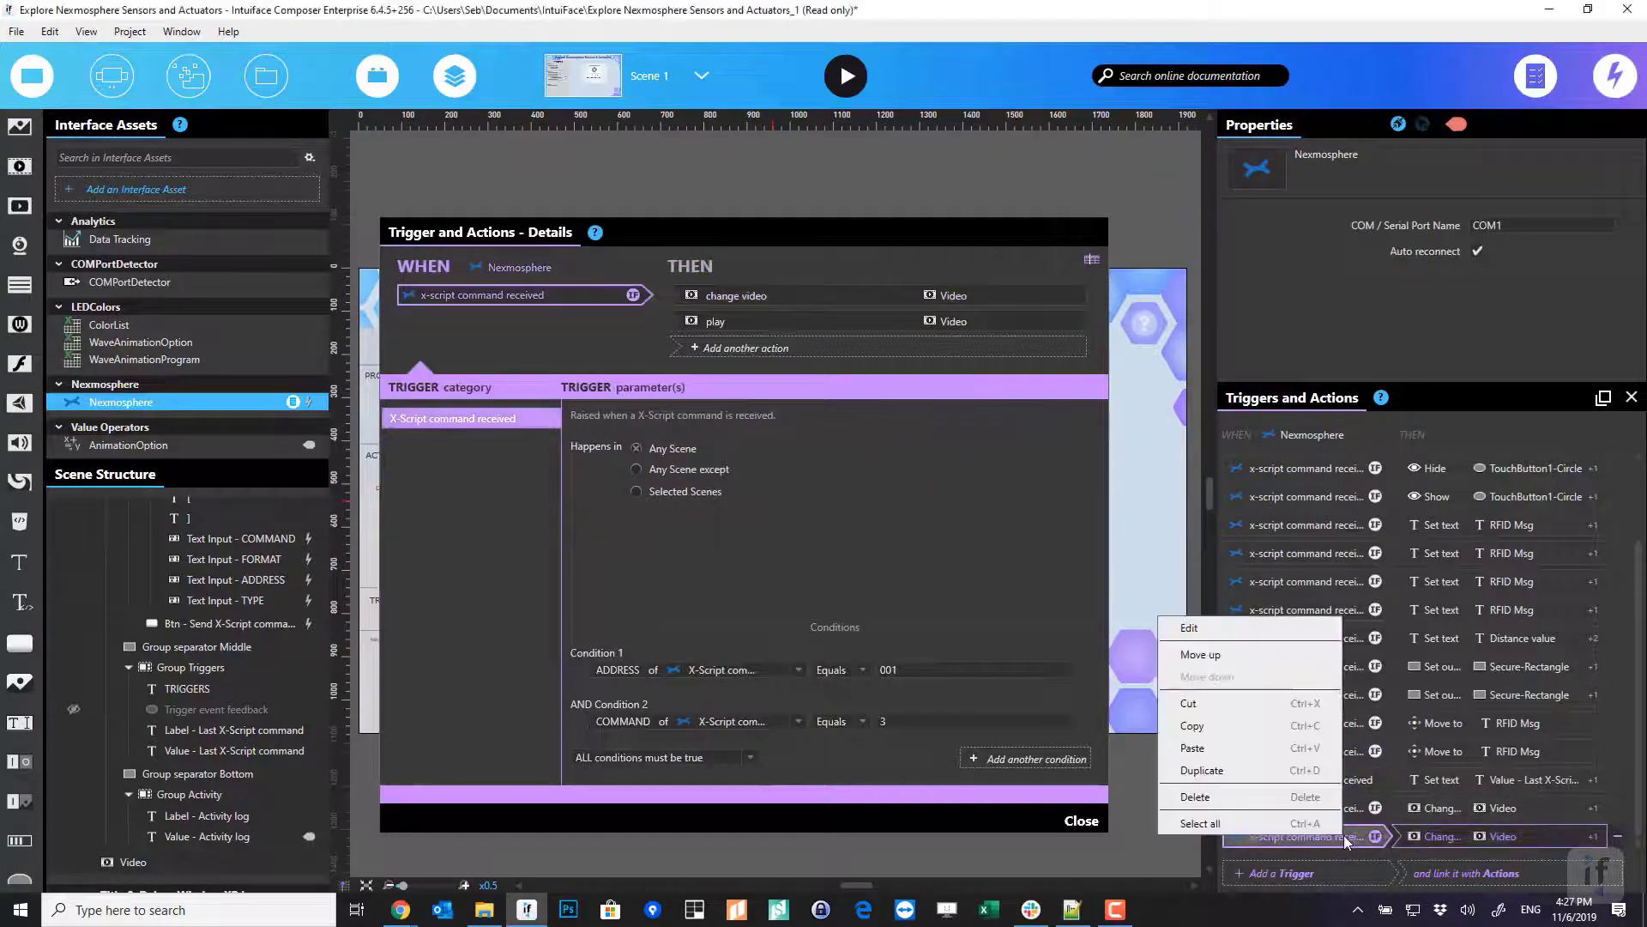
left_click(1294, 777)
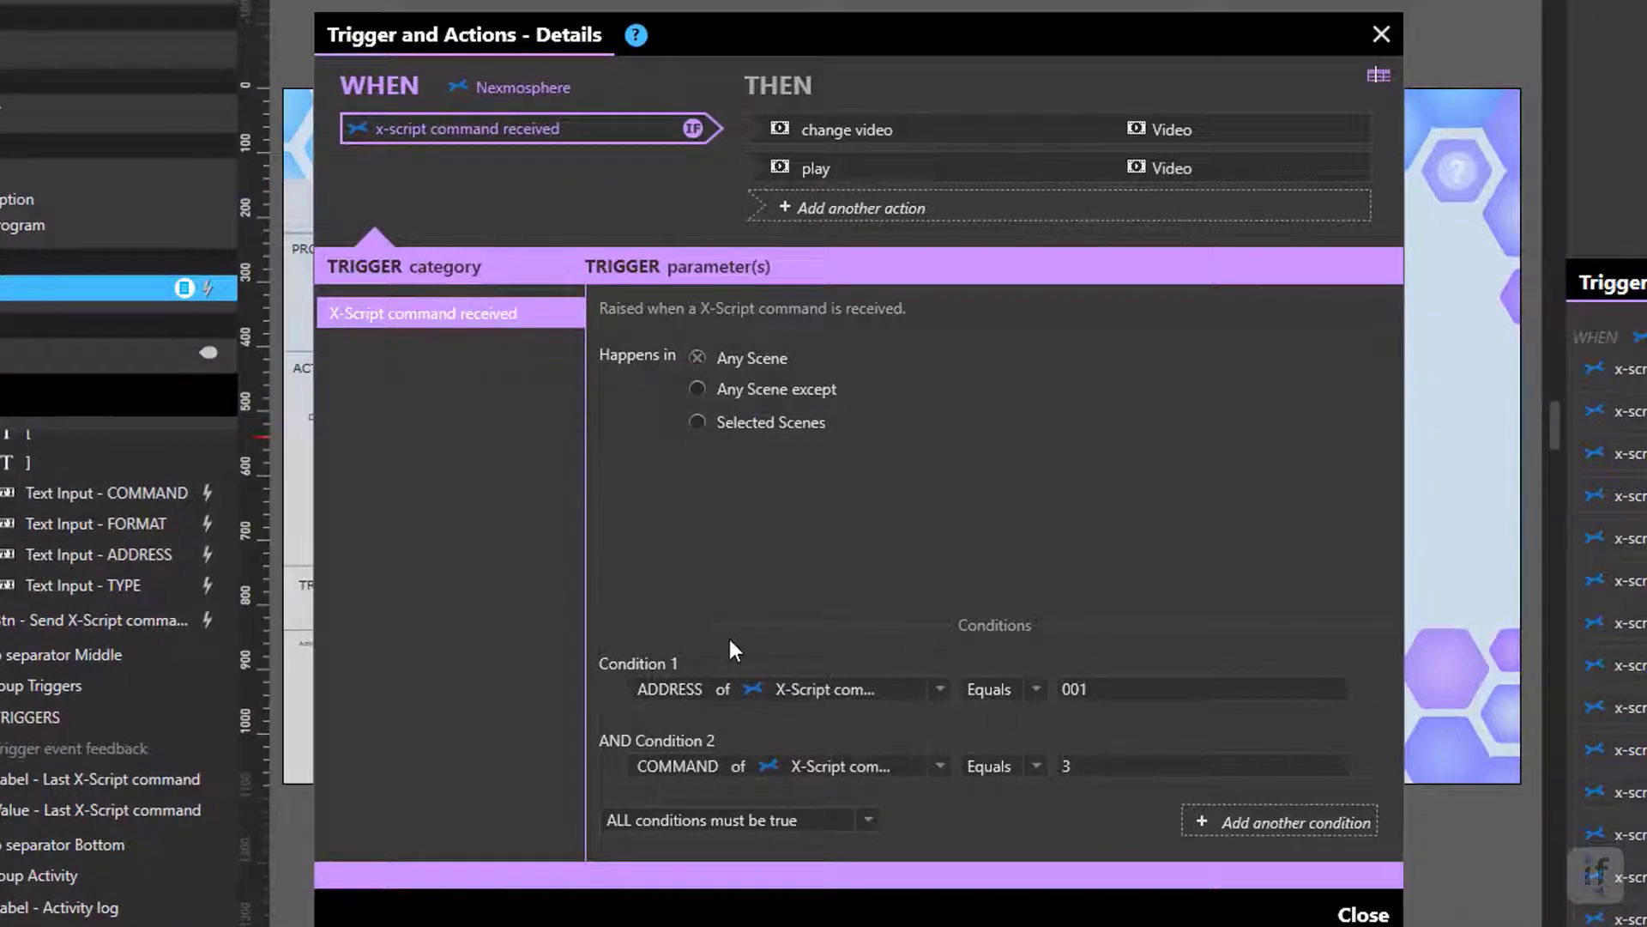
Remove the duplicated trigger's COMMAND condition and make Condition 1 require X-Script command (full line) to equal XR[PU002]
left_click(736, 740)
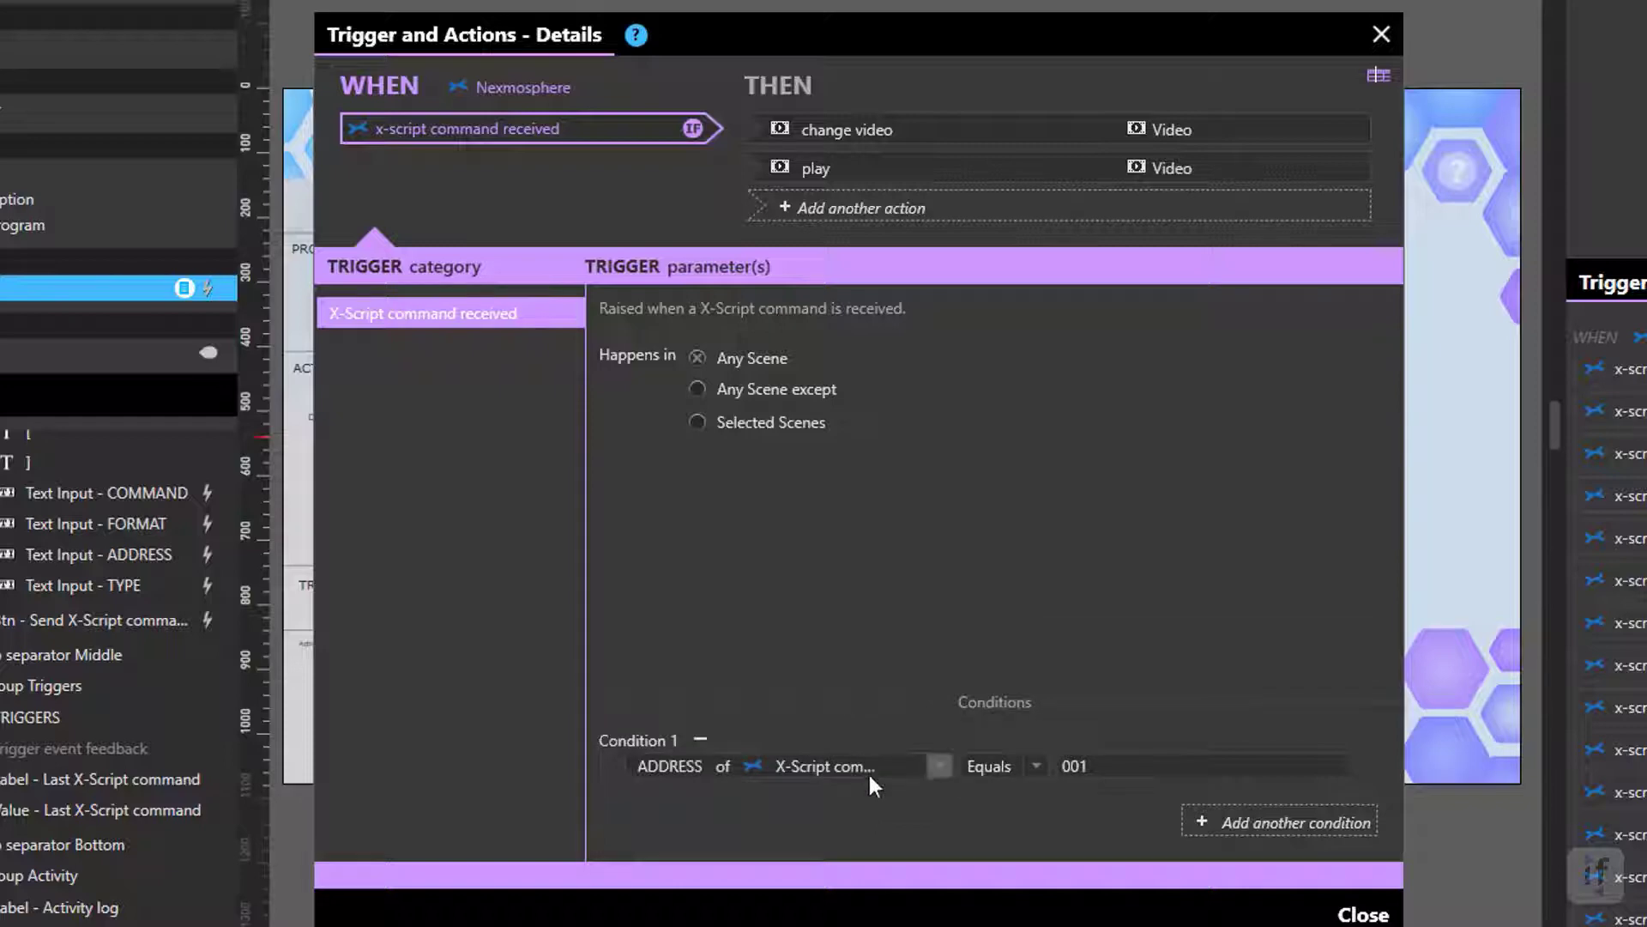
left_click(940, 765)
left_click(1071, 343)
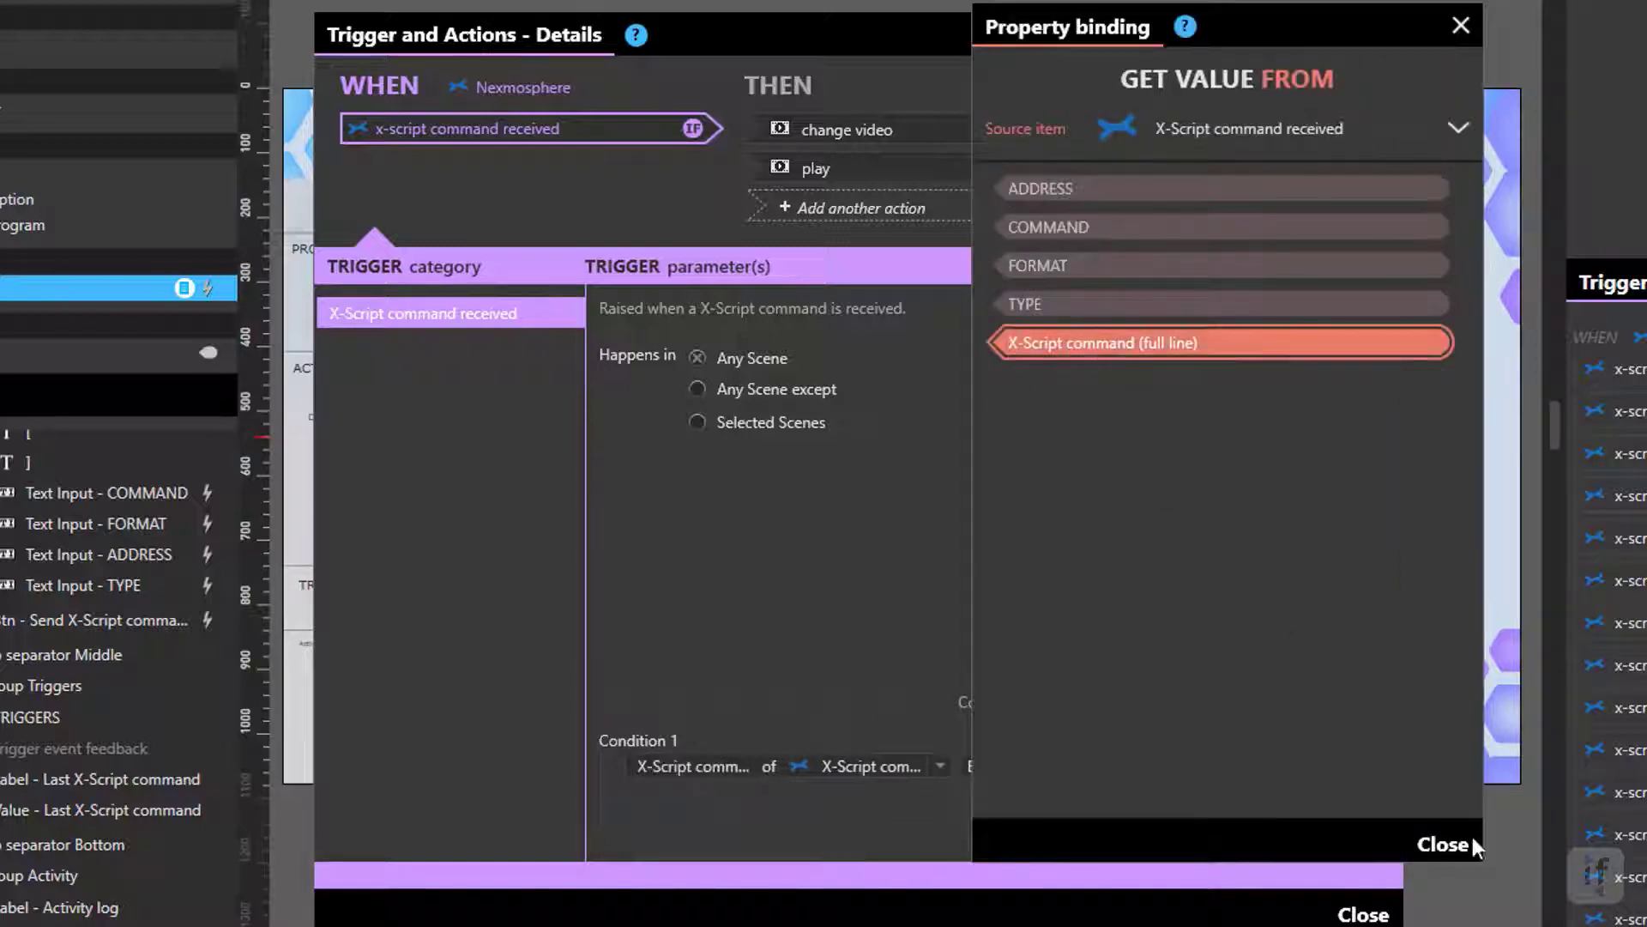
left_click(1442, 845)
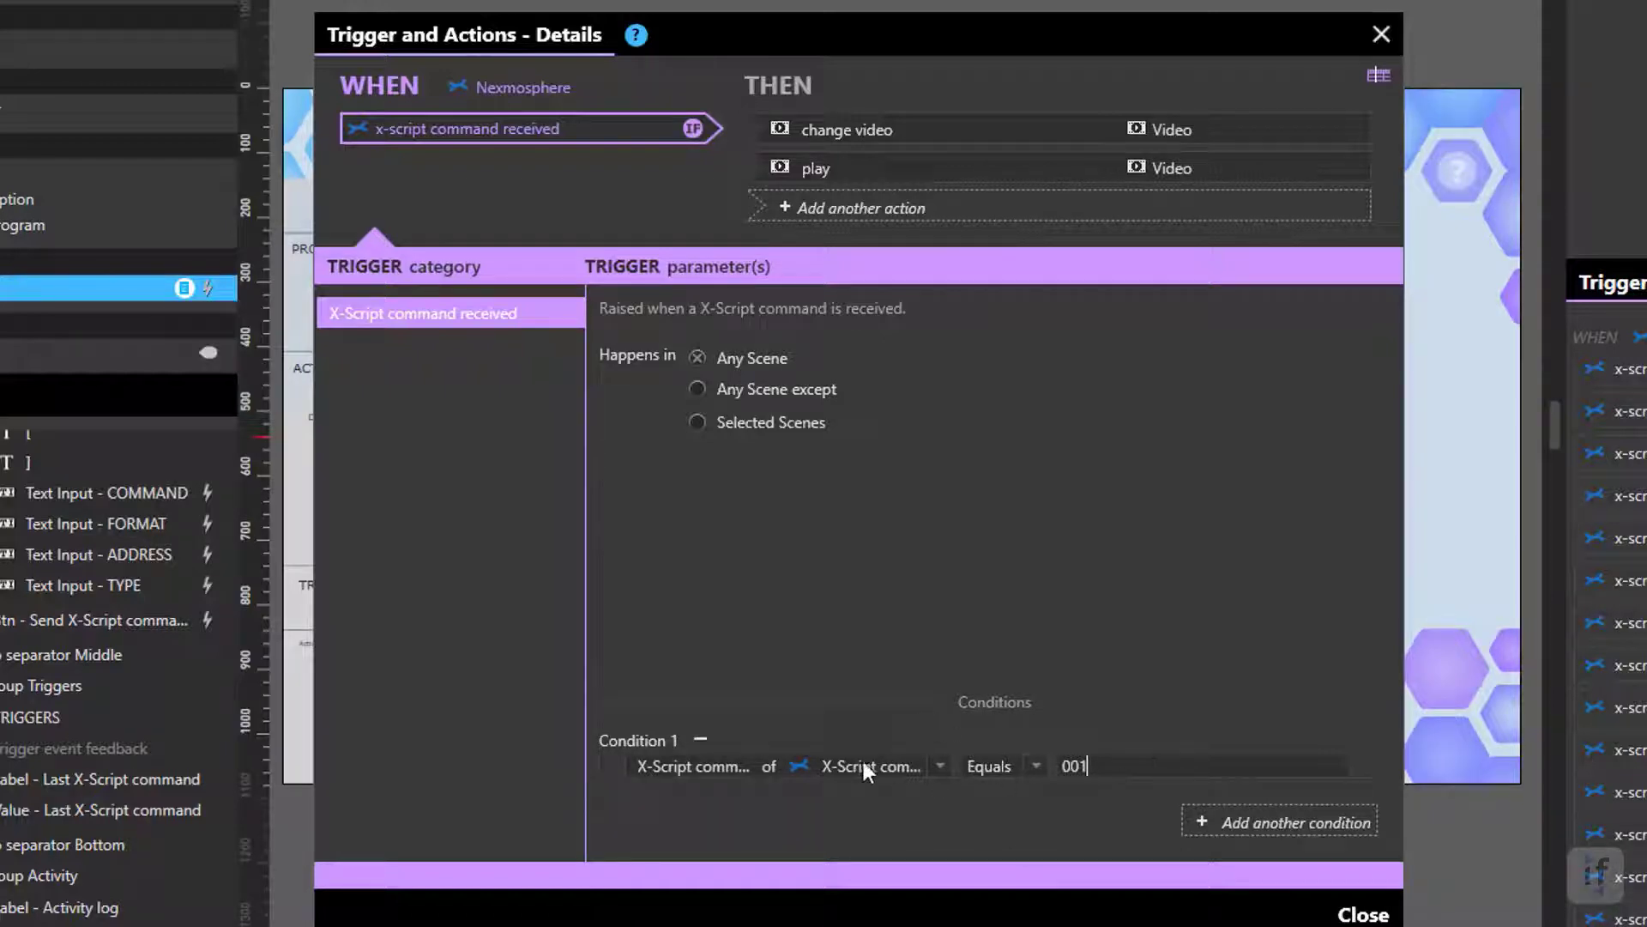
double_click(1073, 766)
key("ctrl+v")
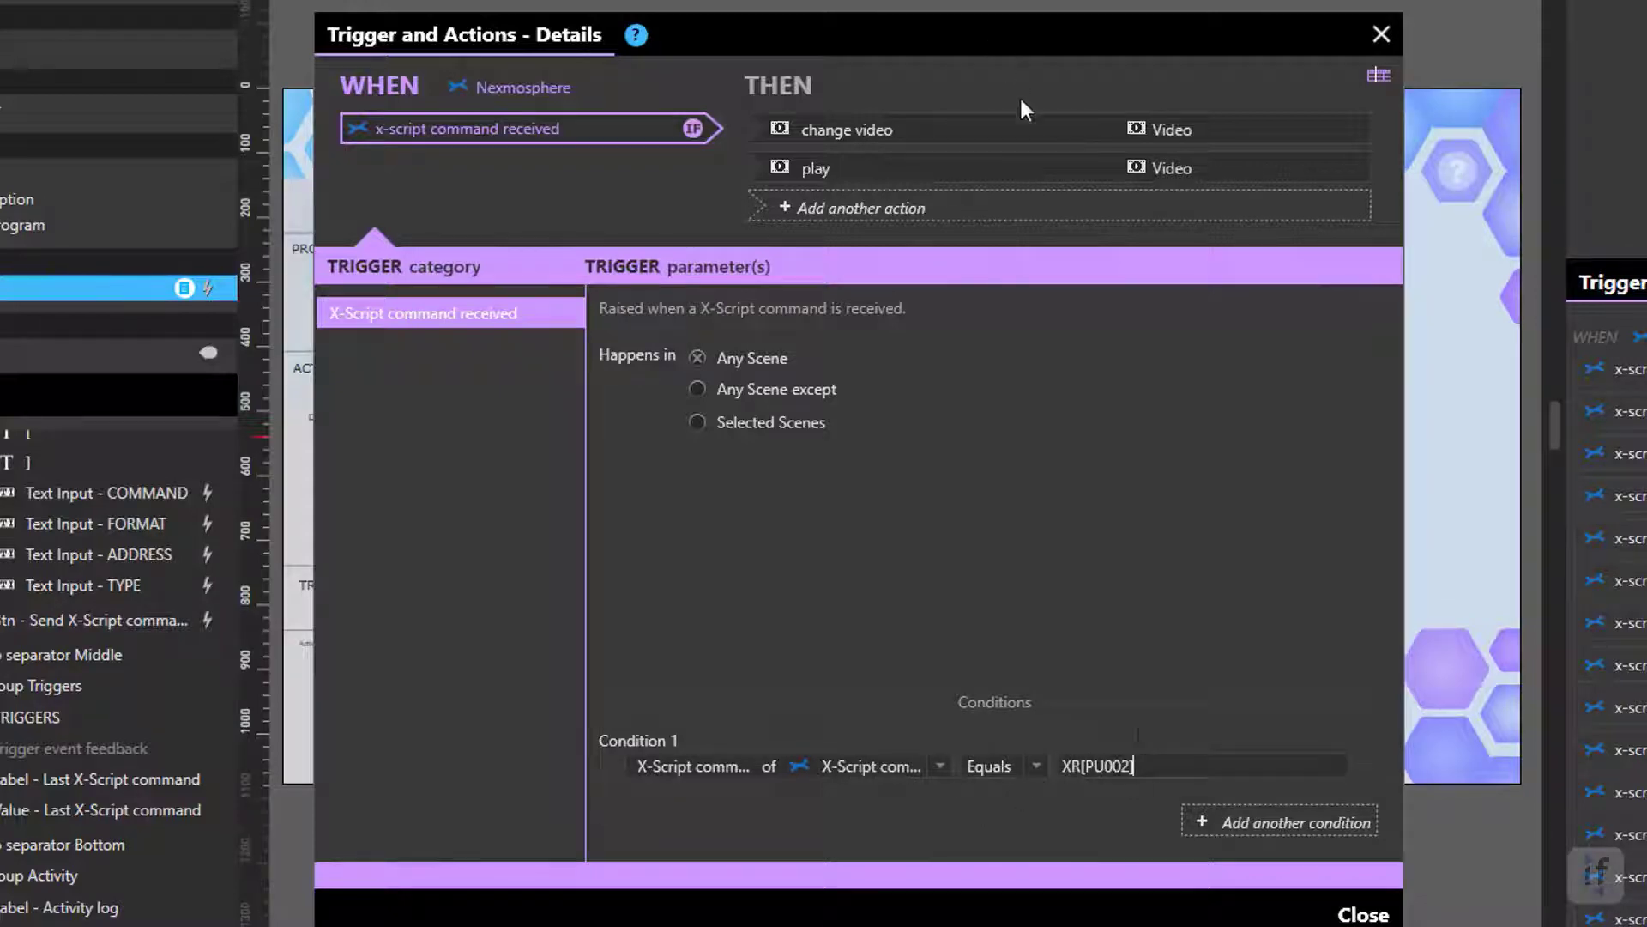
Set the XR[PU002] trigger's Change video action to use Museum Example.mp4 from the Videos folder
left_click(1029, 129)
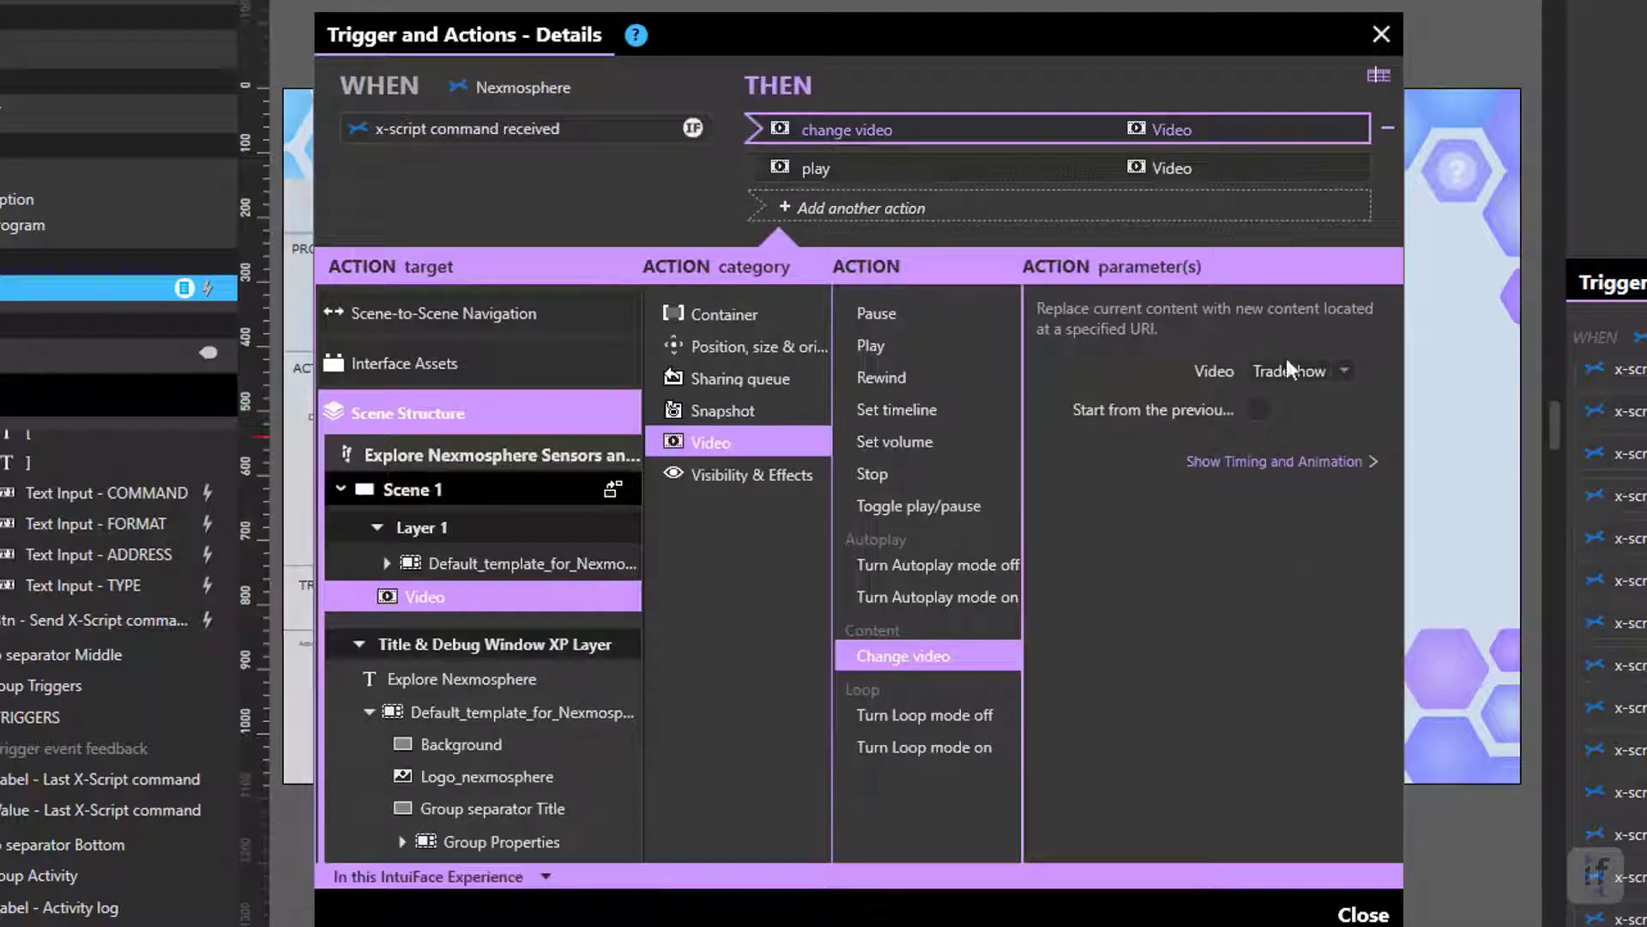
left_click(1345, 371)
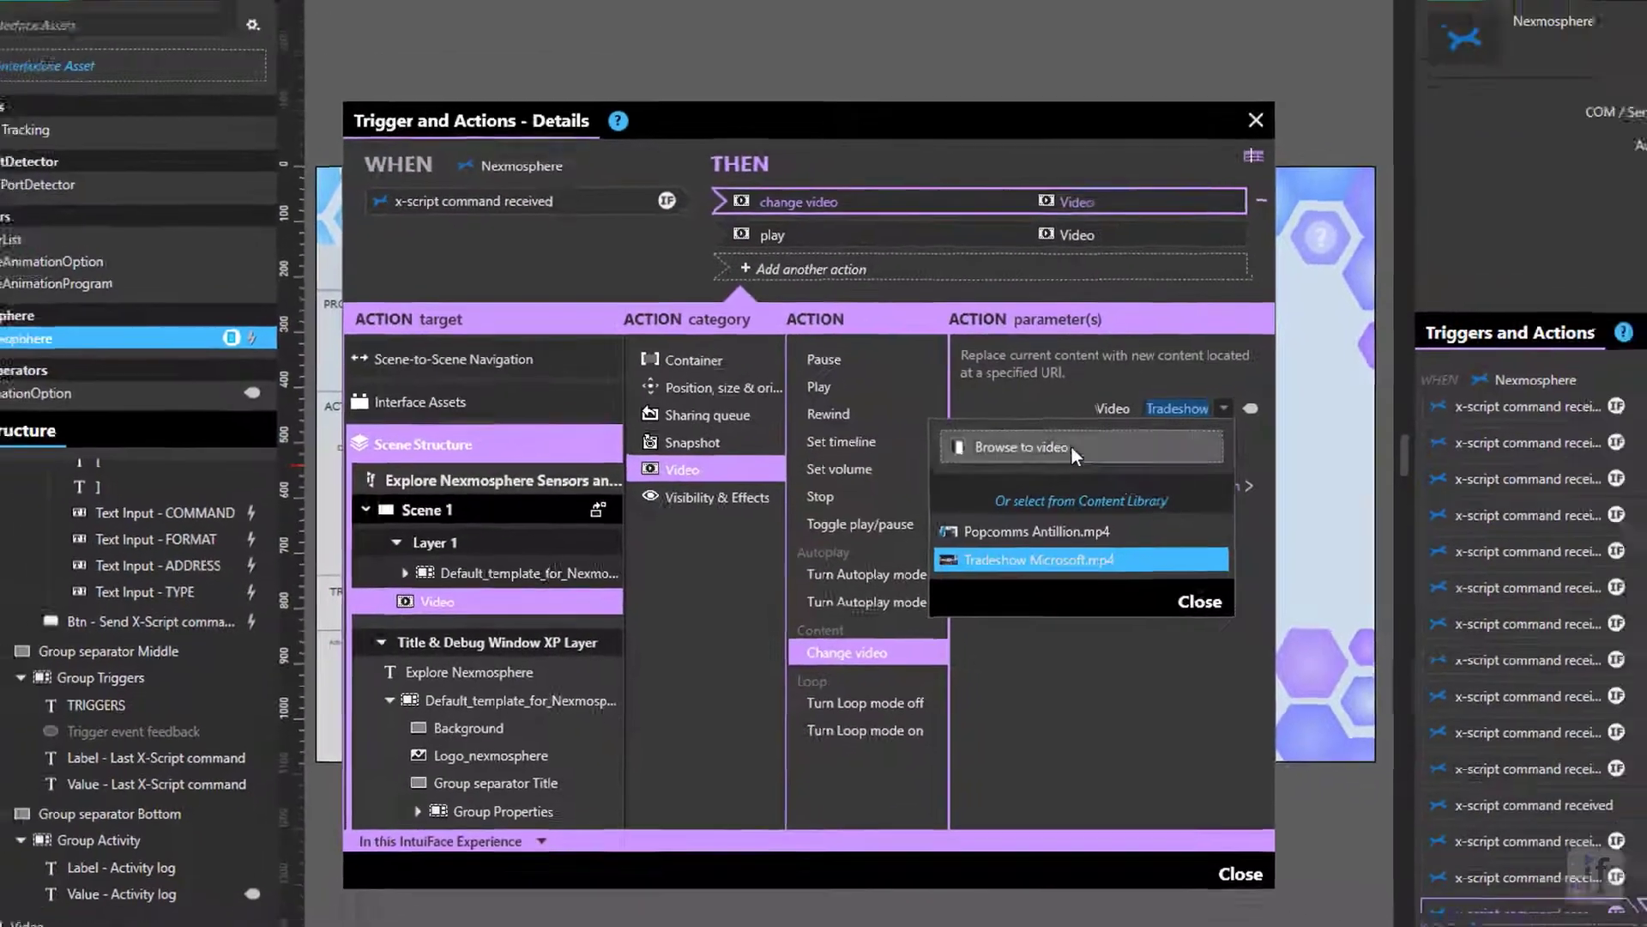
left_click(1071, 445)
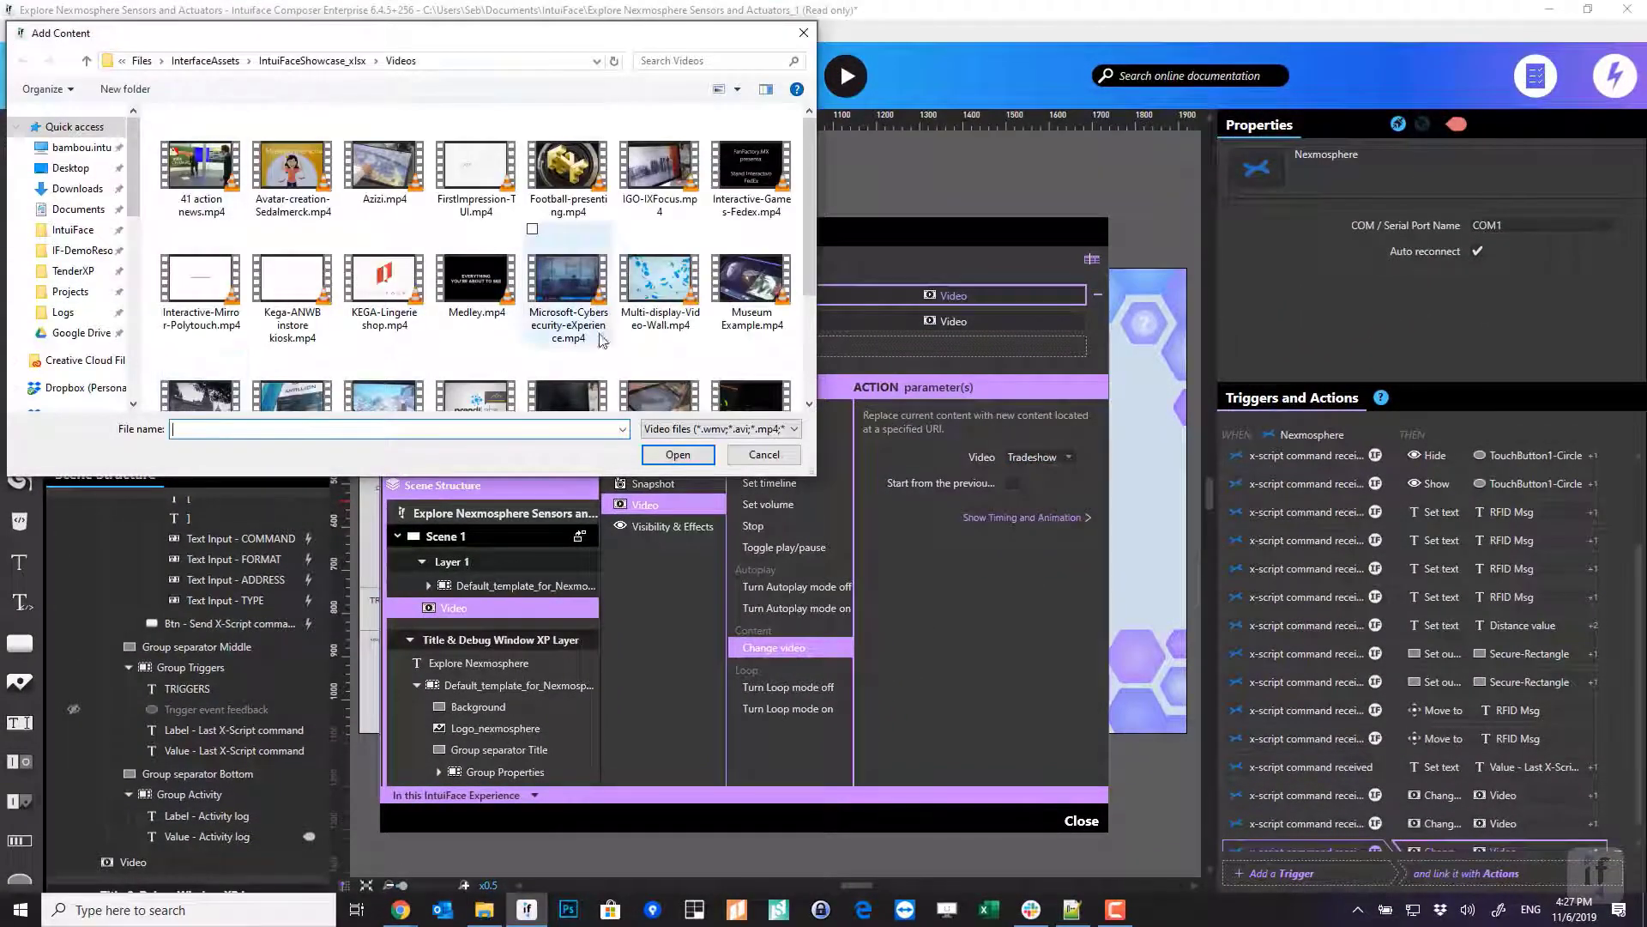
double_click(756, 292)
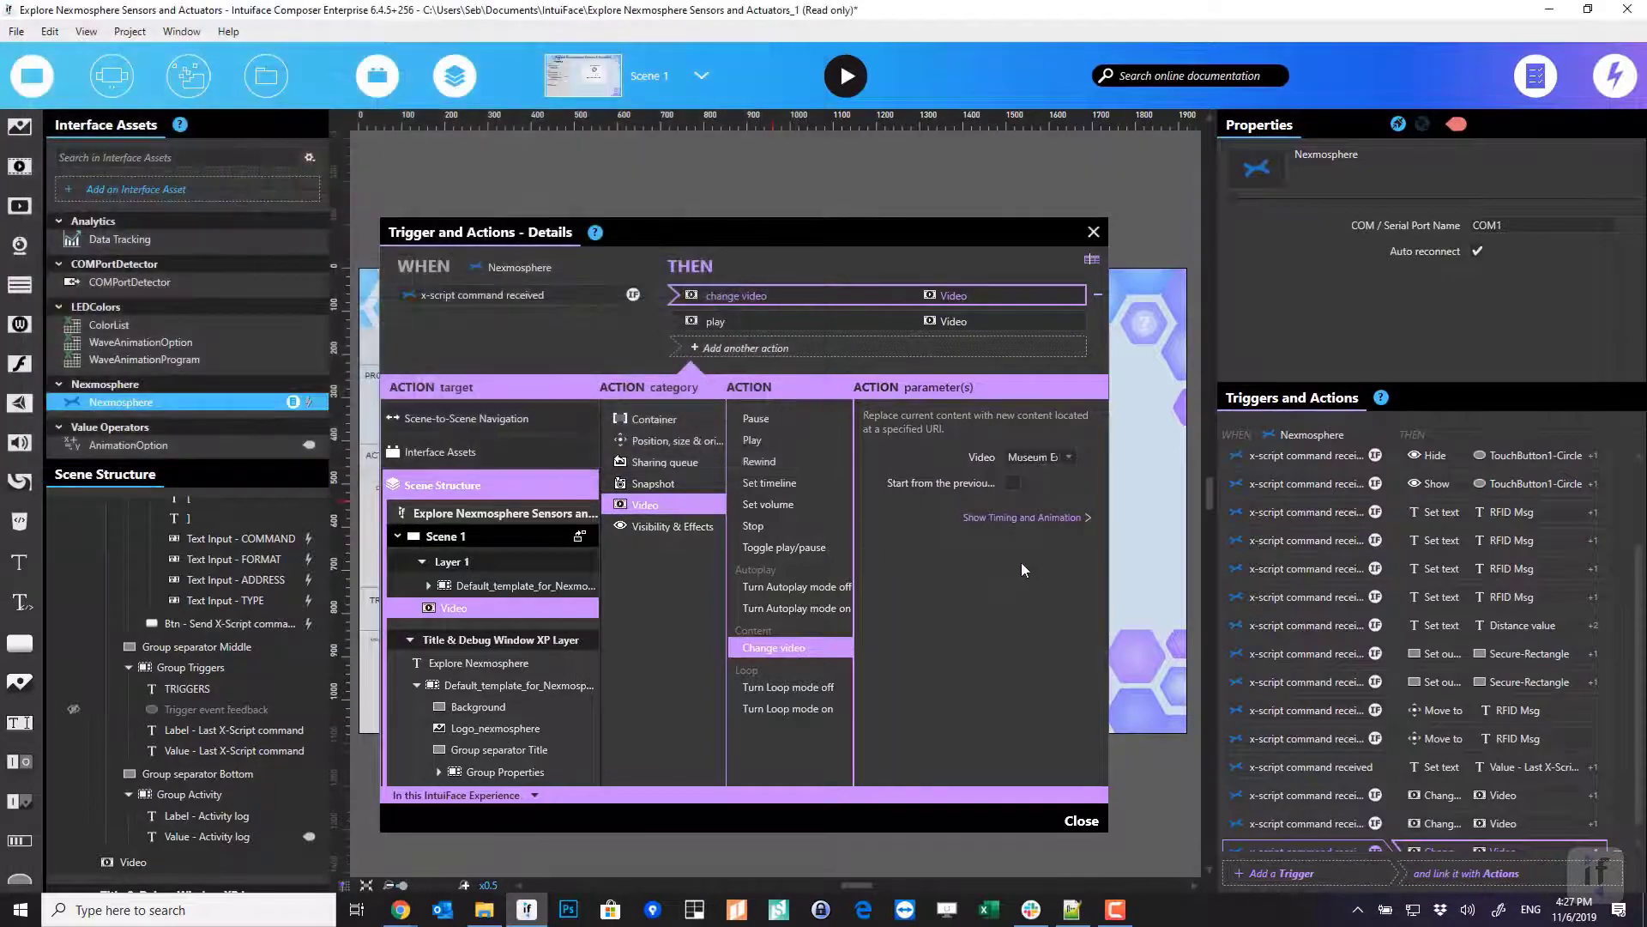
Duplicate the XR[PU002] trigger and set the copy's Condition 1 value to XR[PU001]
left_click(1289, 846)
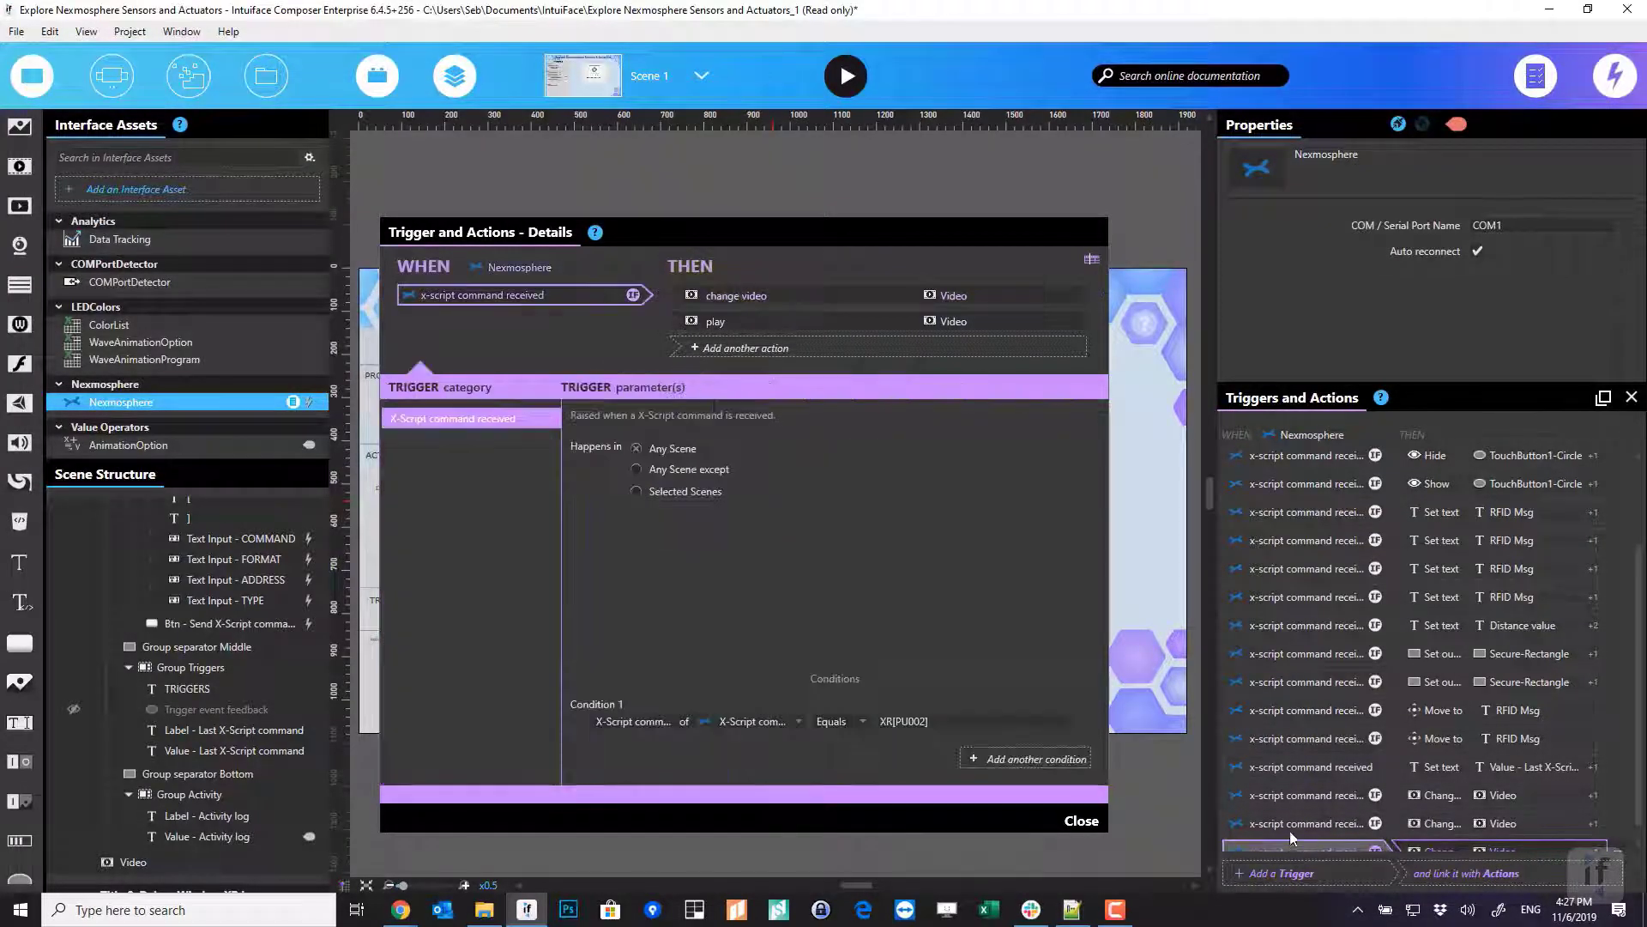
right_click(1300, 839)
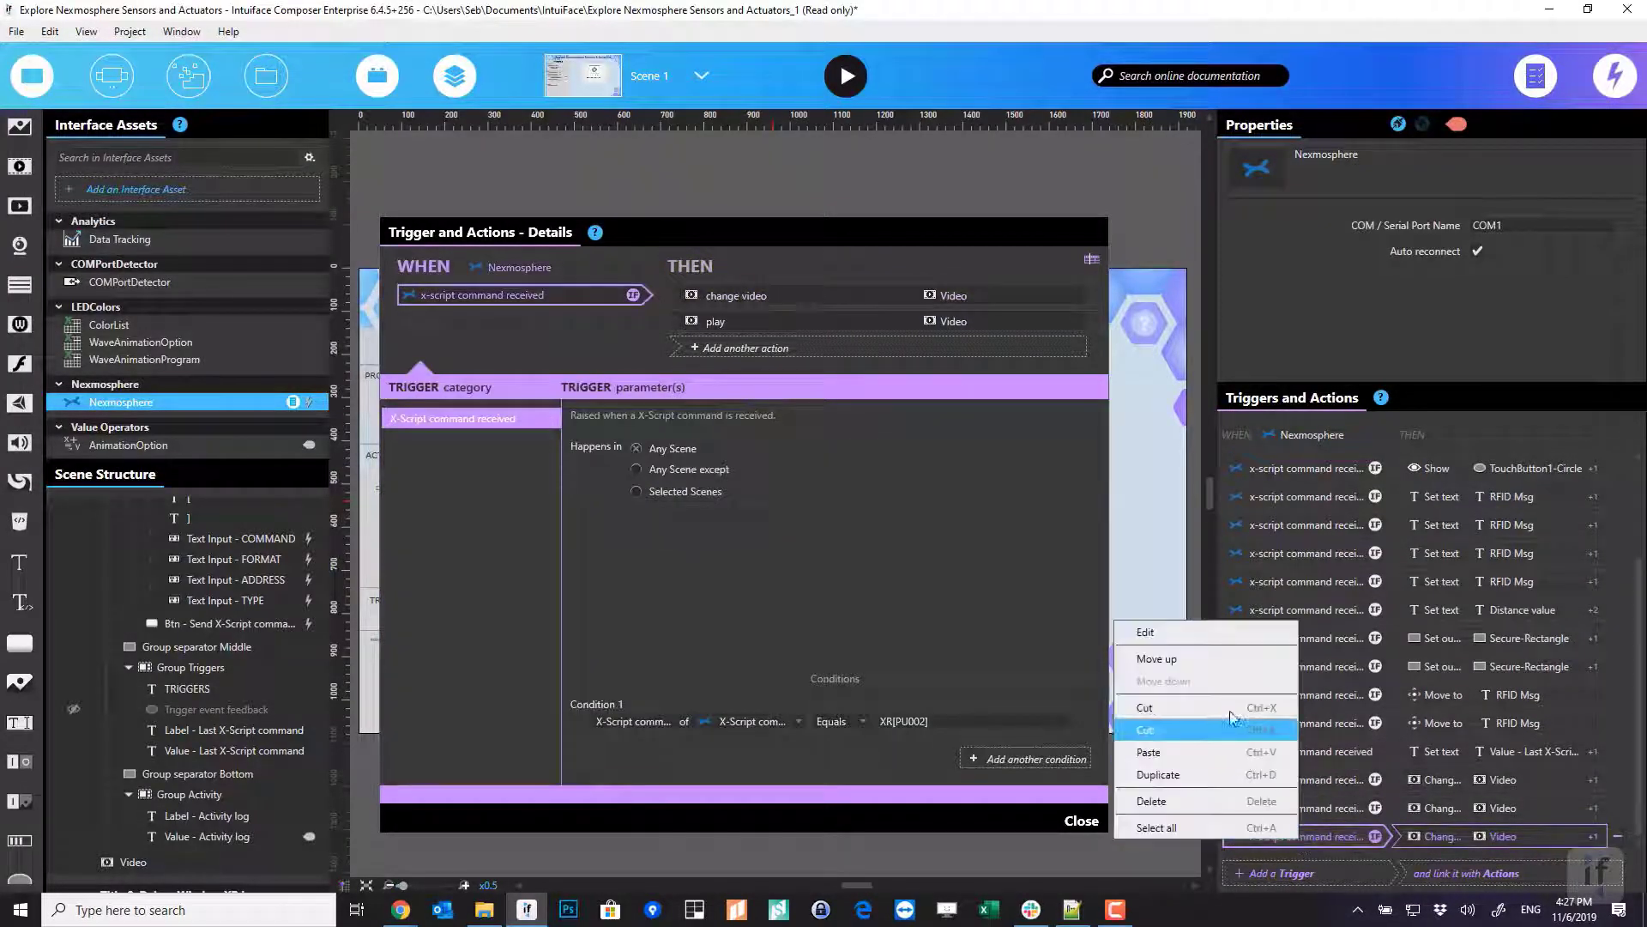
left_click(1219, 775)
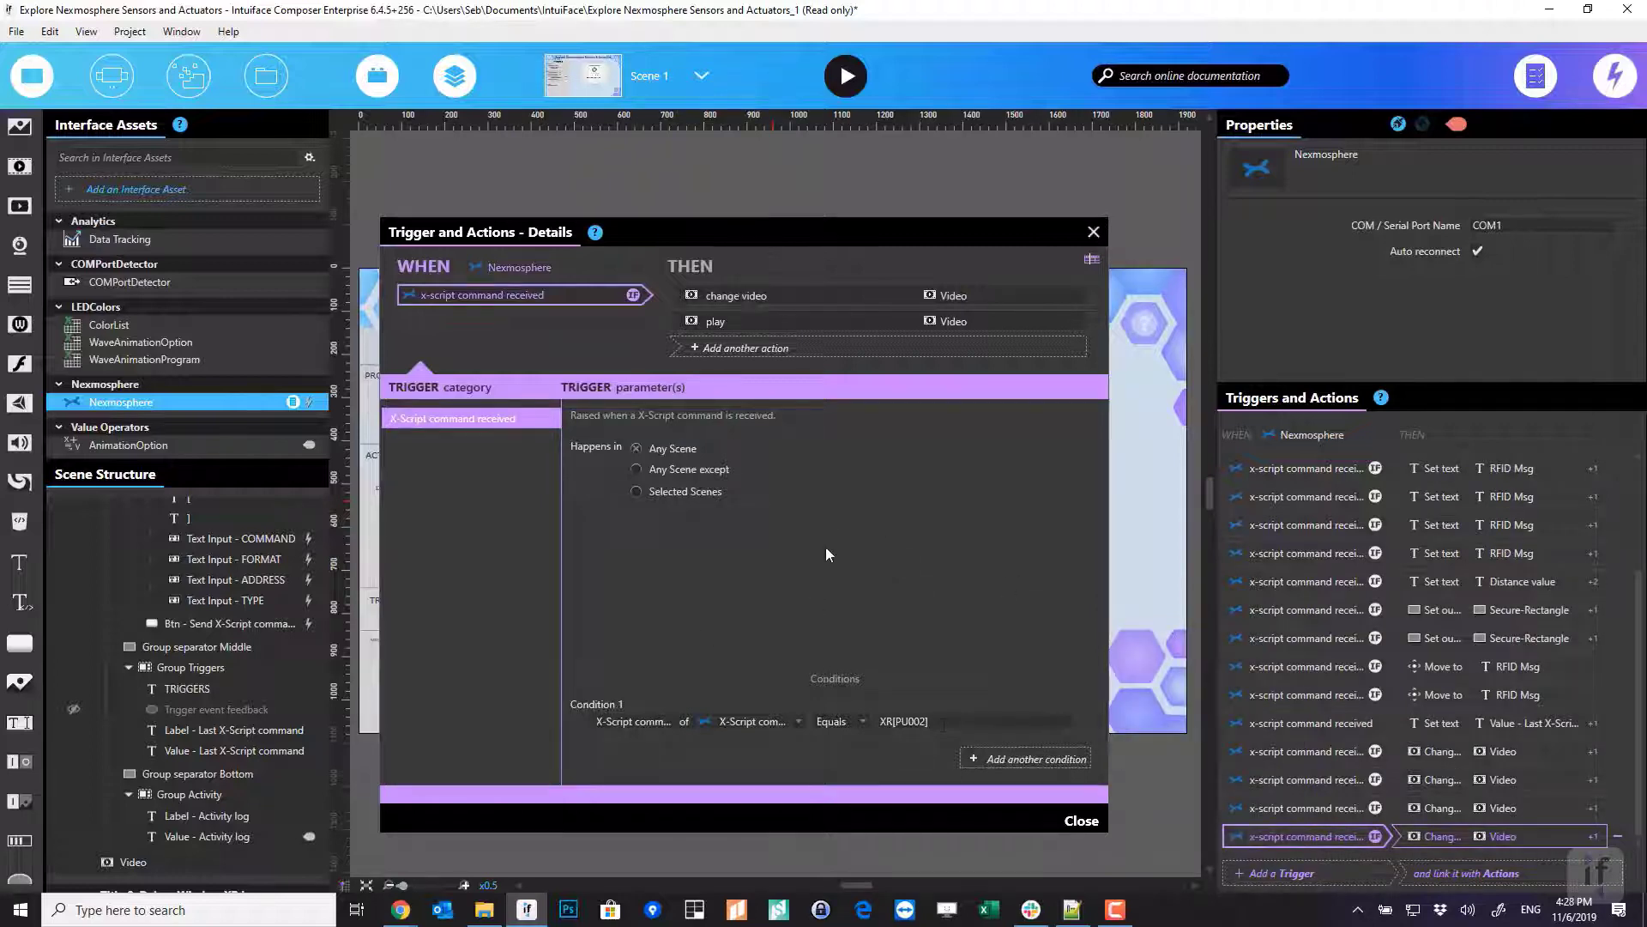
left_click(946, 721)
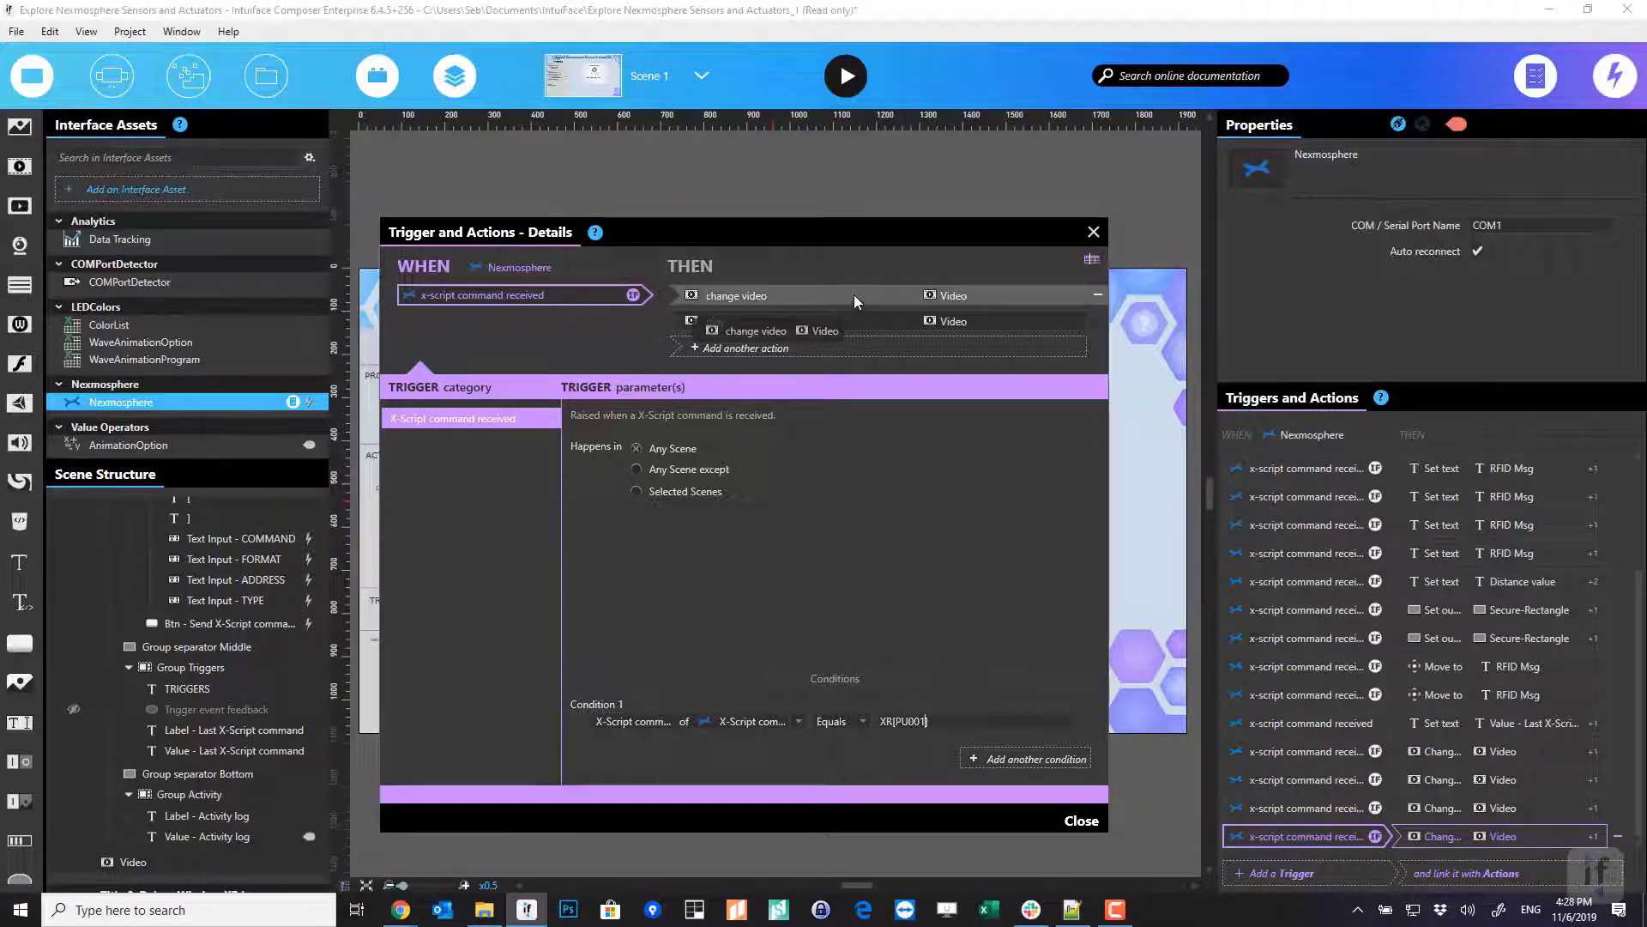
Set the XR[PU001] trigger's Change video action to Smart Flagship Store.mp4, close its details and run the experience
left_click(884, 295)
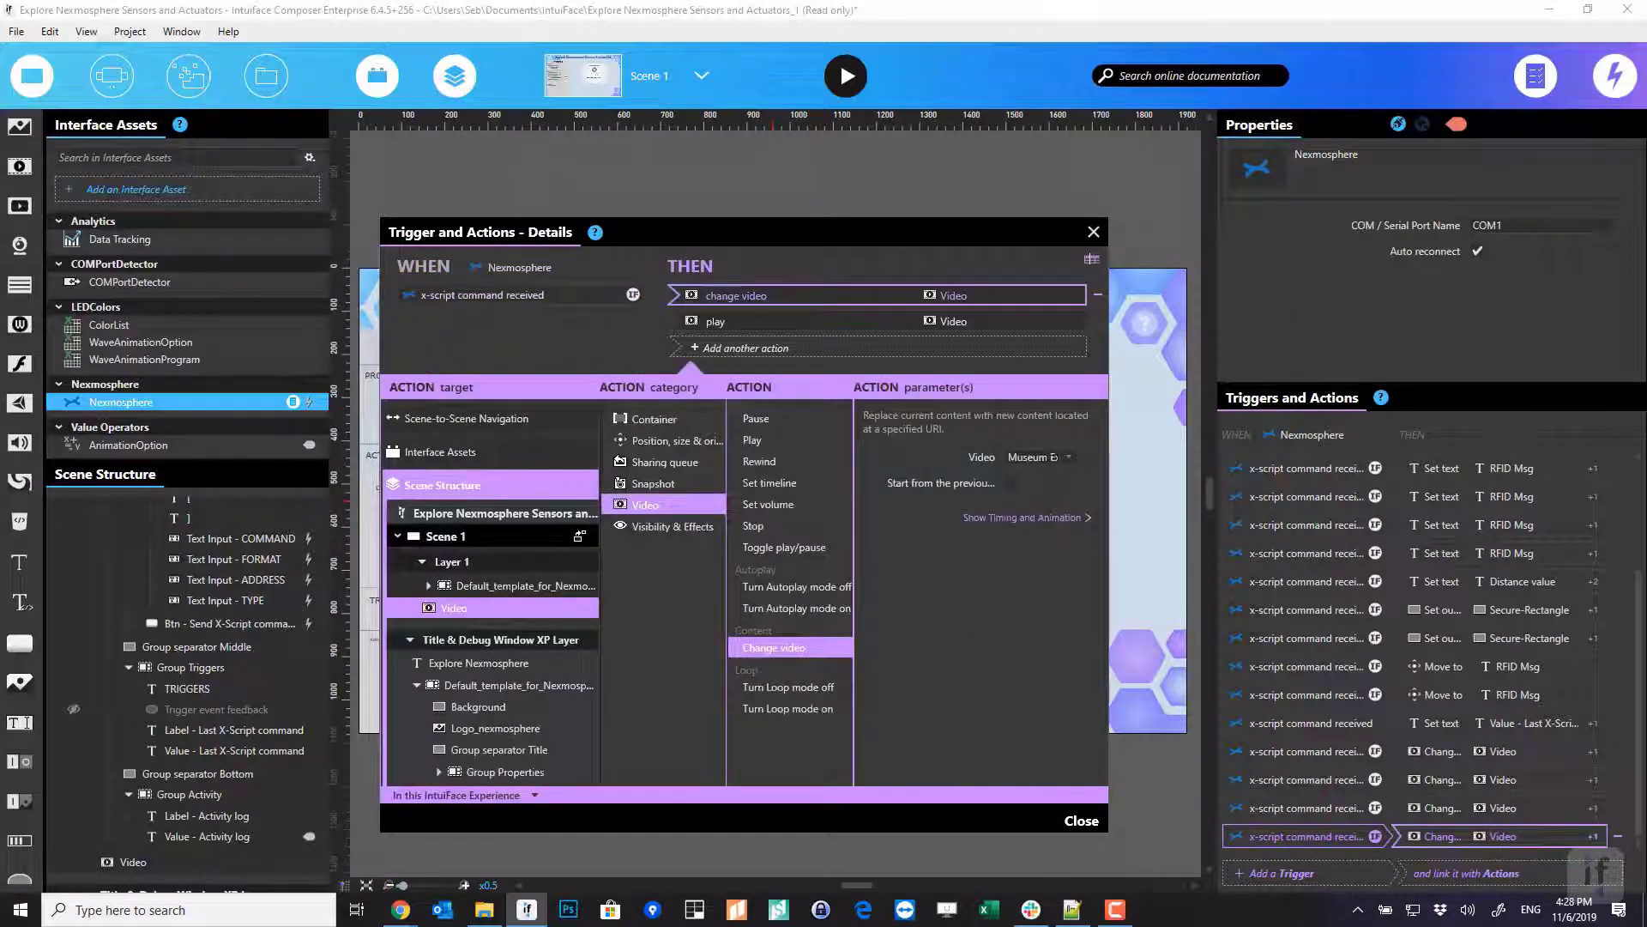
left_click(1063, 456)
left_click(967, 517)
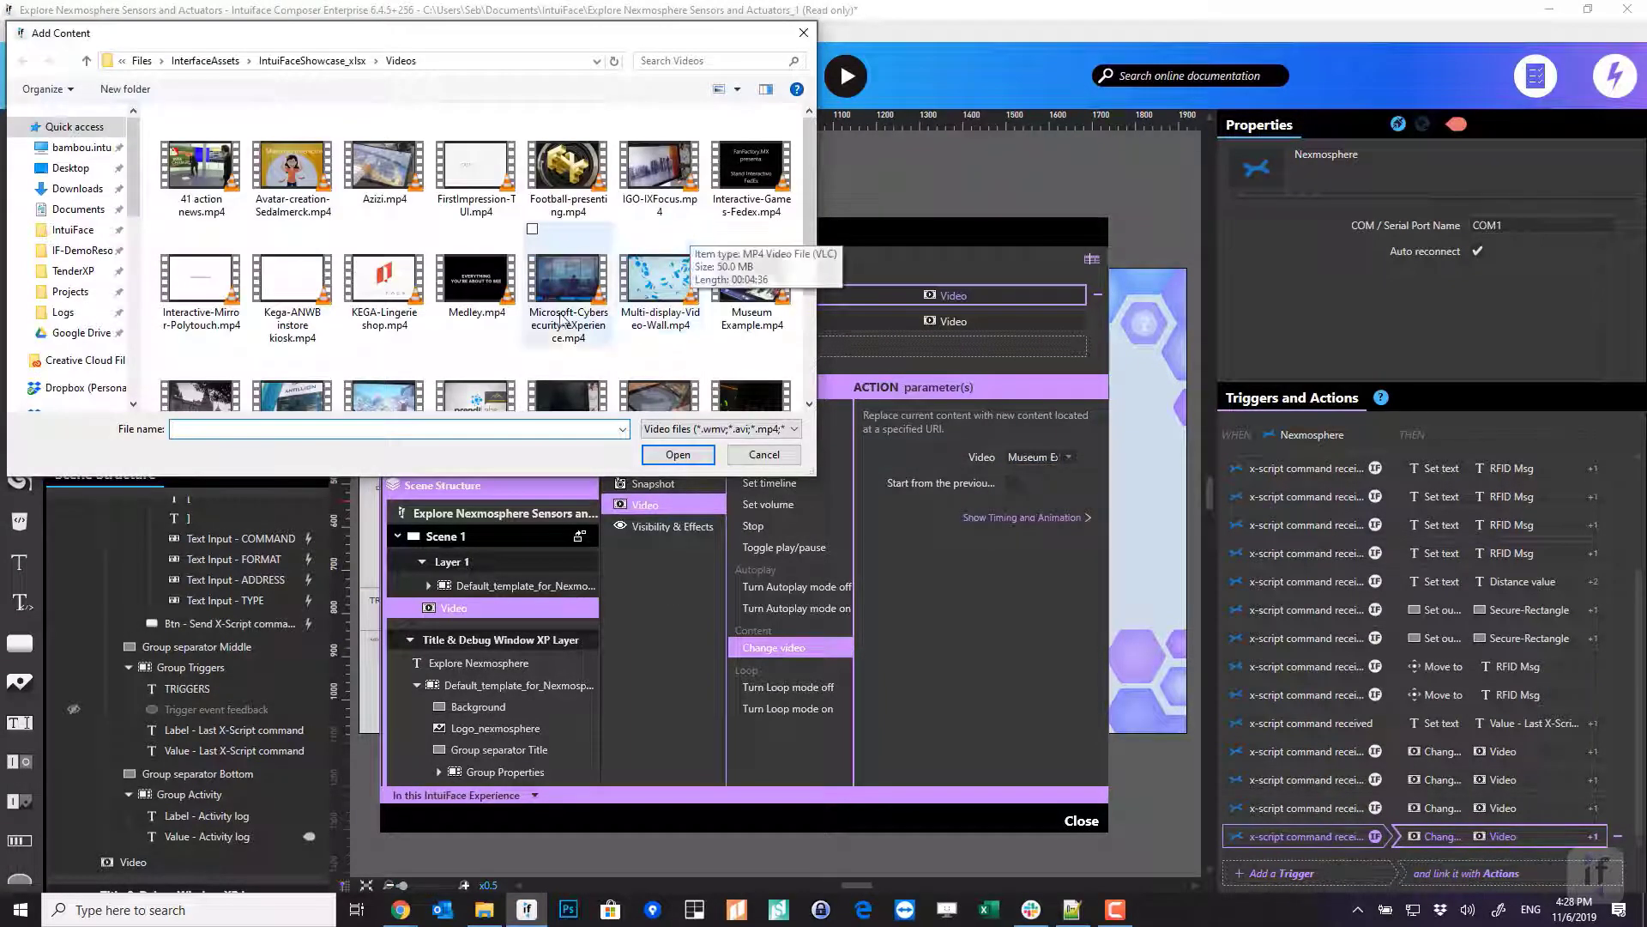
scroll(429, 403, "down", 2)
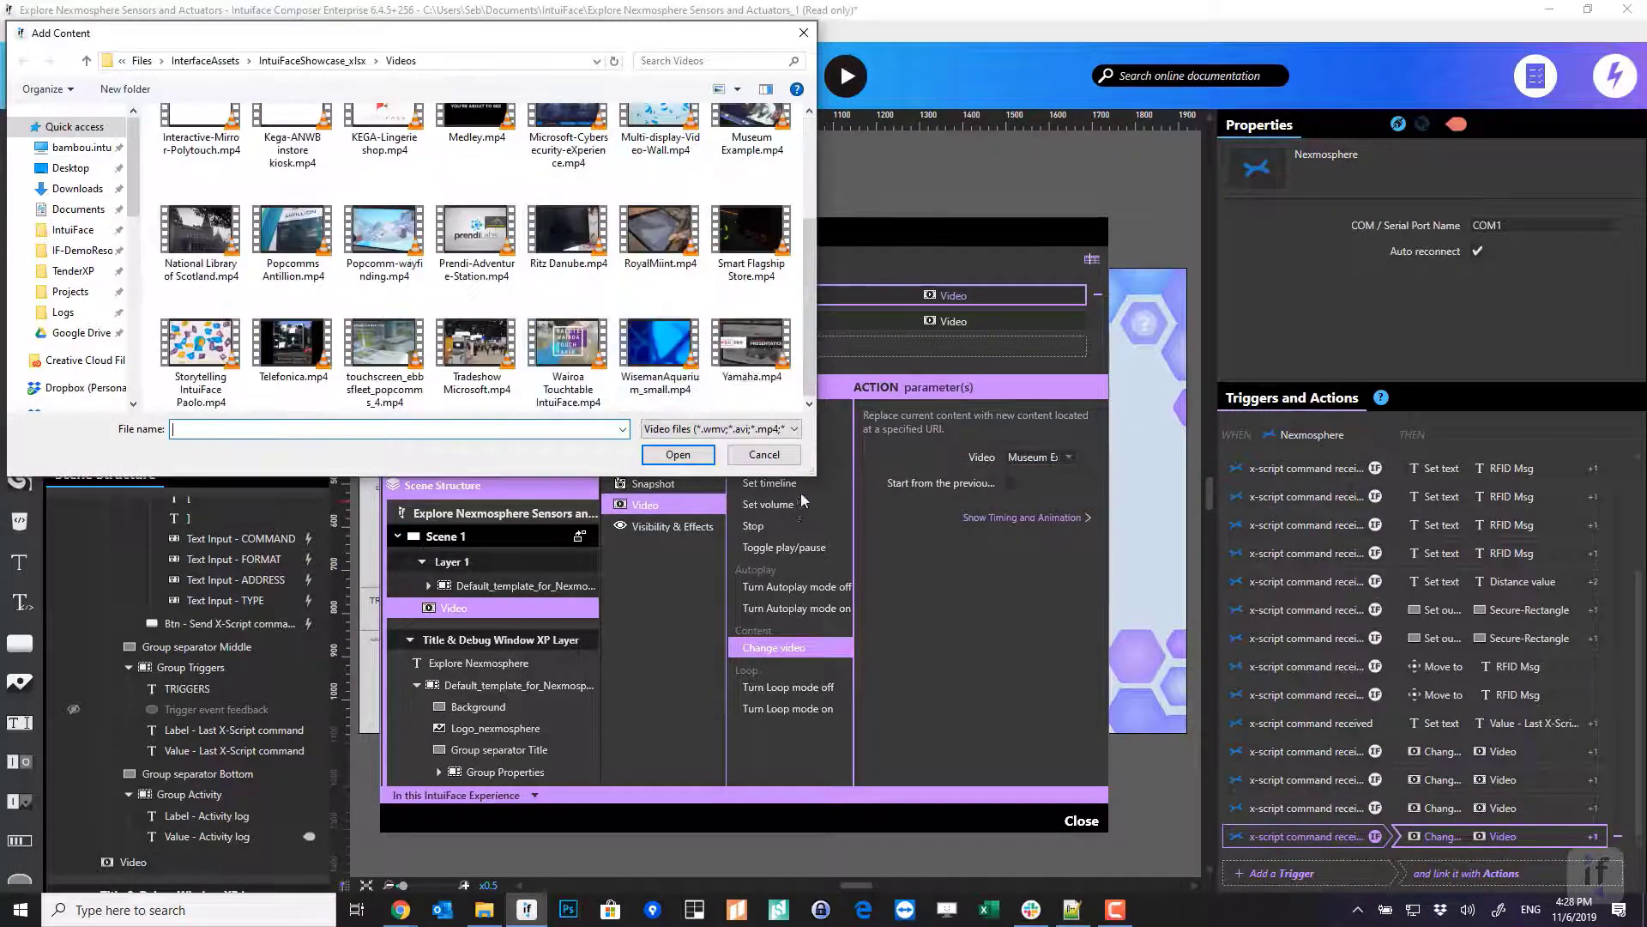
double_click(740, 240)
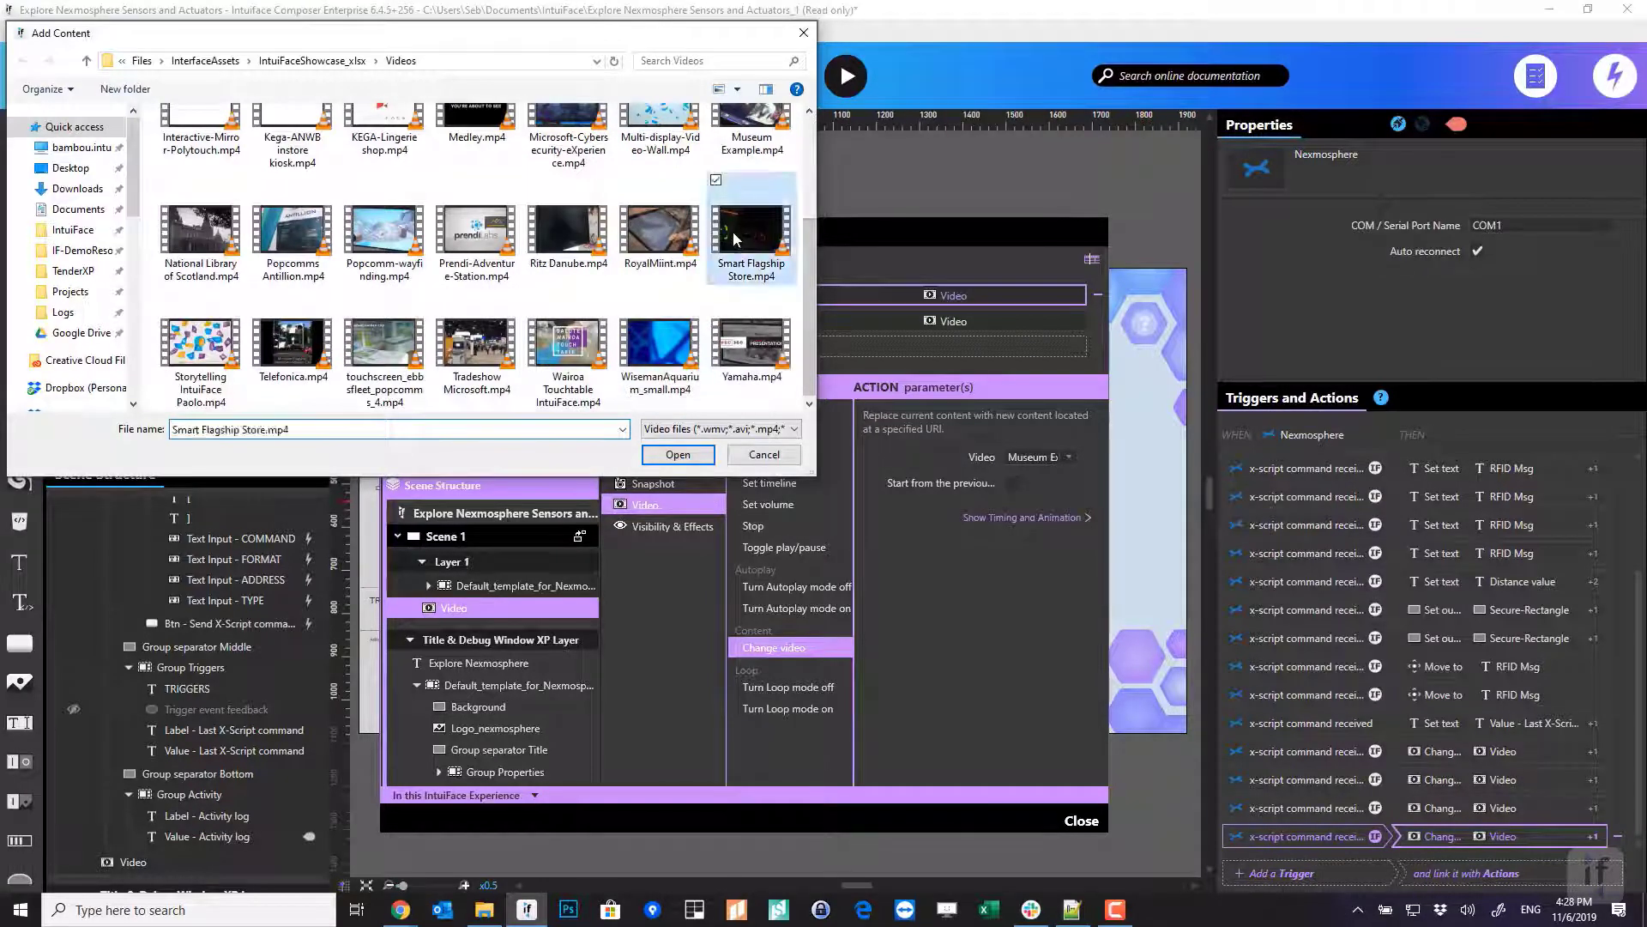
left_click_drag(851, 228, 885, 225)
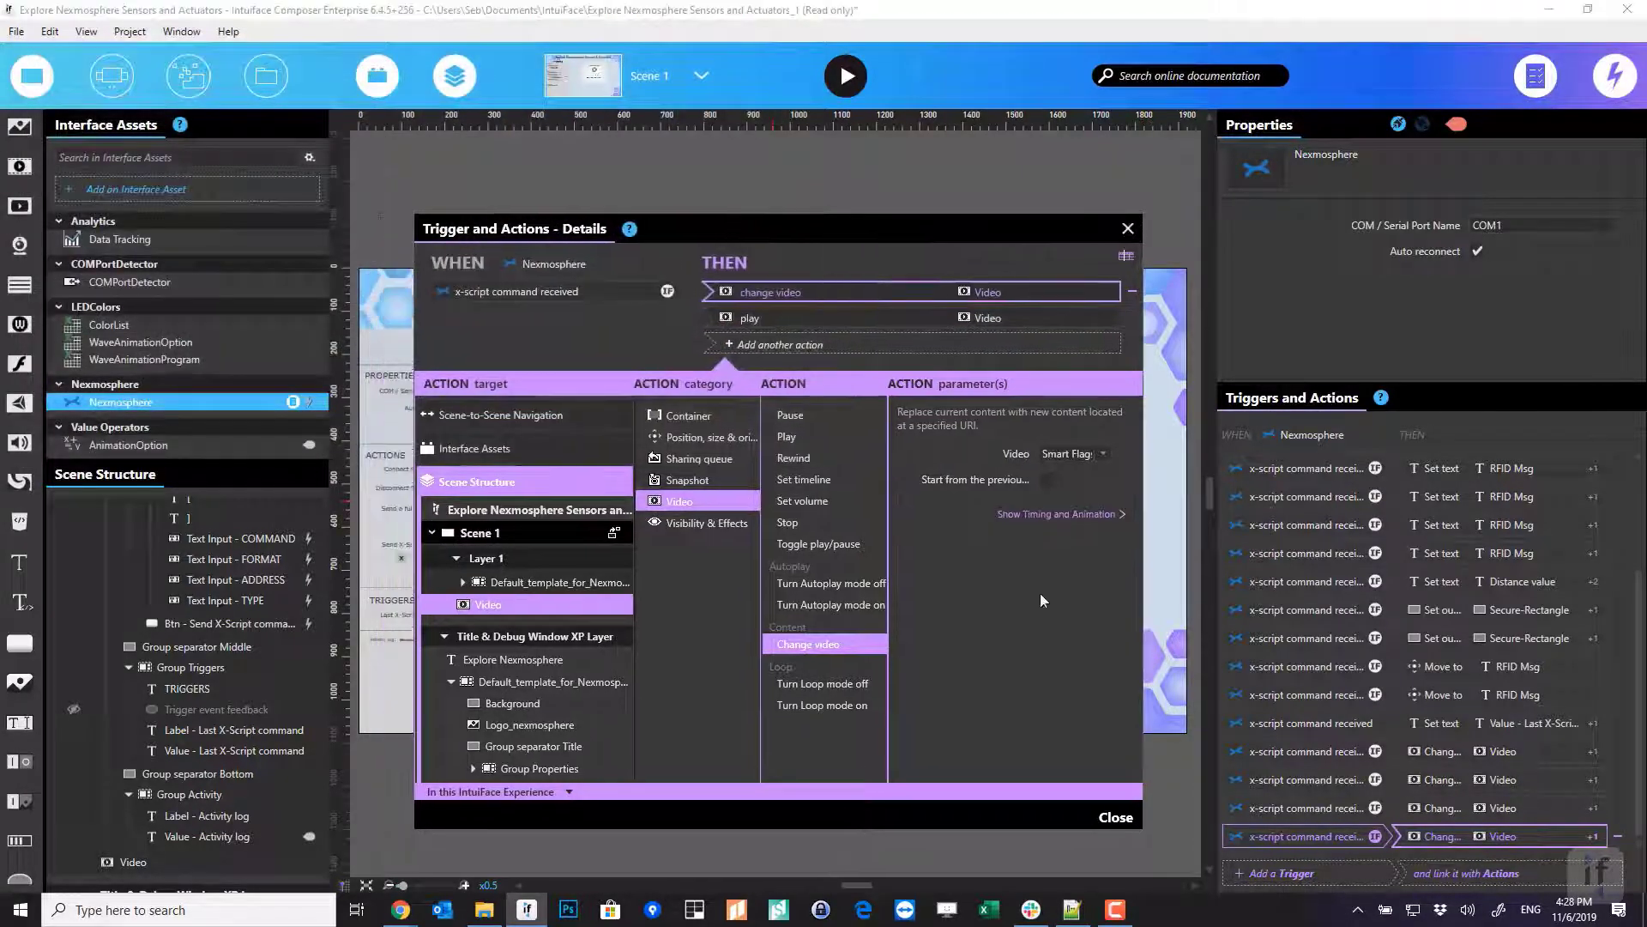
left_click(1110, 816)
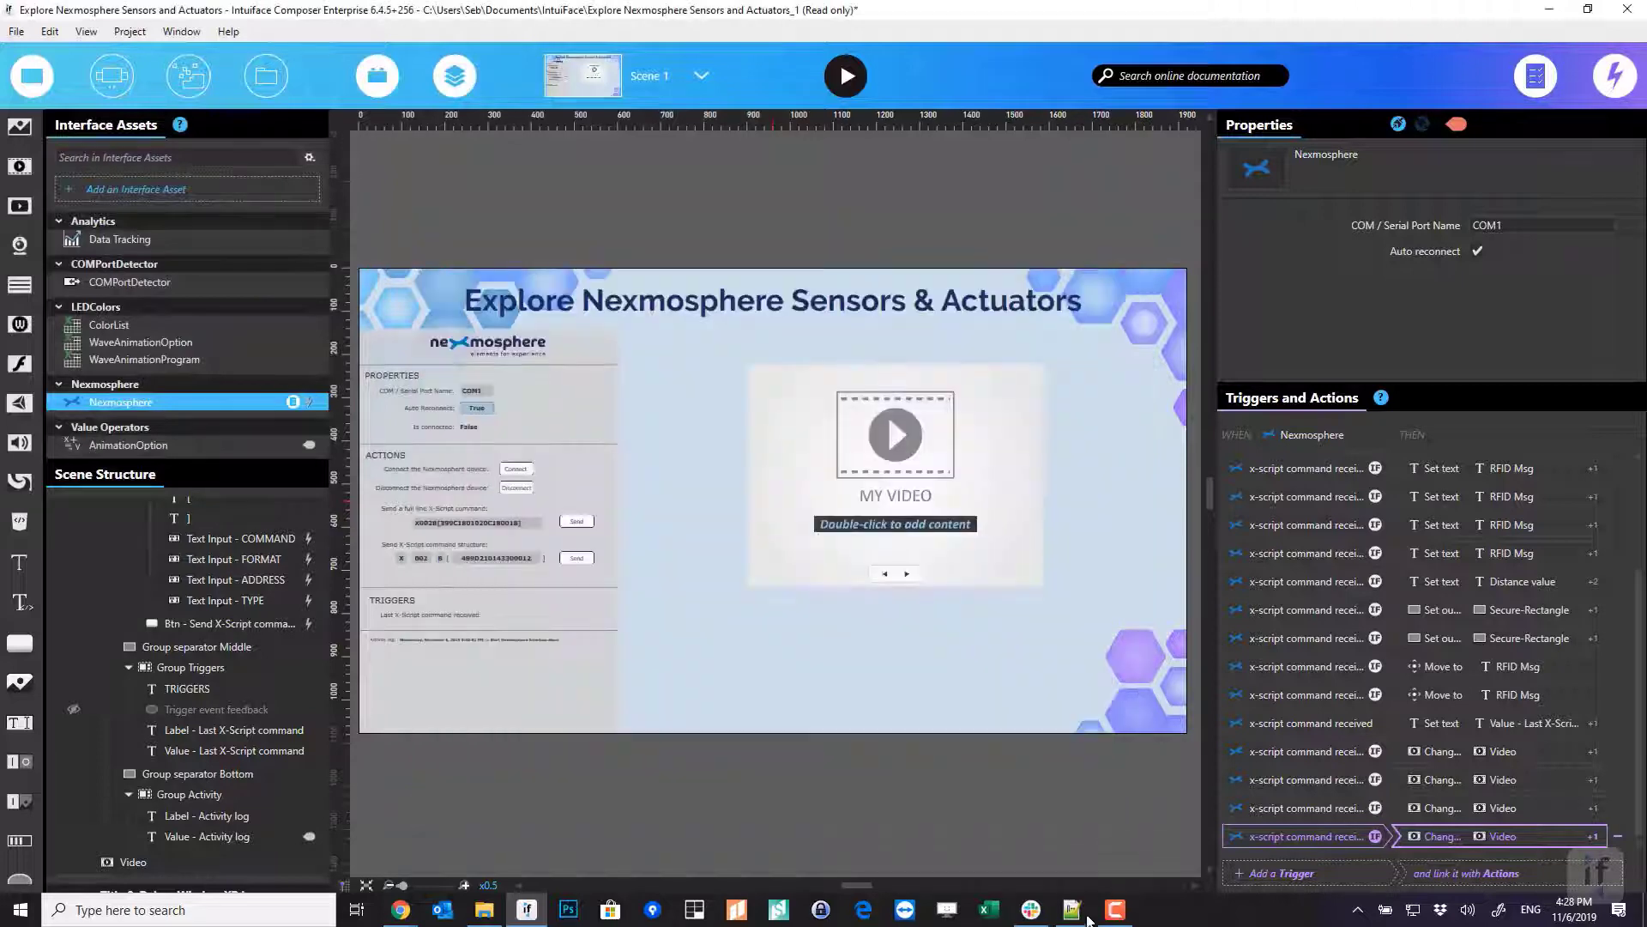
left_click(844, 77)
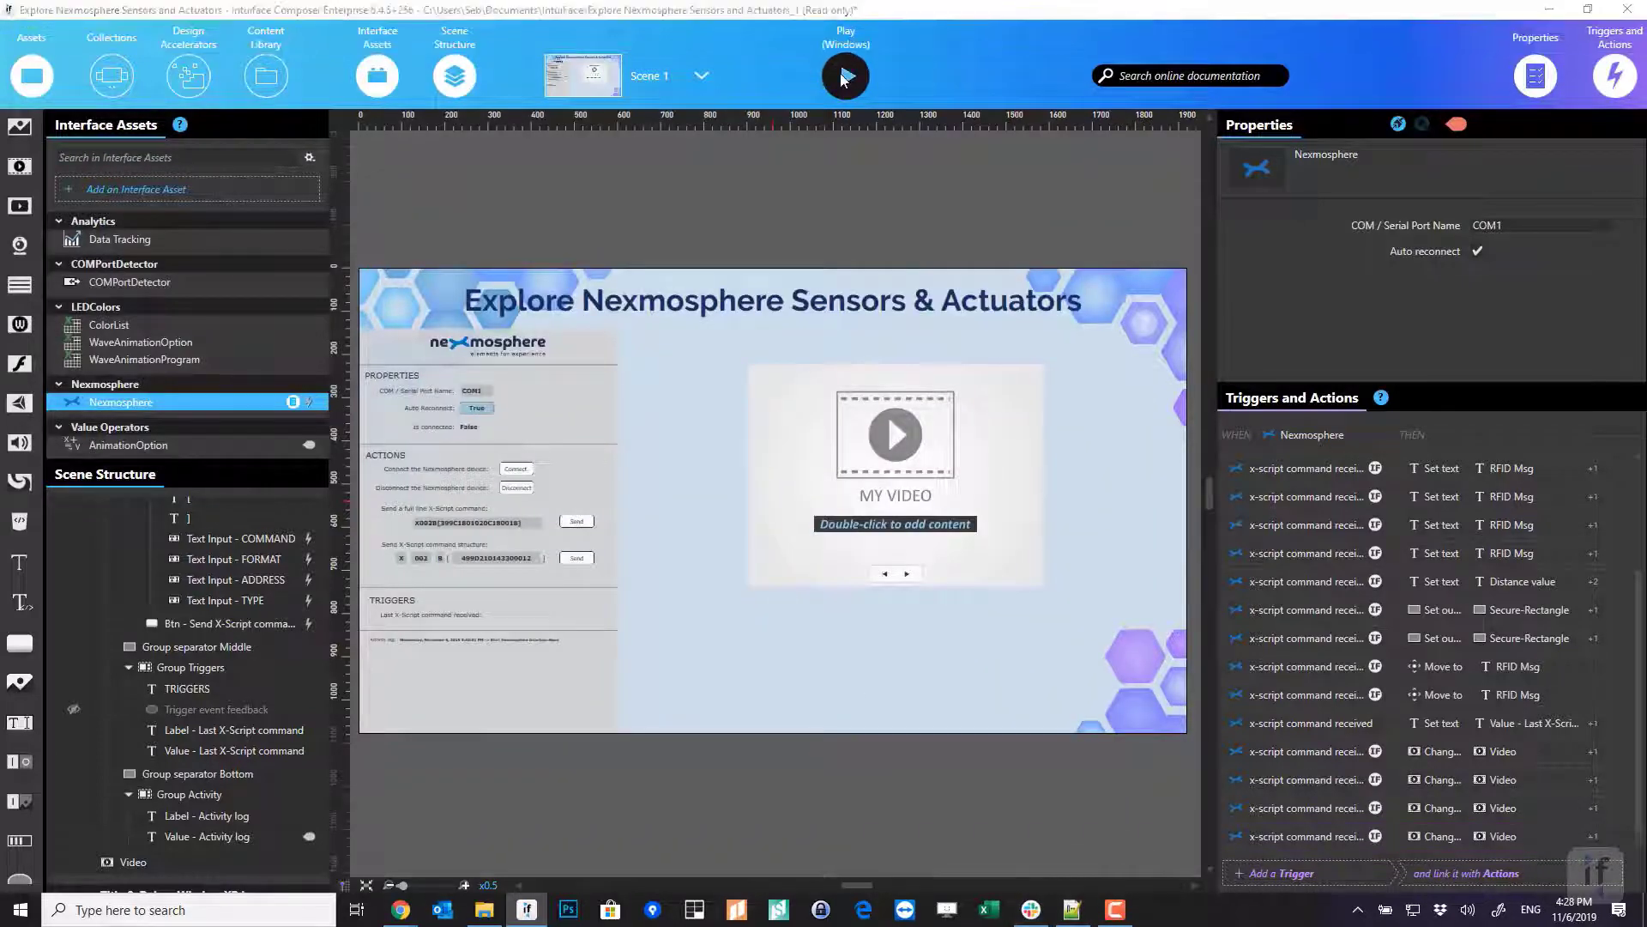
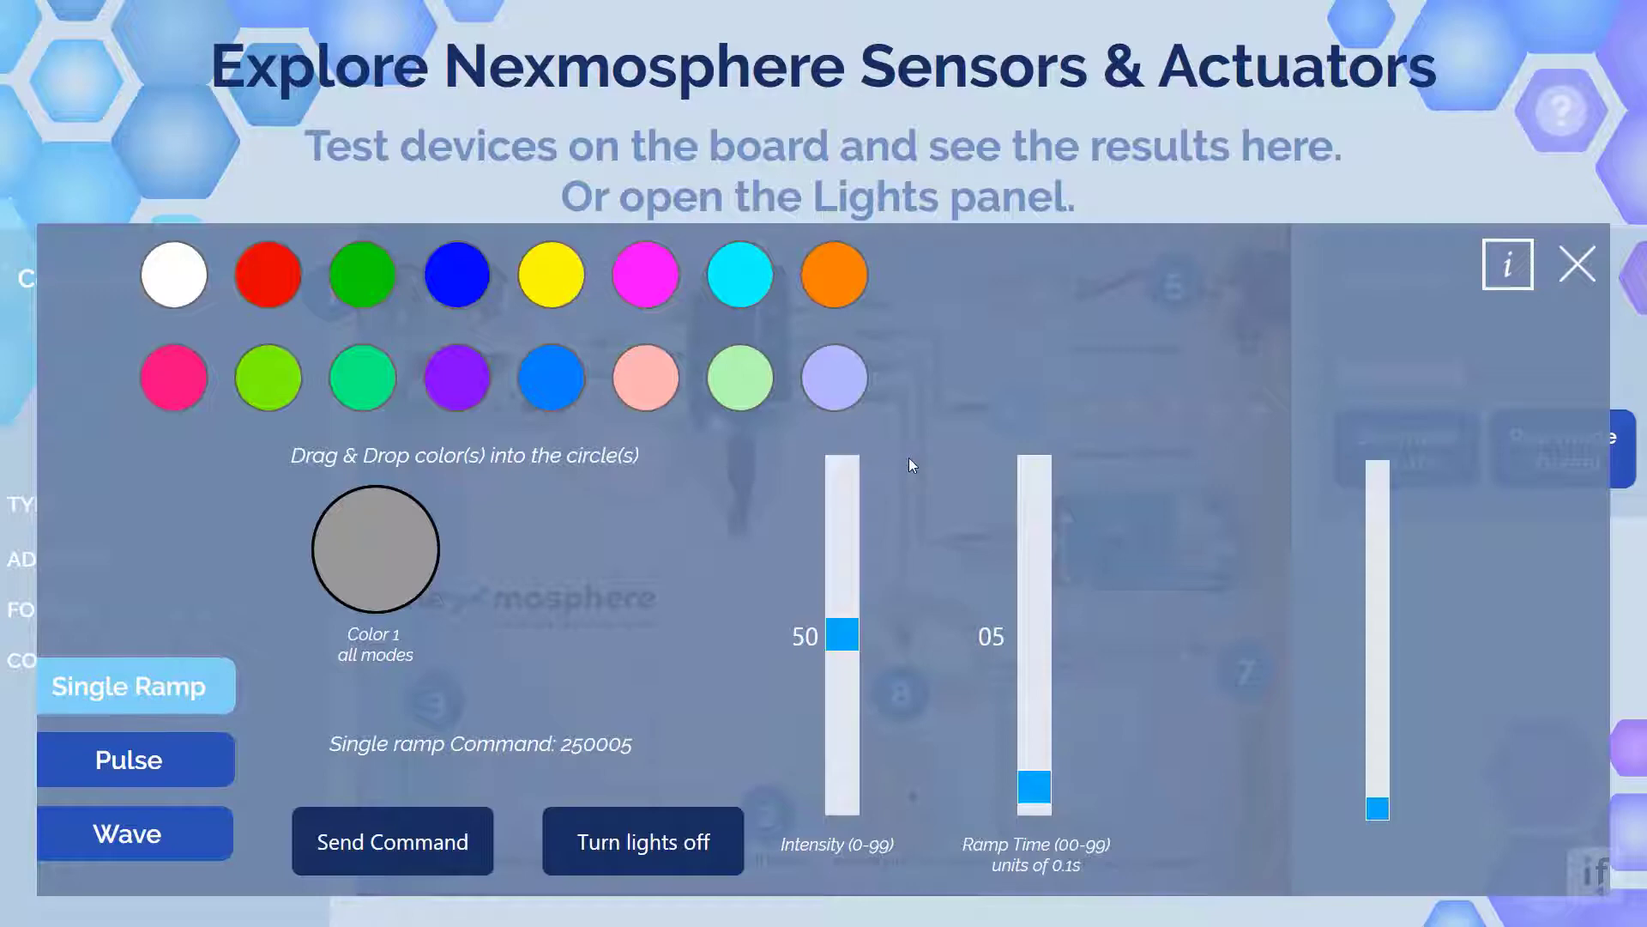
Open the X-Wave LED manual from the Lights panel, page through its LED output command sections and close it
left_click(1506, 265)
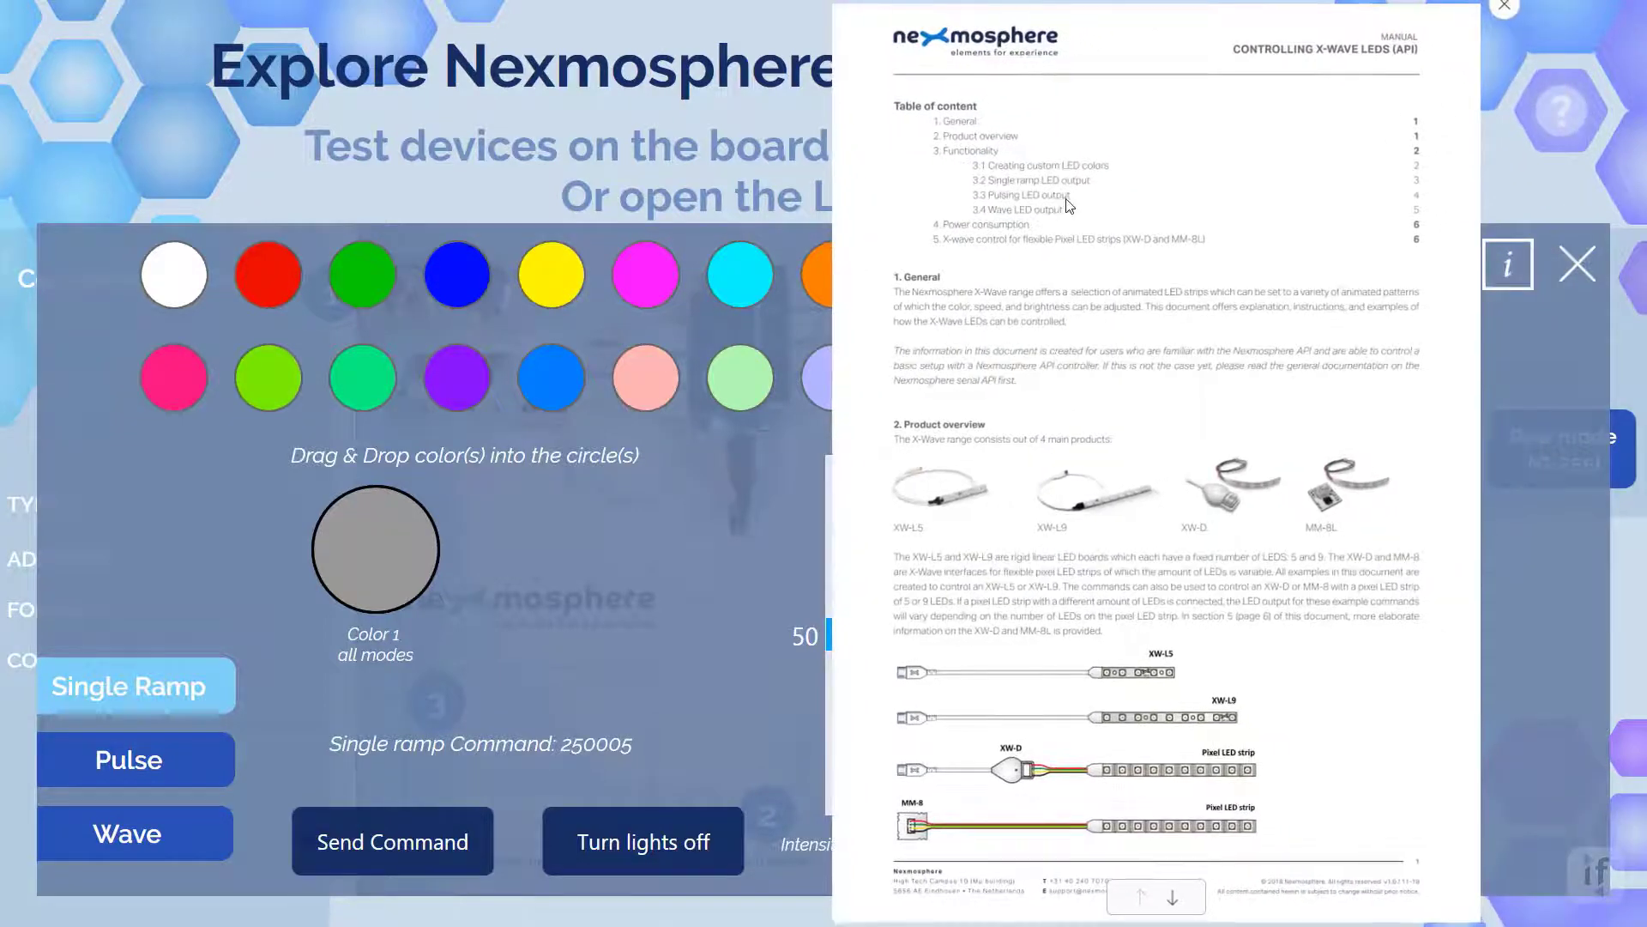
left_click(1172, 897)
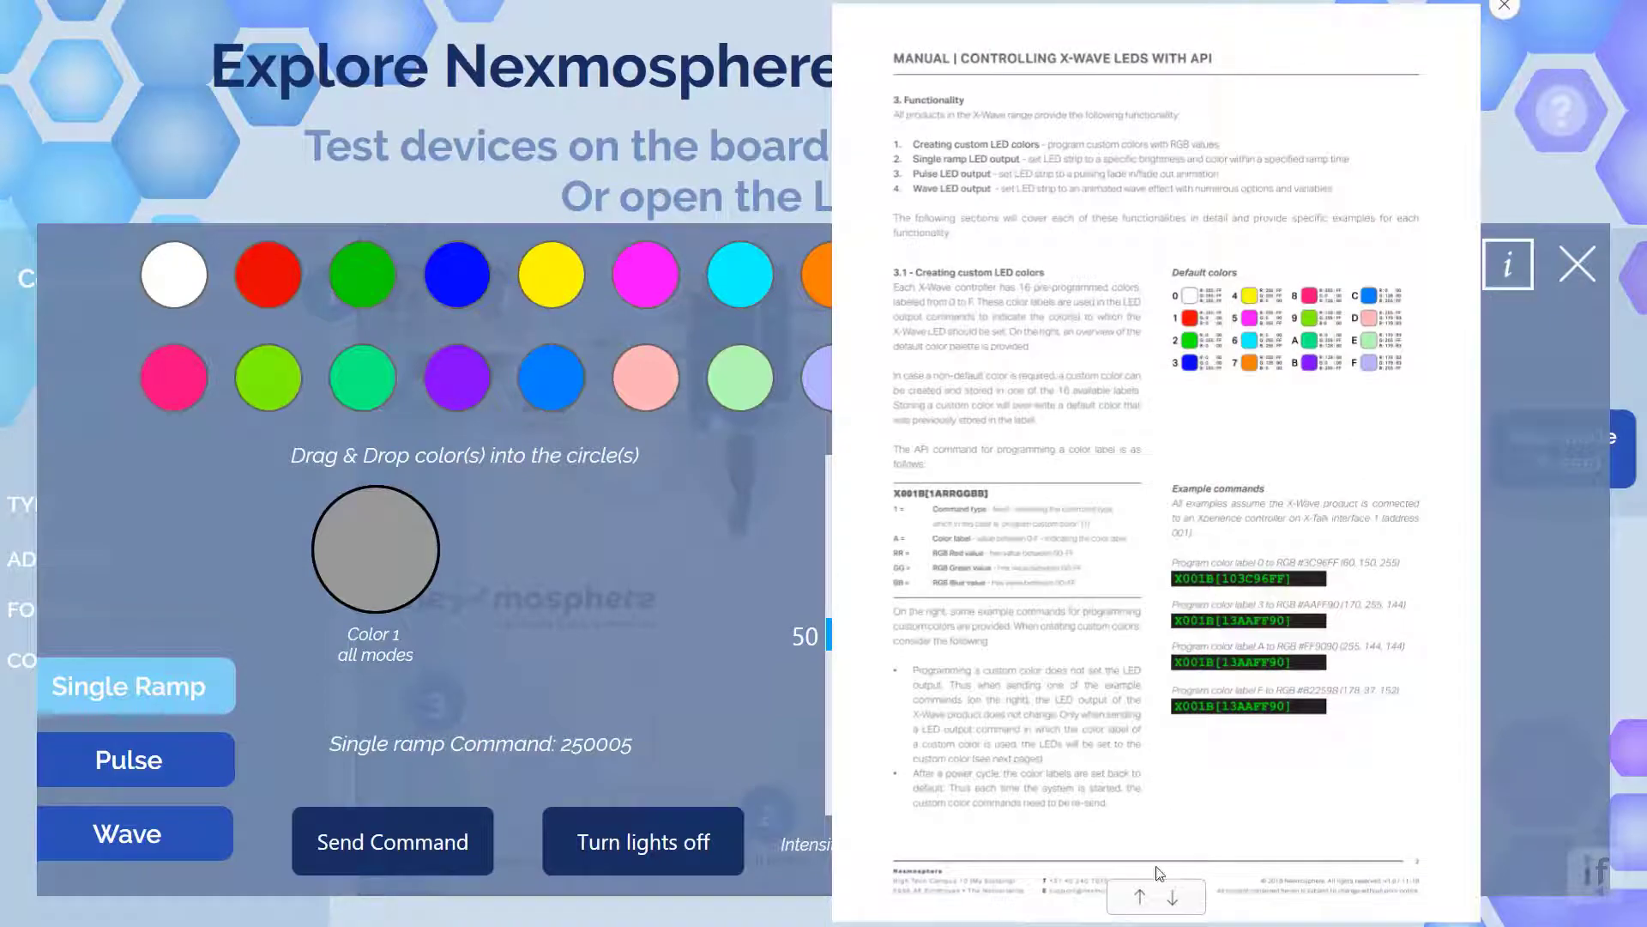
left_click(1174, 897)
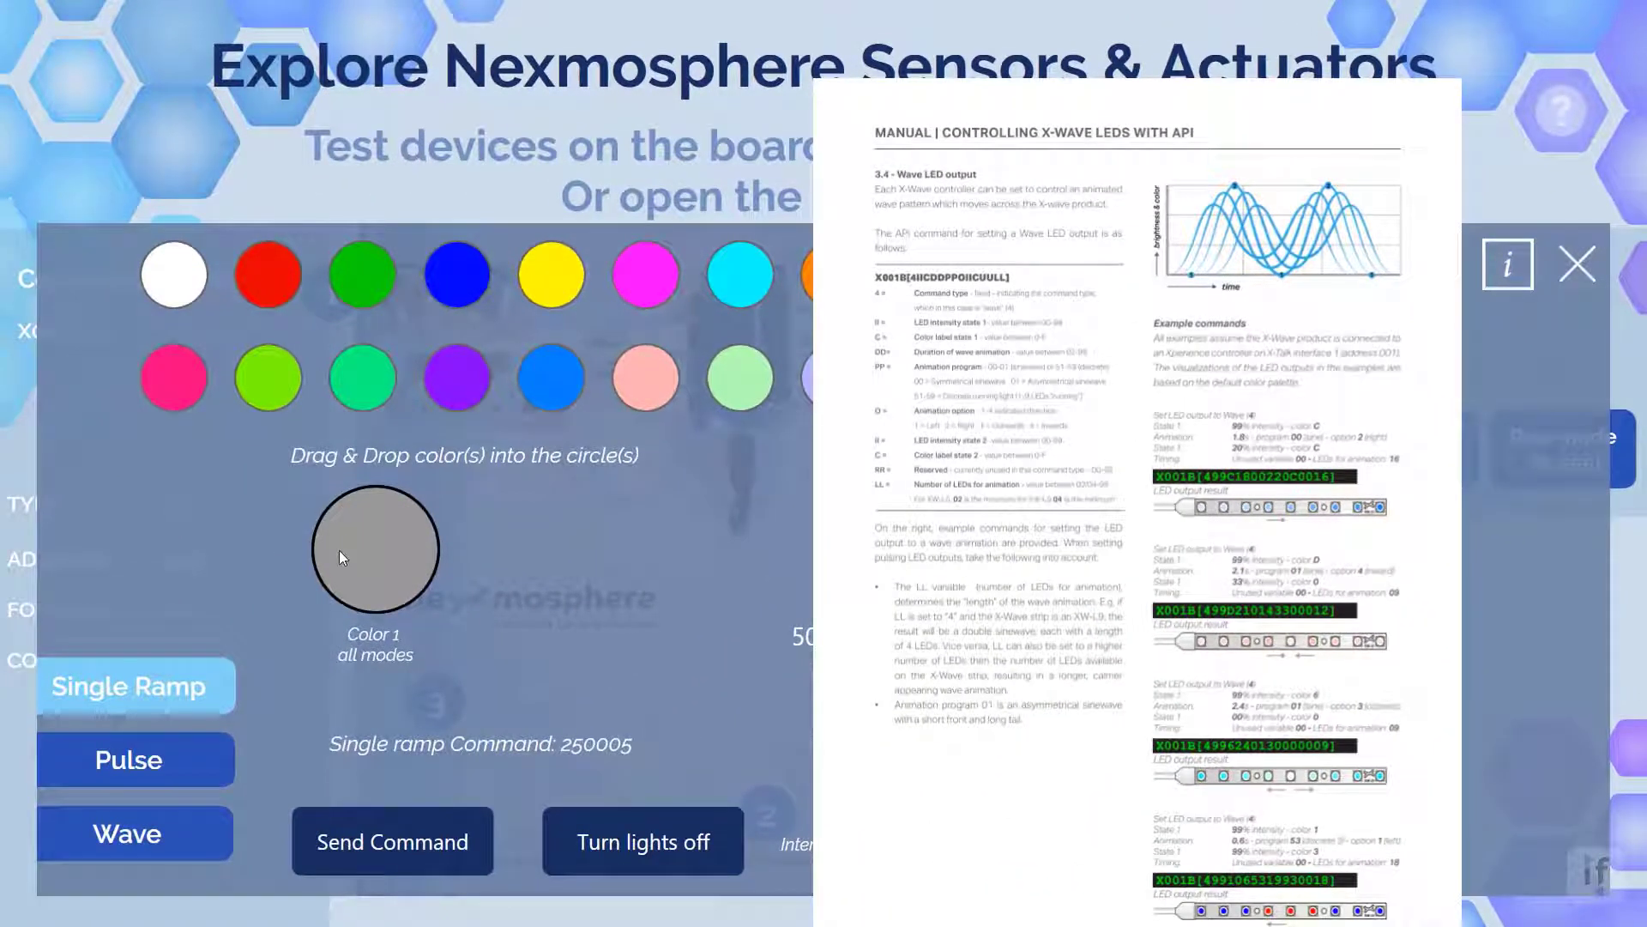
left_click(1489, 86)
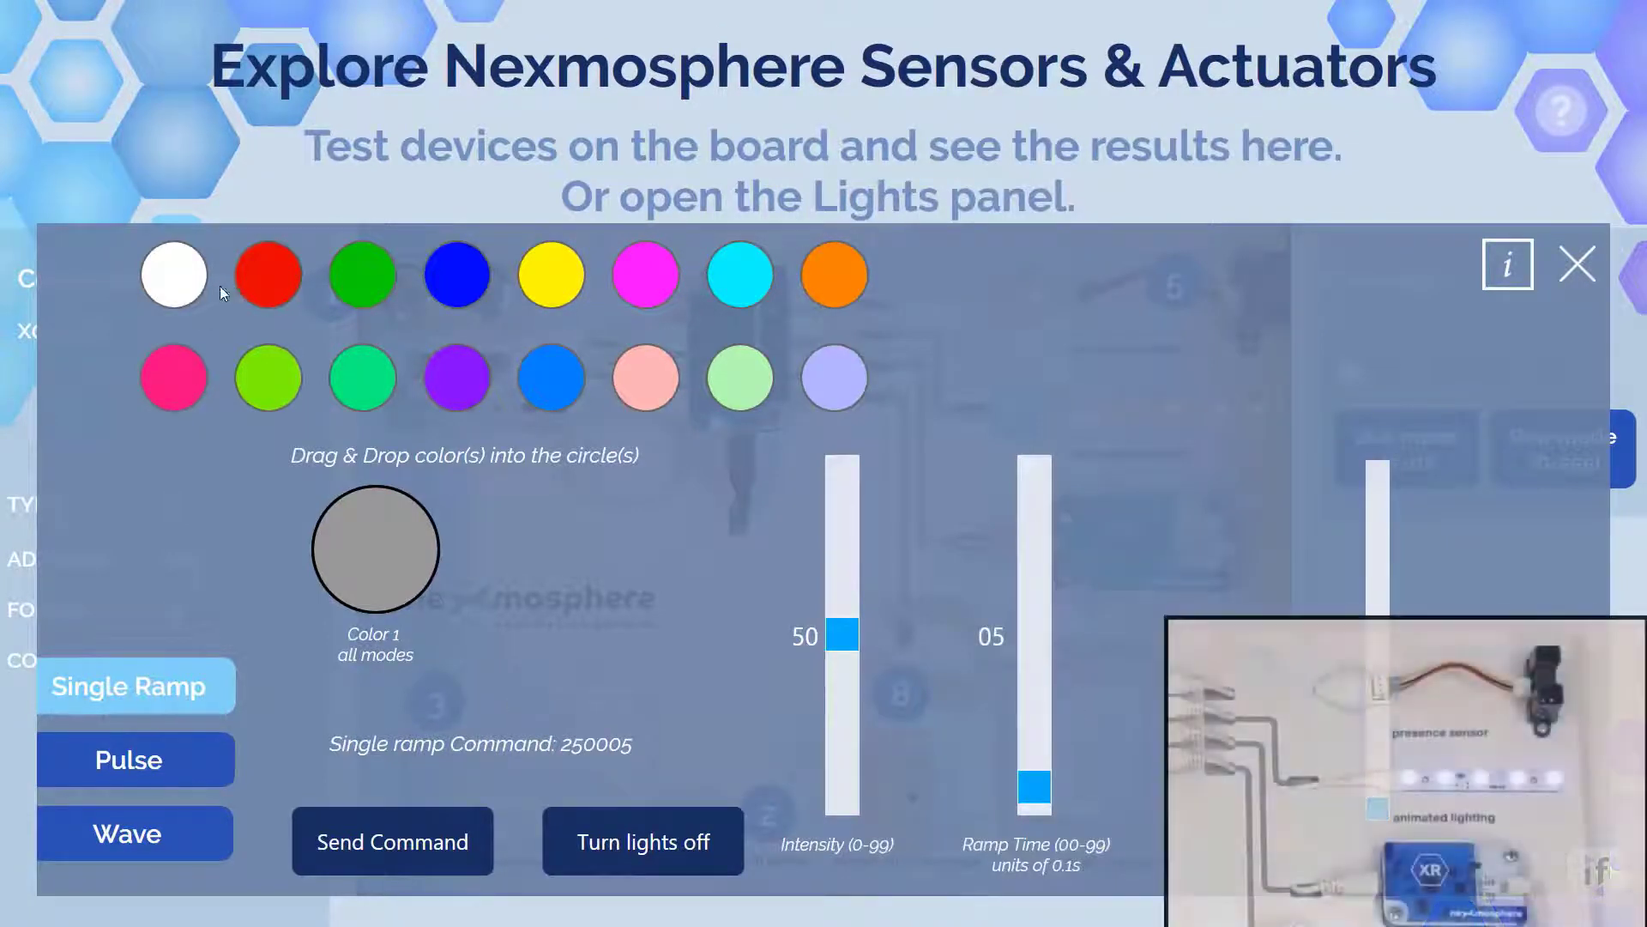
Assign red, green, blue, yellow and magenta in turn to Color 1 in Single Ramp mode to test the LED strip
left_click_drag(267, 275, 377, 548)
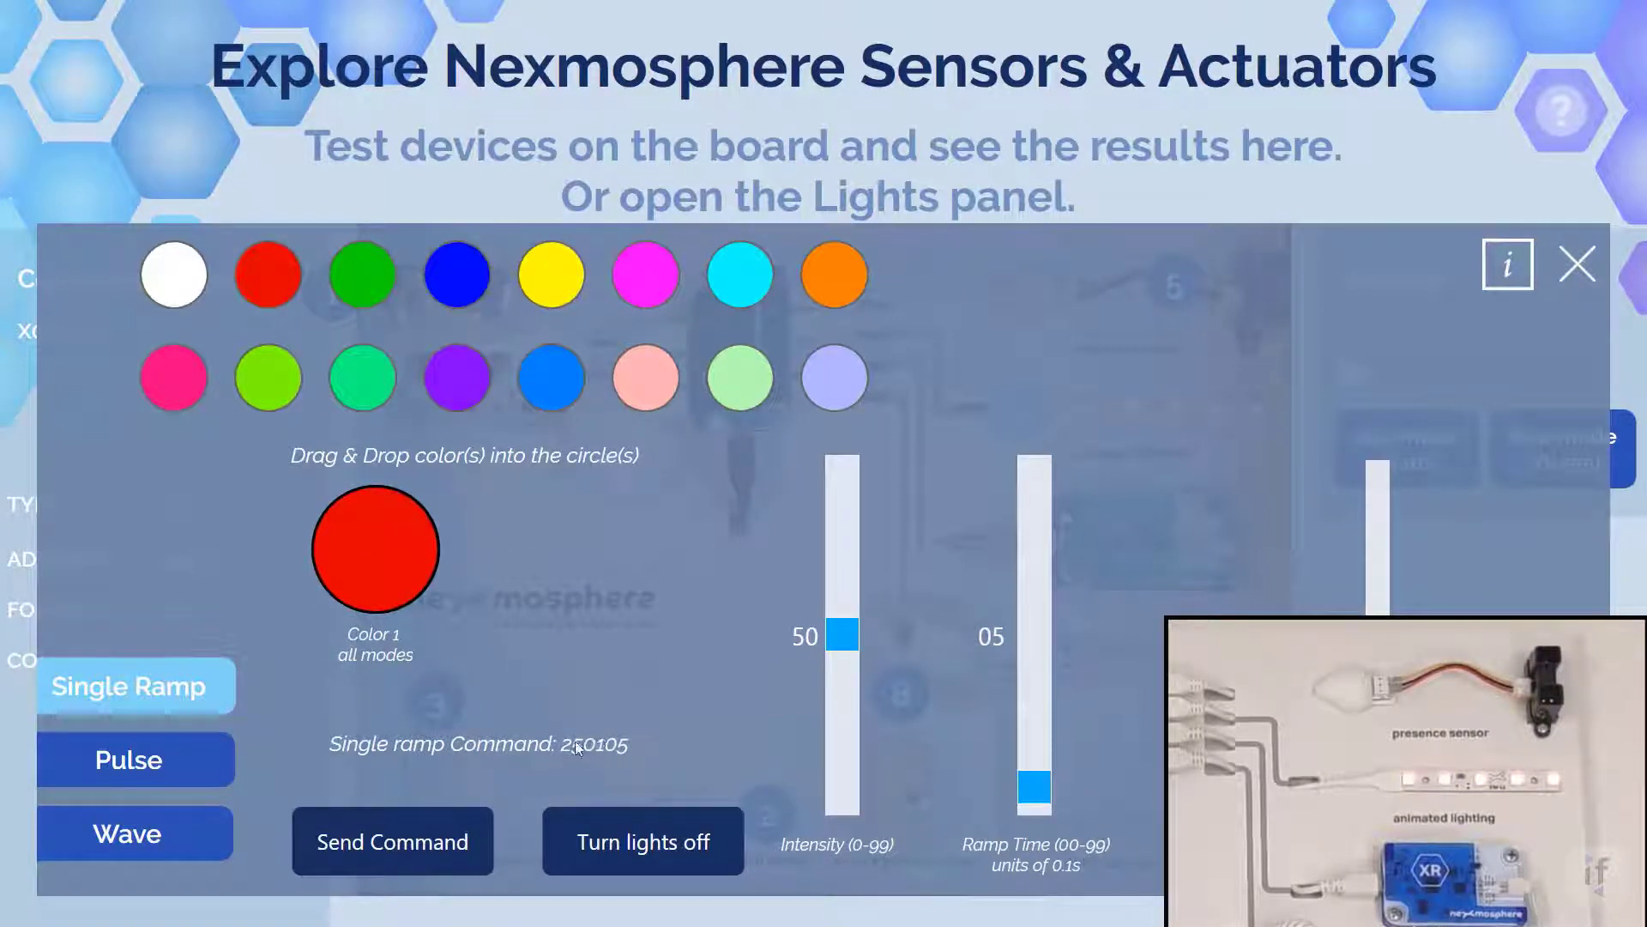
left_click_drag(354, 290, 359, 534)
left_click_drag(456, 276, 368, 549)
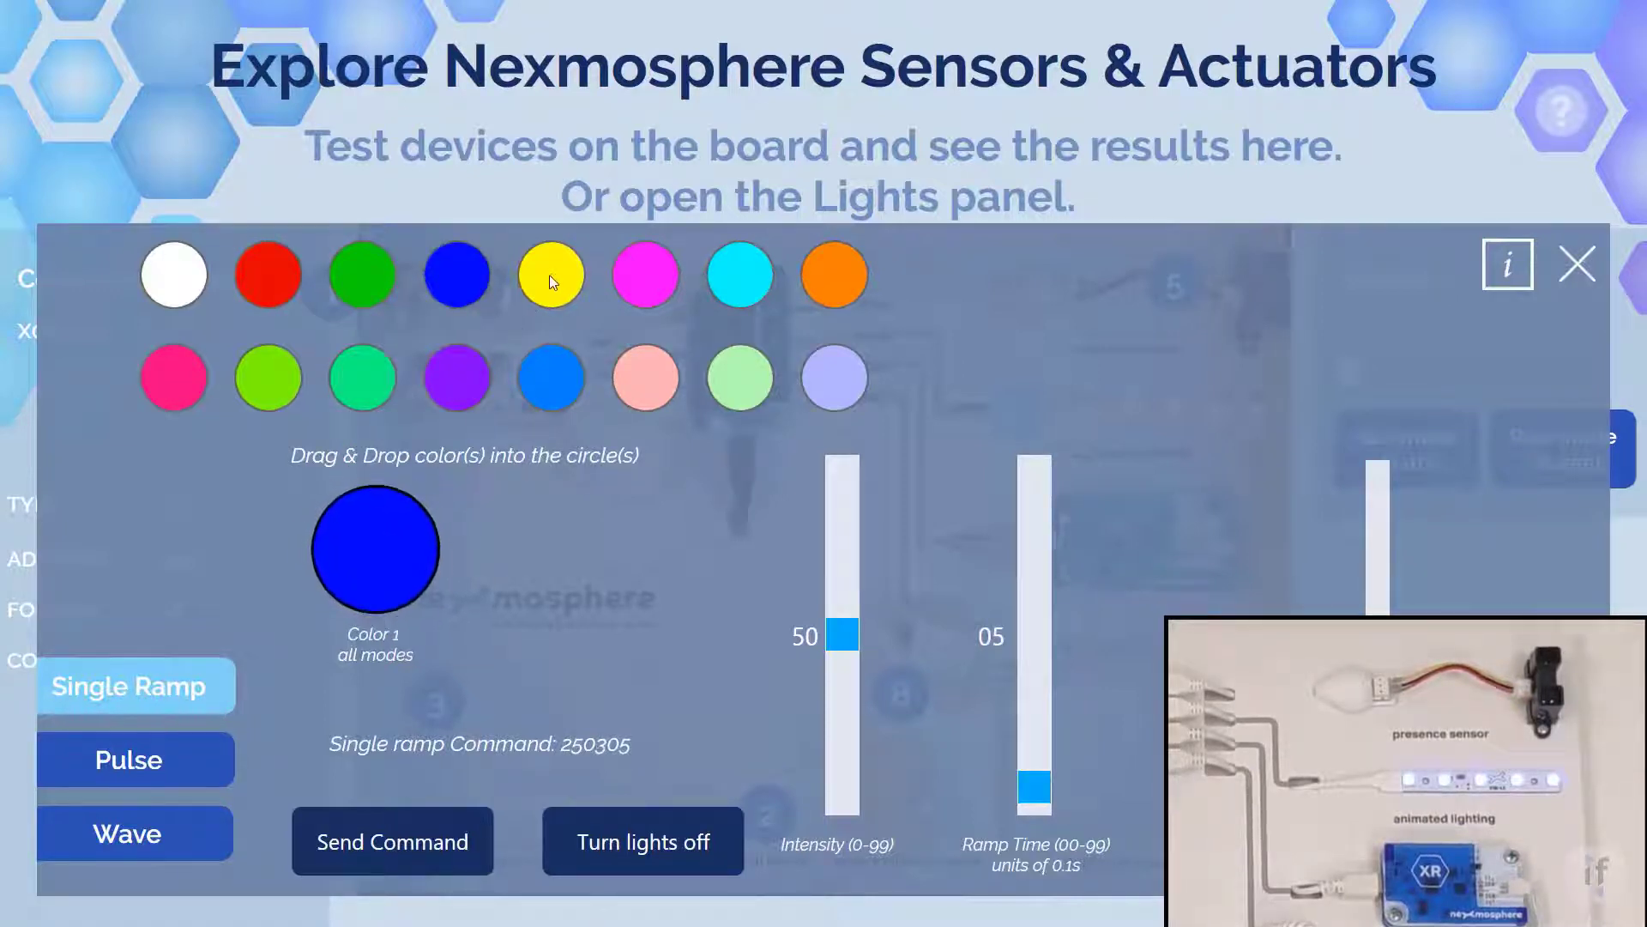
left_click_drag(549, 275, 397, 542)
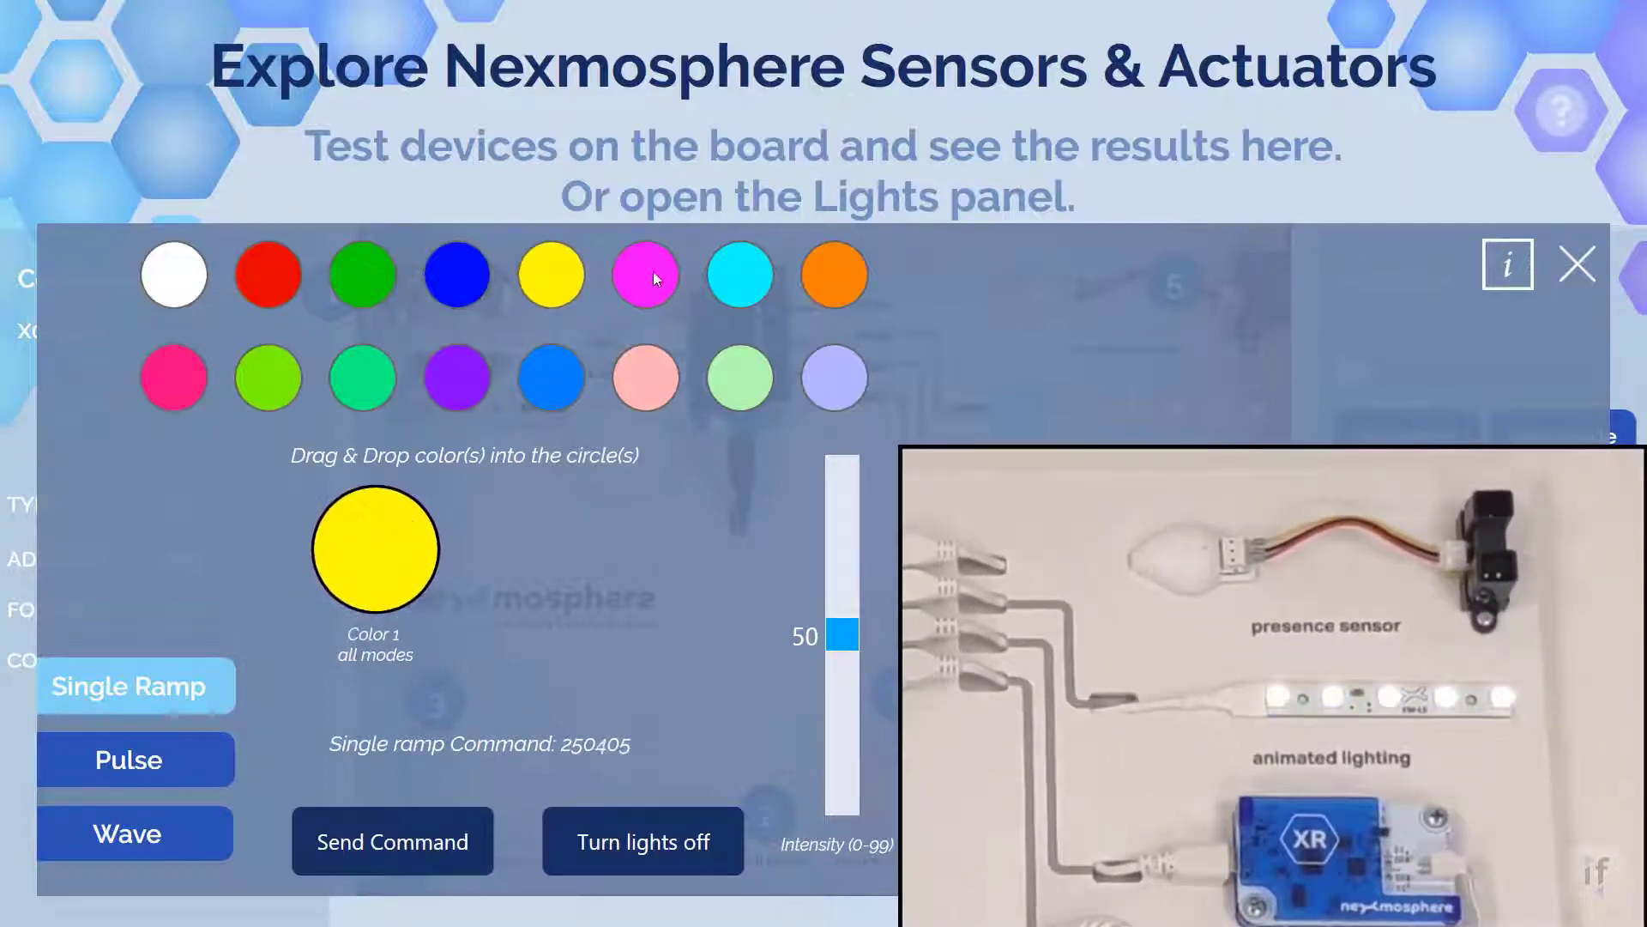
left_click_drag(652, 271, 389, 572)
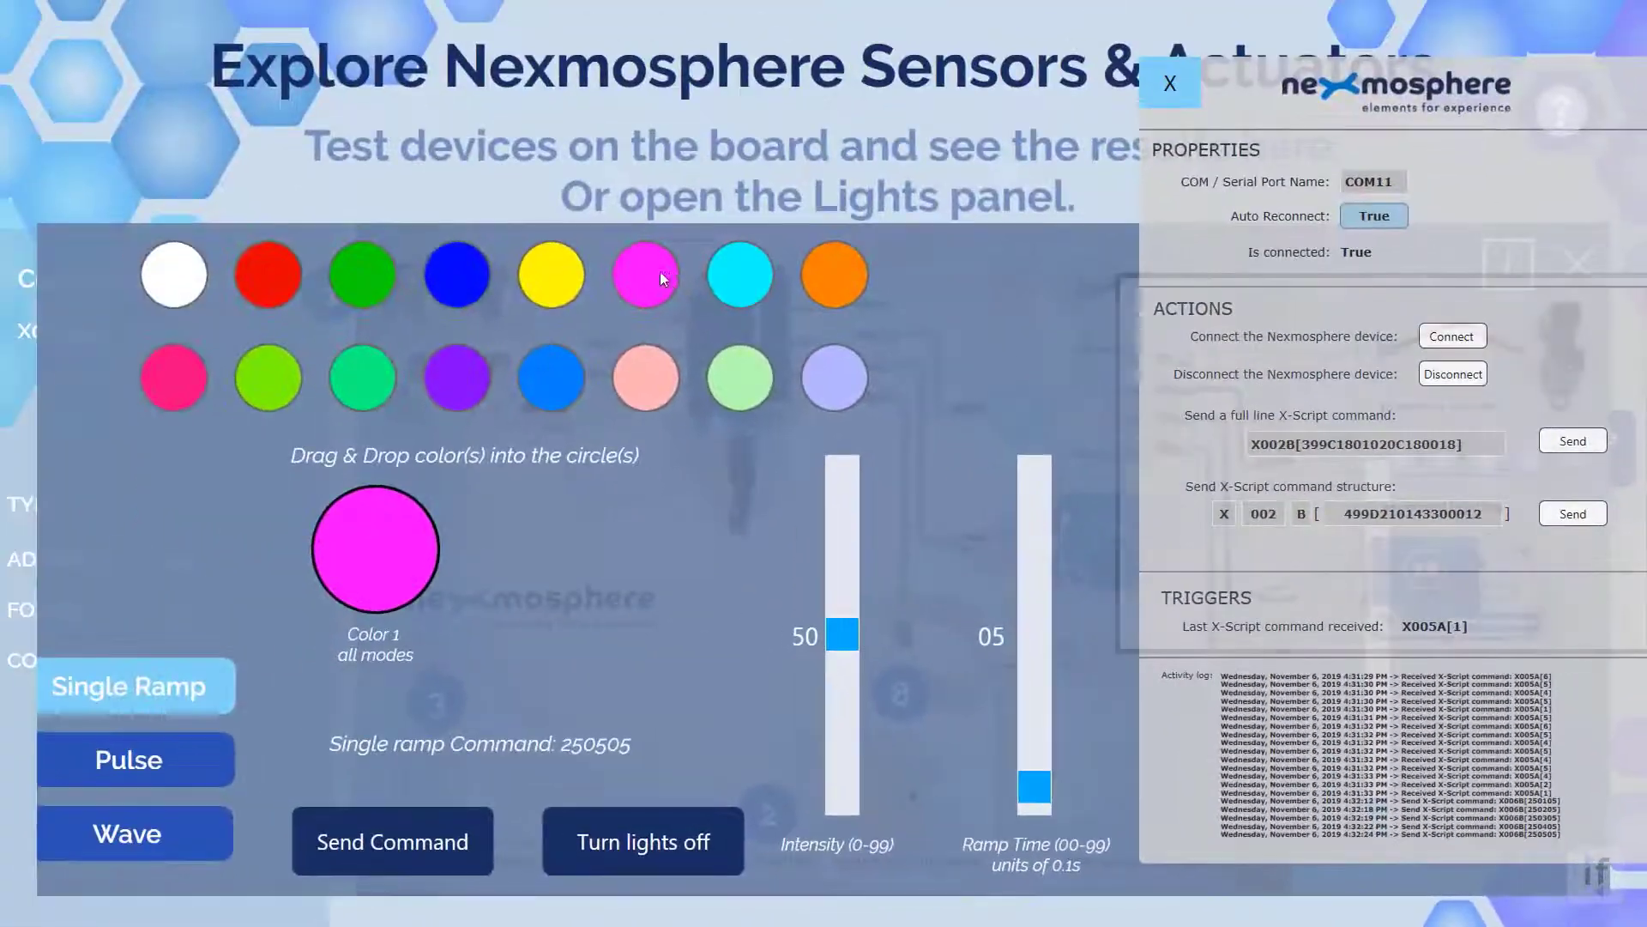
Assign orange to Color 1 in Single Ramp mode and vary the LED intensity, raising it to 99 and ending at 45
left_click_drag(816, 276, 381, 554)
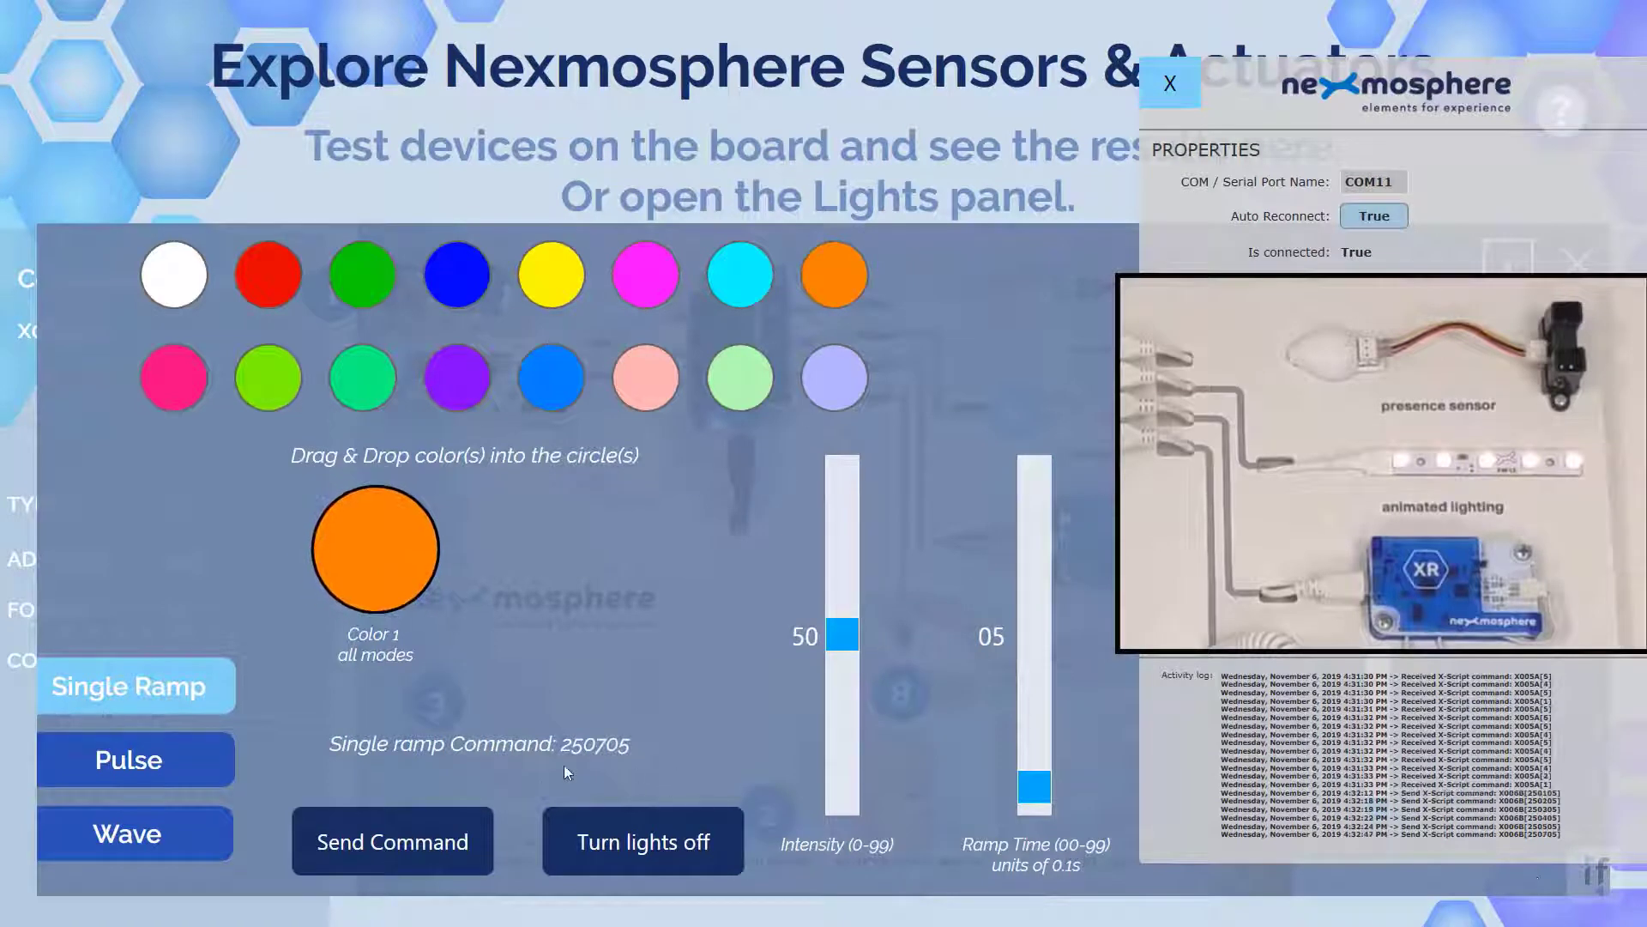
left_click_drag(838, 639, 842, 470)
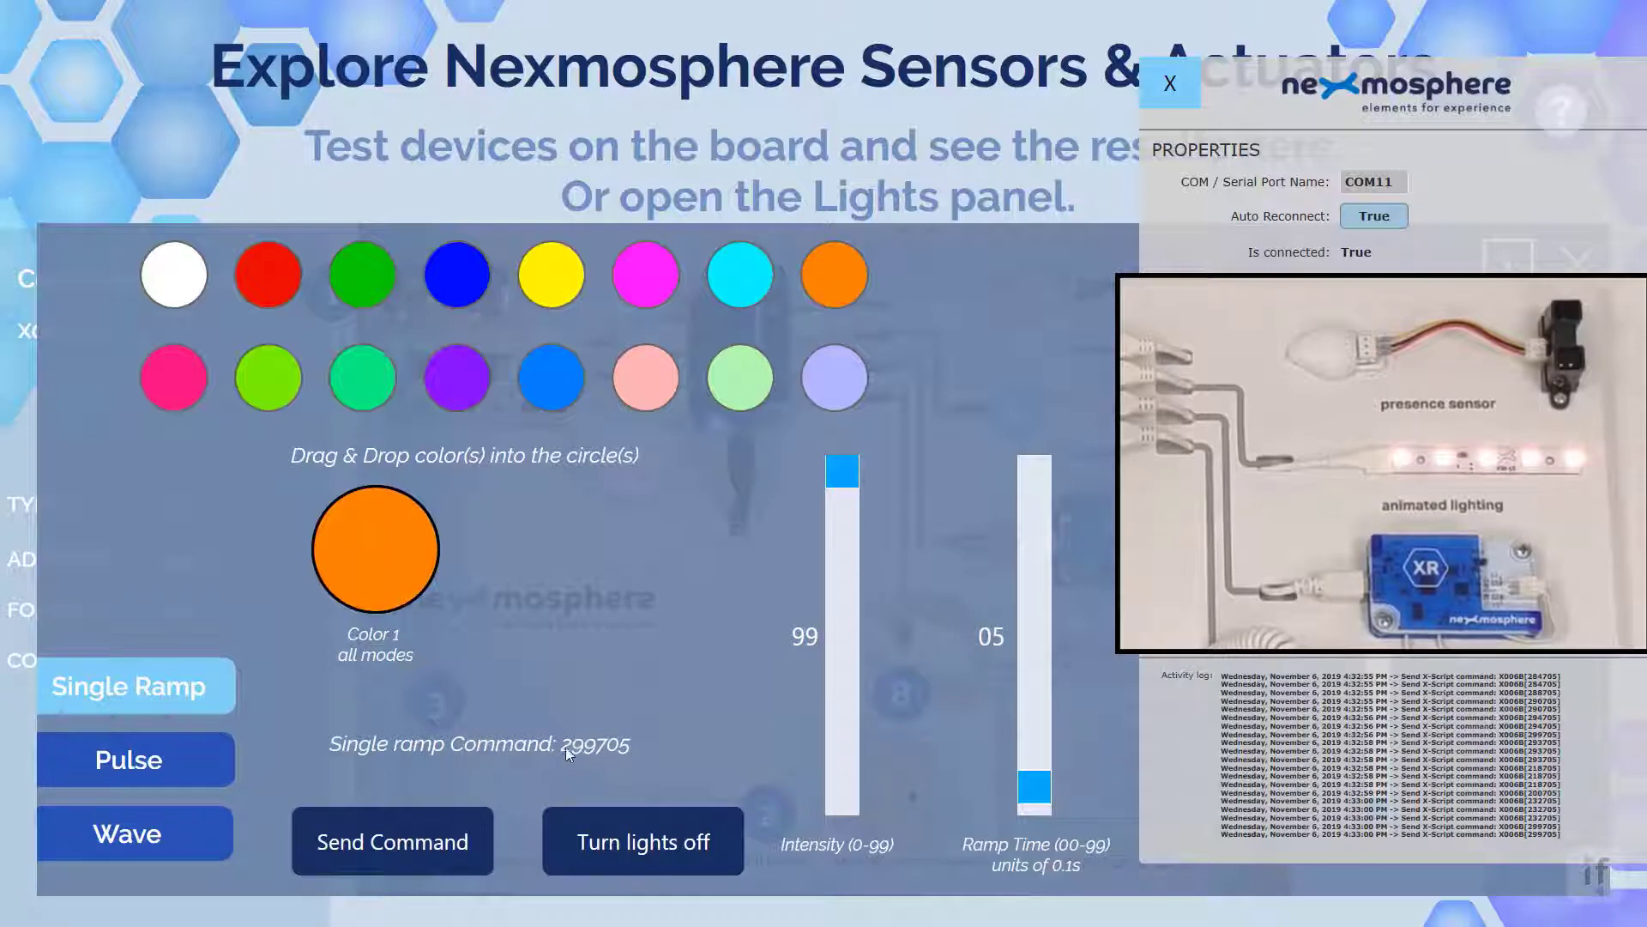
left_click(852, 677)
mouse_move(852, 677)
left_mouse_down()
mouse_move(846, 842)
mouse_move(831, 461)
mouse_move(836, 649)
left_mouse_up()
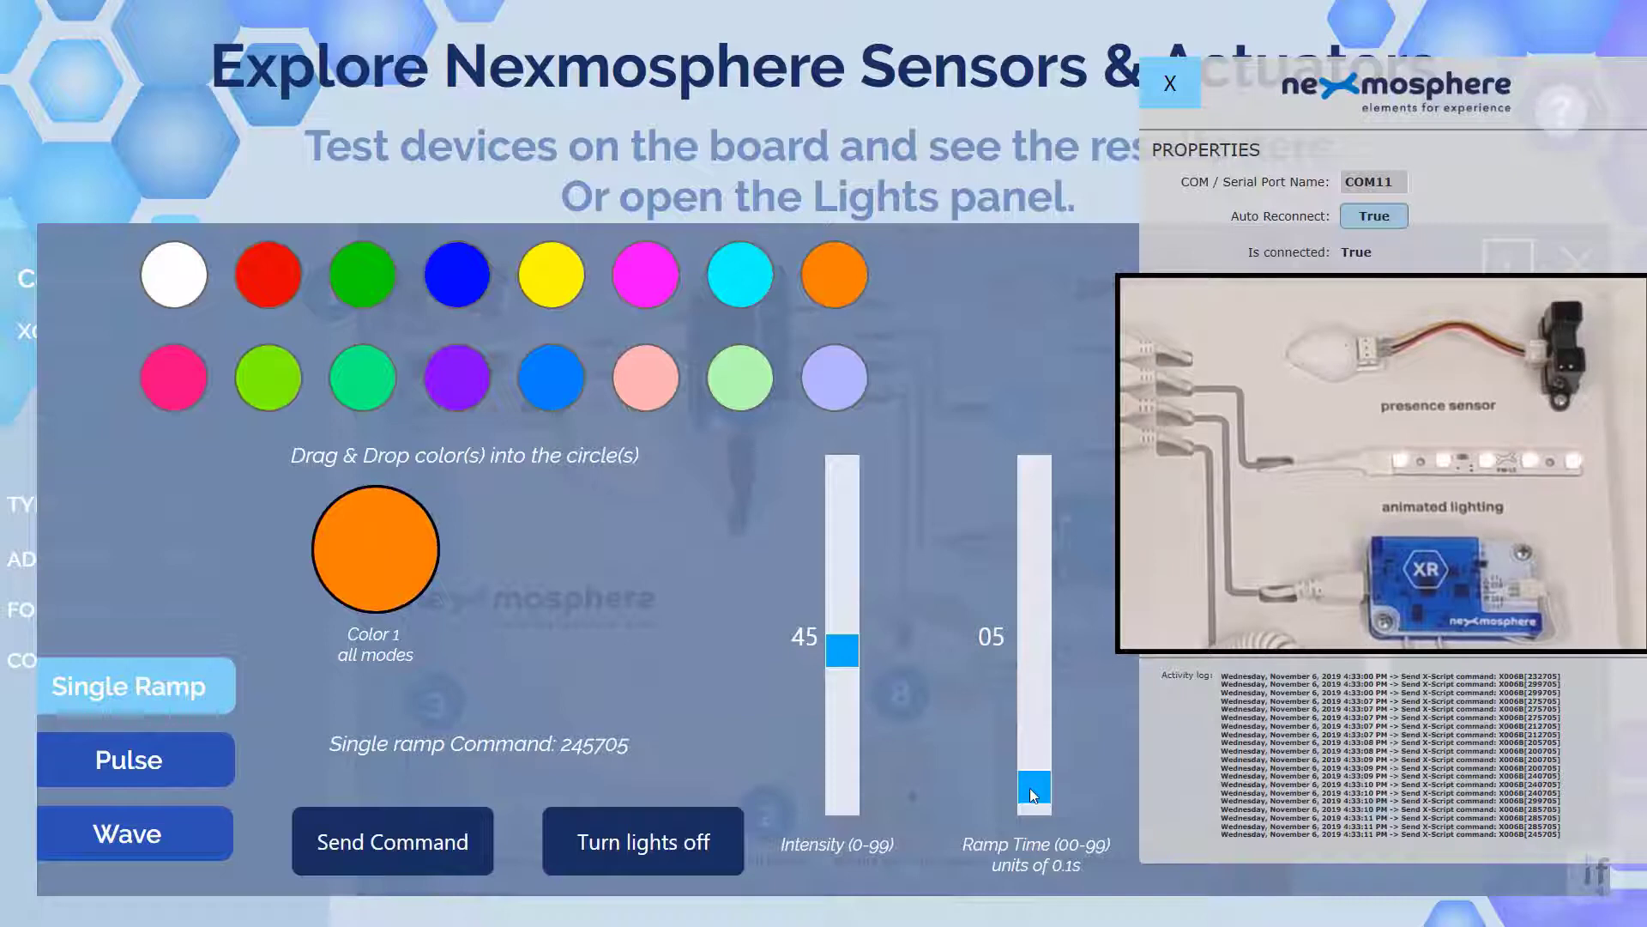
Test the ramp time by assigning blue to Color 1 with it set to 50, and red with it set to 00
left_click_drag(1024, 786, 1031, 645)
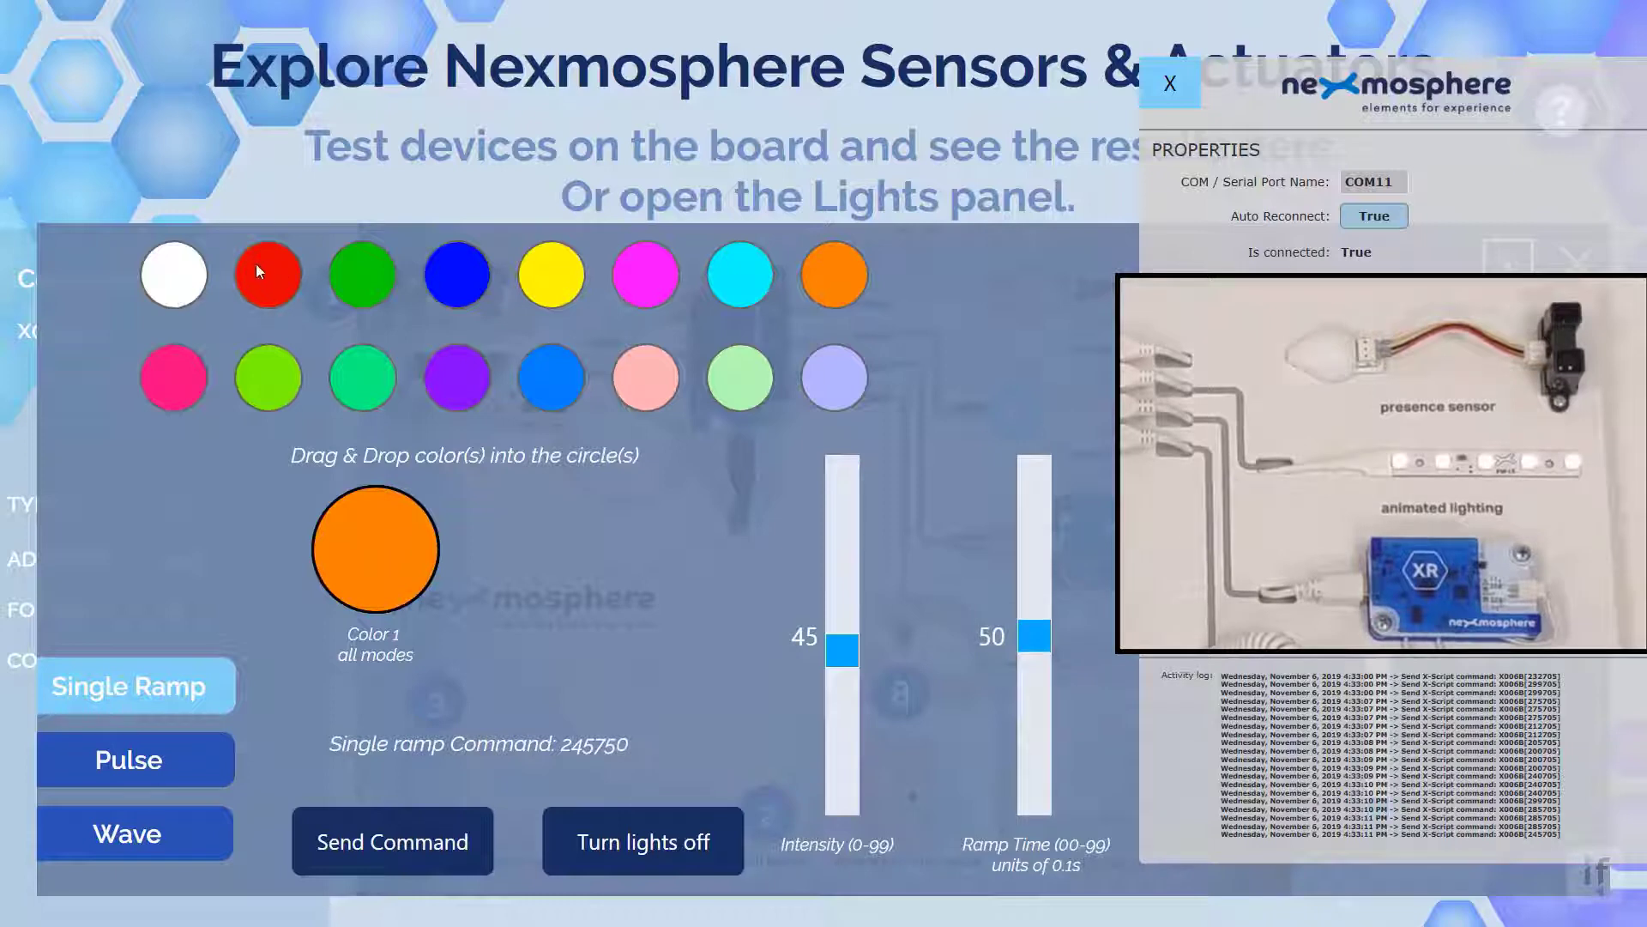
left_click_drag(457, 270, 390, 544)
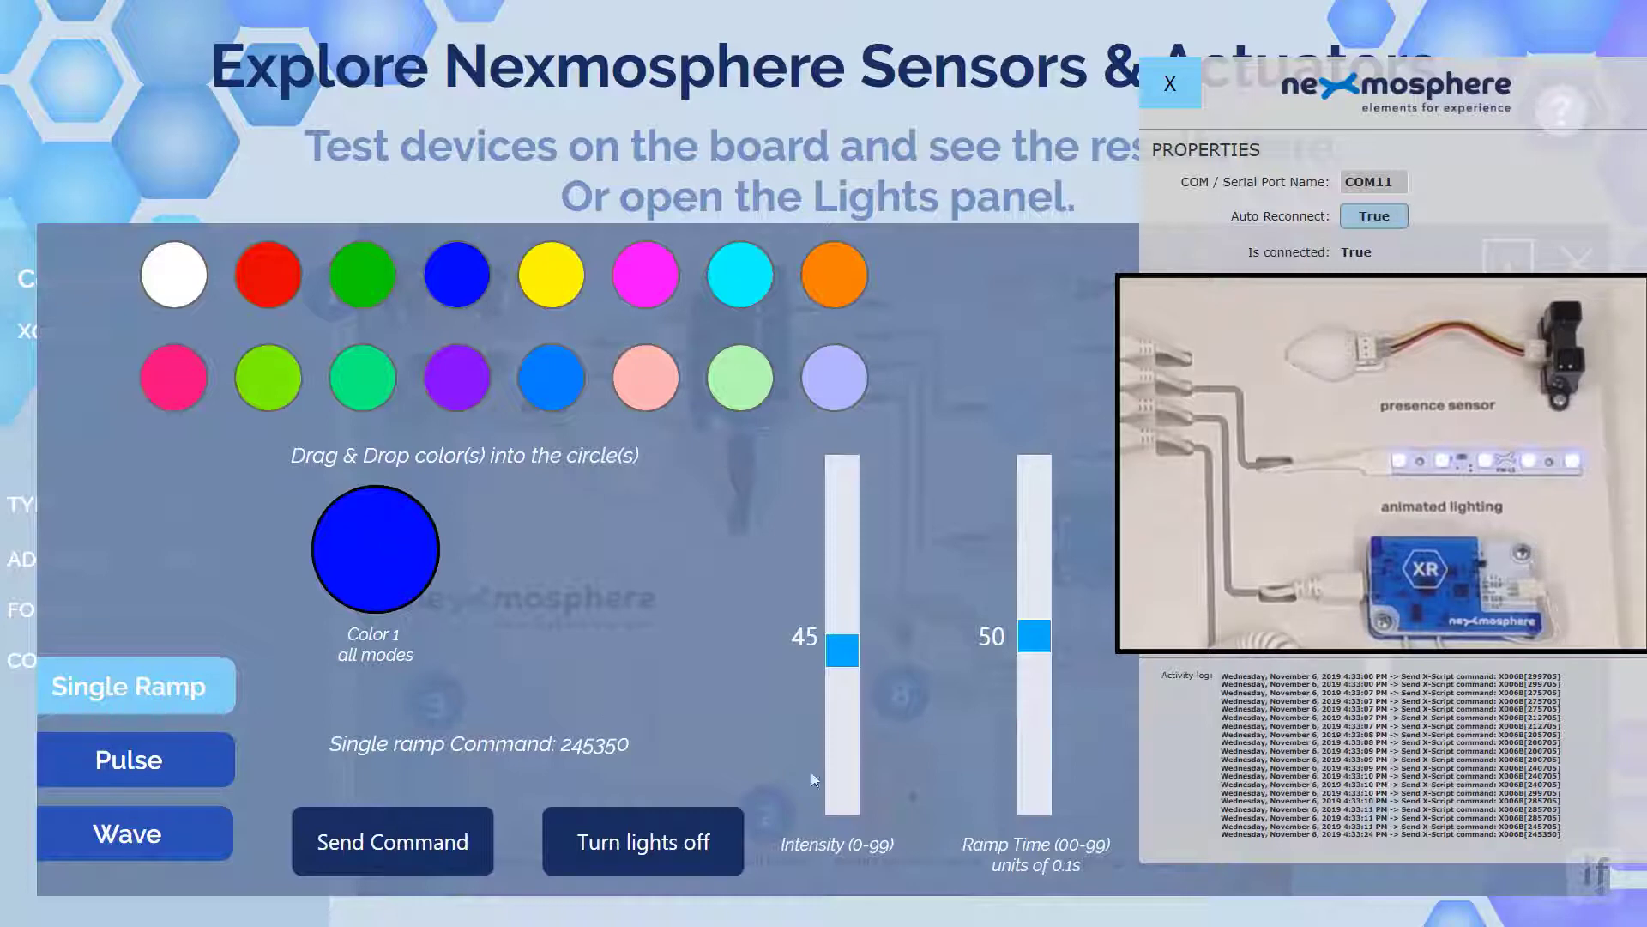
left_click_drag(1032, 642, 1046, 864)
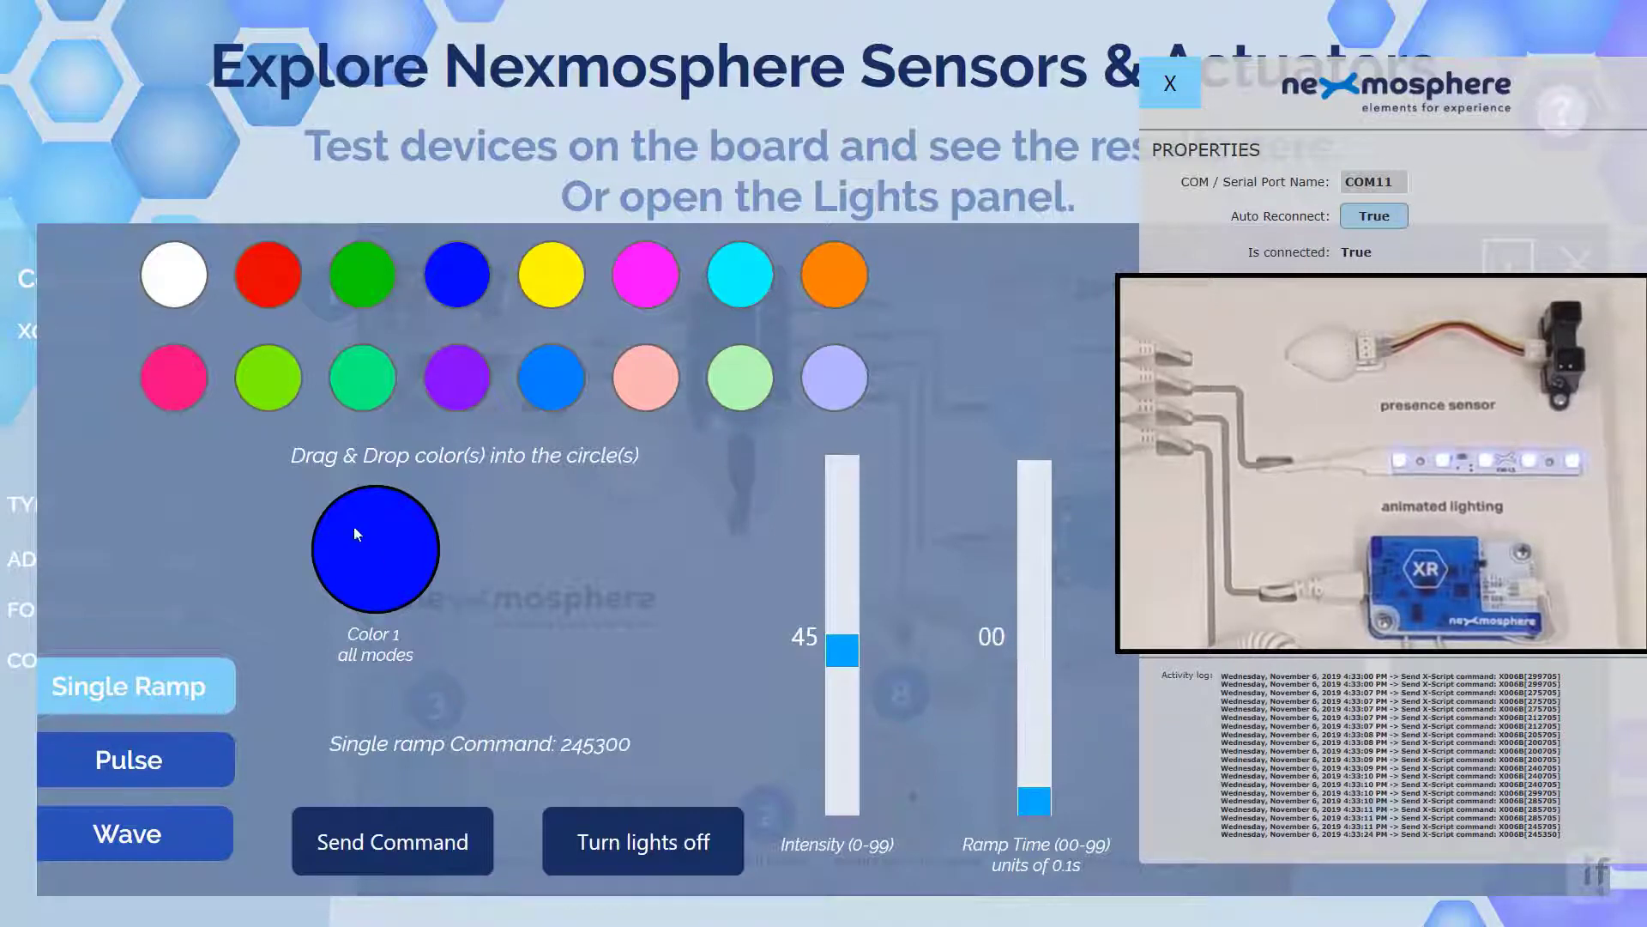
left_click_drag(266, 271, 369, 553)
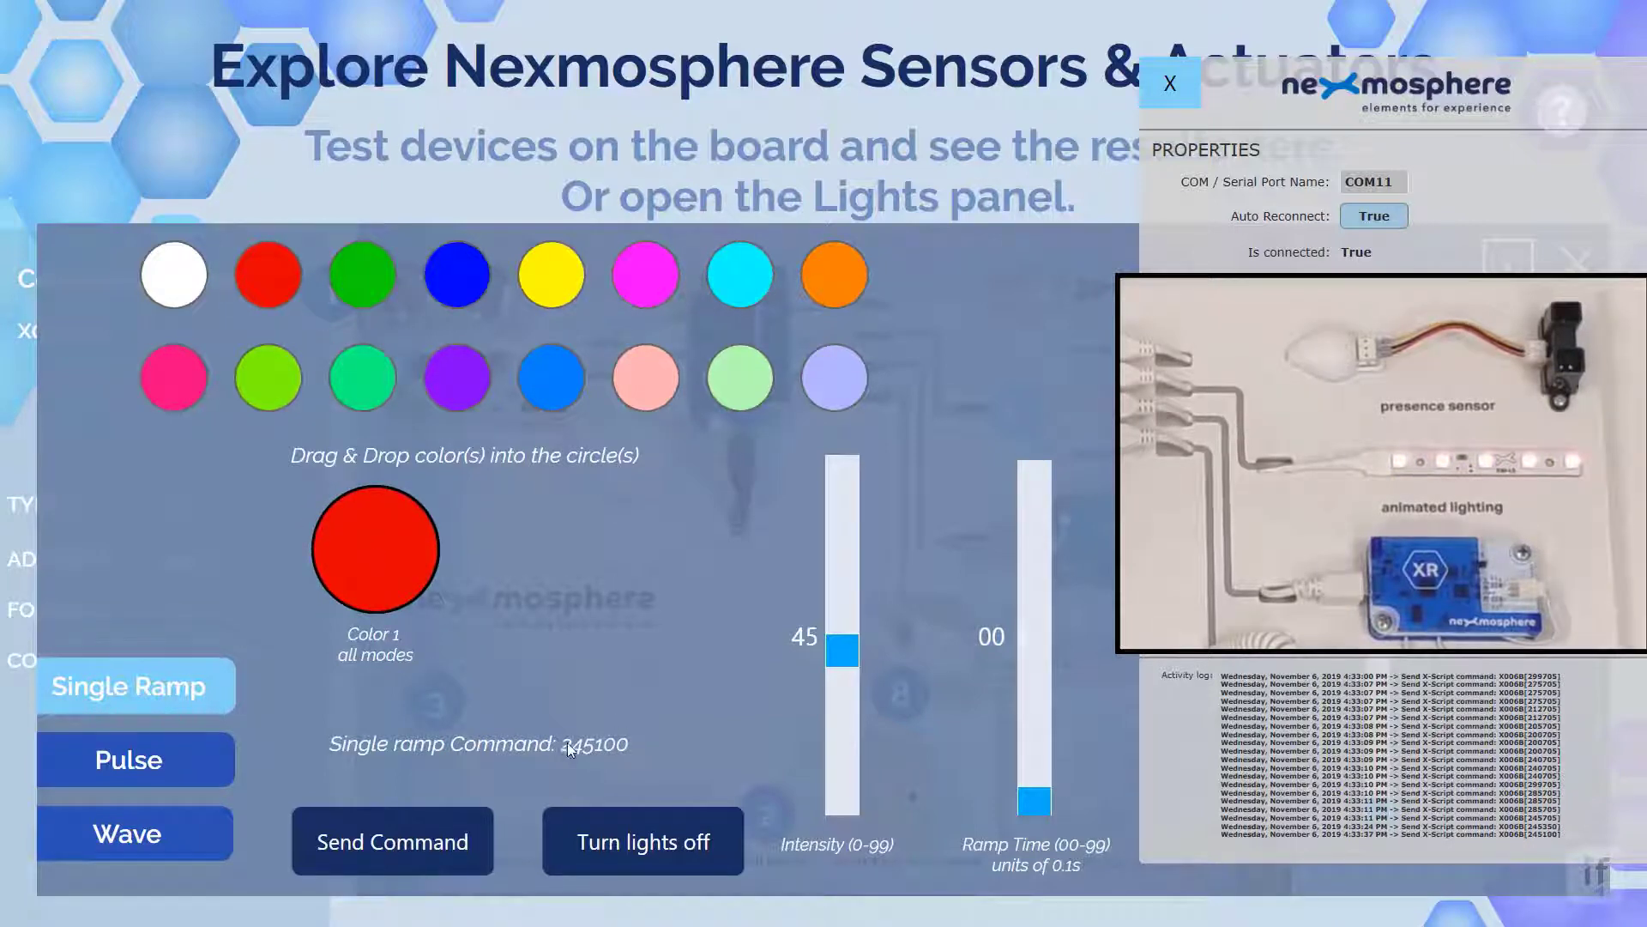
Close the Nexmosphere properties overlay and open the X-Wave LED manual at section 3.2, Single ramp LED output
left_click(1173, 86)
left_click(1521, 260)
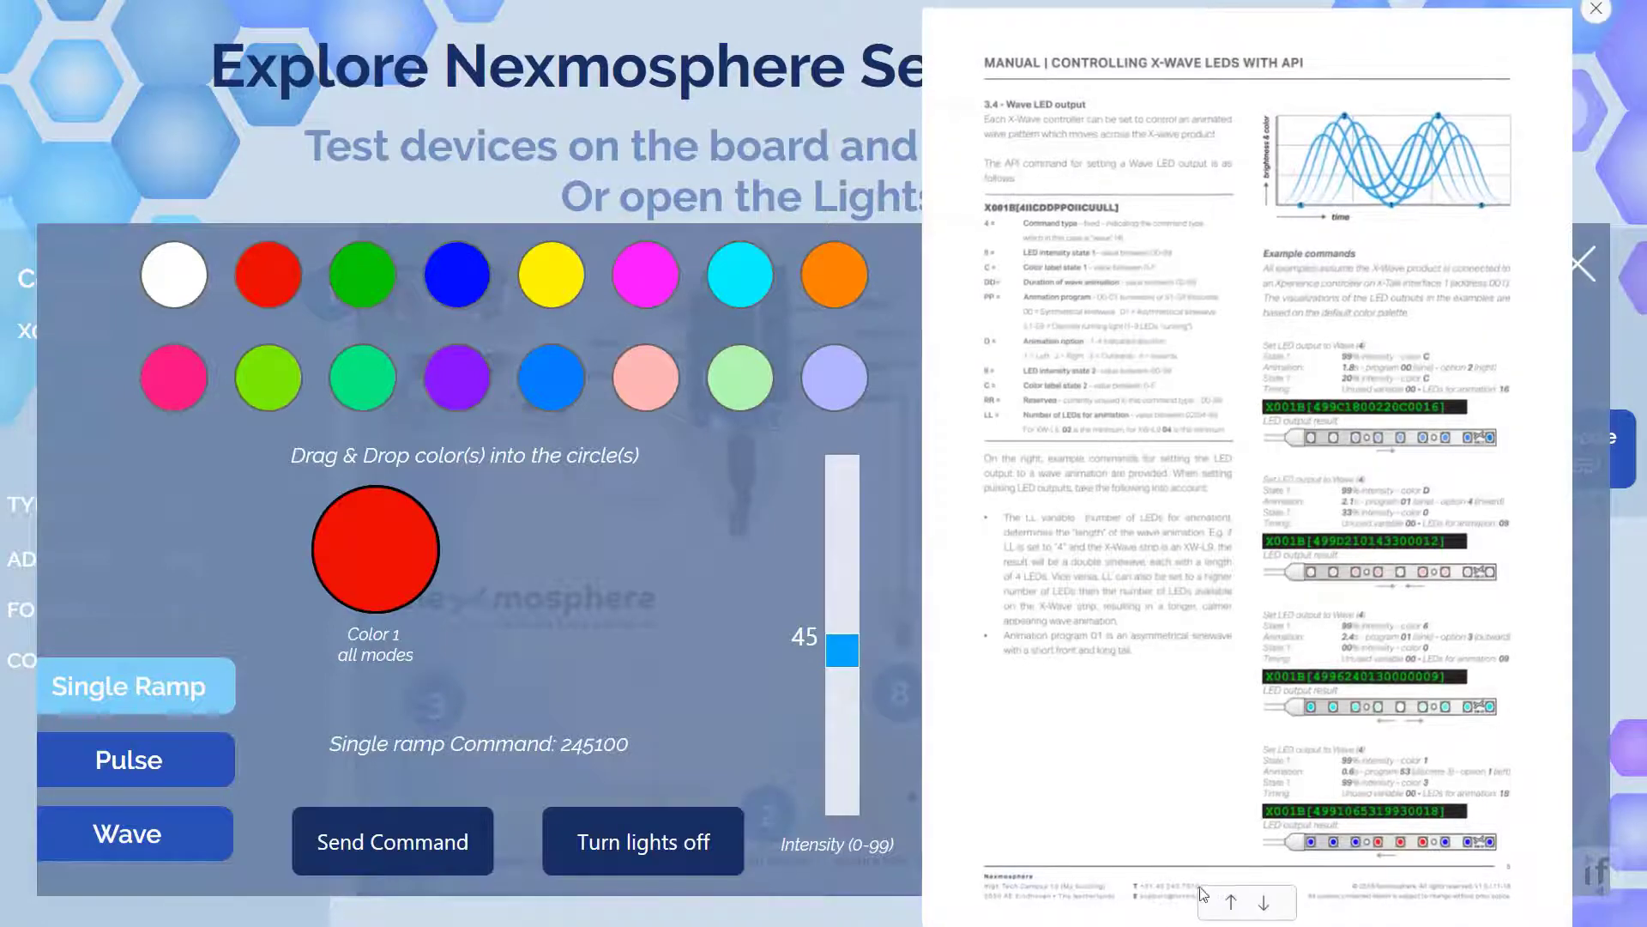
left_click(1233, 901)
left_click(1233, 901)
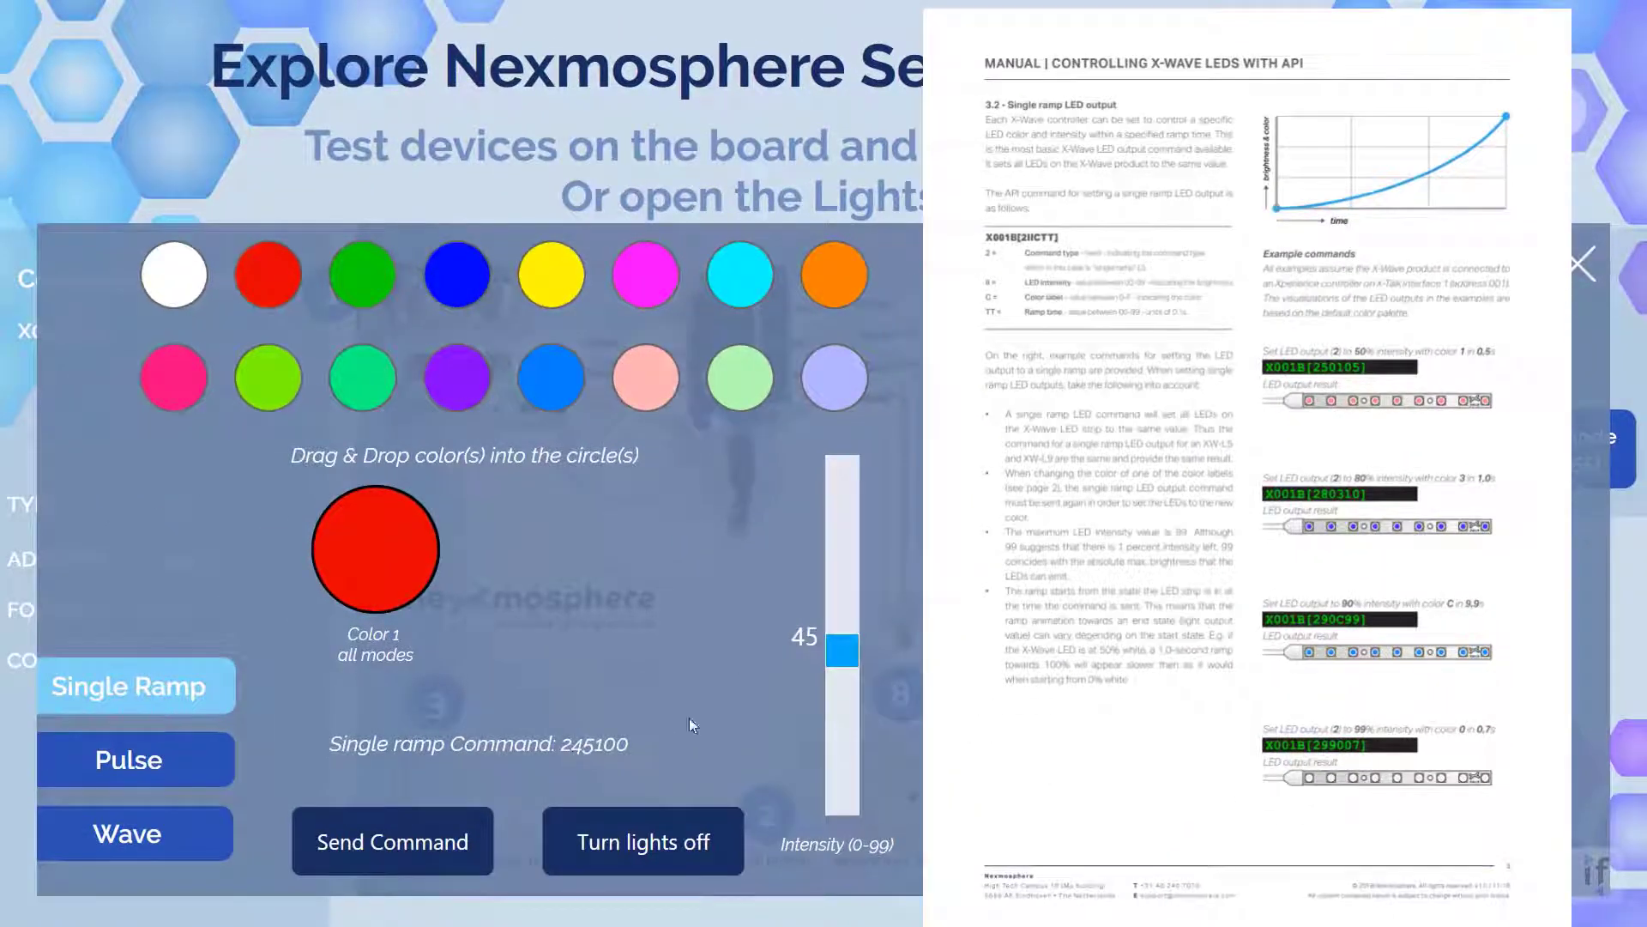
Set the intensity to 24 and Color 1 to light pink, checking the default color labels in the manual before closing it
left_click_drag(857, 645, 842, 722)
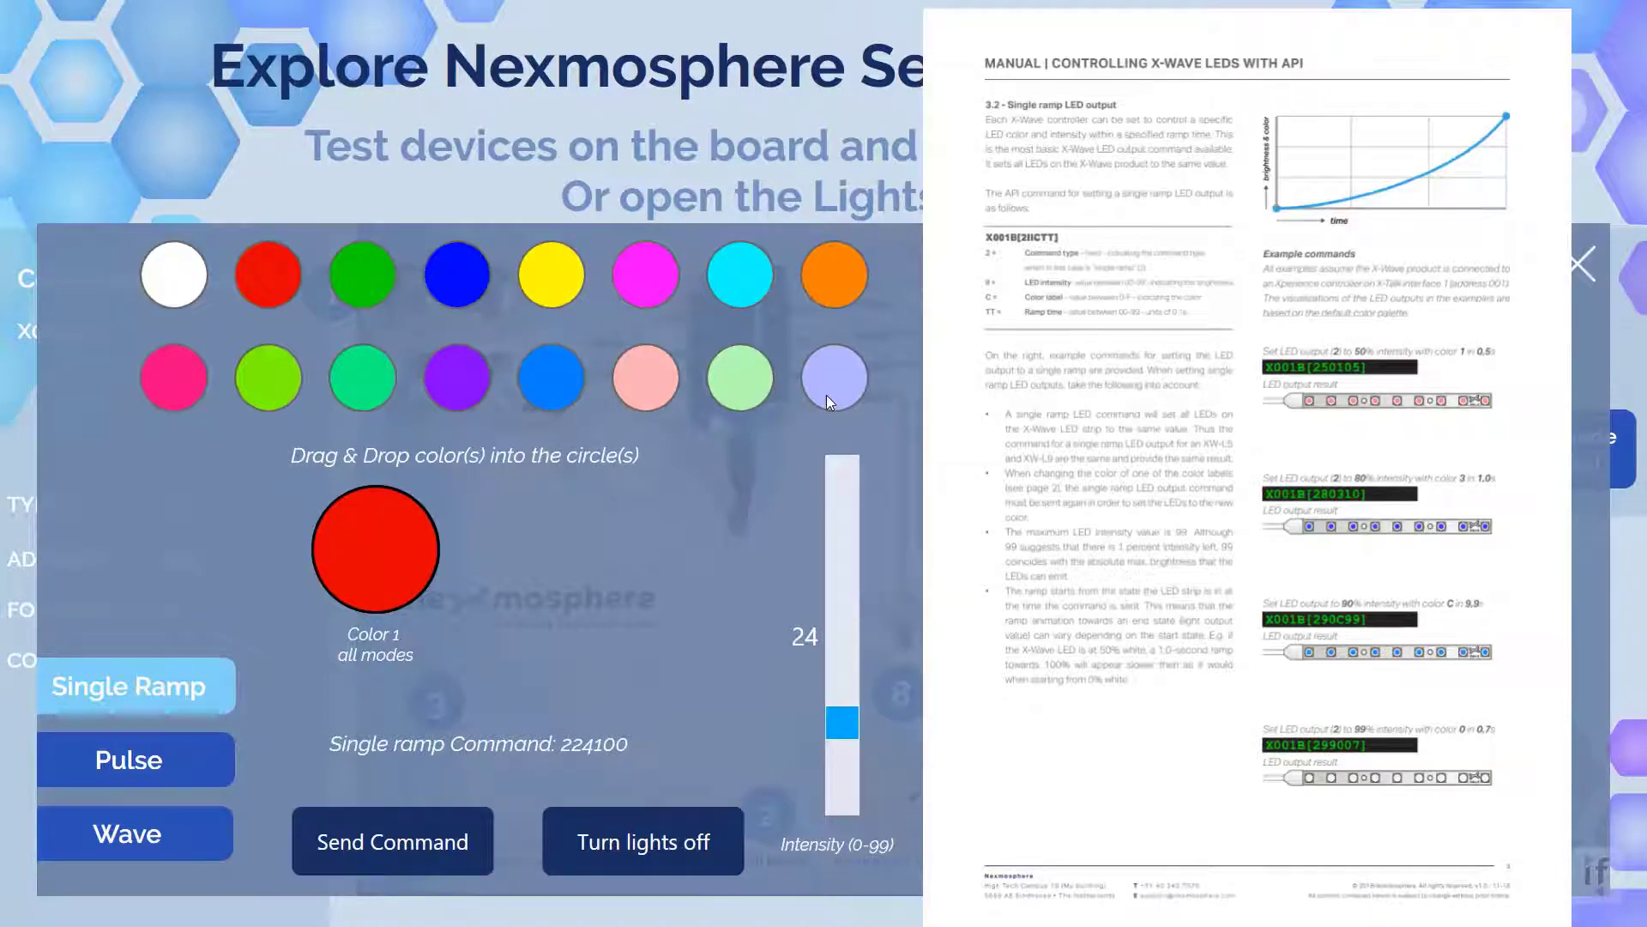
left_click_drag(646, 377, 383, 541)
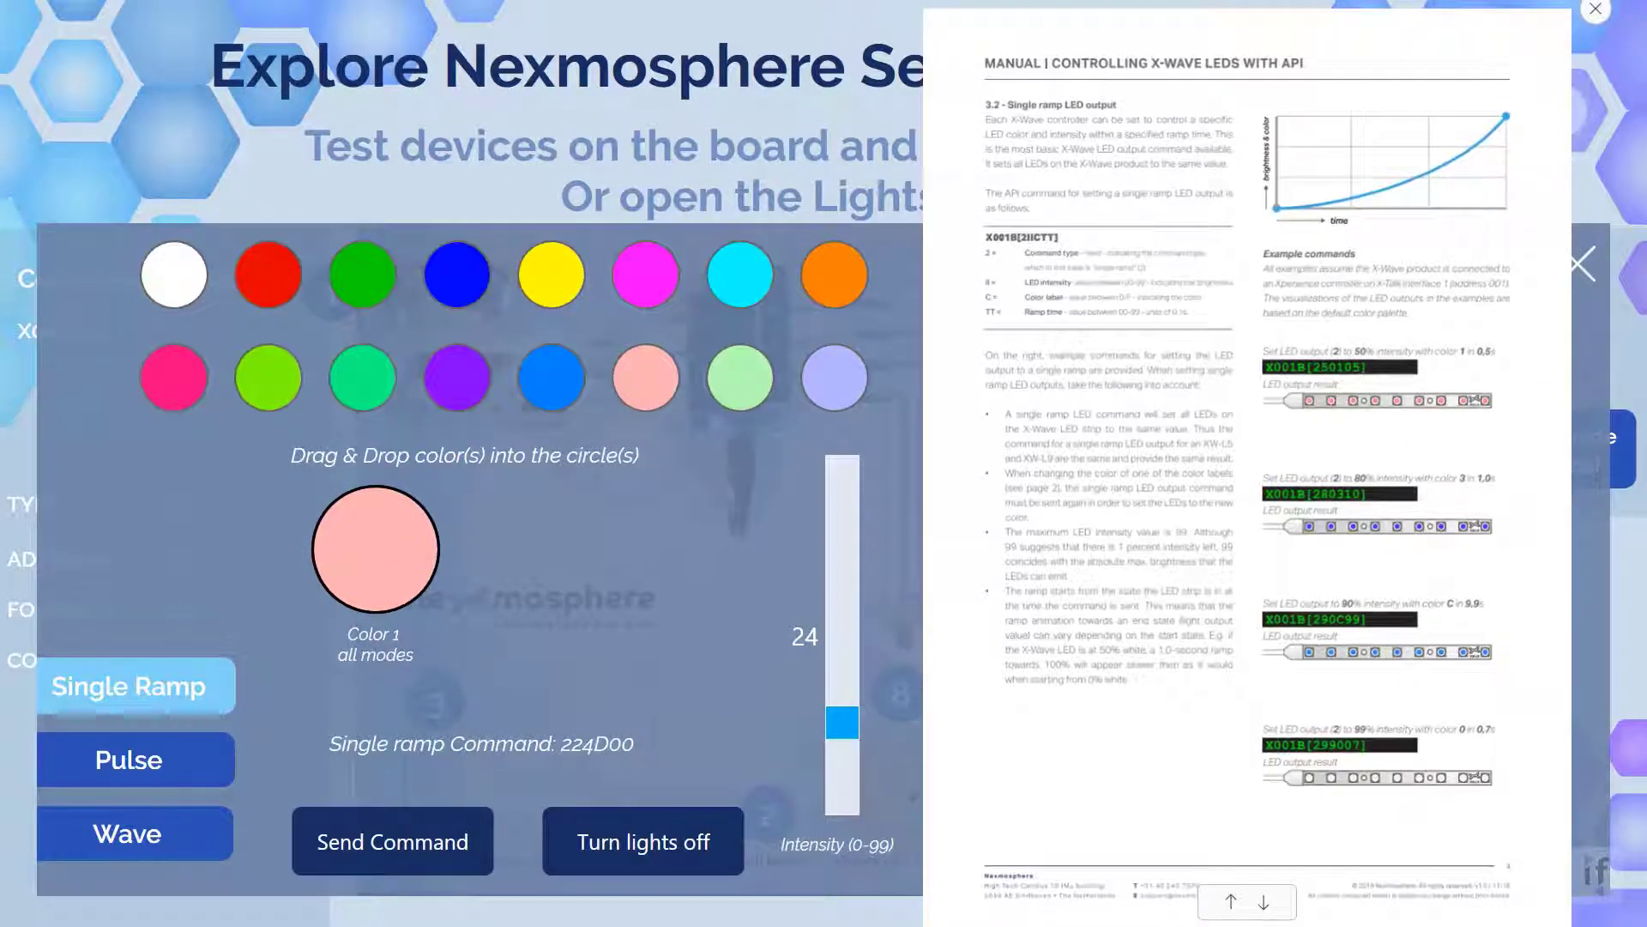
left_click(1231, 902)
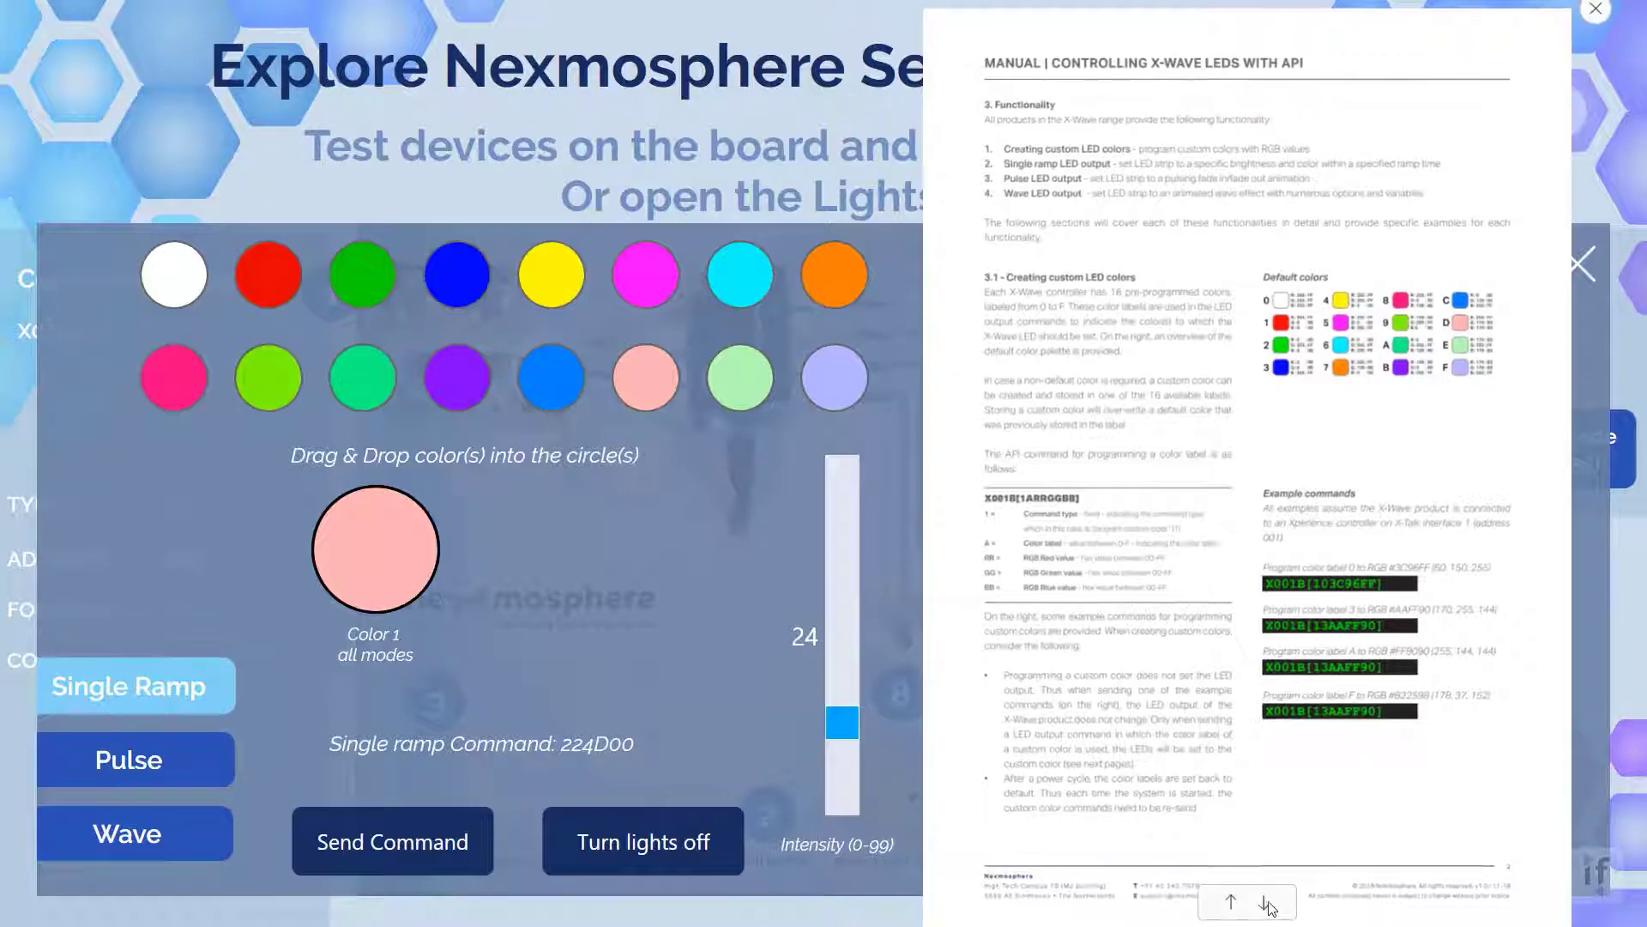
left_click(1264, 901)
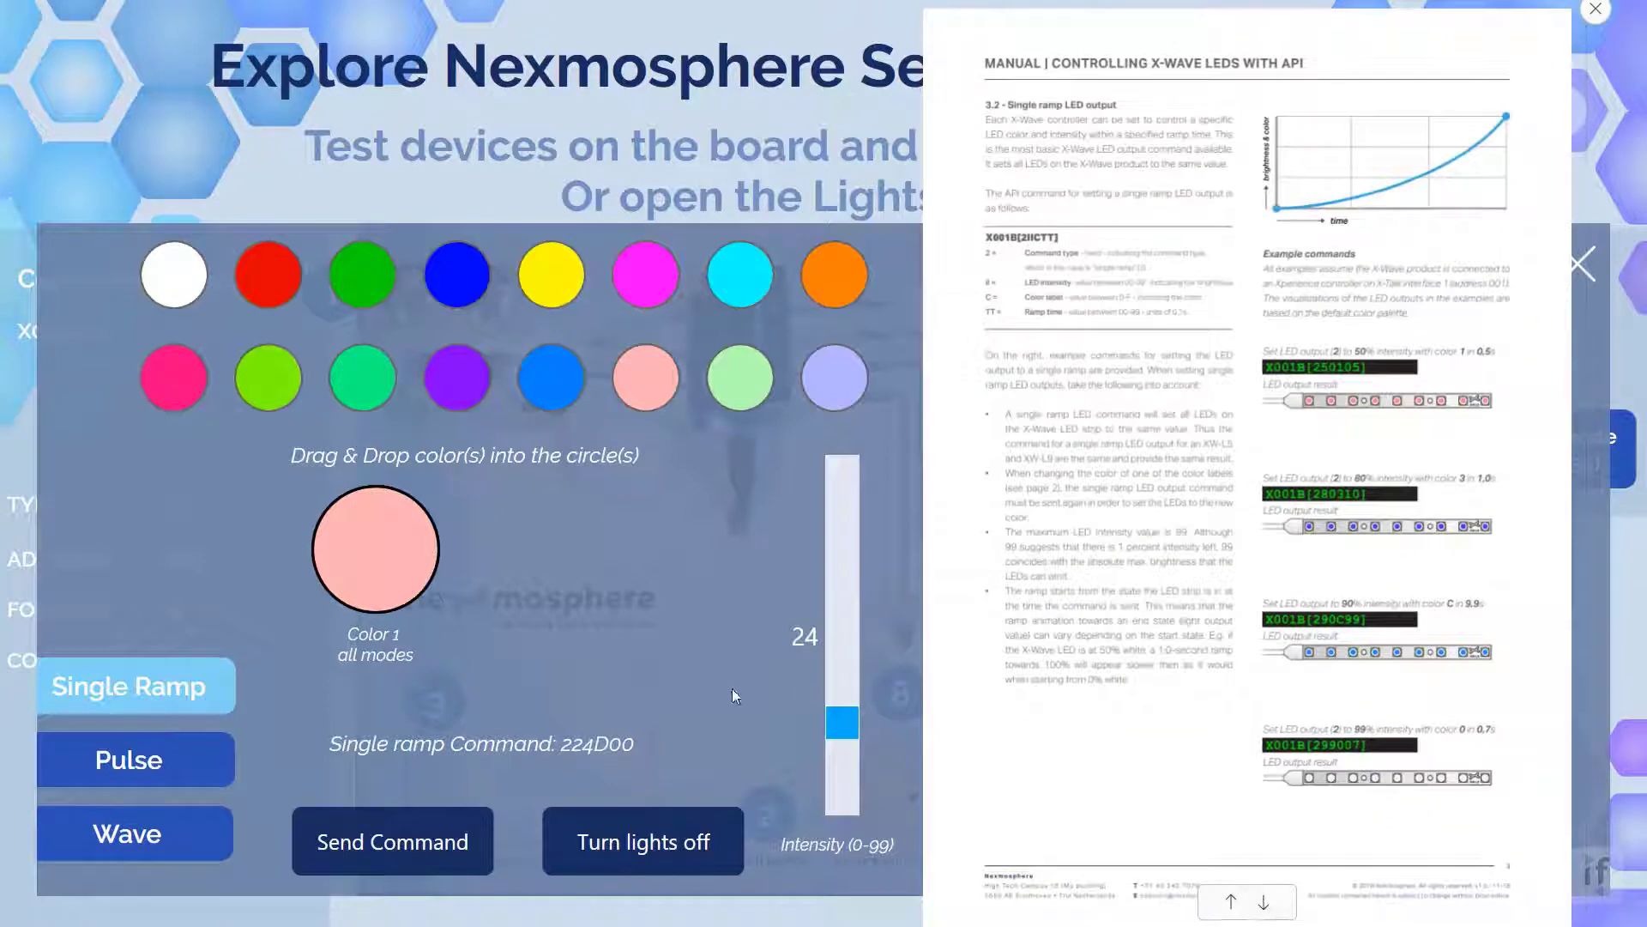
left_click(1595, 9)
Switch the lights to Pulse mode with intensity 73, ramp time 24 and 30 pulses
left_click(130, 759)
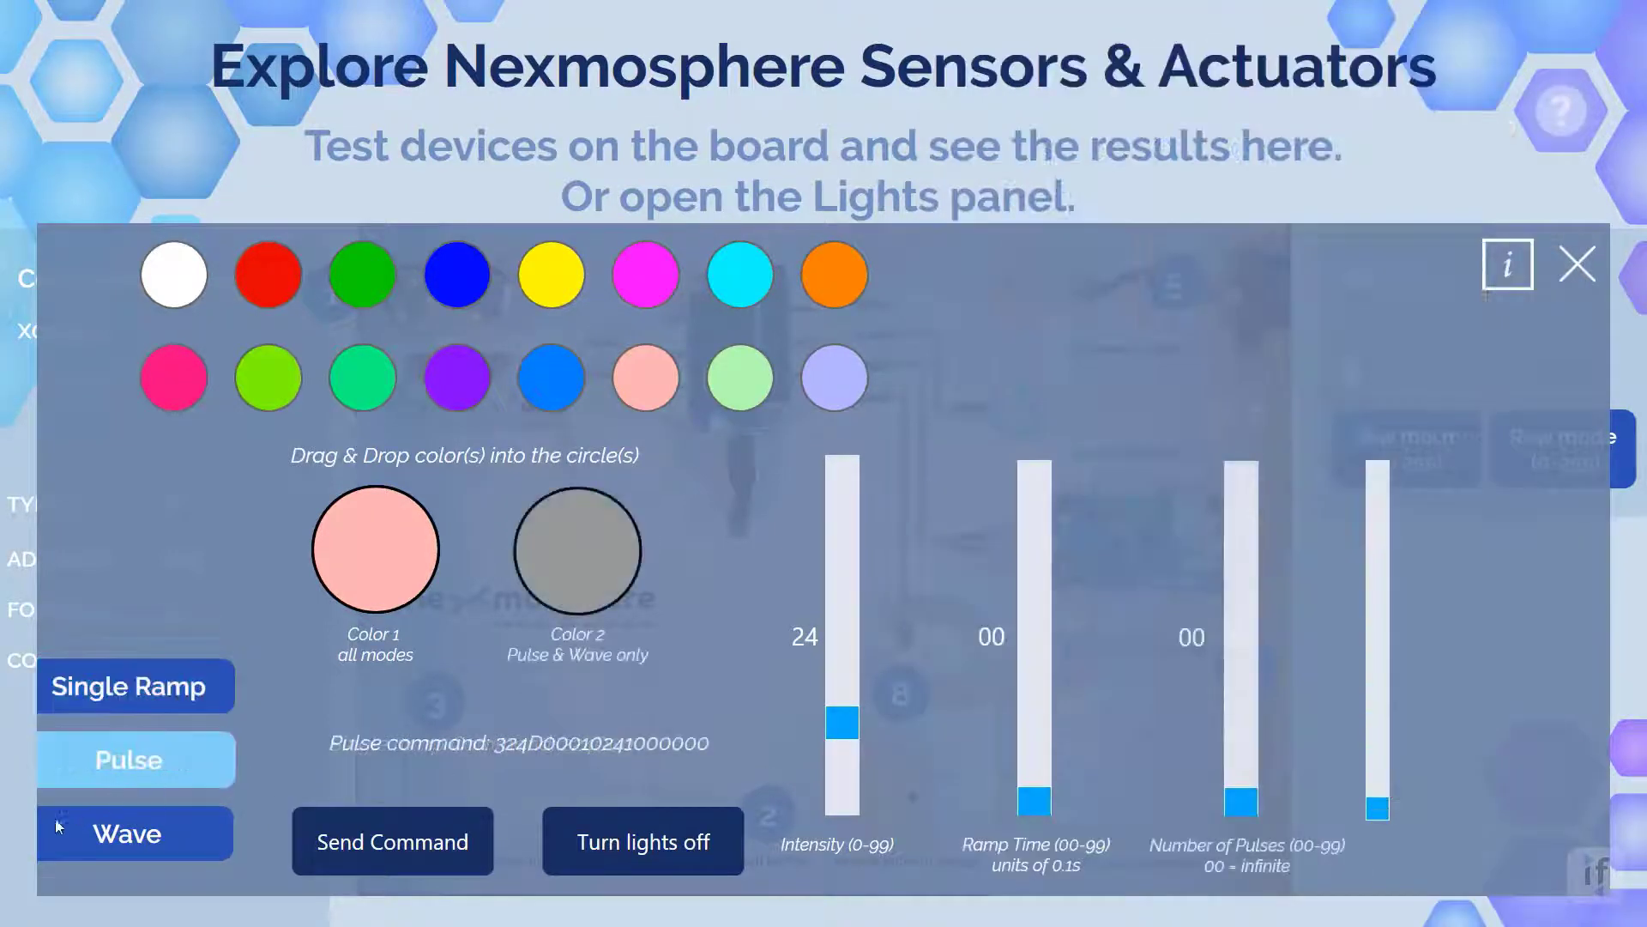
left_click_drag(837, 725, 842, 558)
left_click_drag(1042, 796, 1040, 723)
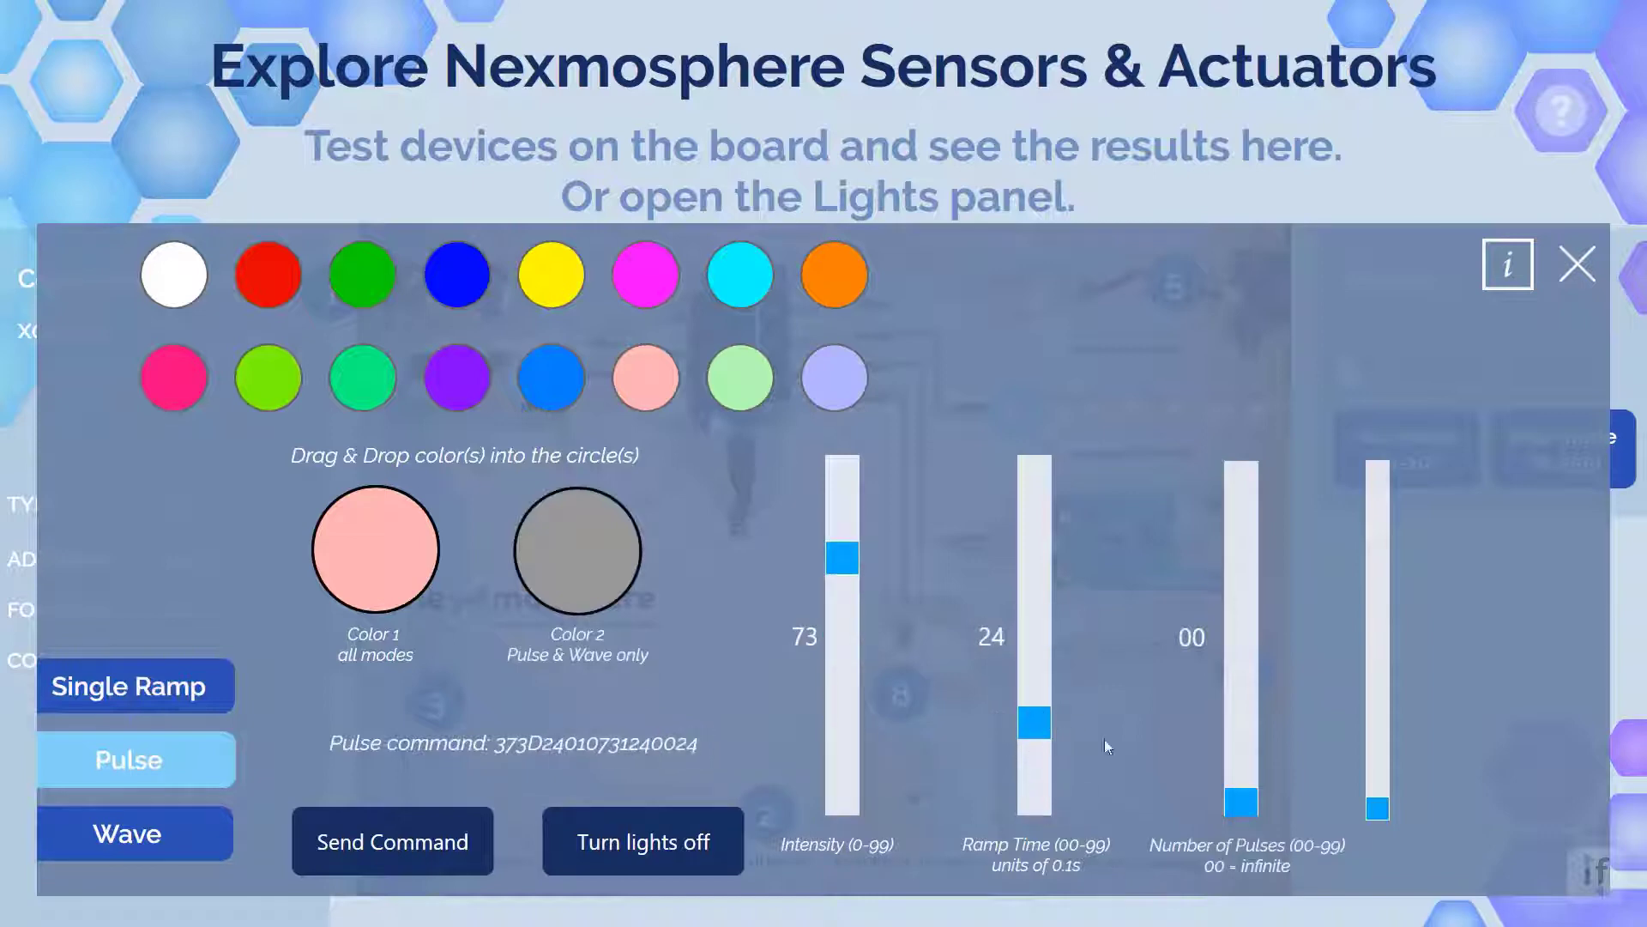
left_click_drag(1249, 804, 1247, 717)
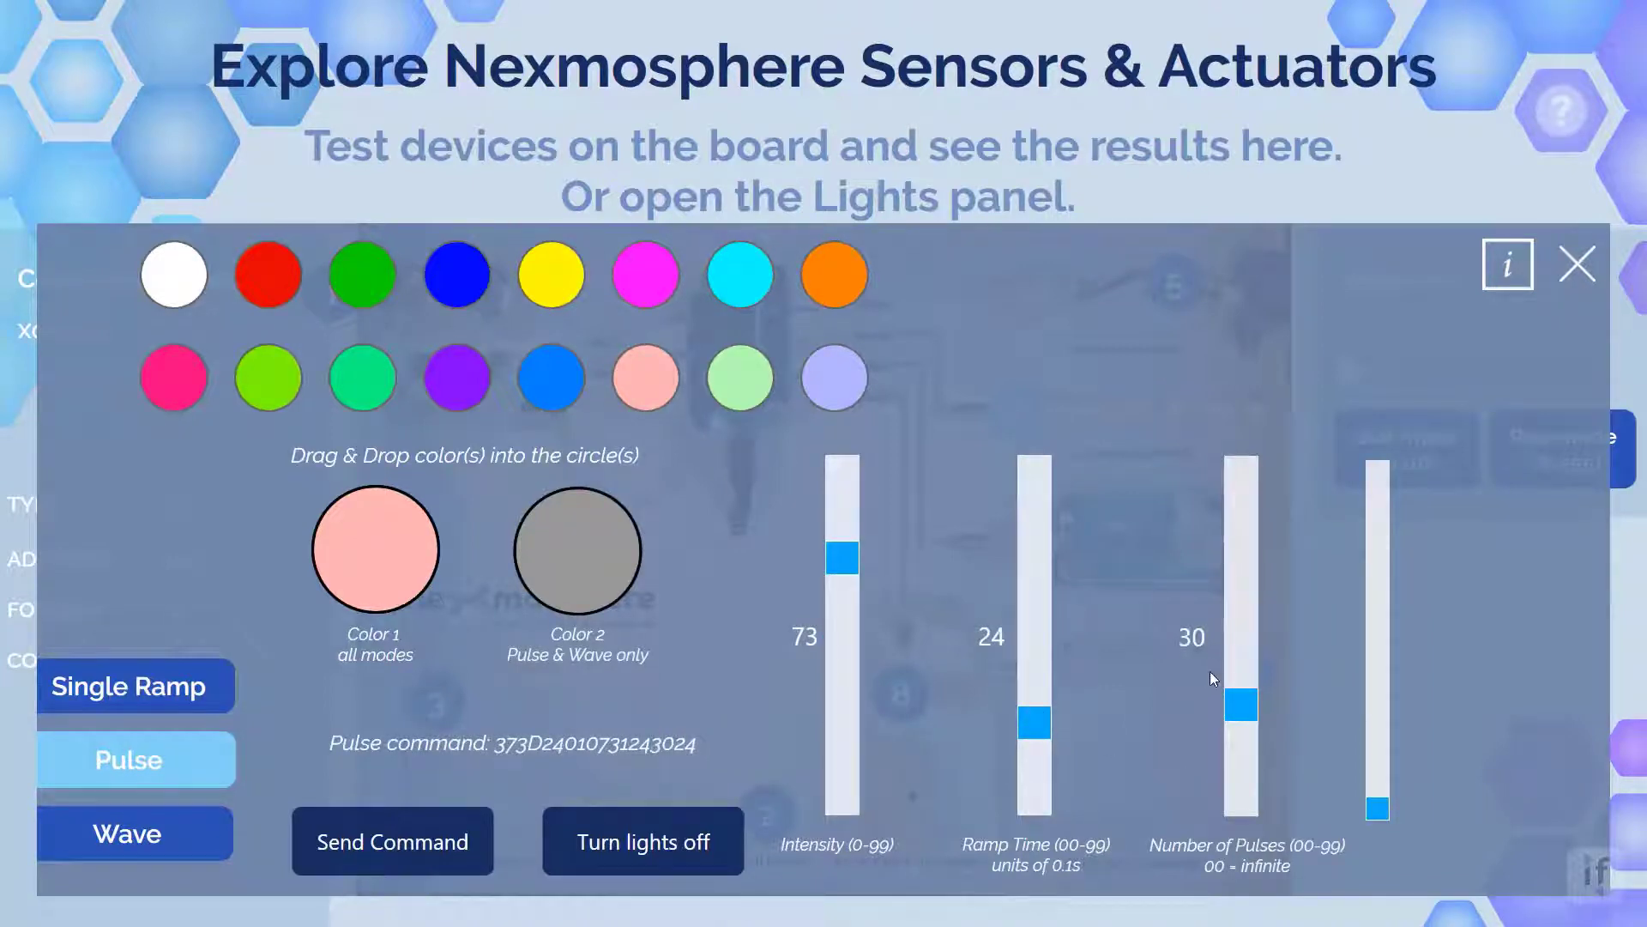
Exit the running experience and open the DM-XN04 scene for editing in Composer
key("Escape")
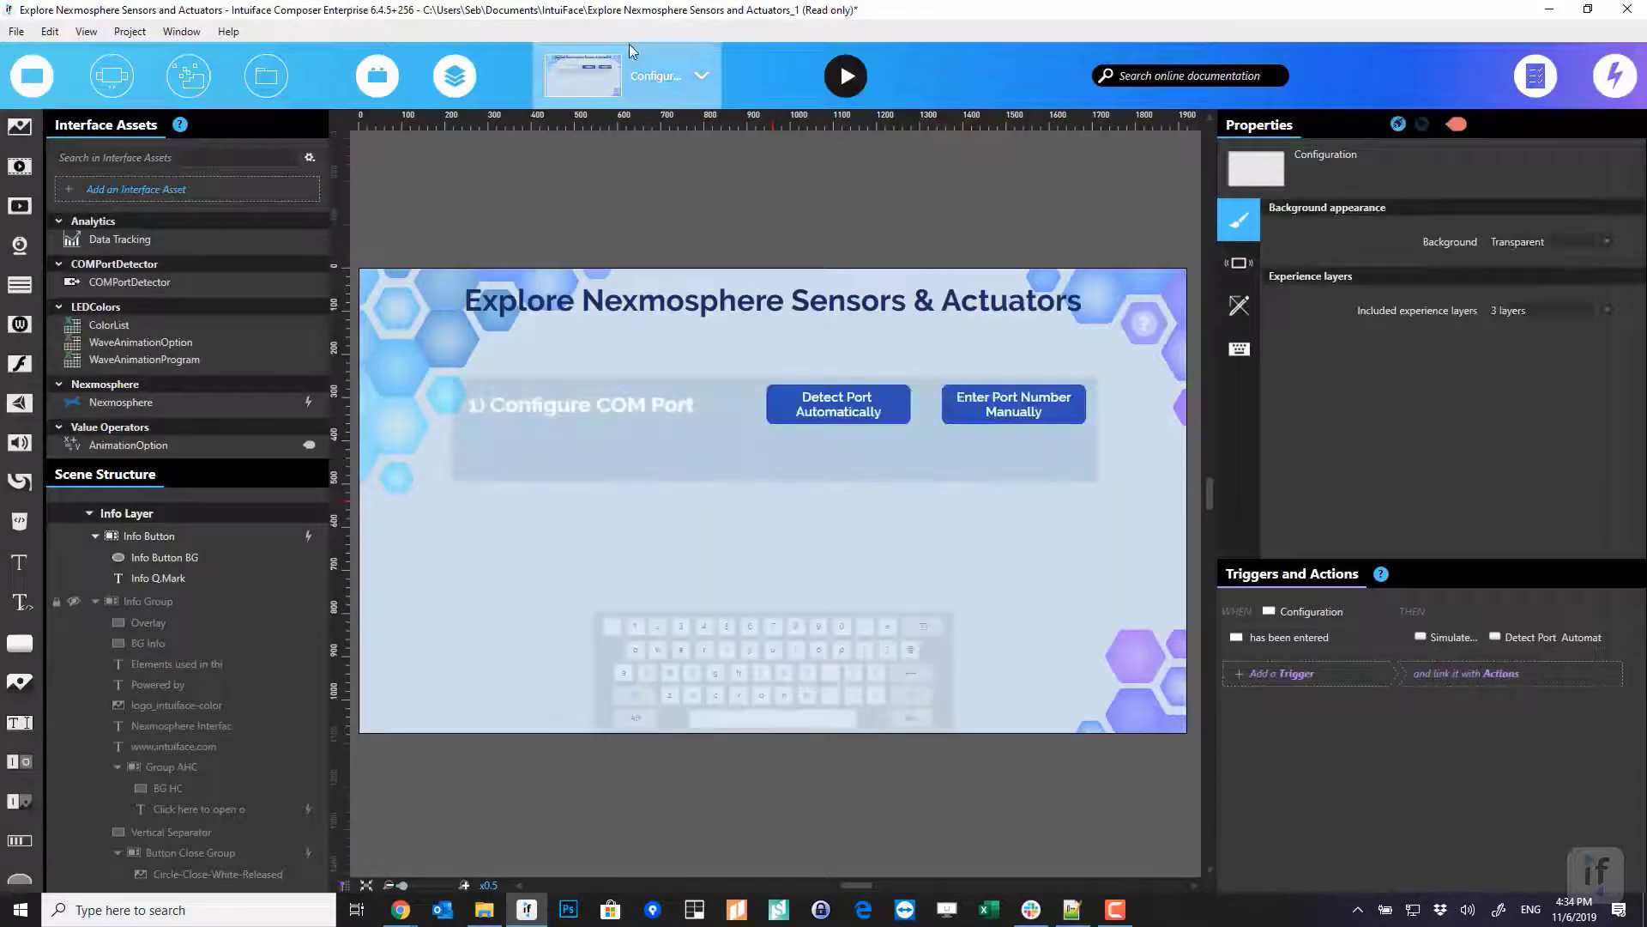
left_click(633, 79)
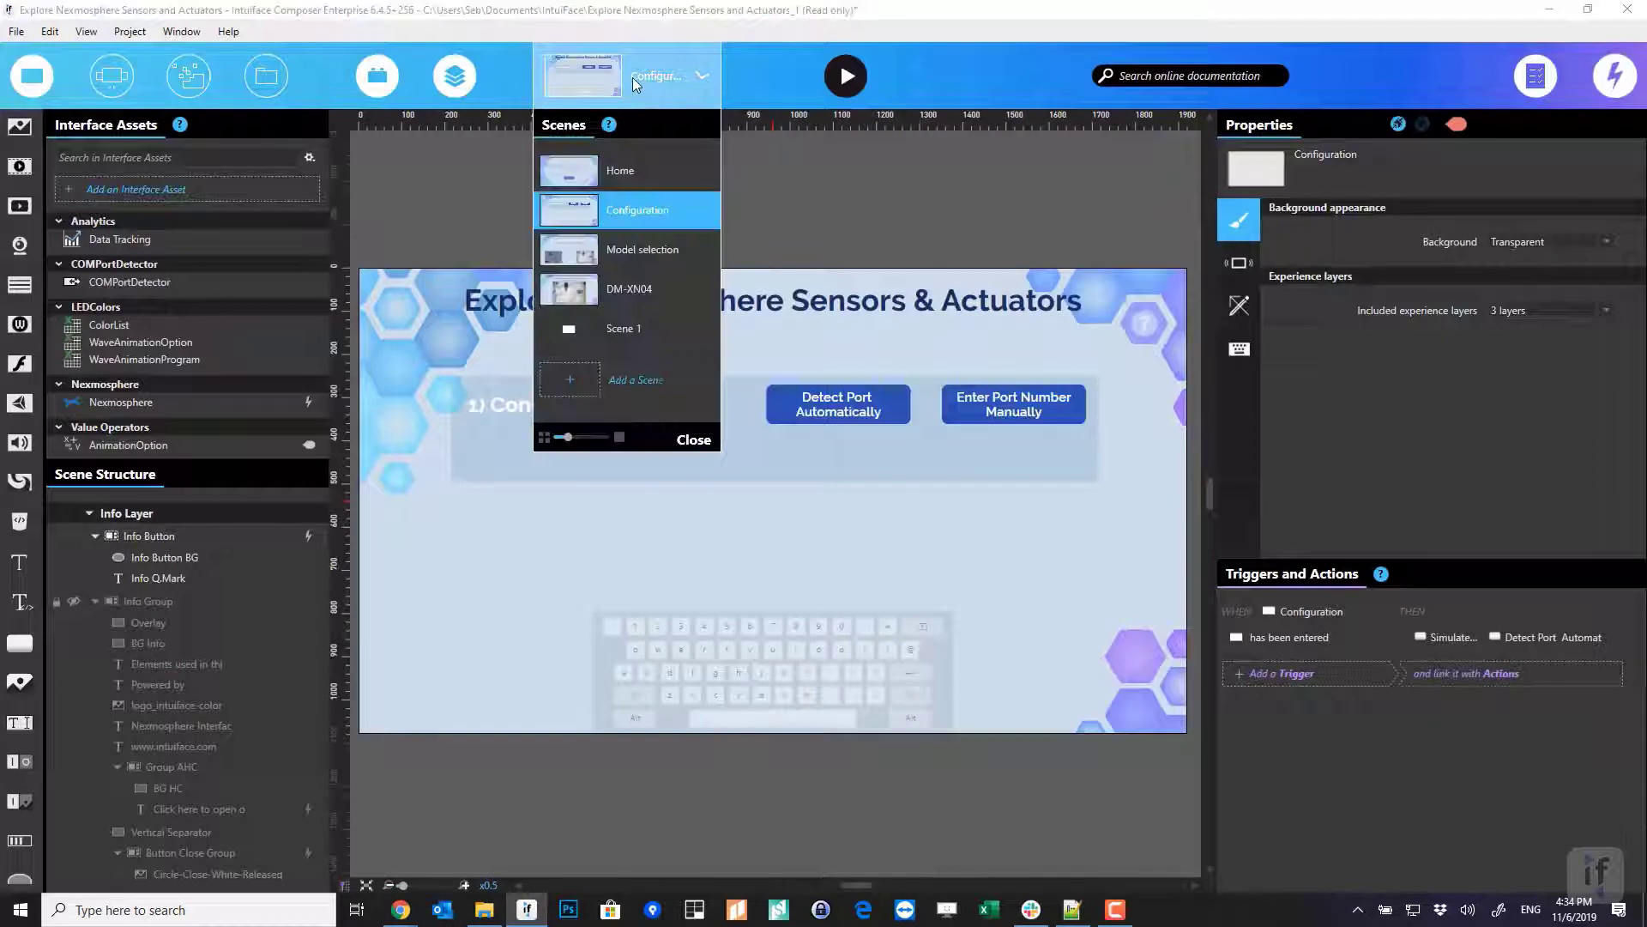
left_click(642, 295)
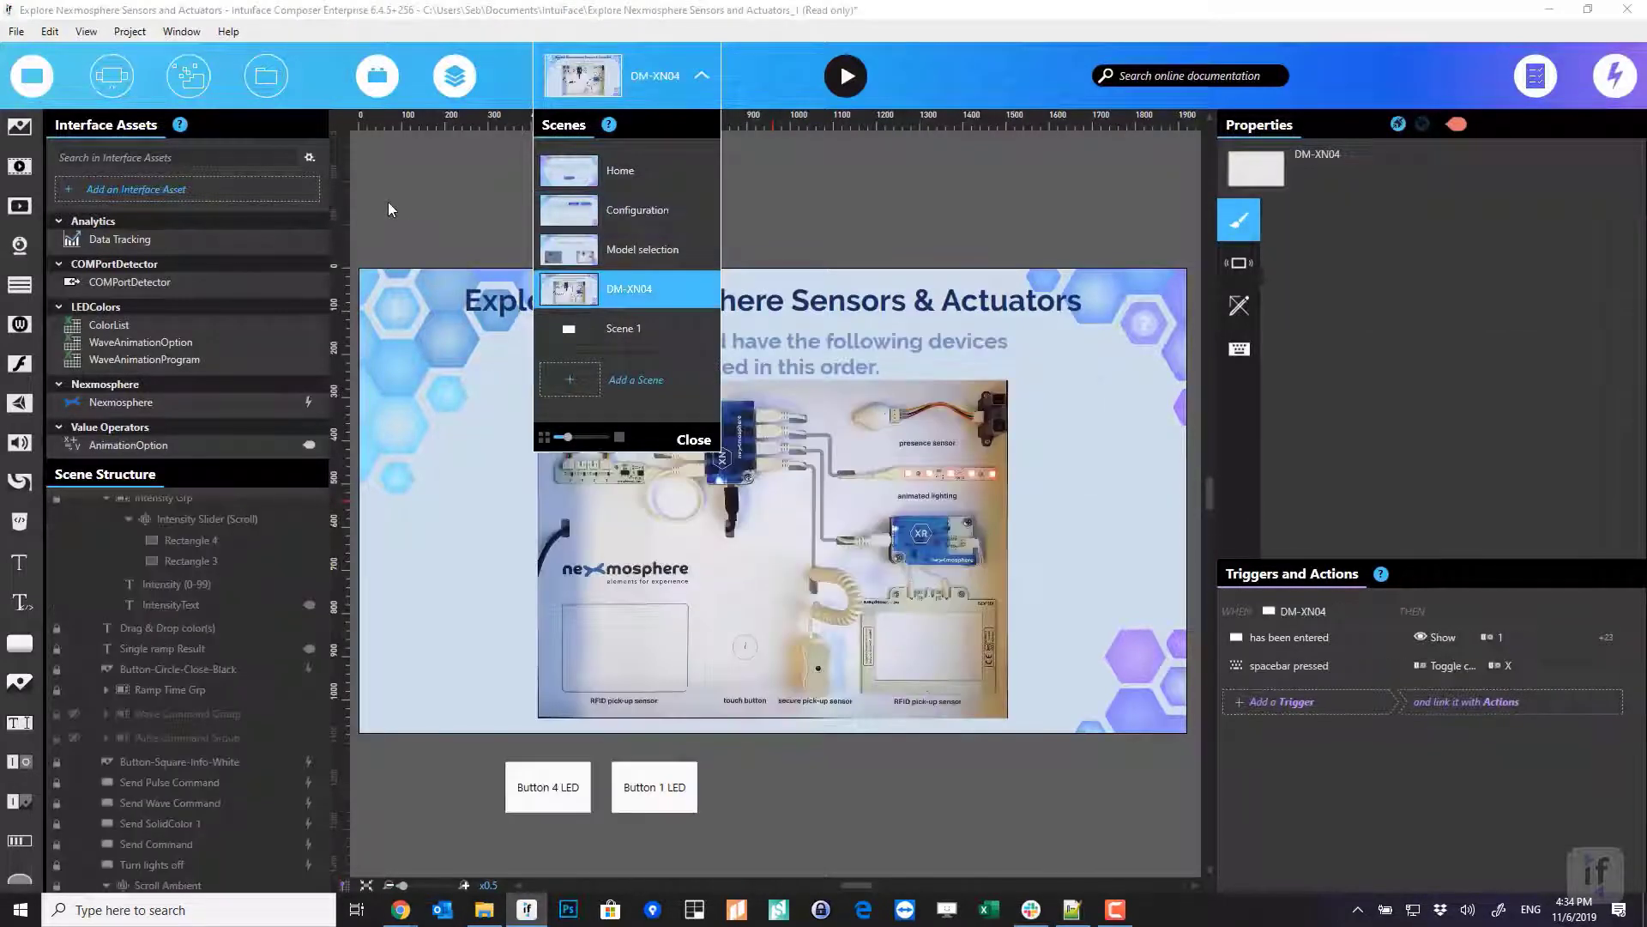
left_click(388, 204)
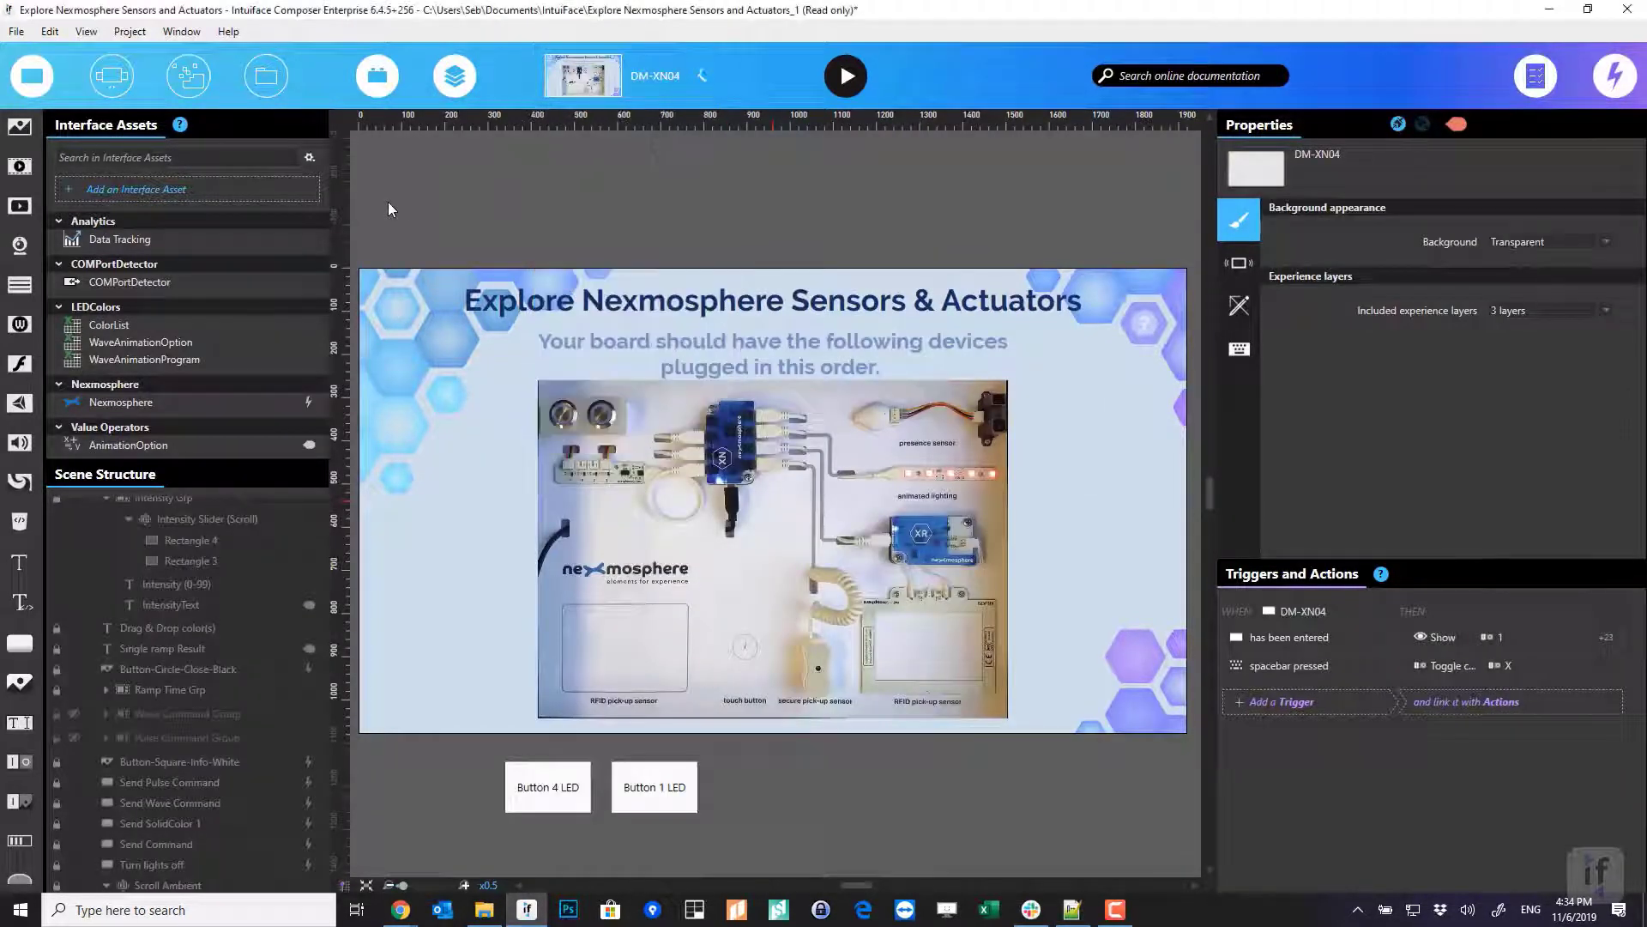
Hide the interface assets, collapse the Board Image & Buttons layer and make the Light Control layer visible
left_click(382, 83)
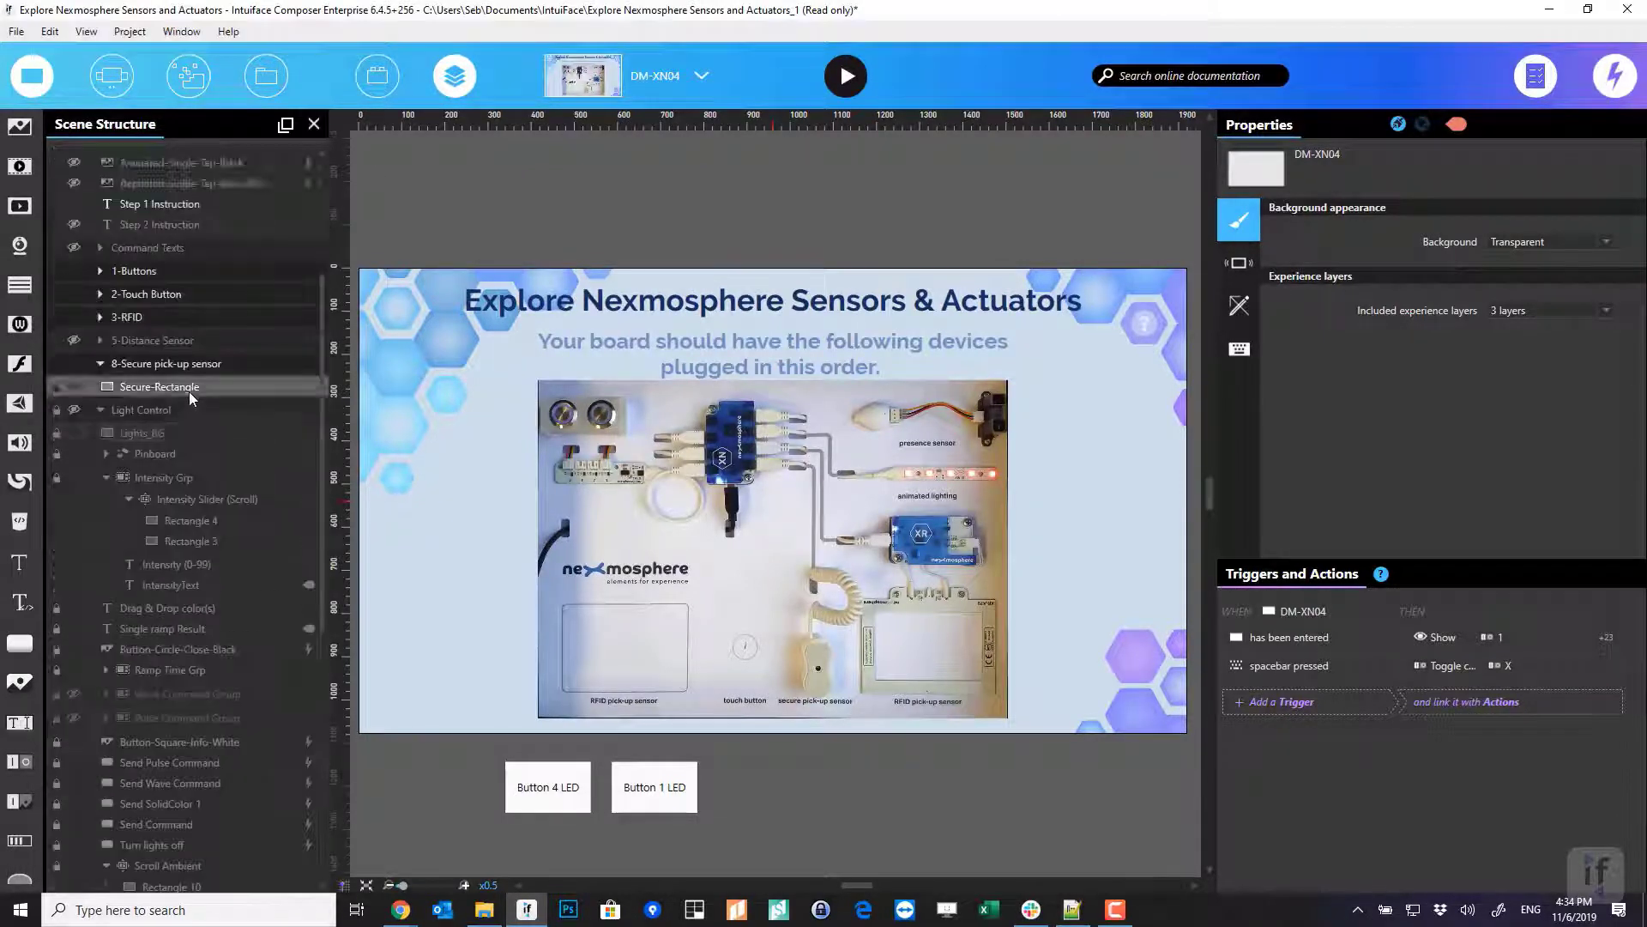
scroll(180, 343, "up", 5)
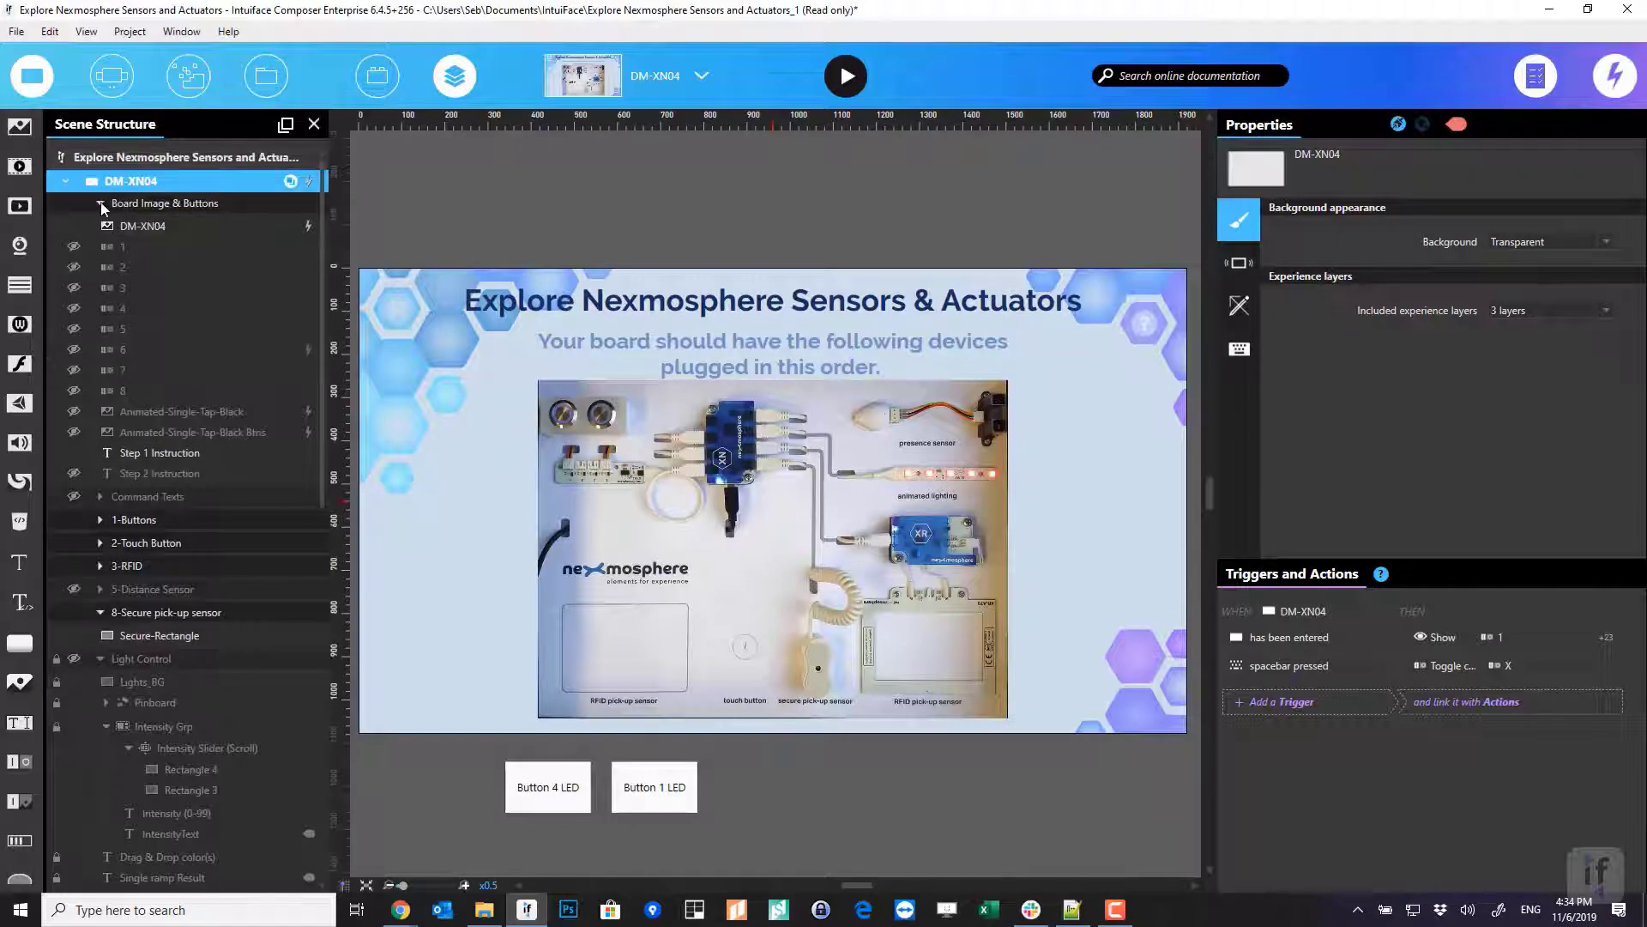
left_click(100, 206)
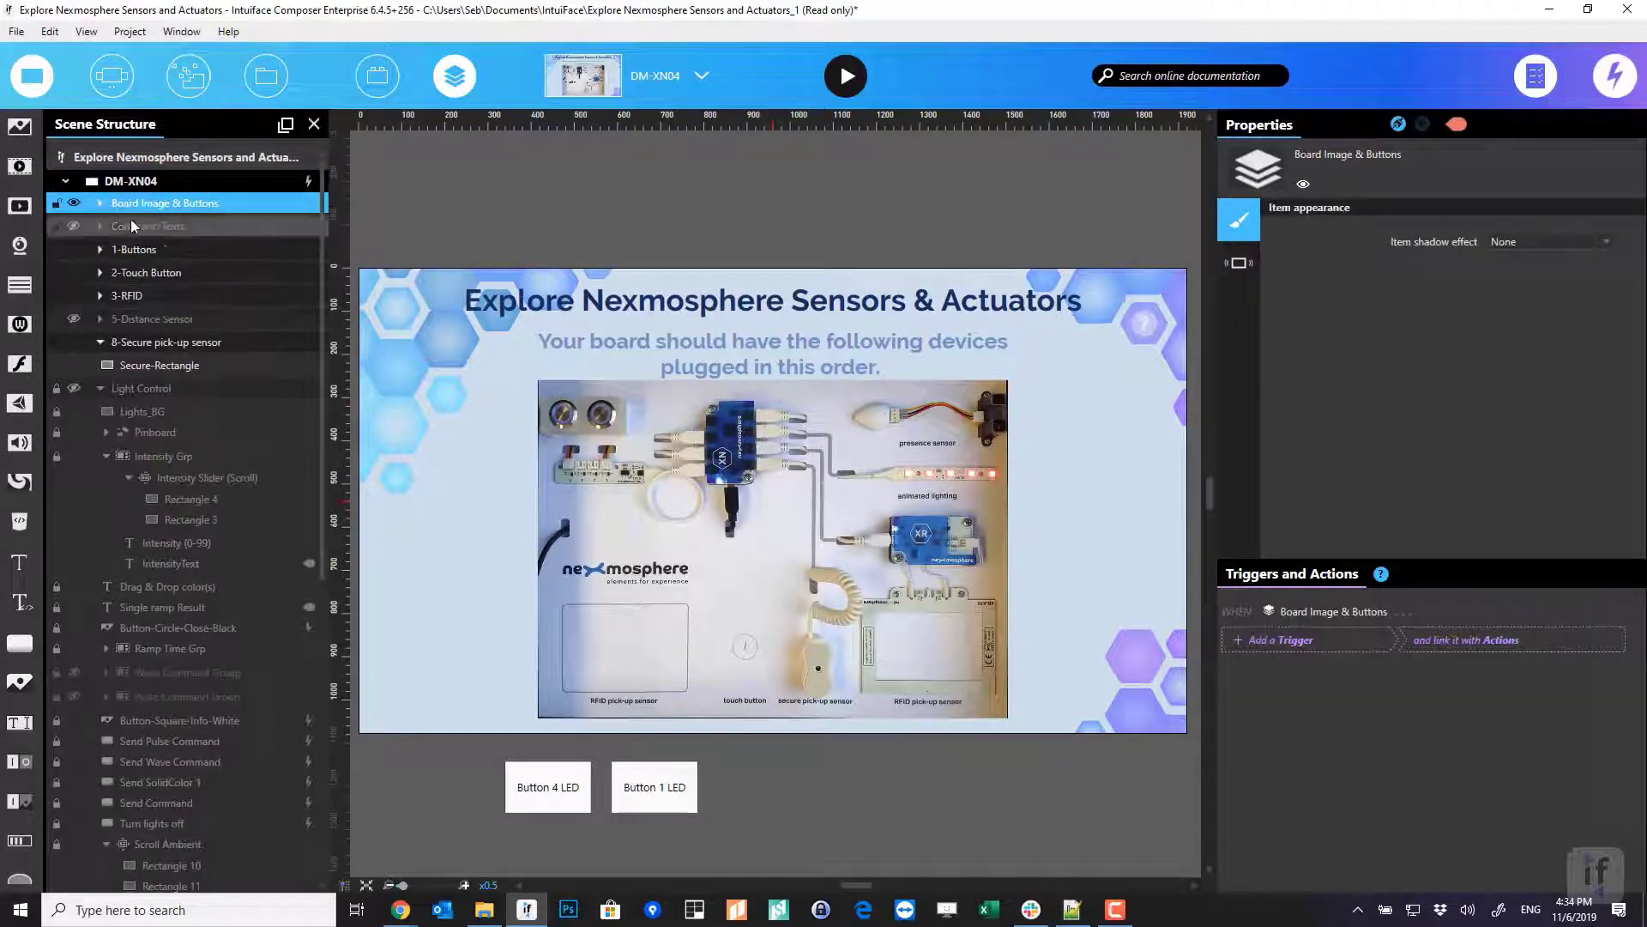
left_click(75, 390)
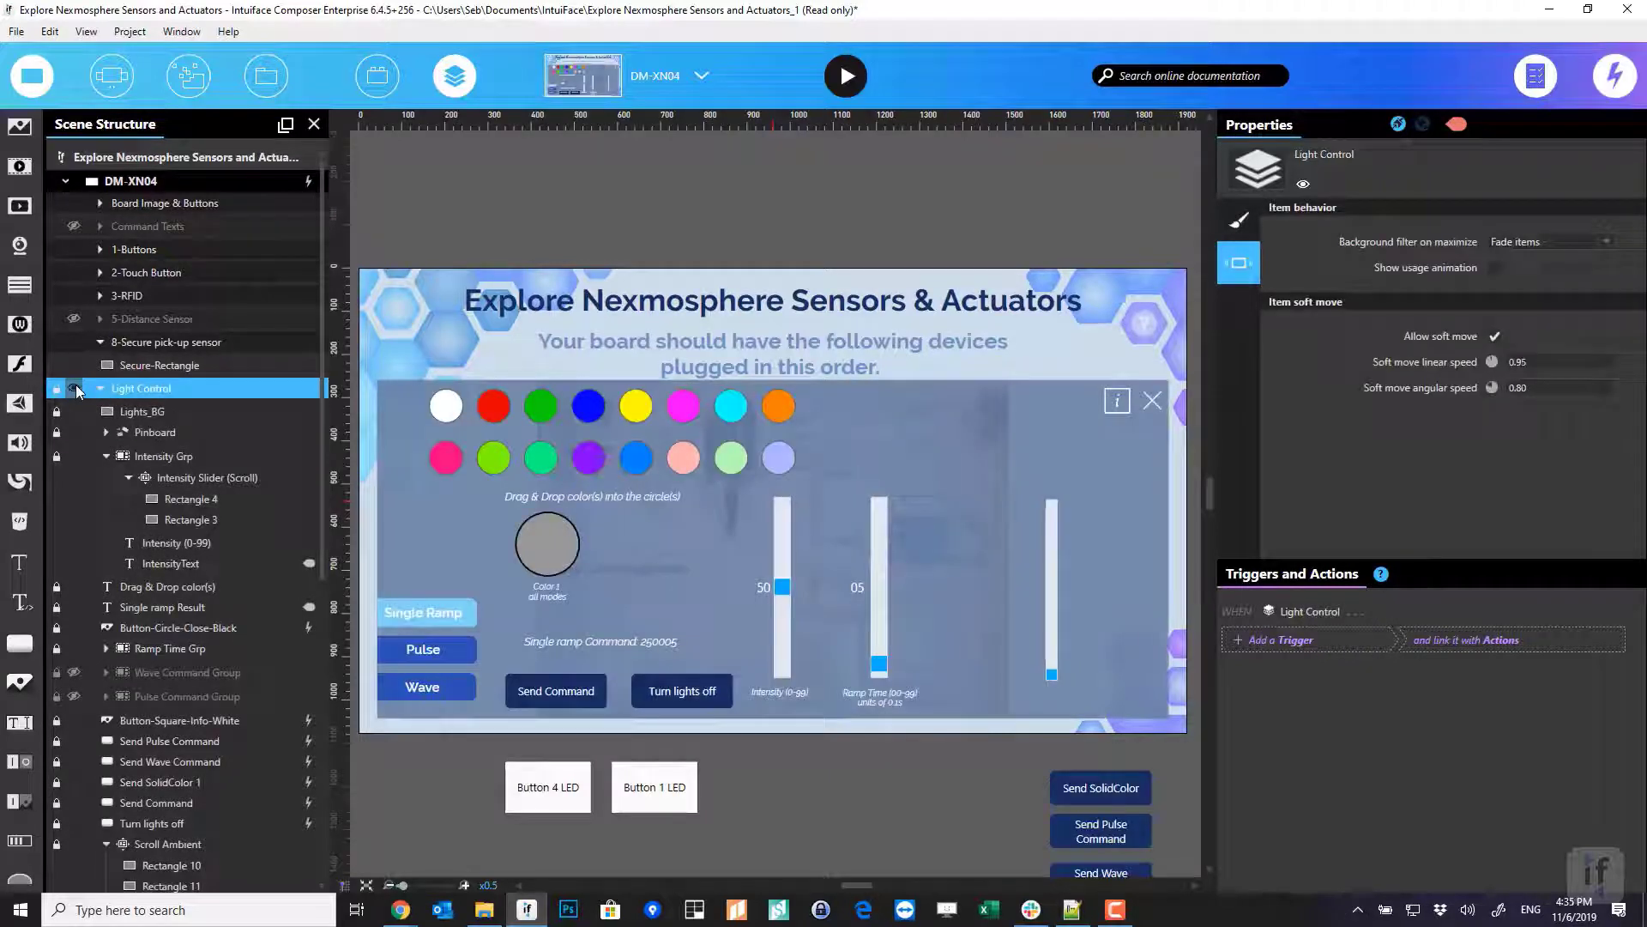
Select the Send Command button in the Light Control layer to examine its triggers and actions
left_click(576, 690)
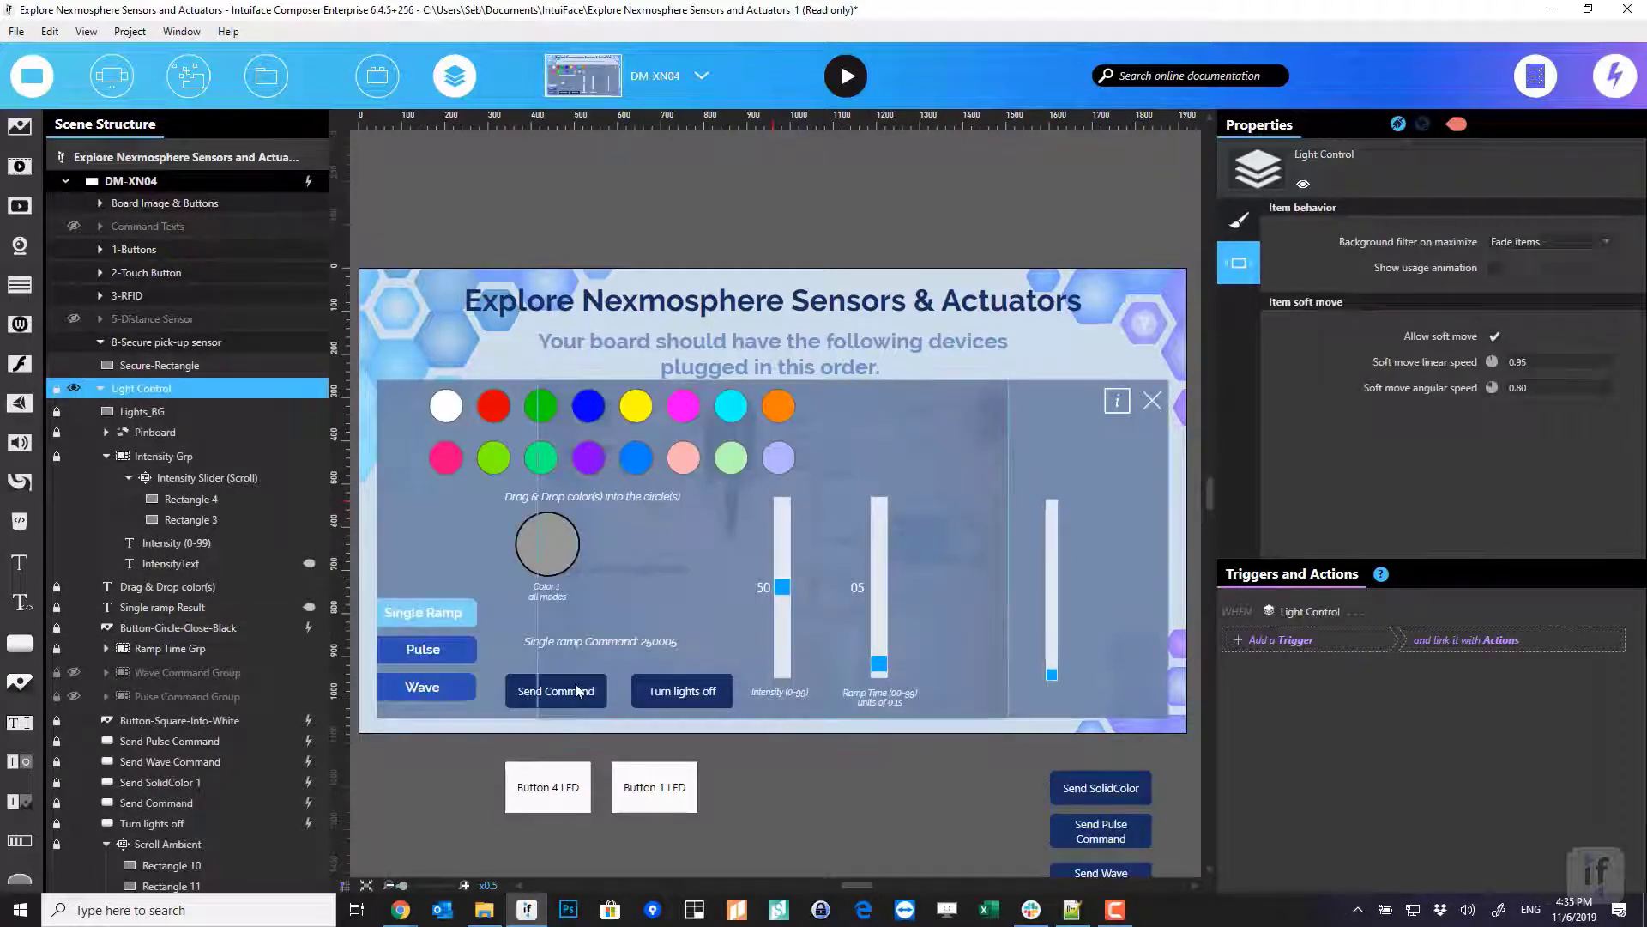
left_click(513, 694)
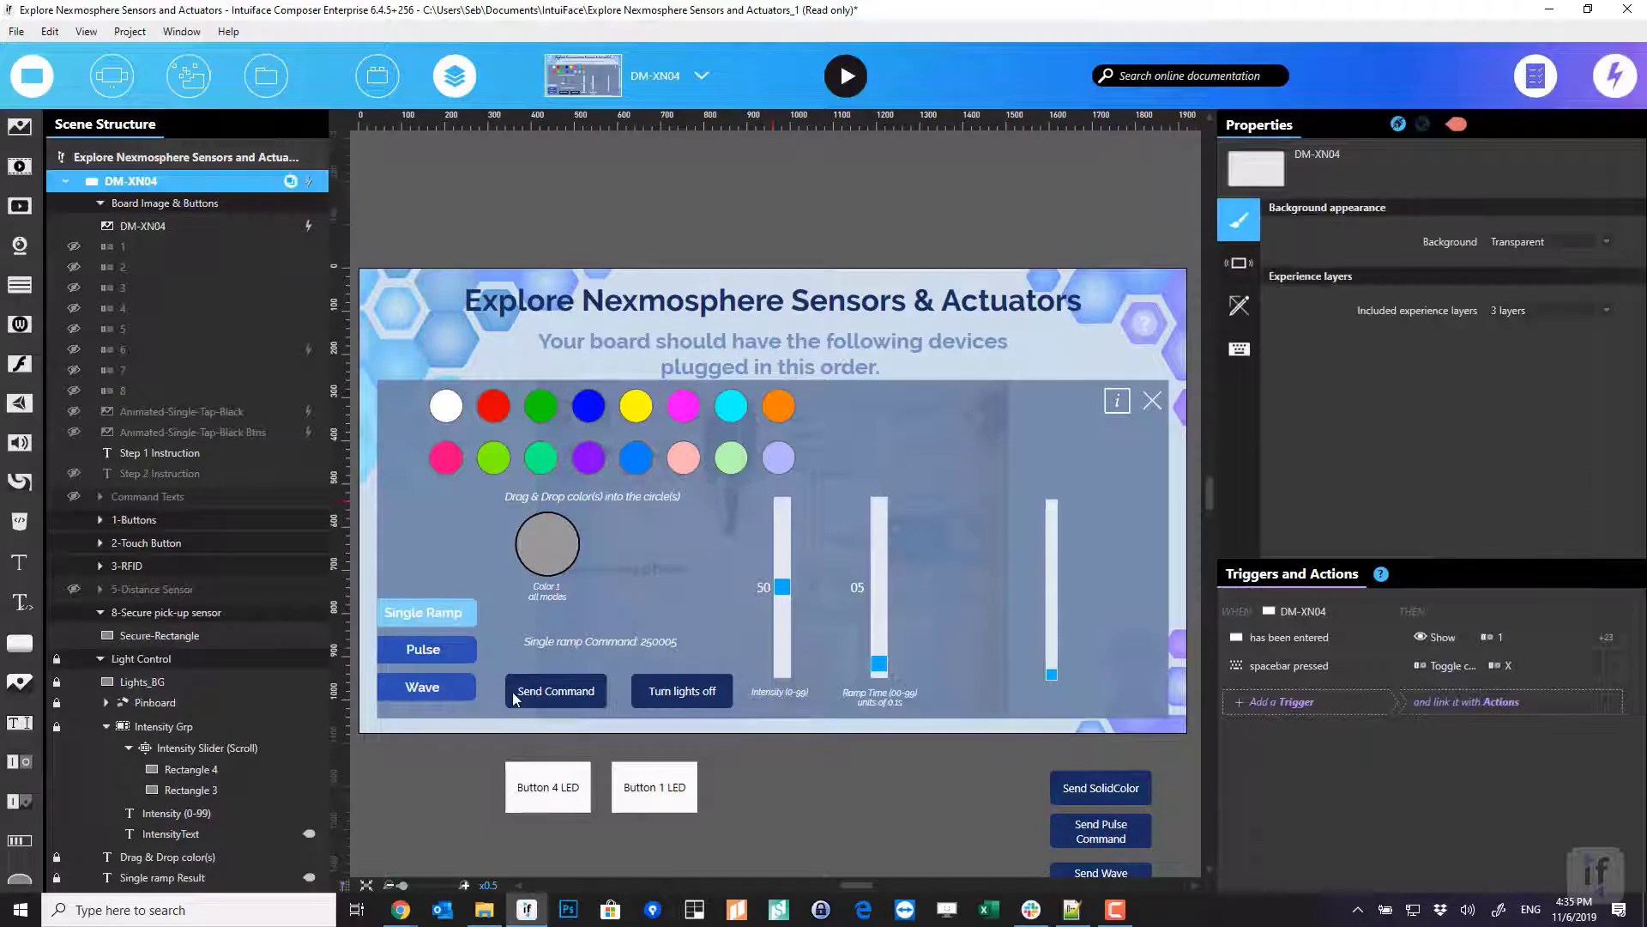
scroll(152, 532, "down", 3)
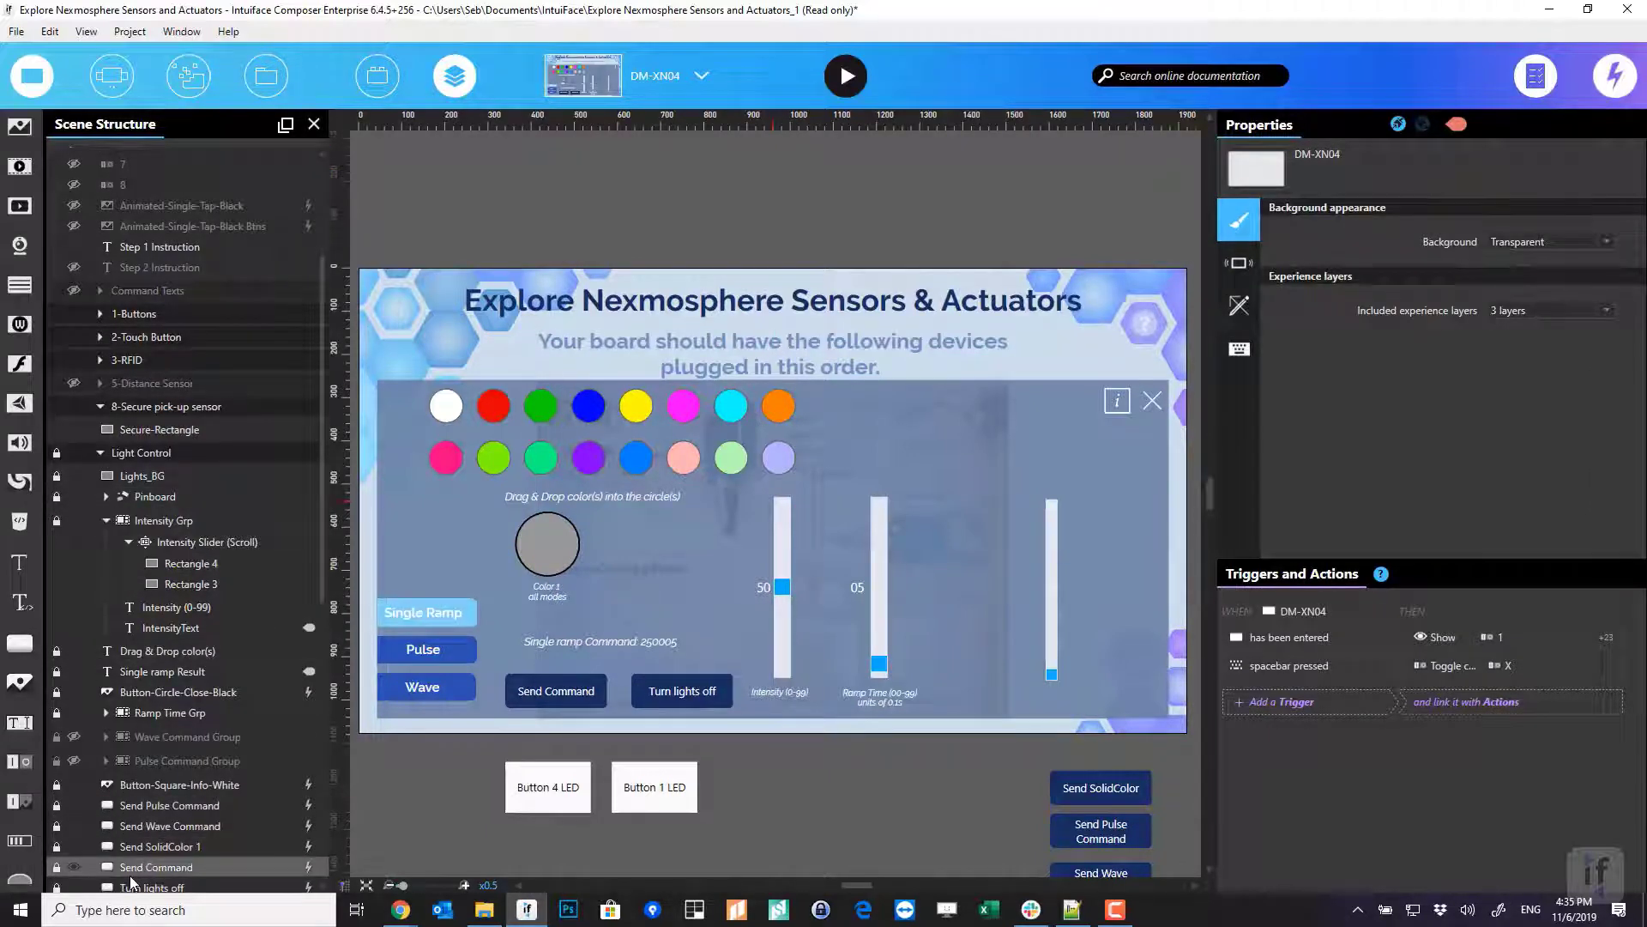
left_click(130, 869)
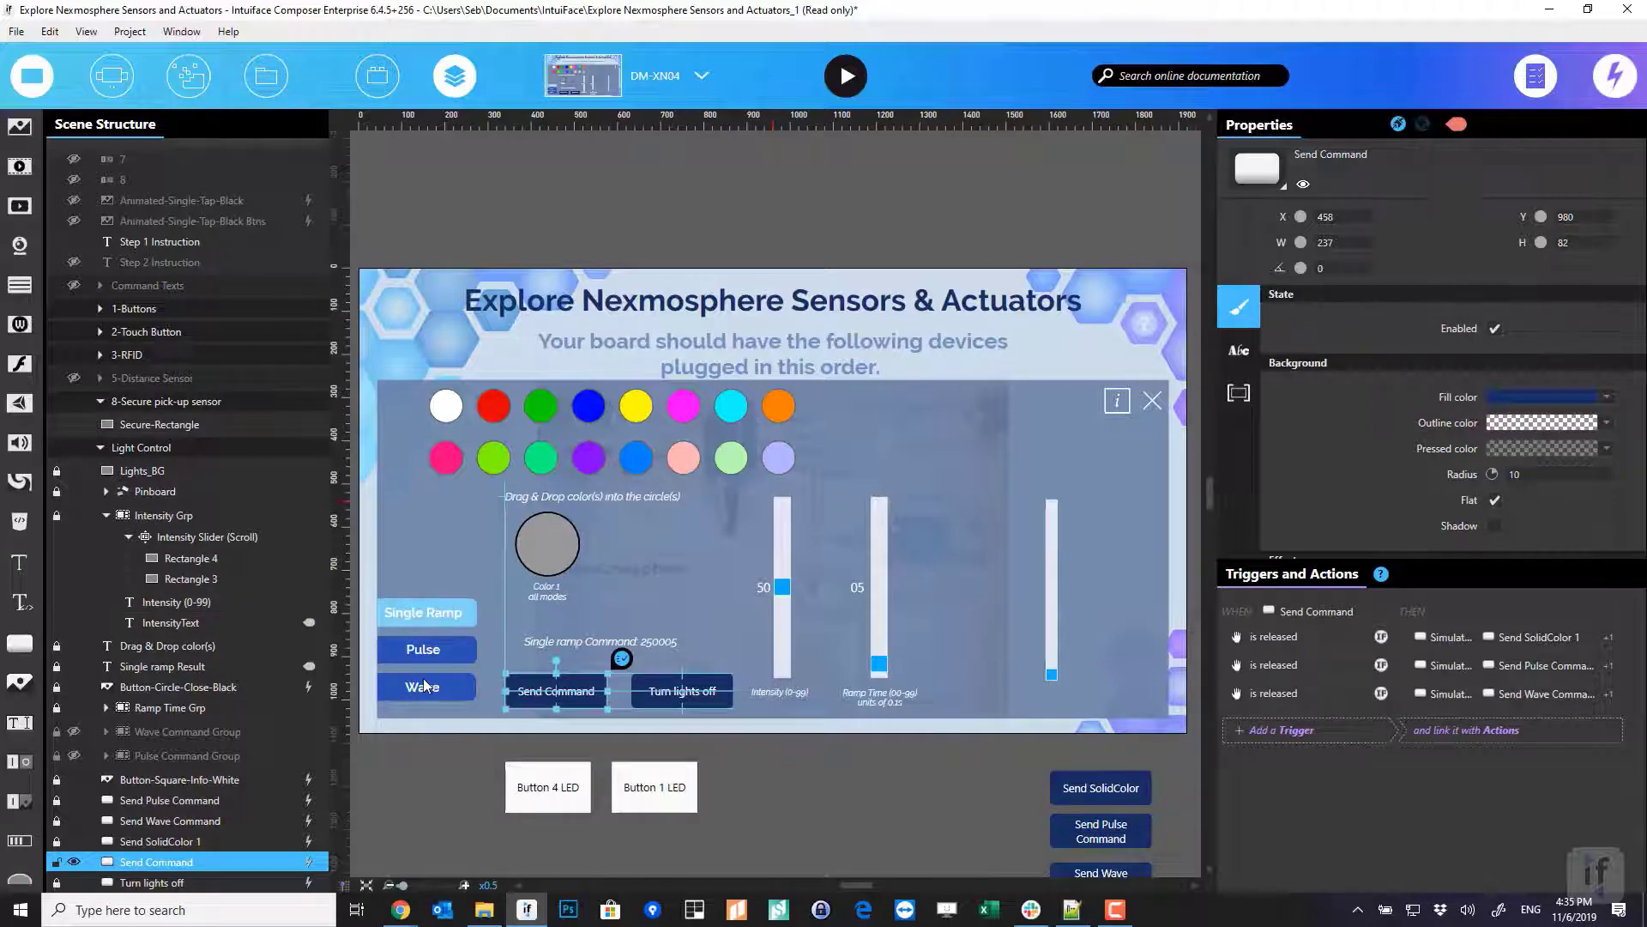
Examine the triggers of the off-scene Send SolidColor 1, Send Pulse Command and Send Wave Command buttons
scroll(896, 596, "down", 1)
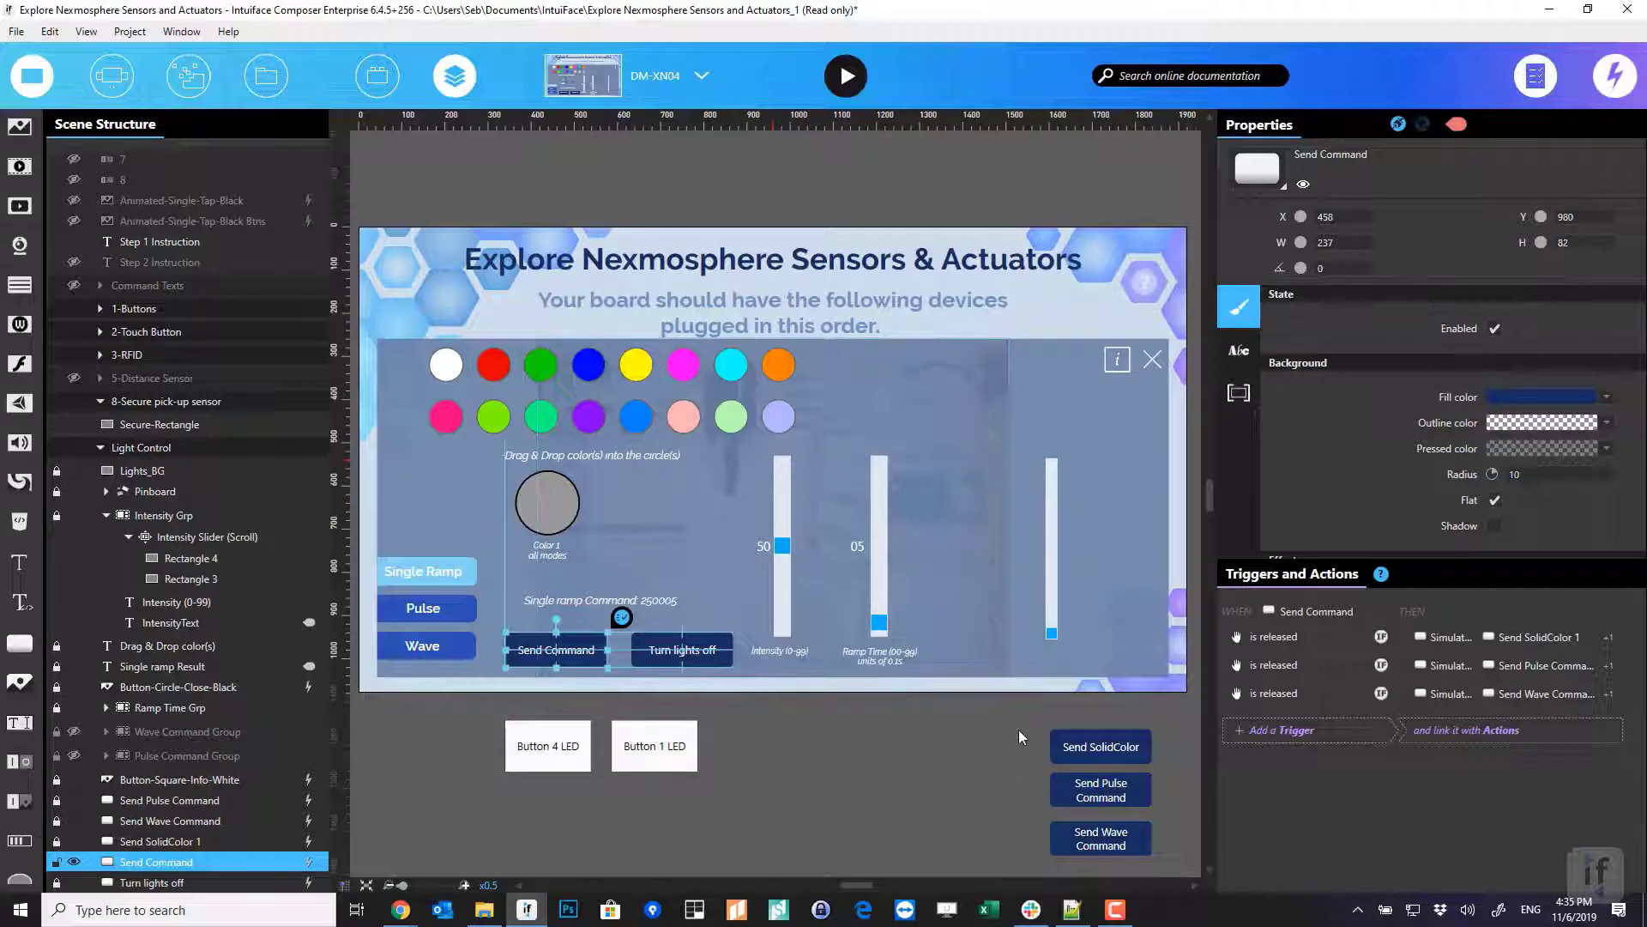
left_click_drag(1017, 729, 1138, 851)
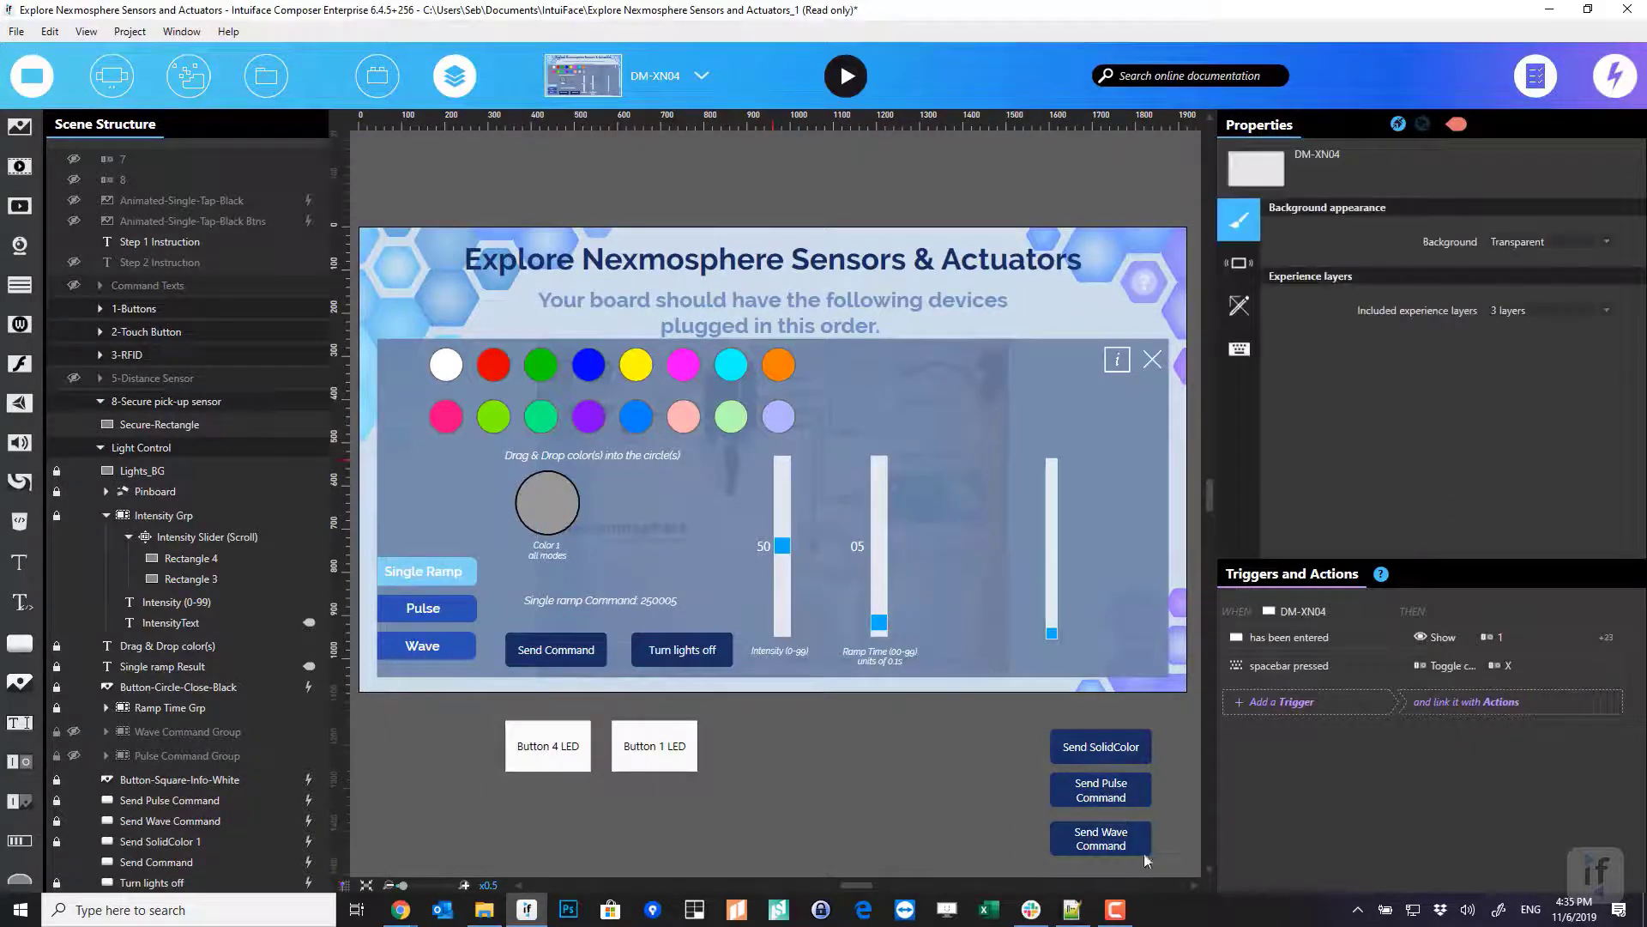
left_click(195, 843)
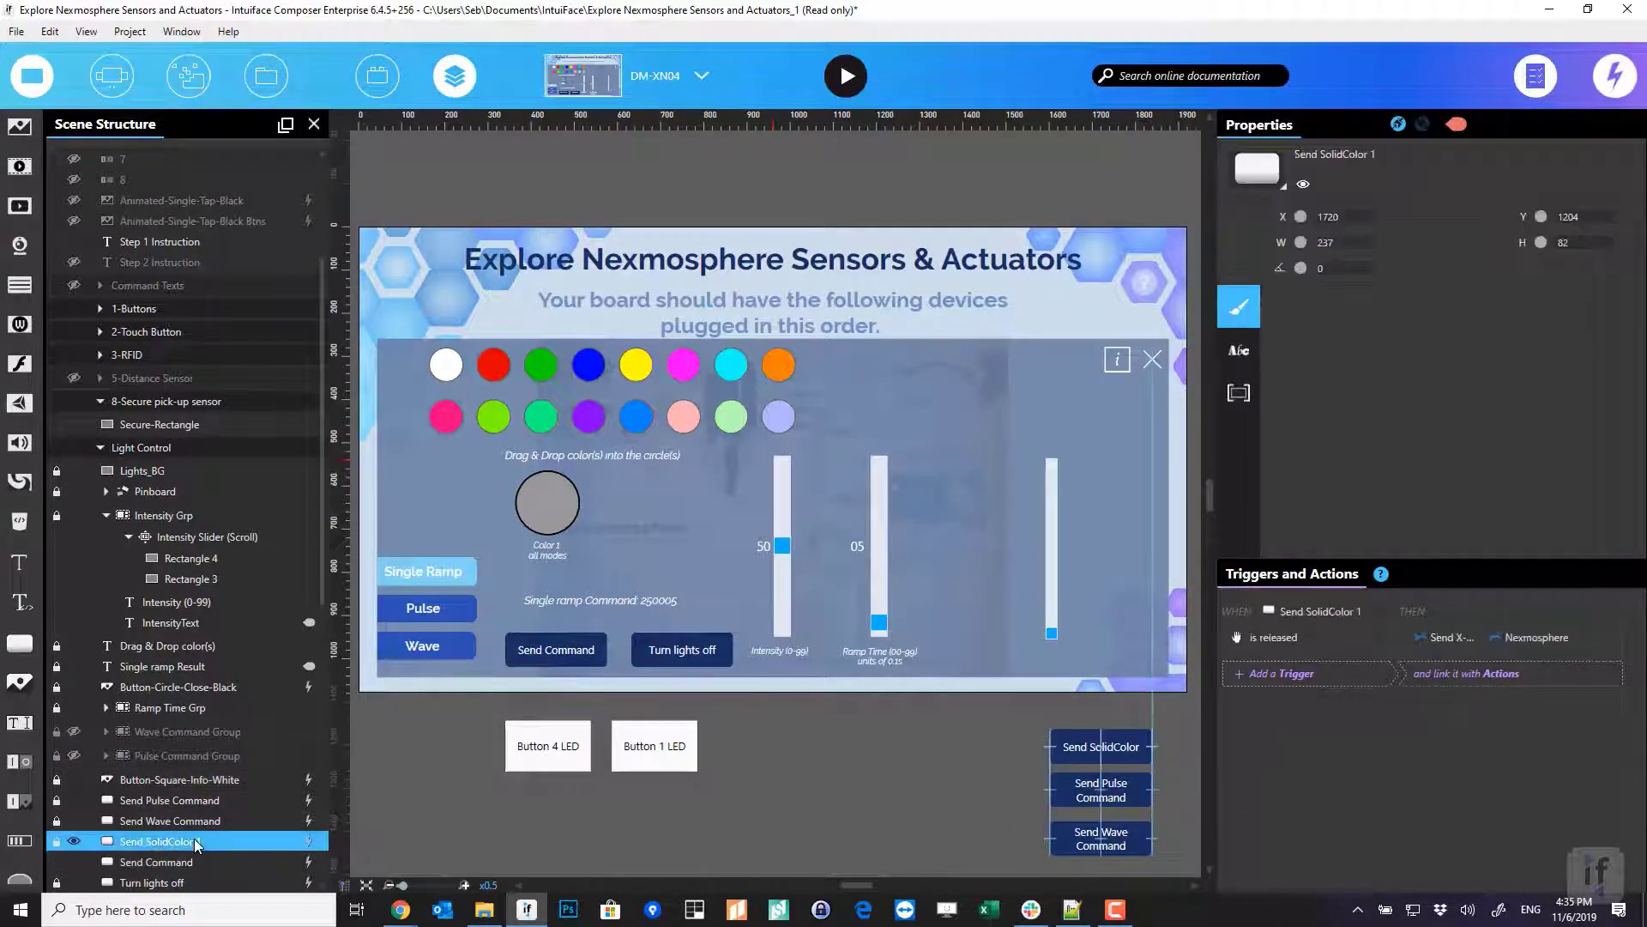
left_click(202, 804)
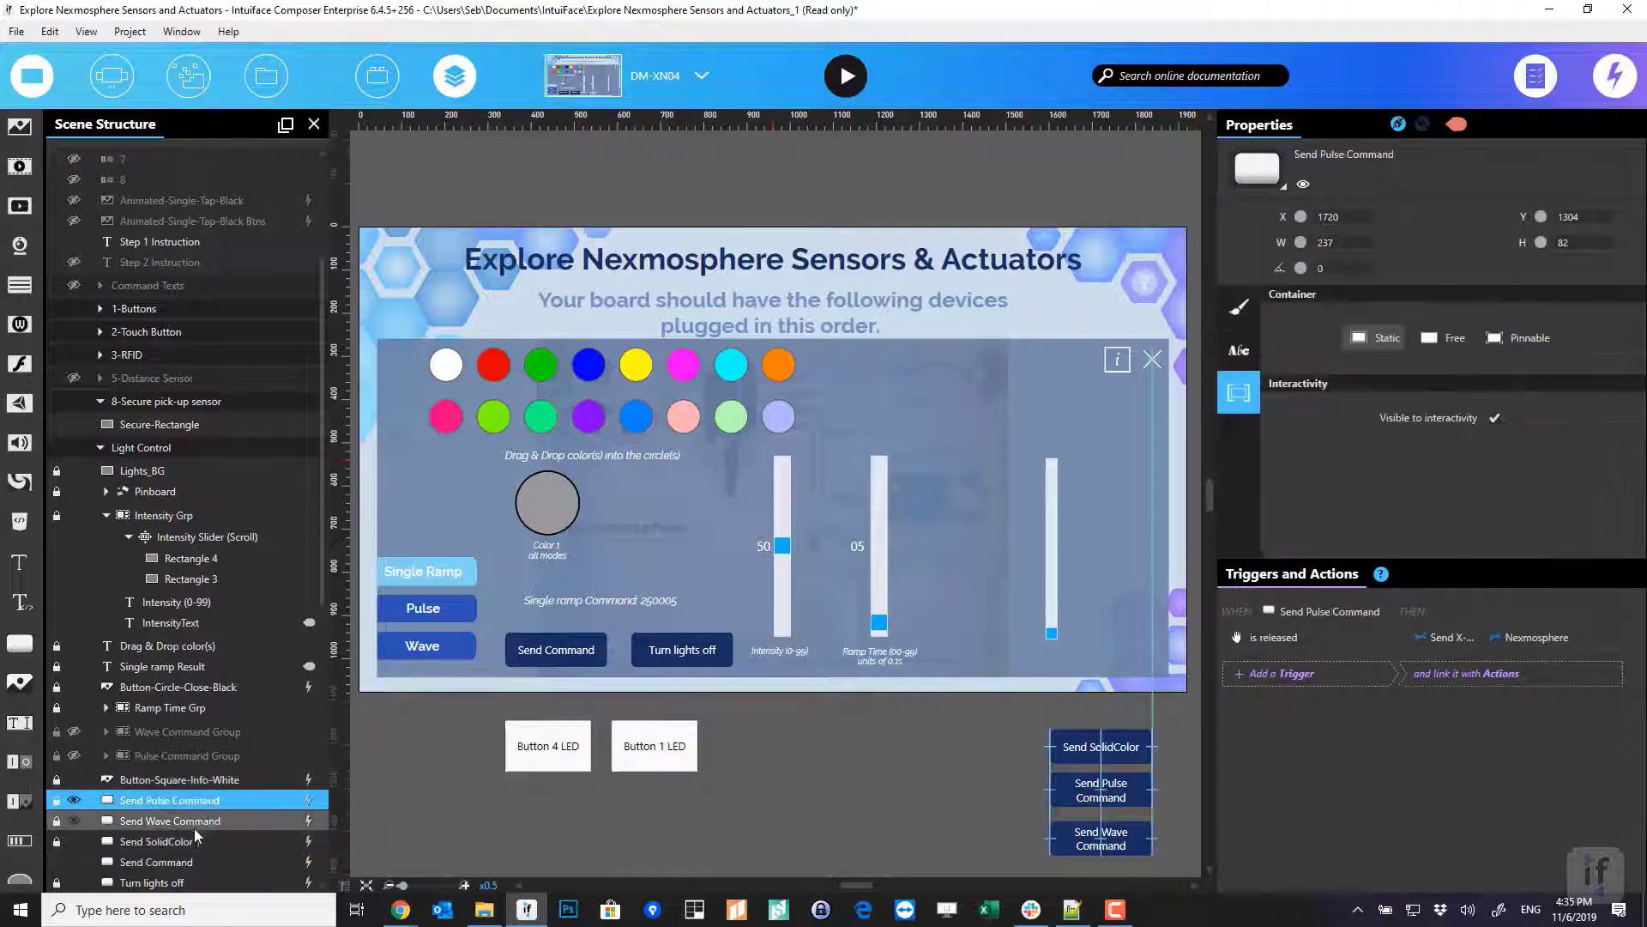
left_click(196, 822)
left_click(184, 843)
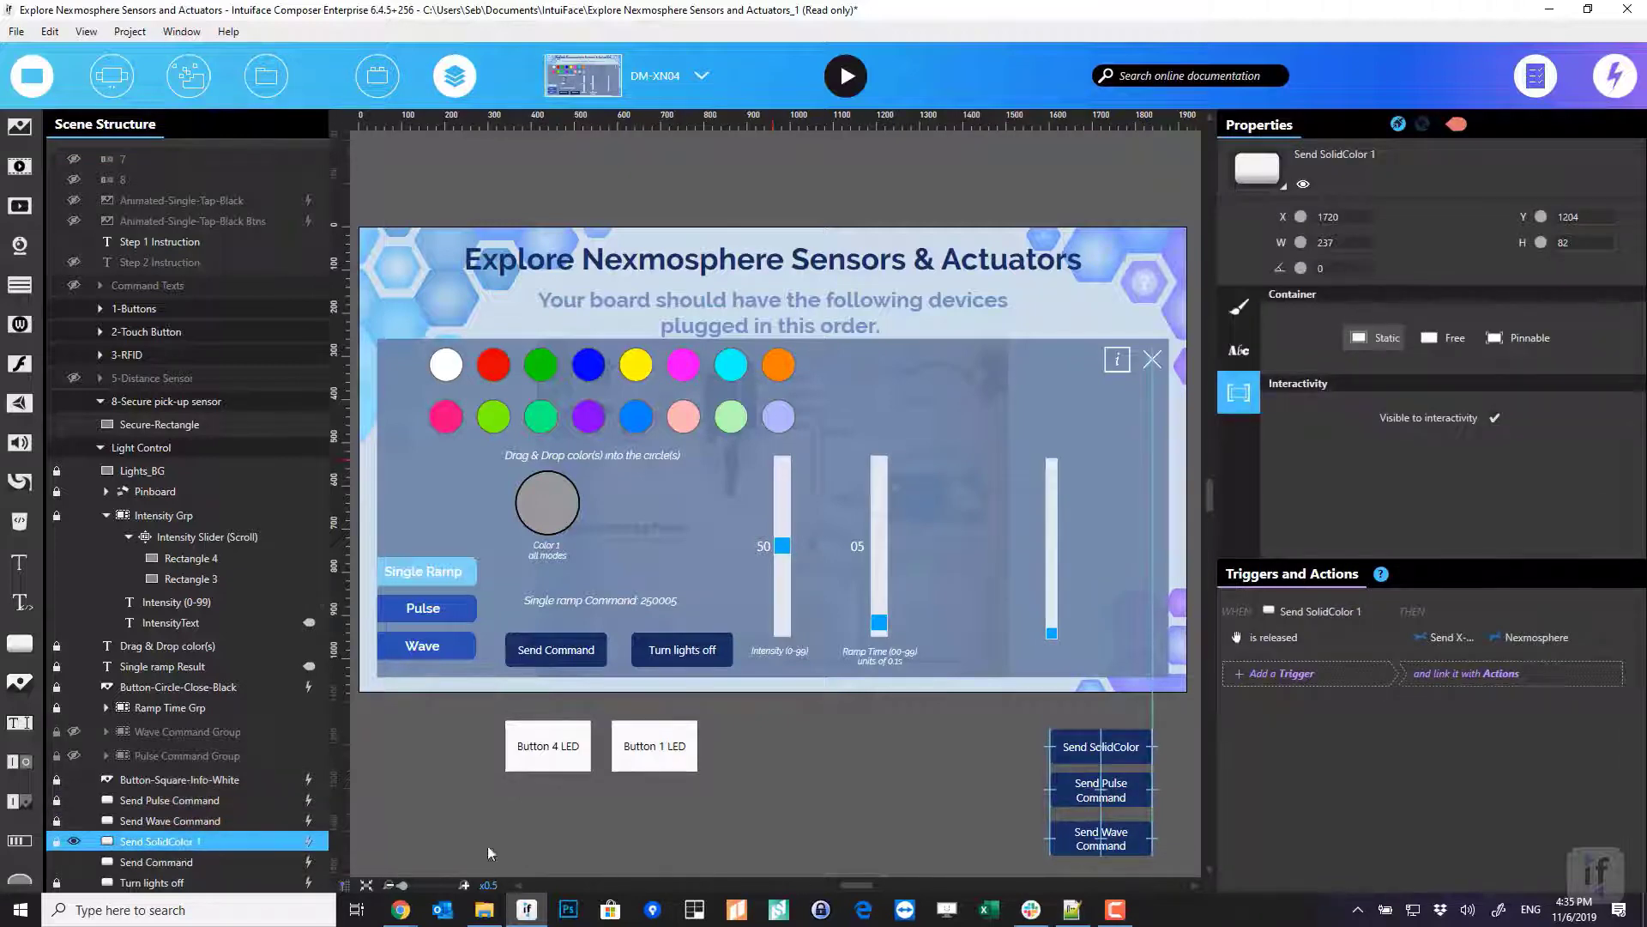
Examine the type, address and format parameters of the Send SolidColor 1 button's Nexmosphere Send X-Script command action
double_click(1458, 637)
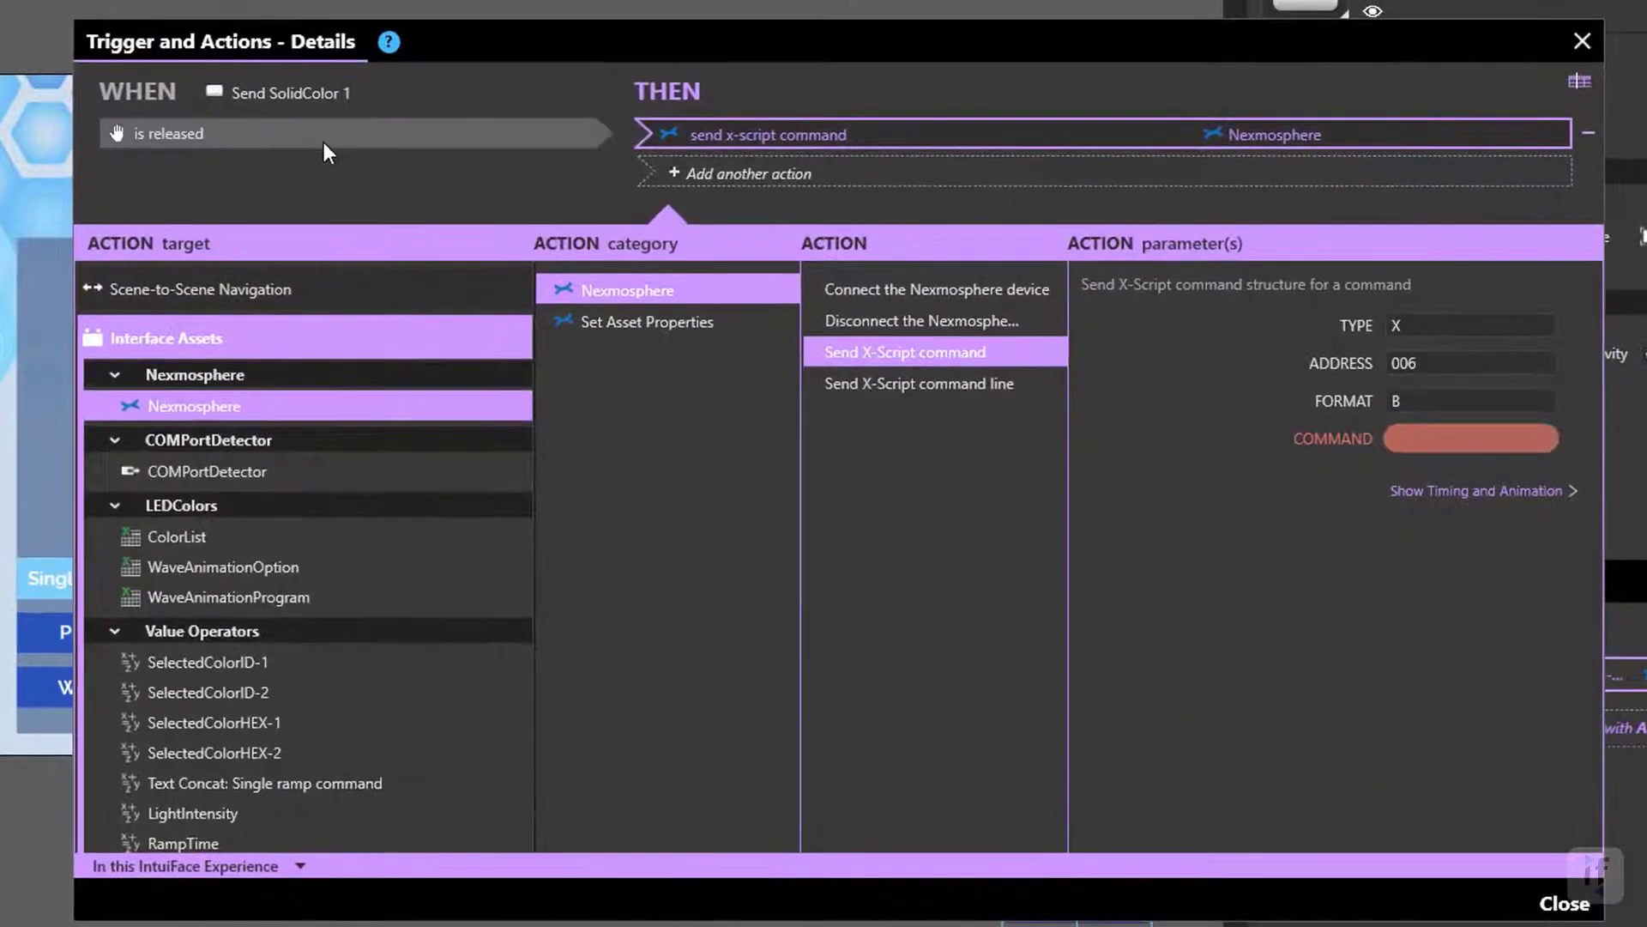
left_click(224, 408)
left_click(775, 300)
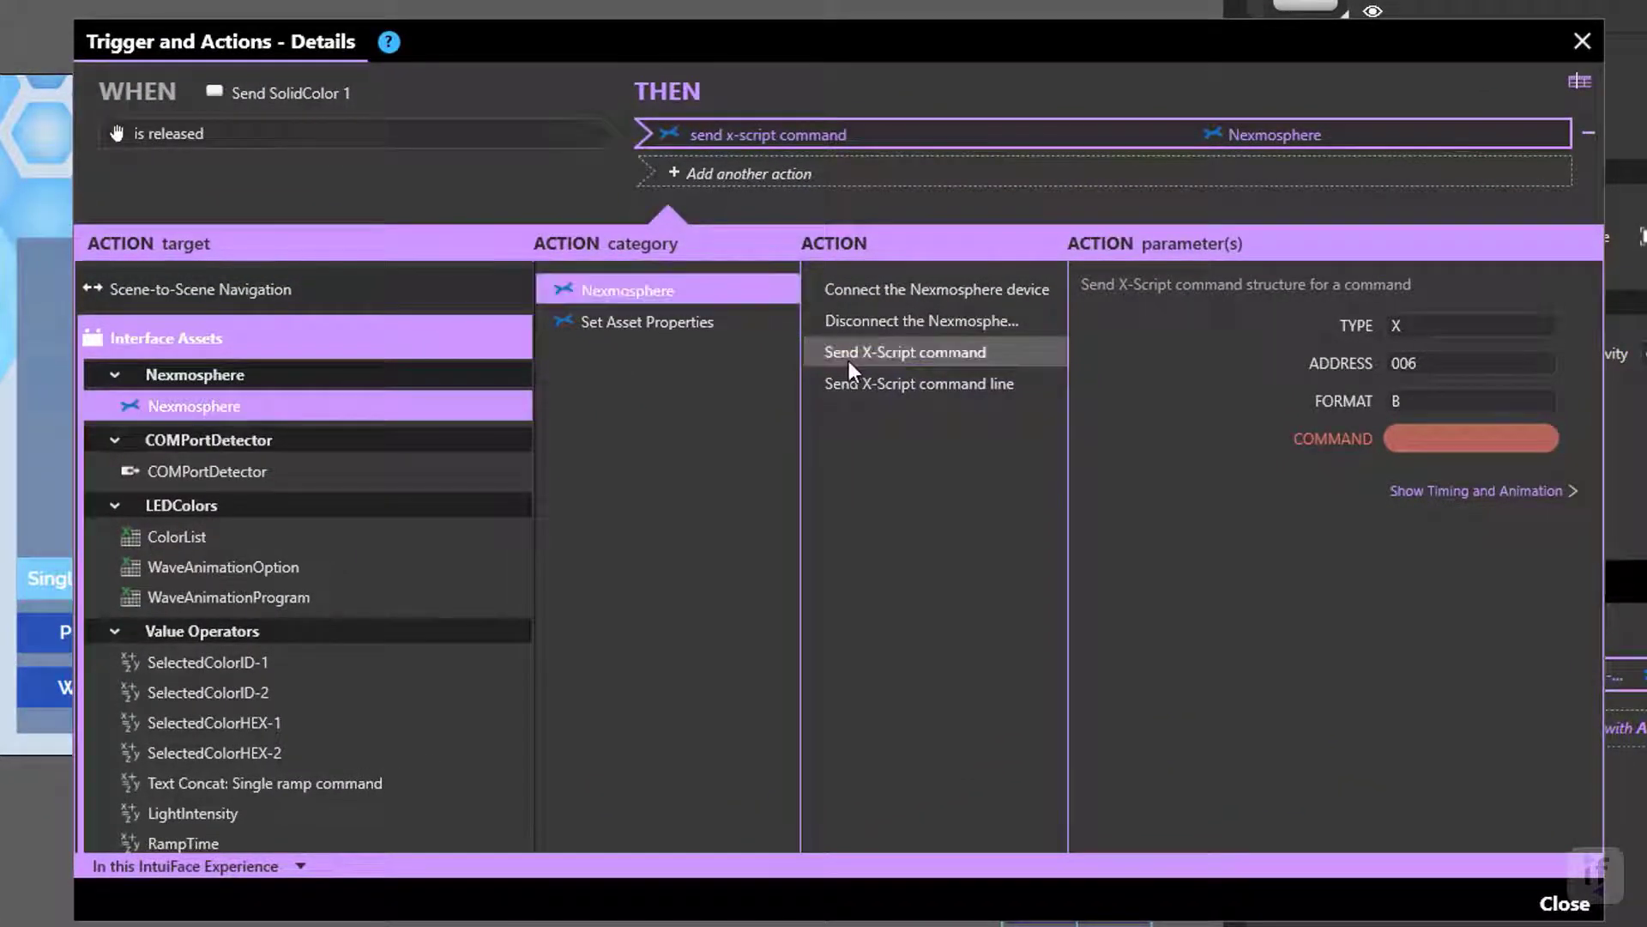
left_click(1032, 353)
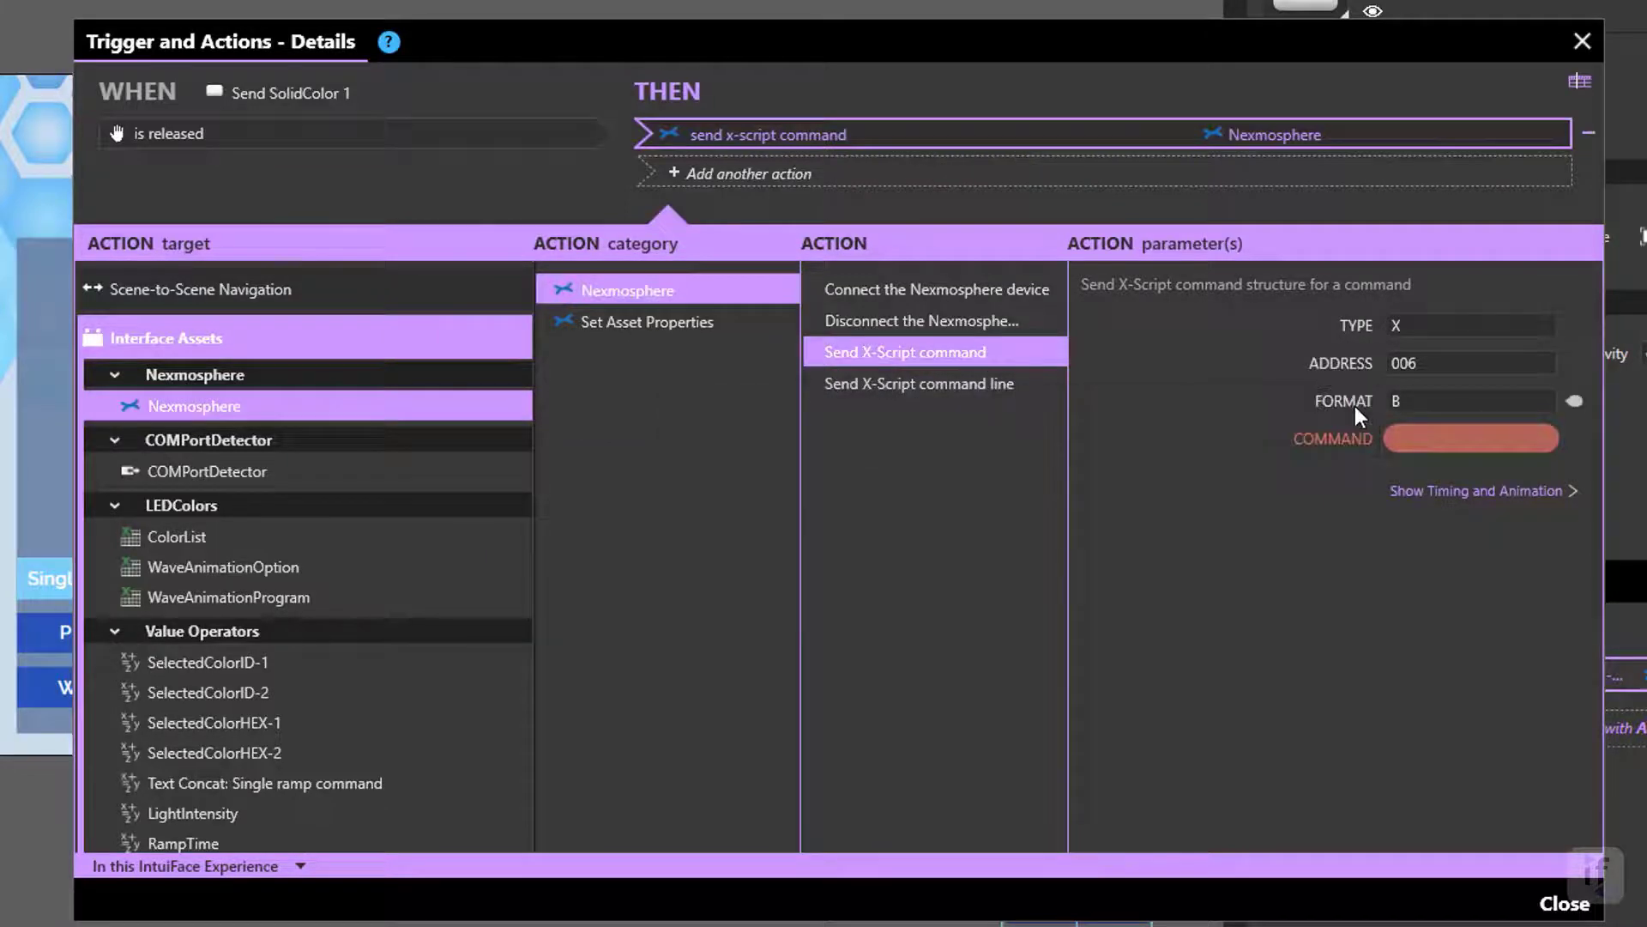
mouse_move(1356, 405)
left_click_drag(1442, 365, 1309, 366)
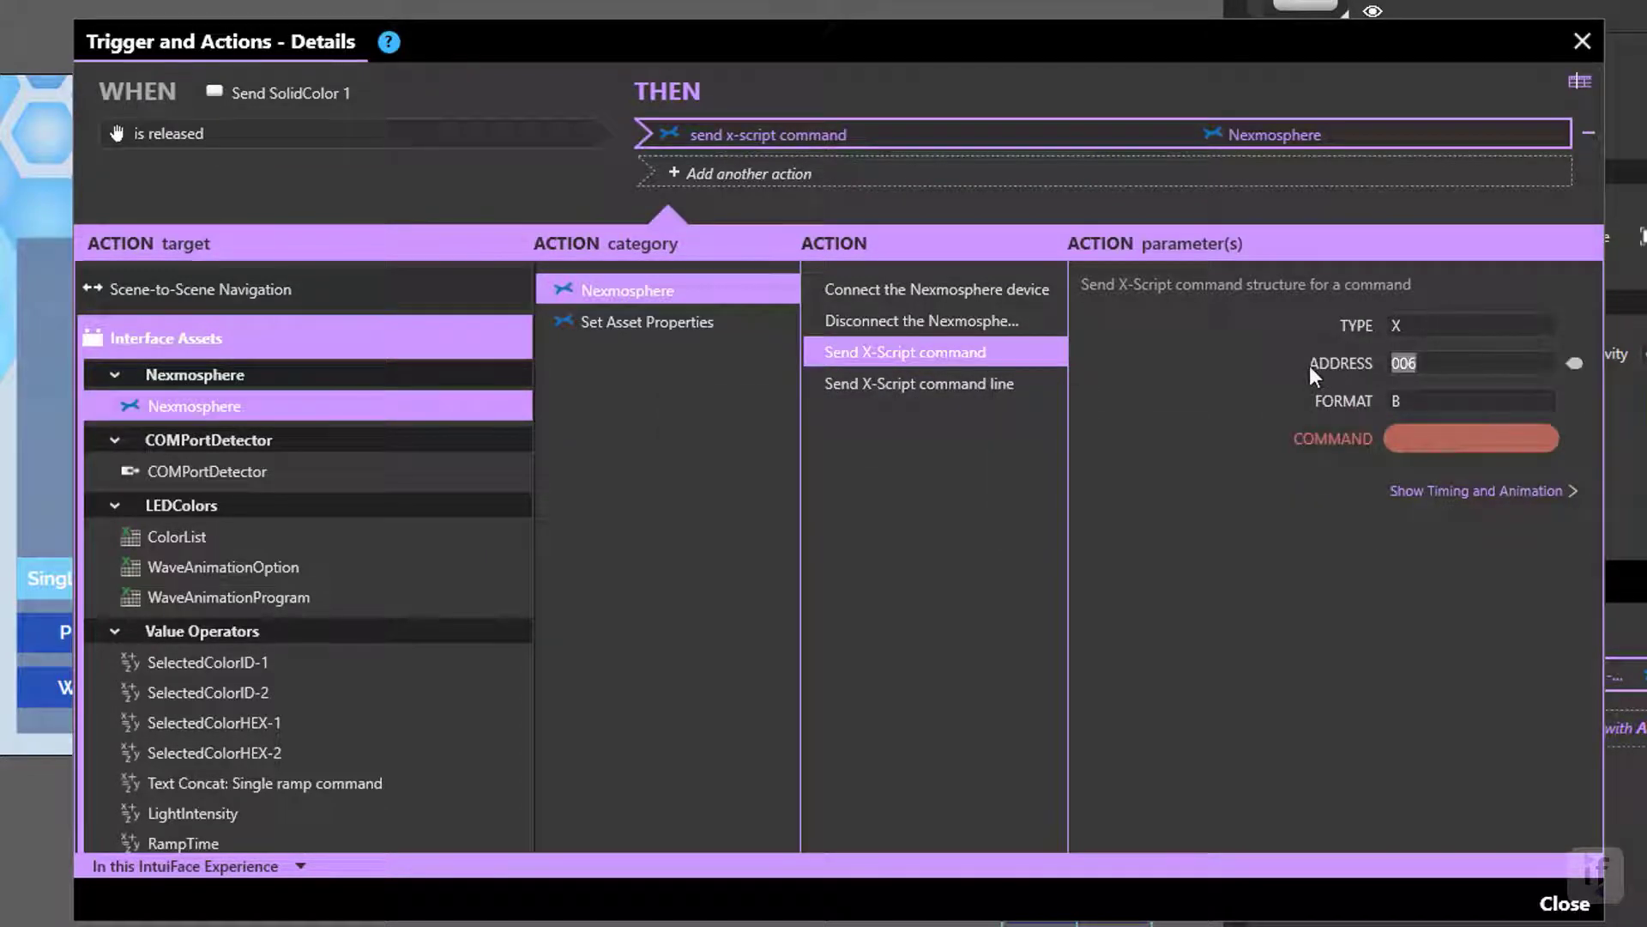
type("006")
left_click(1442, 319)
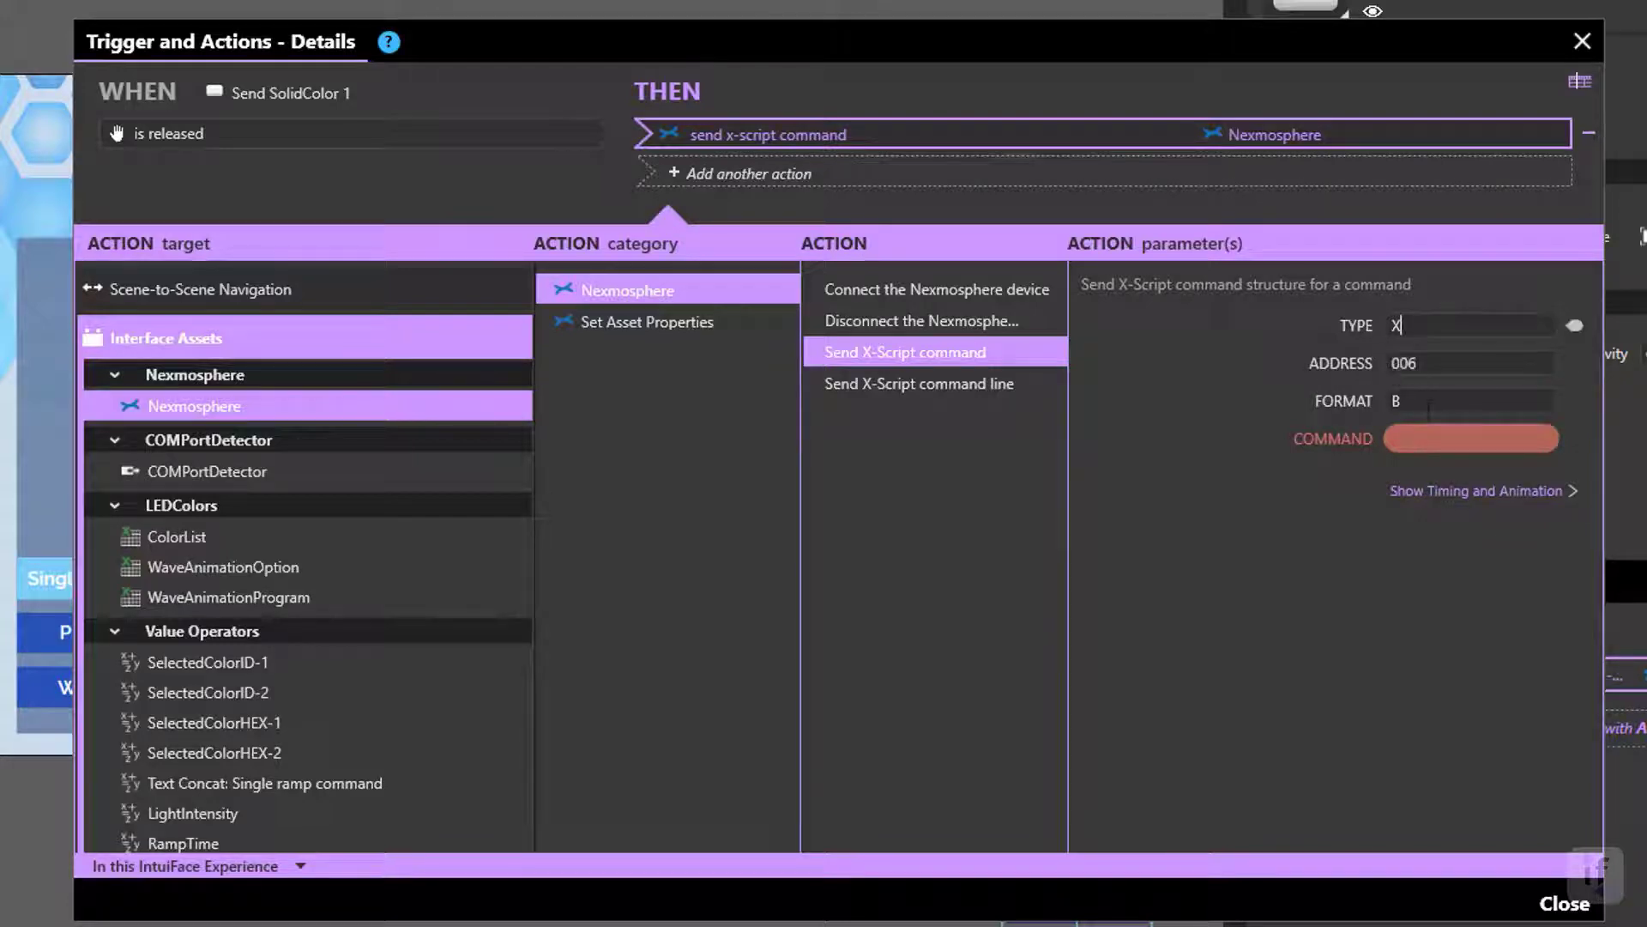
left_click(1428, 407)
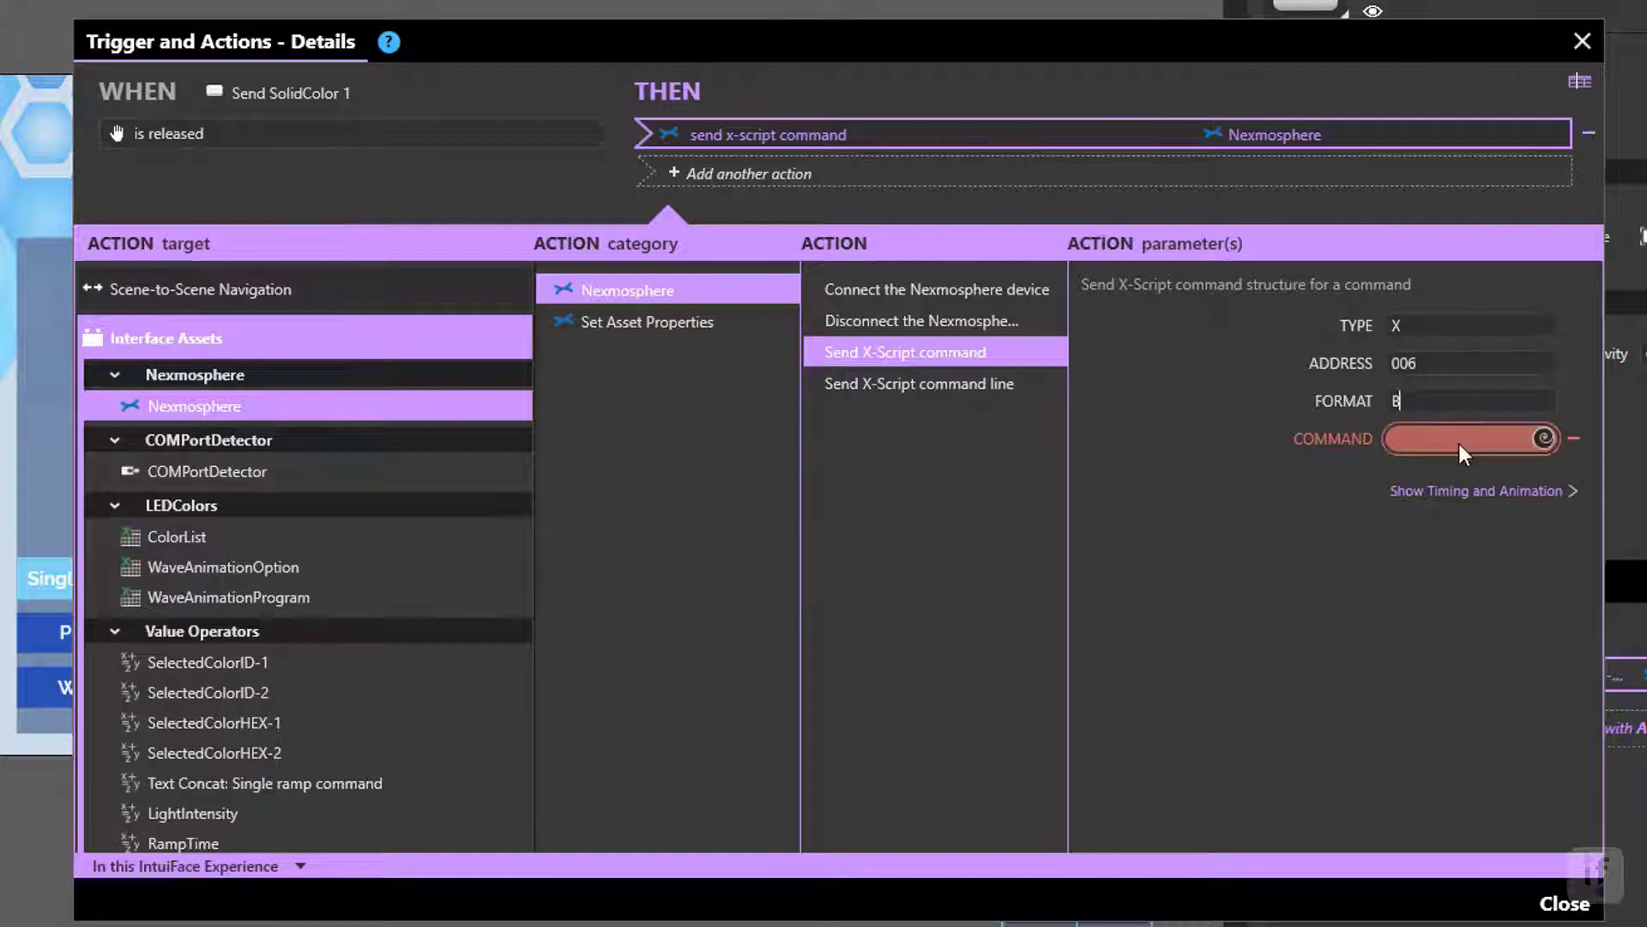
Inspect the property binding of the action's Command parameter, then close the binding and the trigger details
mouse_move(1459, 443)
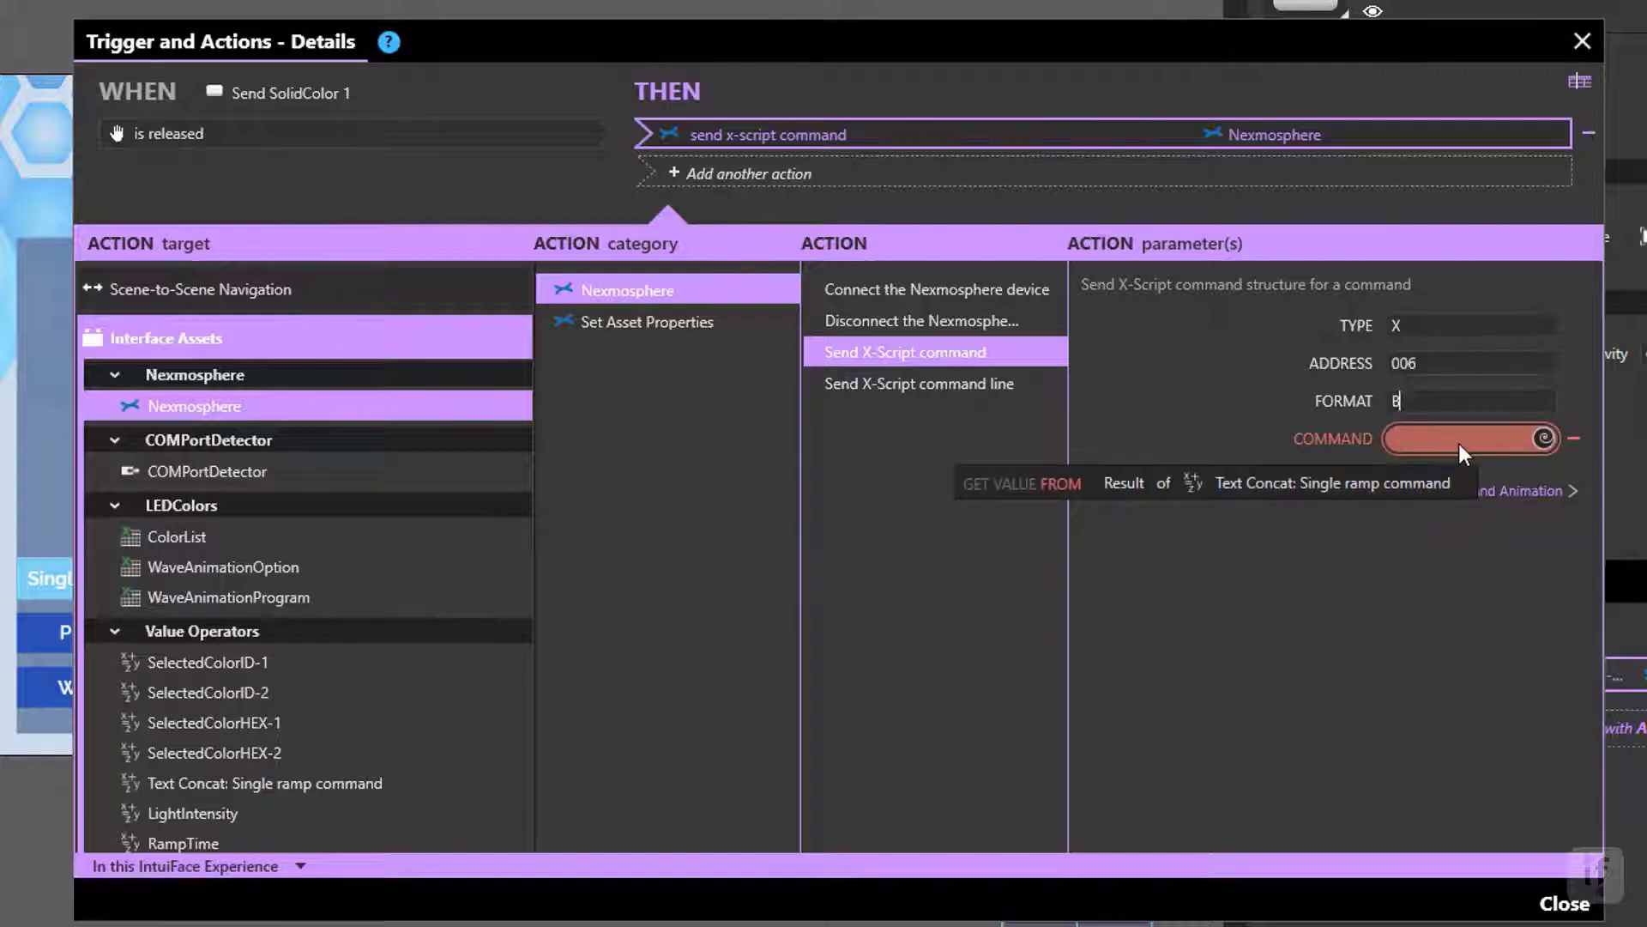
left_click(1458, 443)
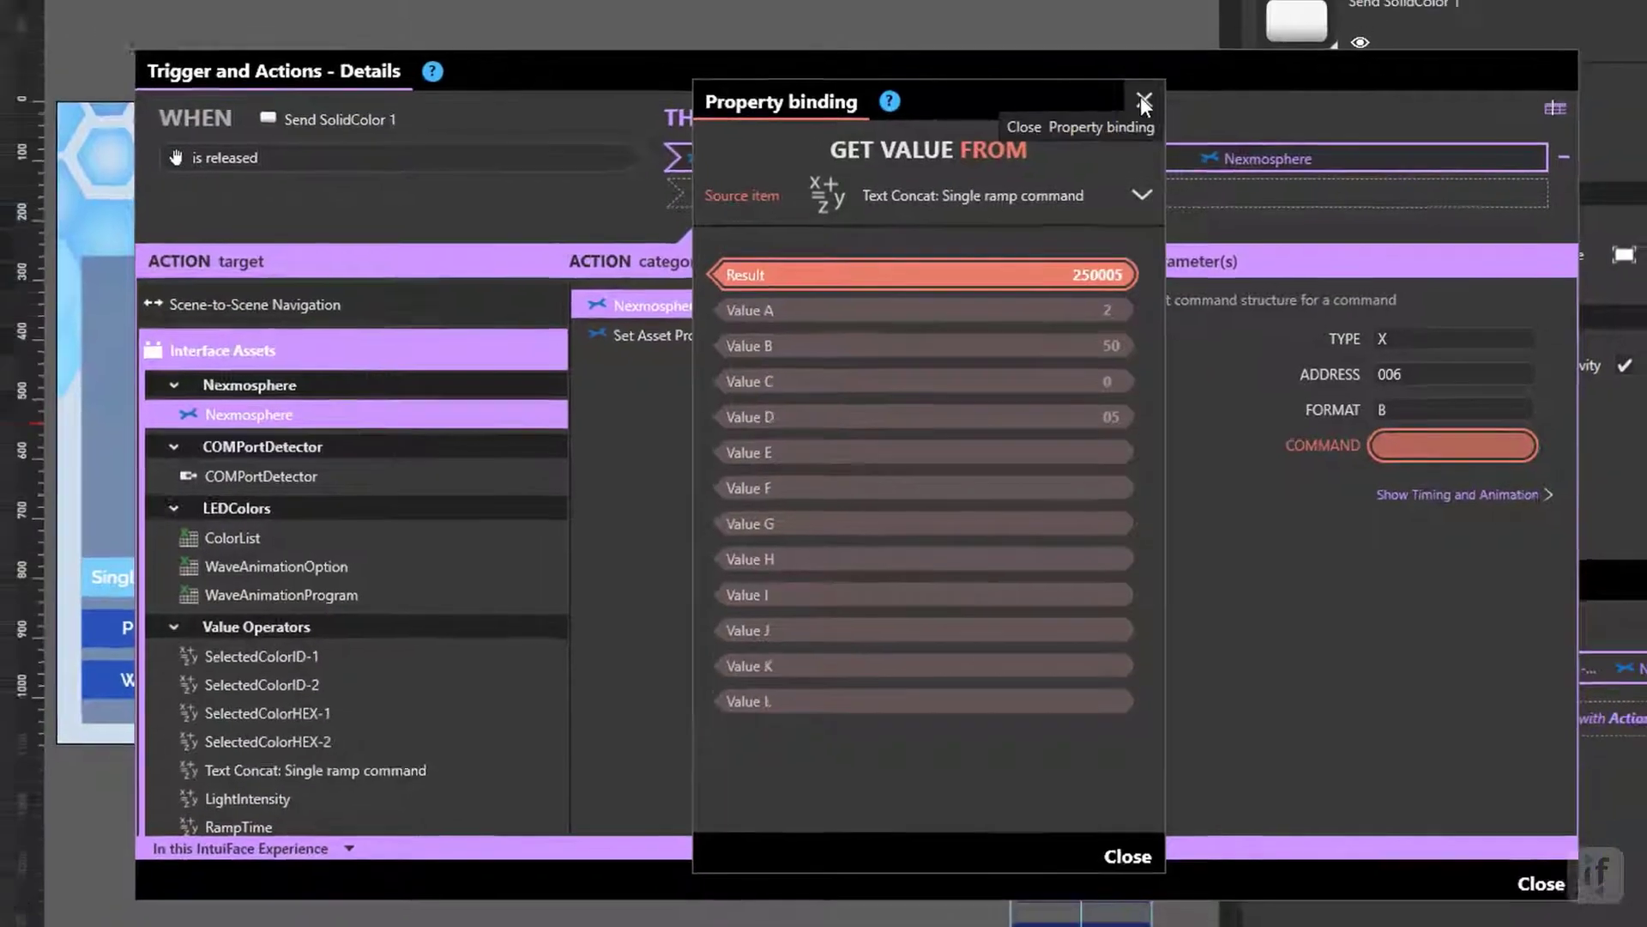
left_click(1144, 72)
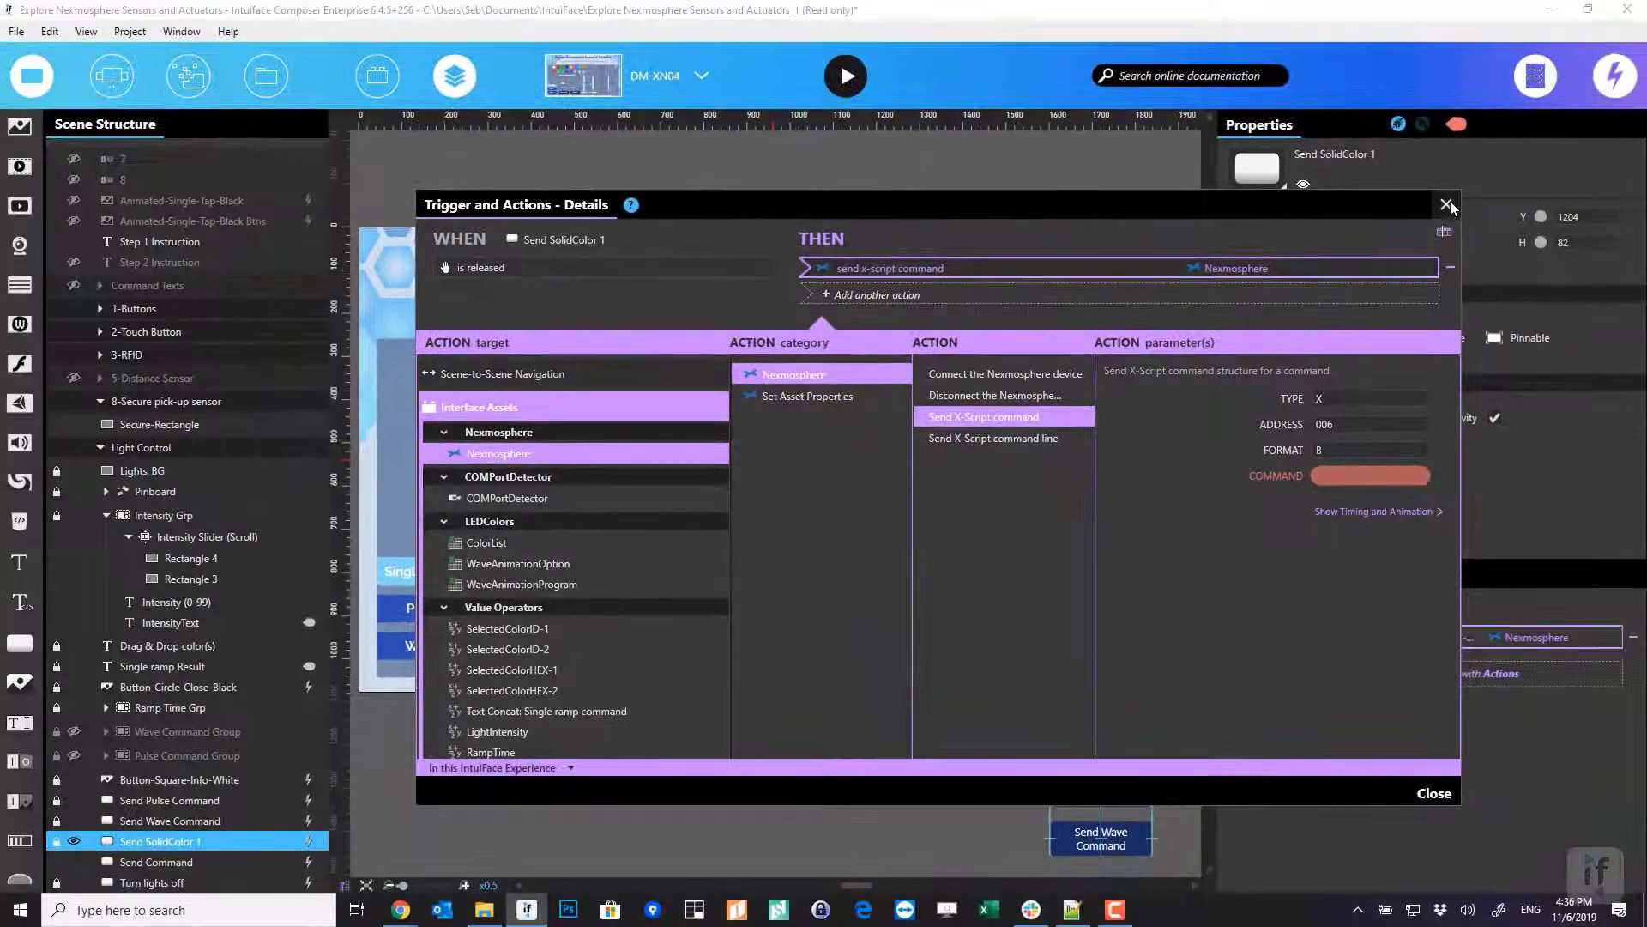
key("Escape")
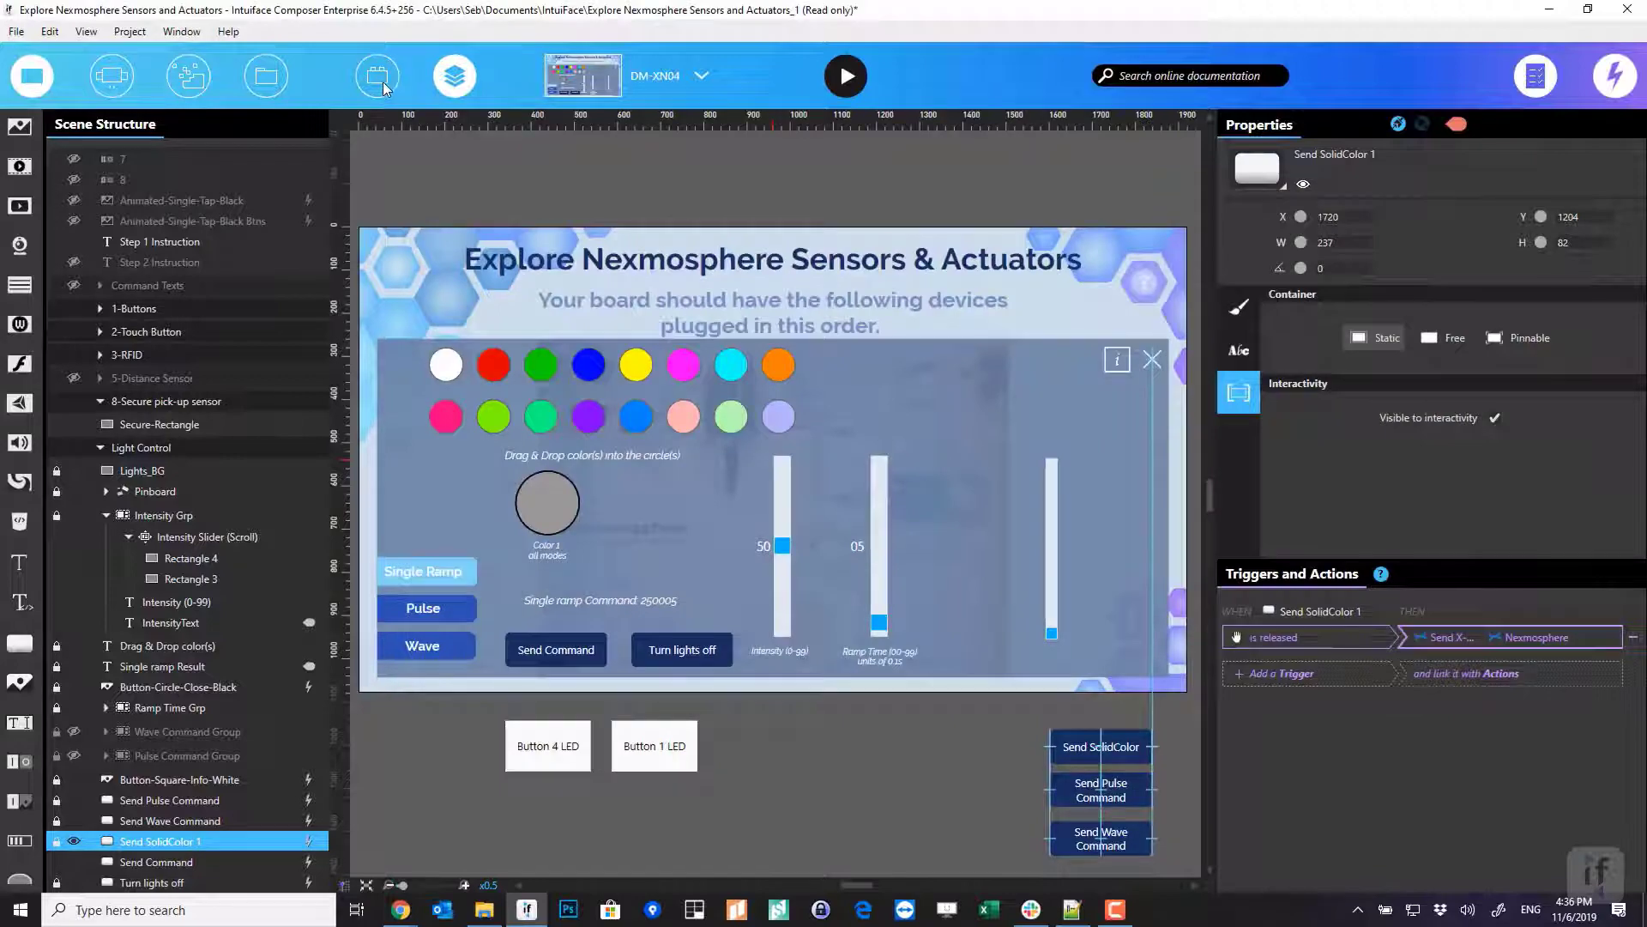
Show the interface assets and inspect the Text Concat: Single ramp command operator's properties in X-Ray
left_click(363, 82)
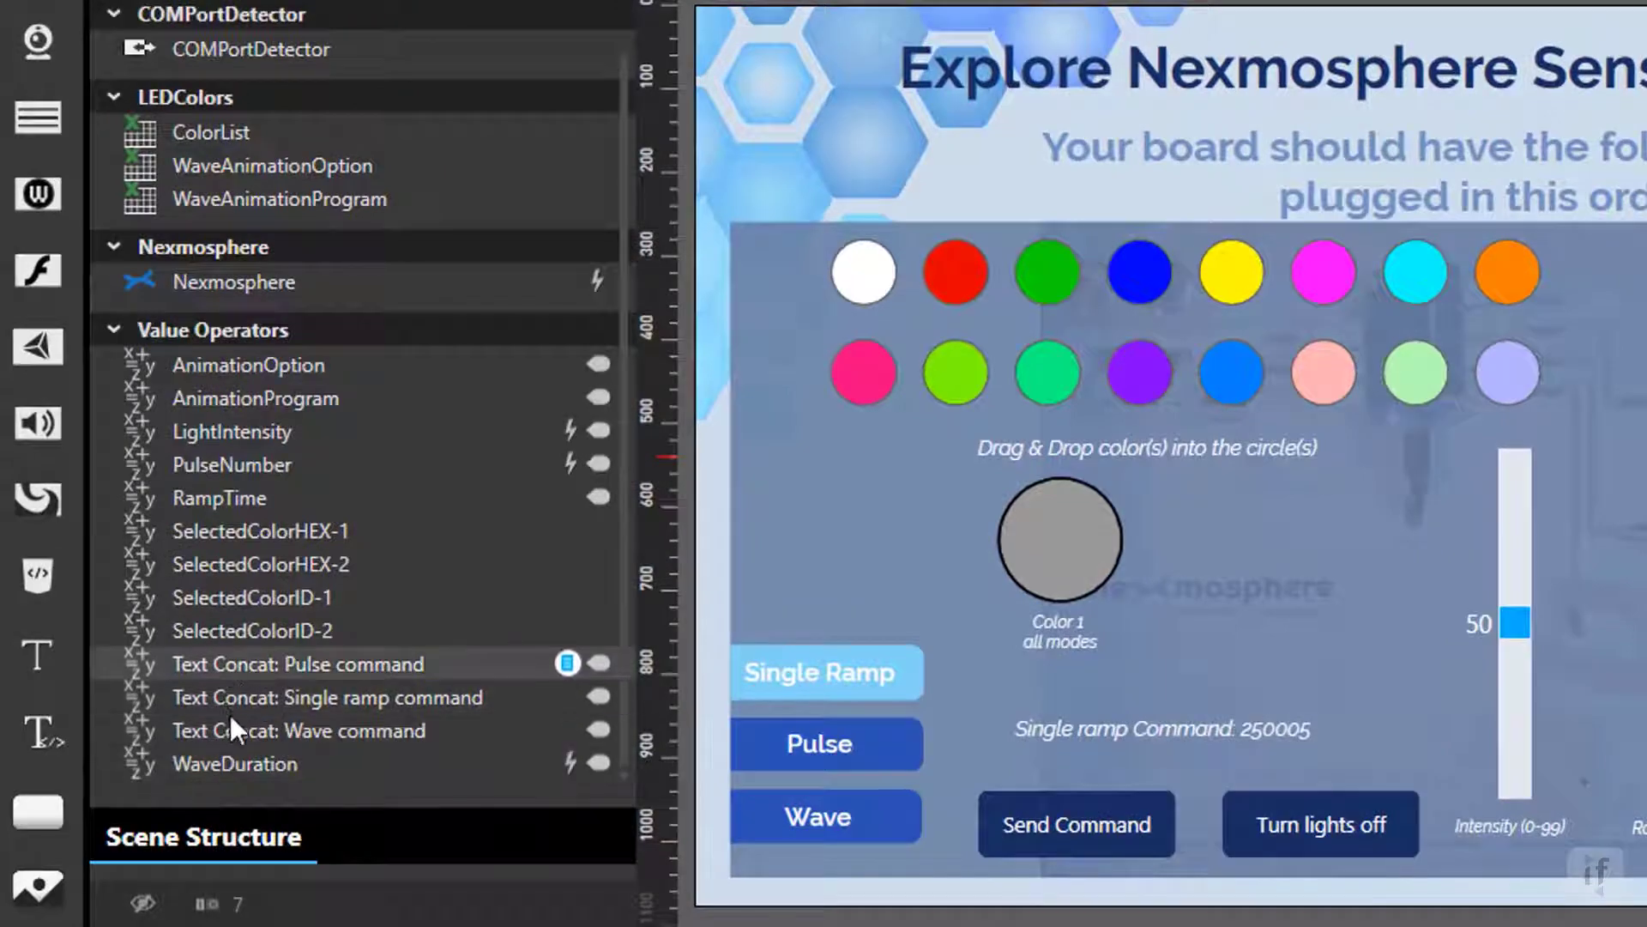
left_click(266, 695)
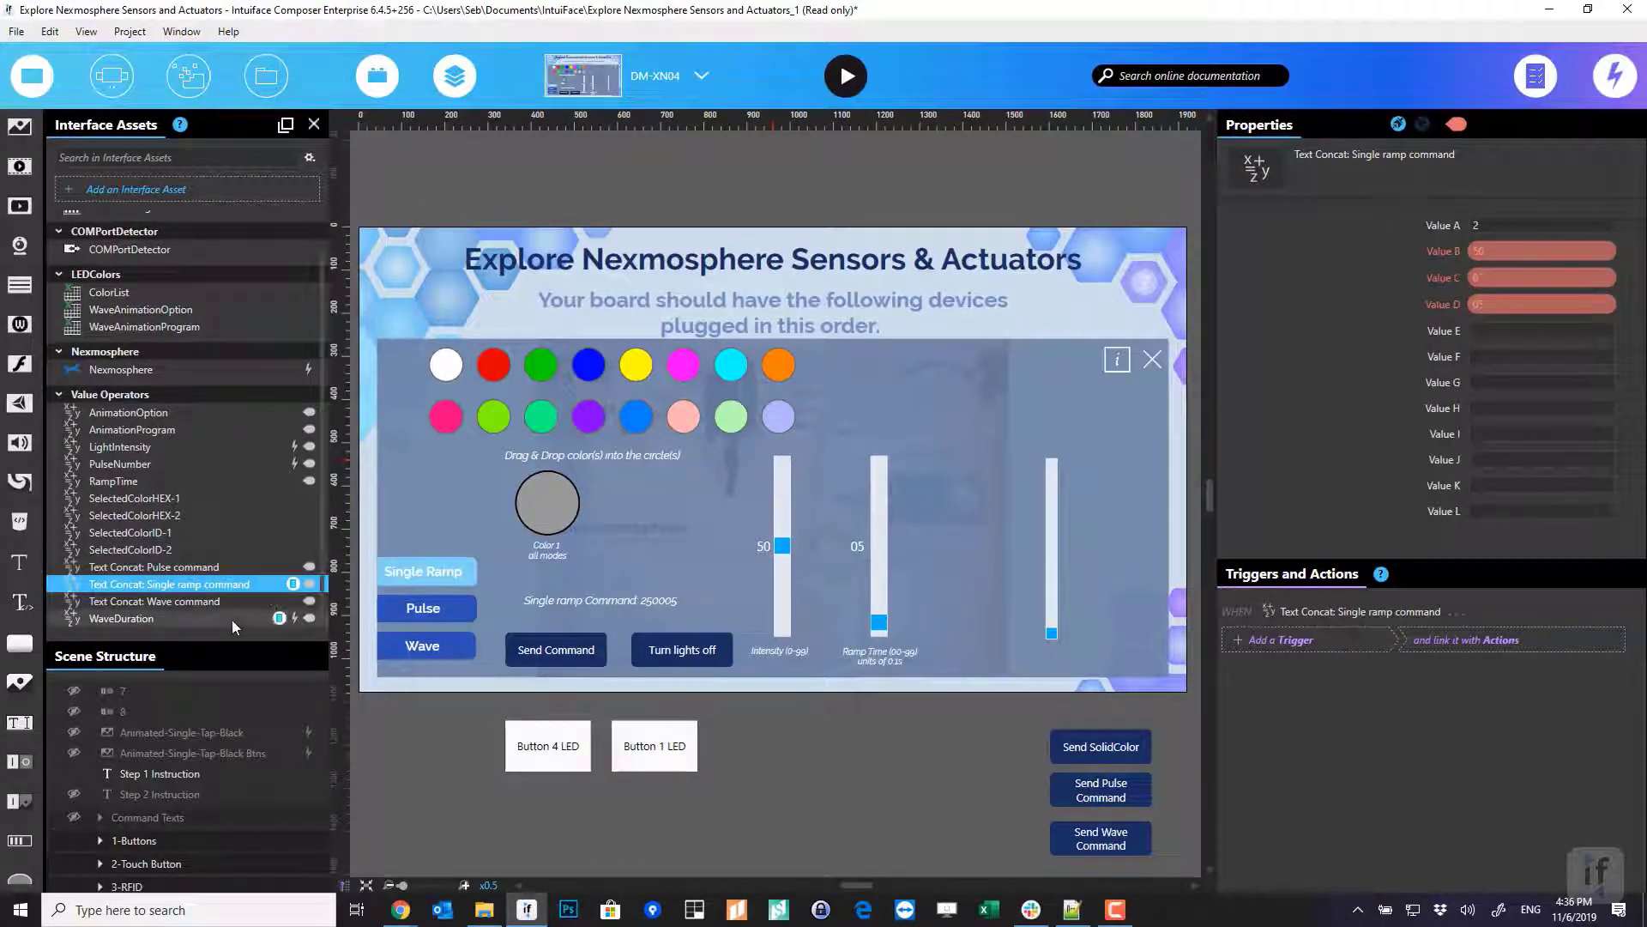
left_click(293, 585)
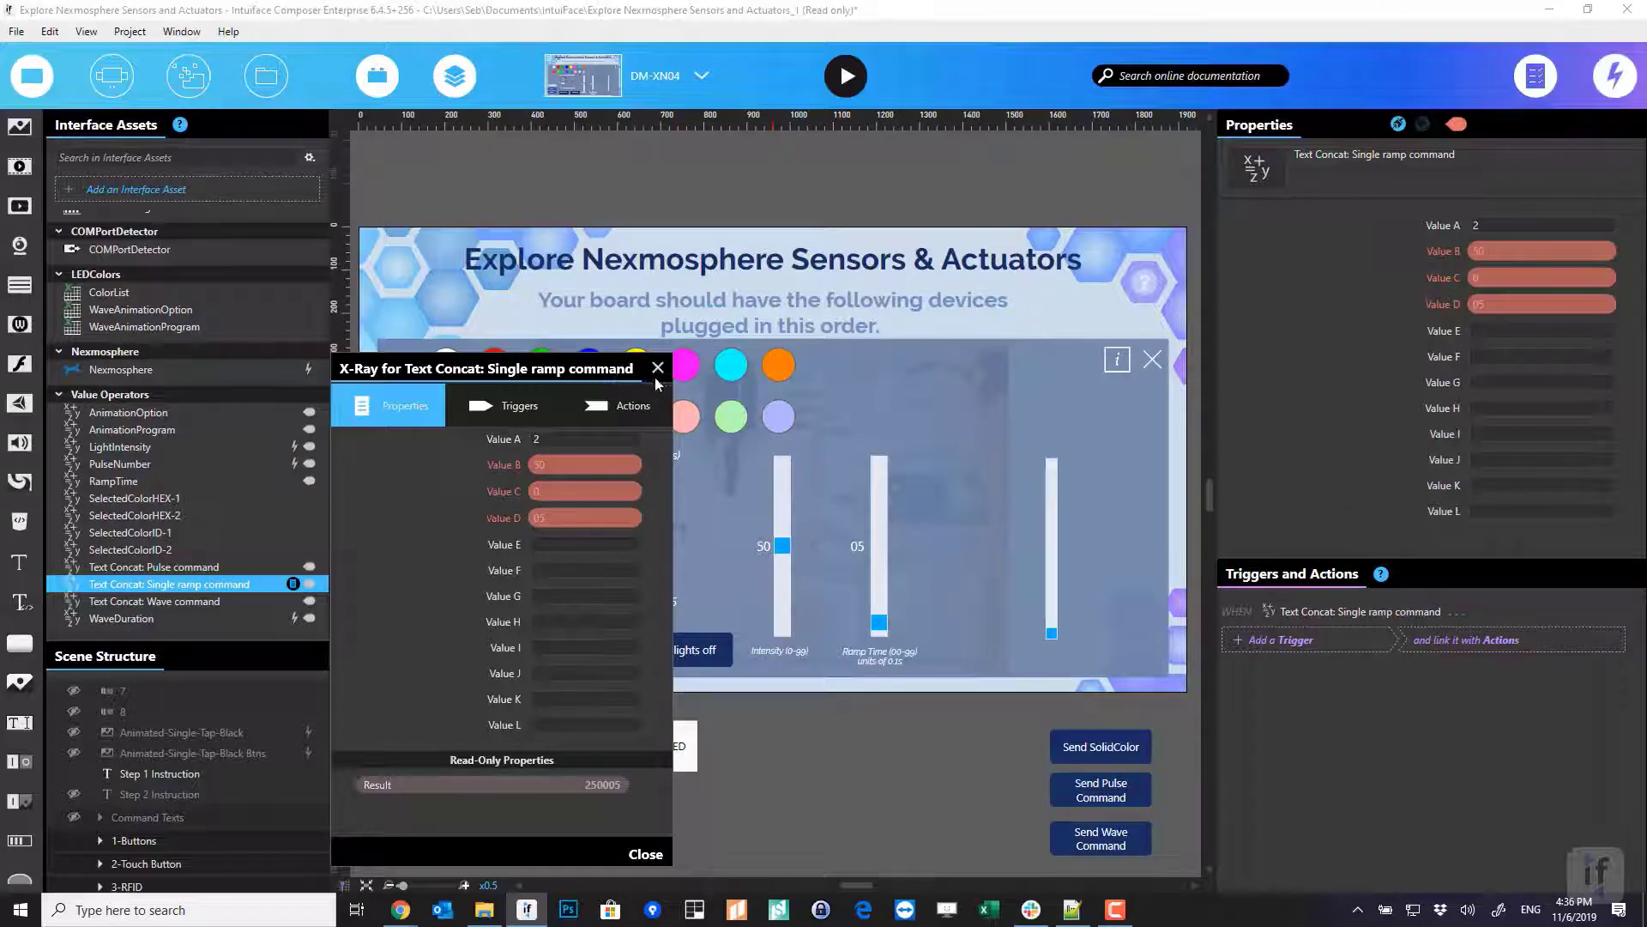
left_click(657, 368)
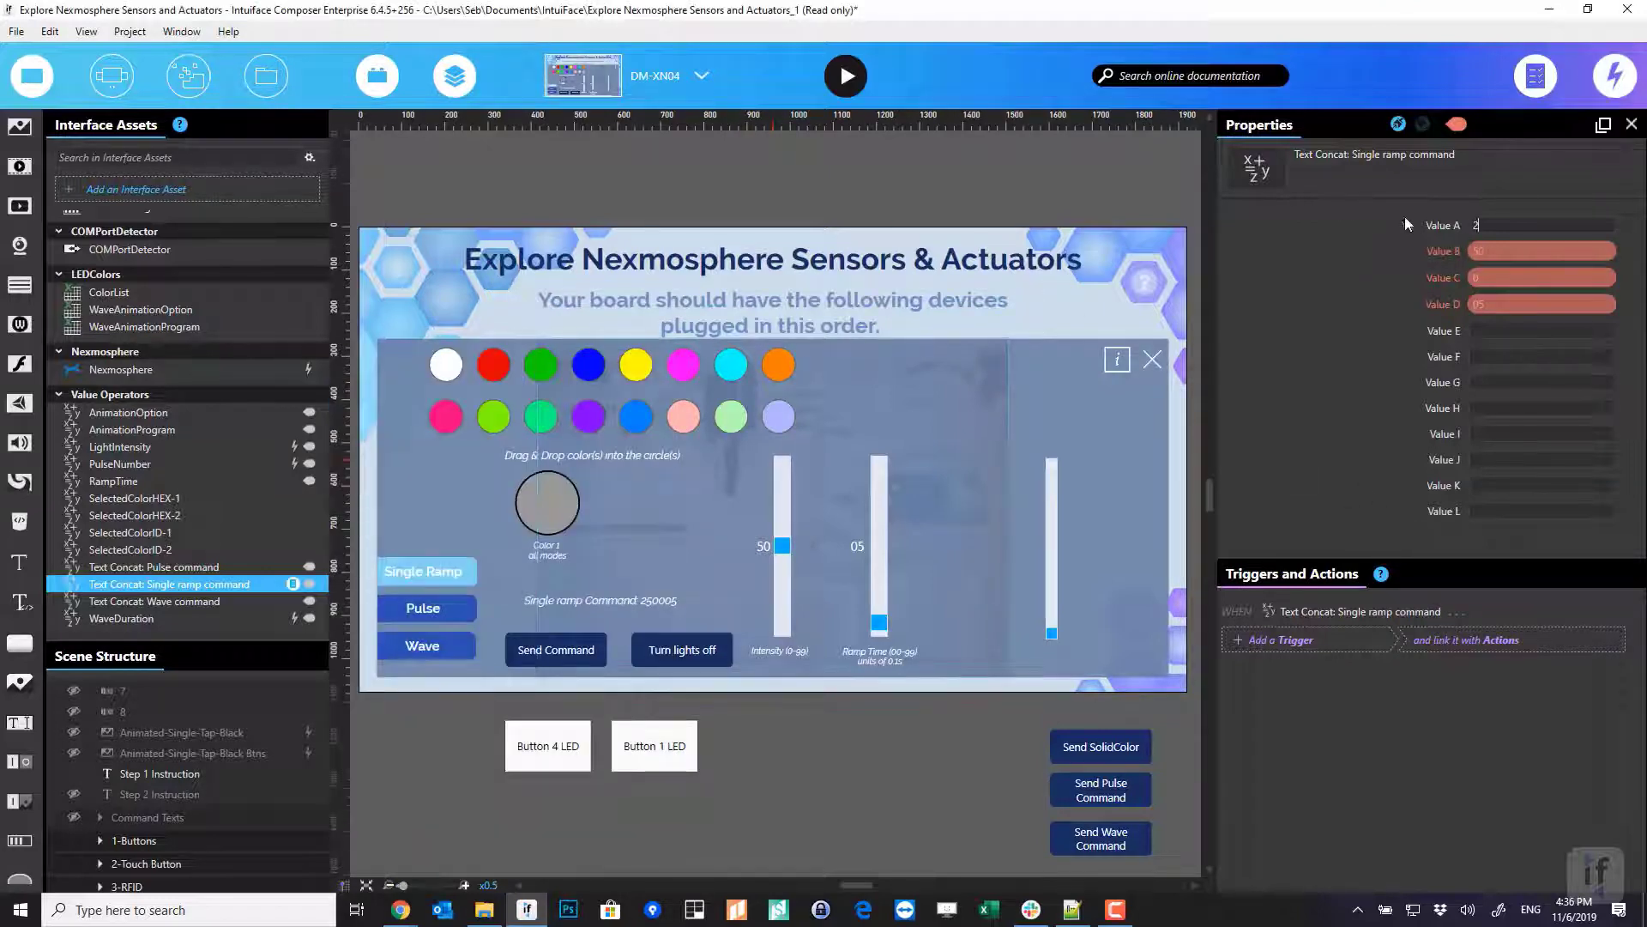
Inspect the binding sources of Value B, Value C and Value D in the Single ramp command text concatenation
left_click(1496, 249)
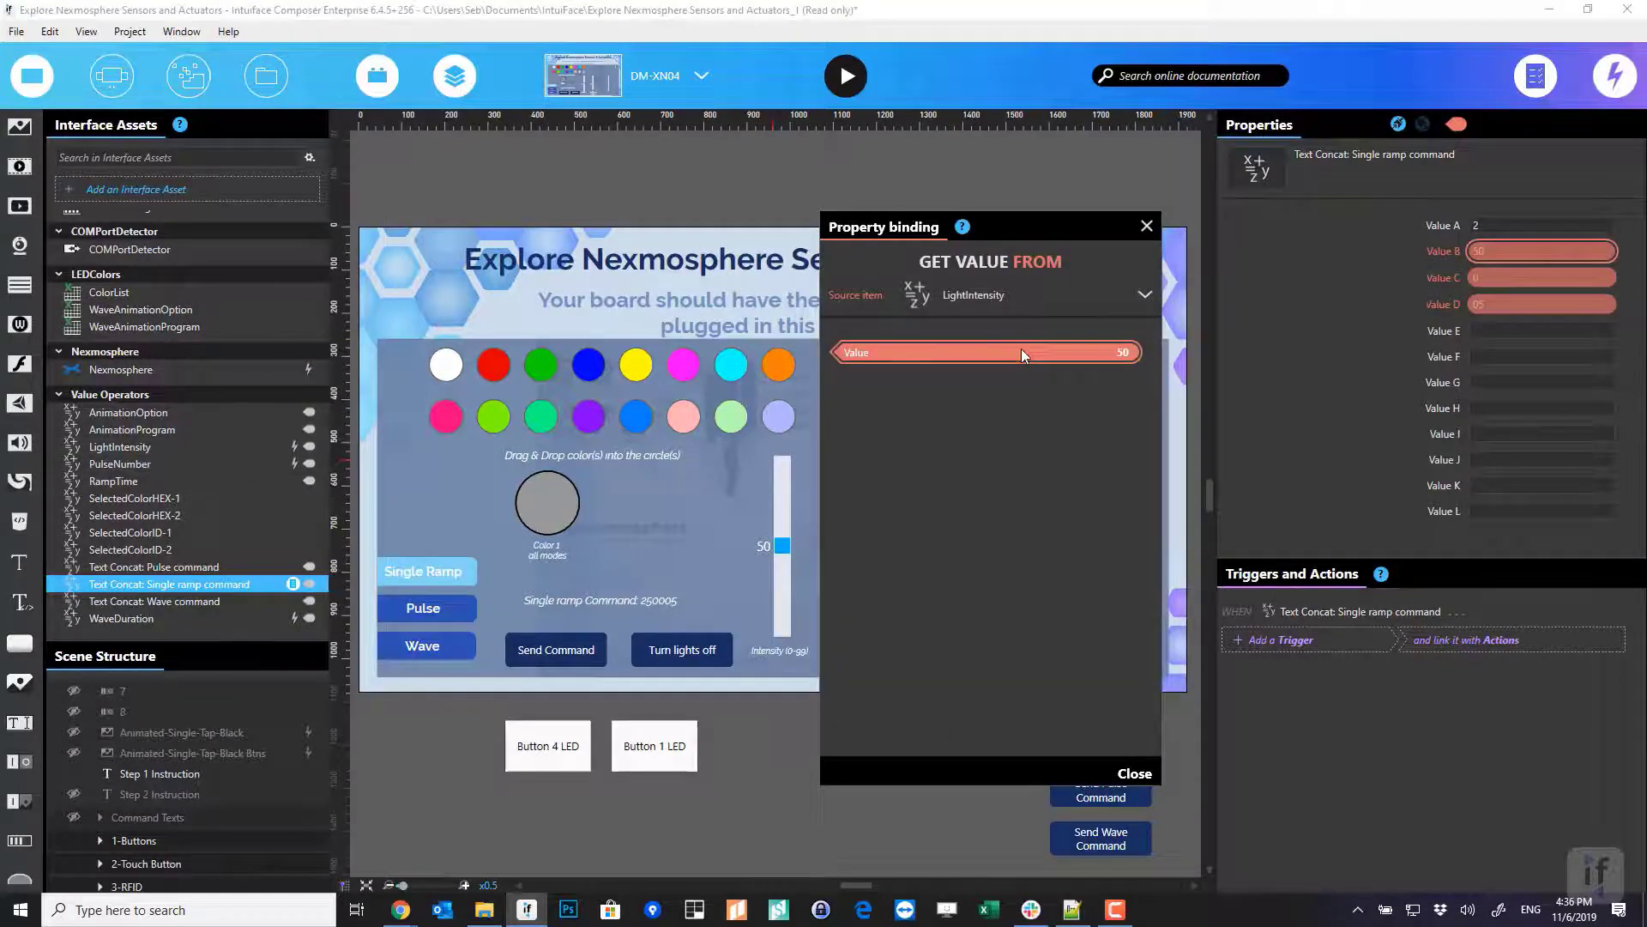
left_click(1147, 226)
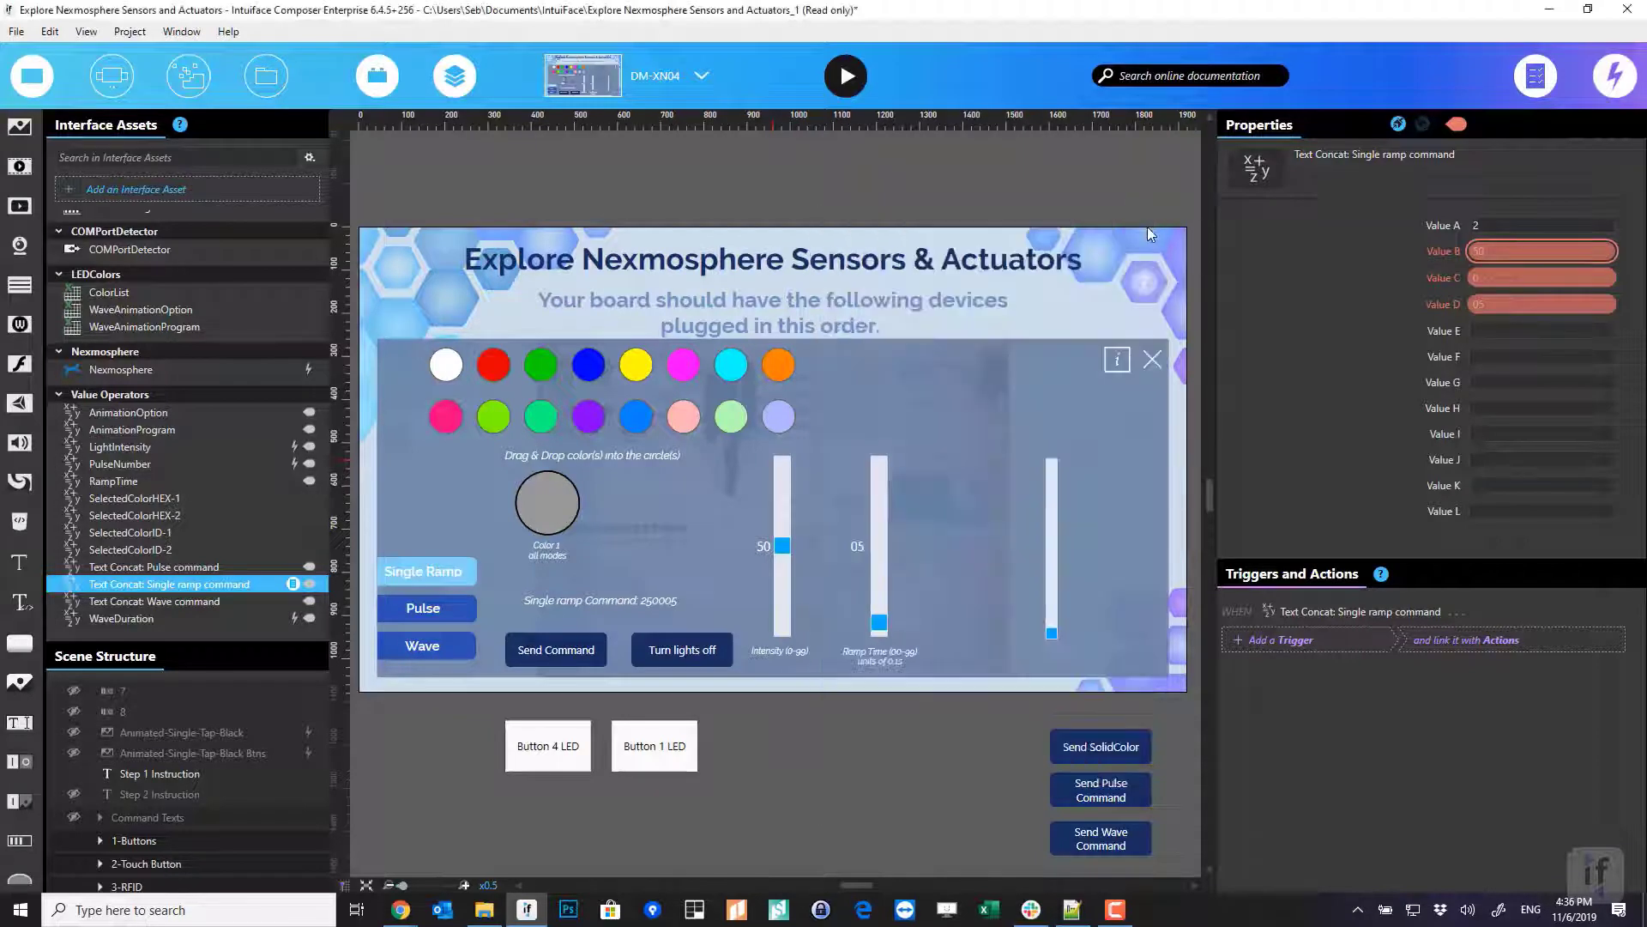
left_click(1499, 276)
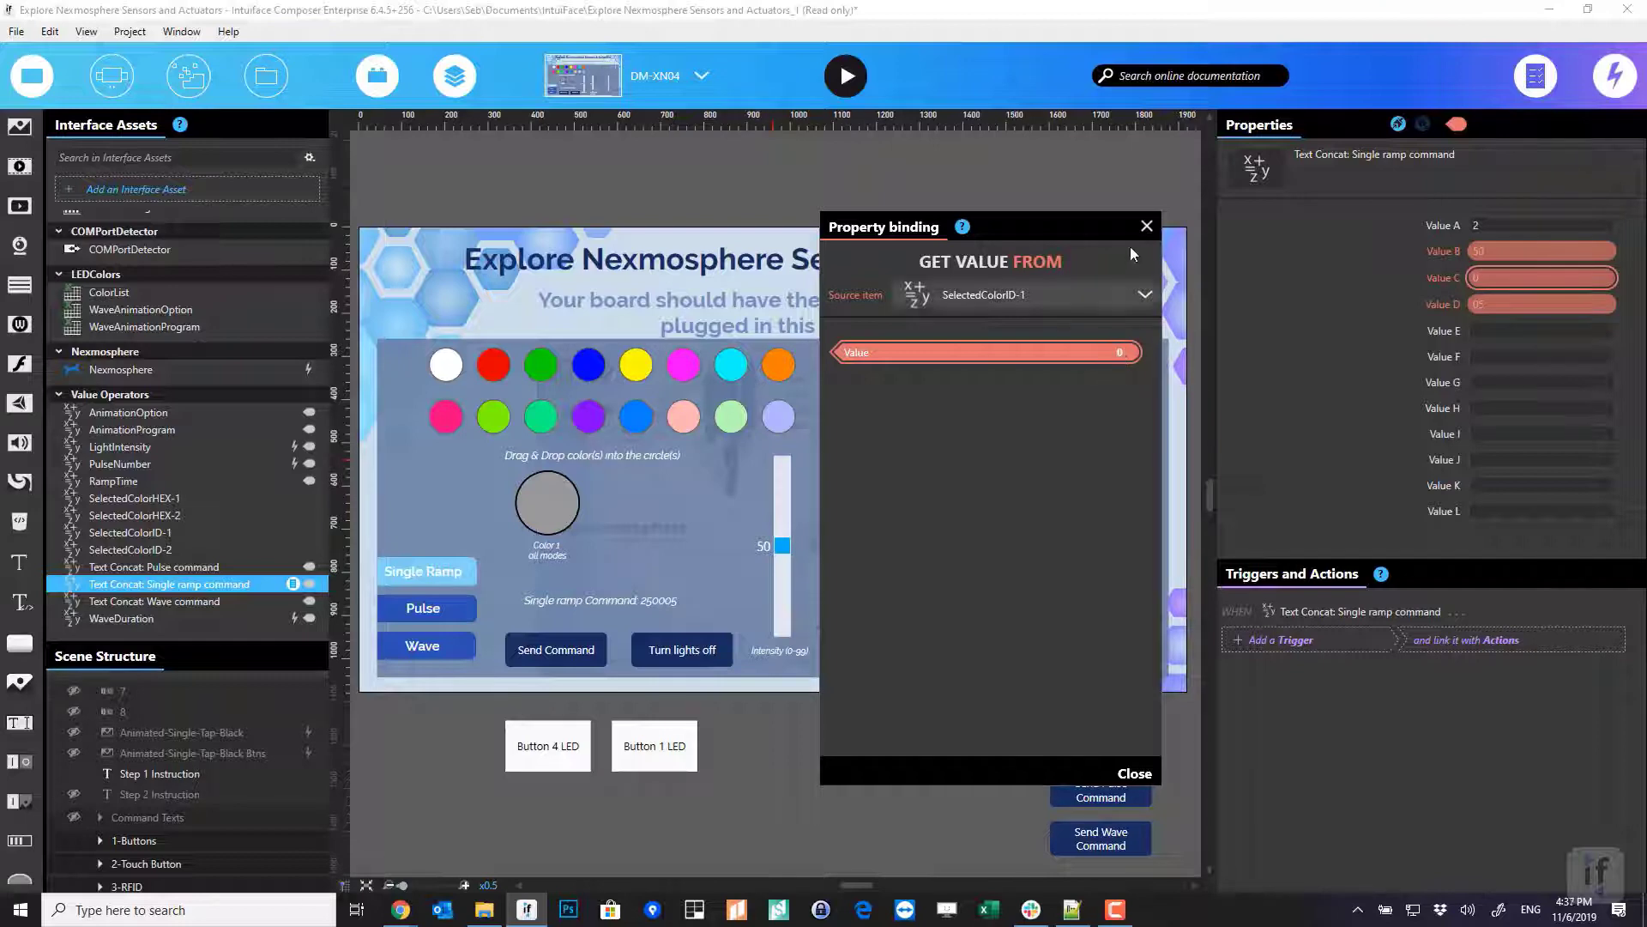
left_click(1147, 226)
left_click(1515, 305)
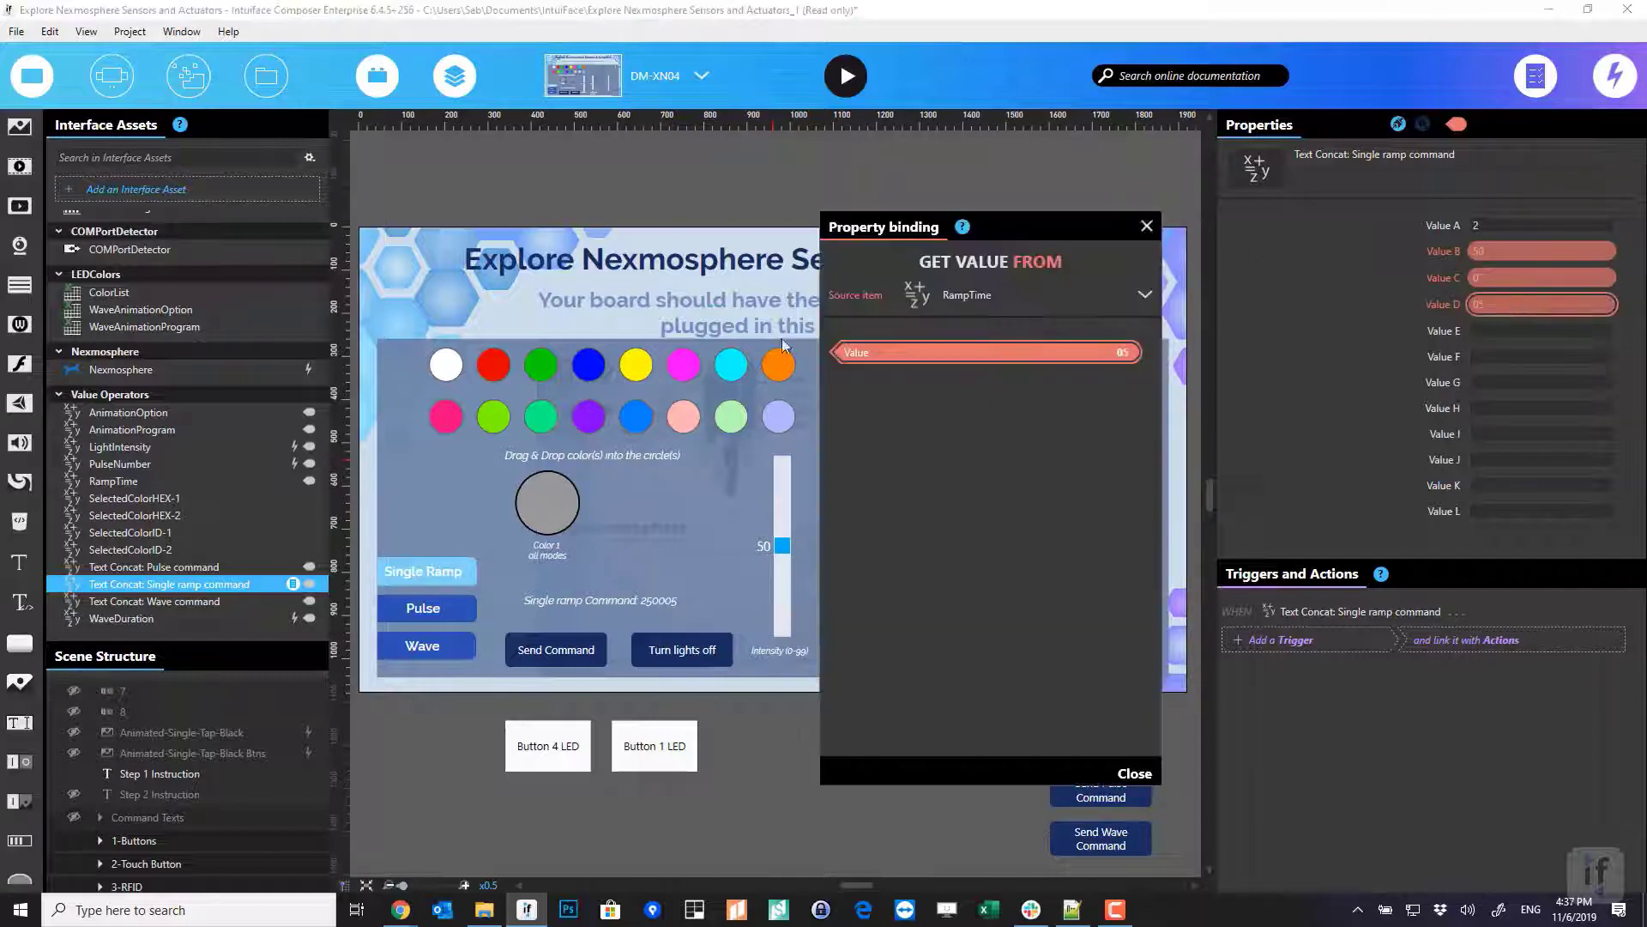
left_click(1147, 226)
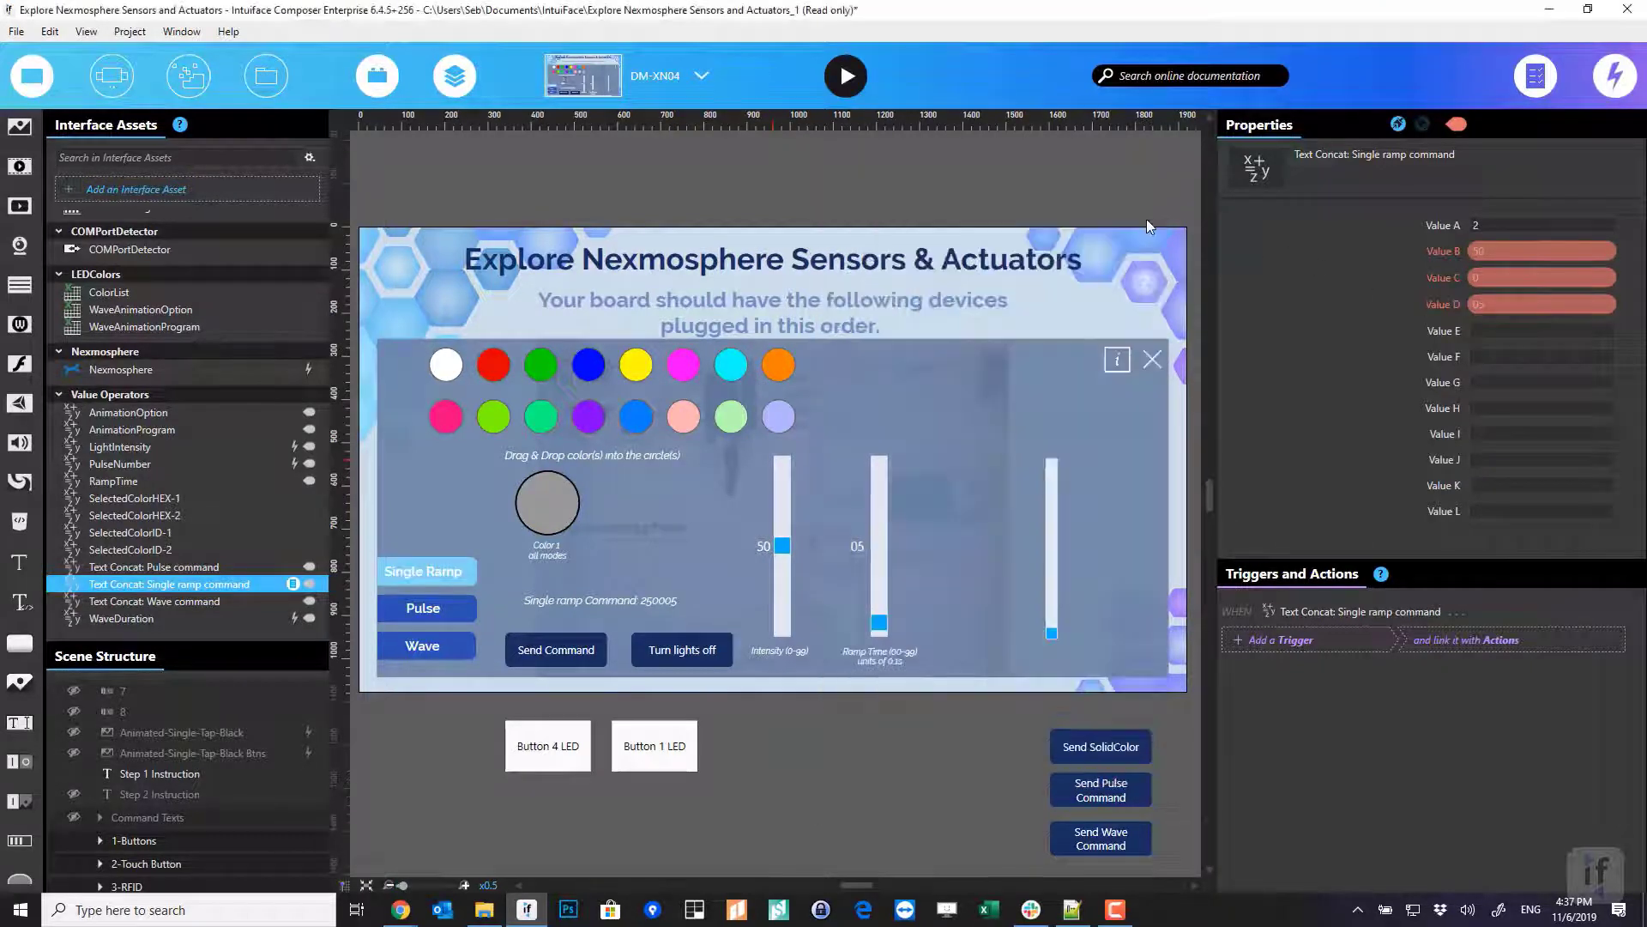
Examine the values of Text Concat: Wave command and the triggers of the Send Command button
left_click(184, 602)
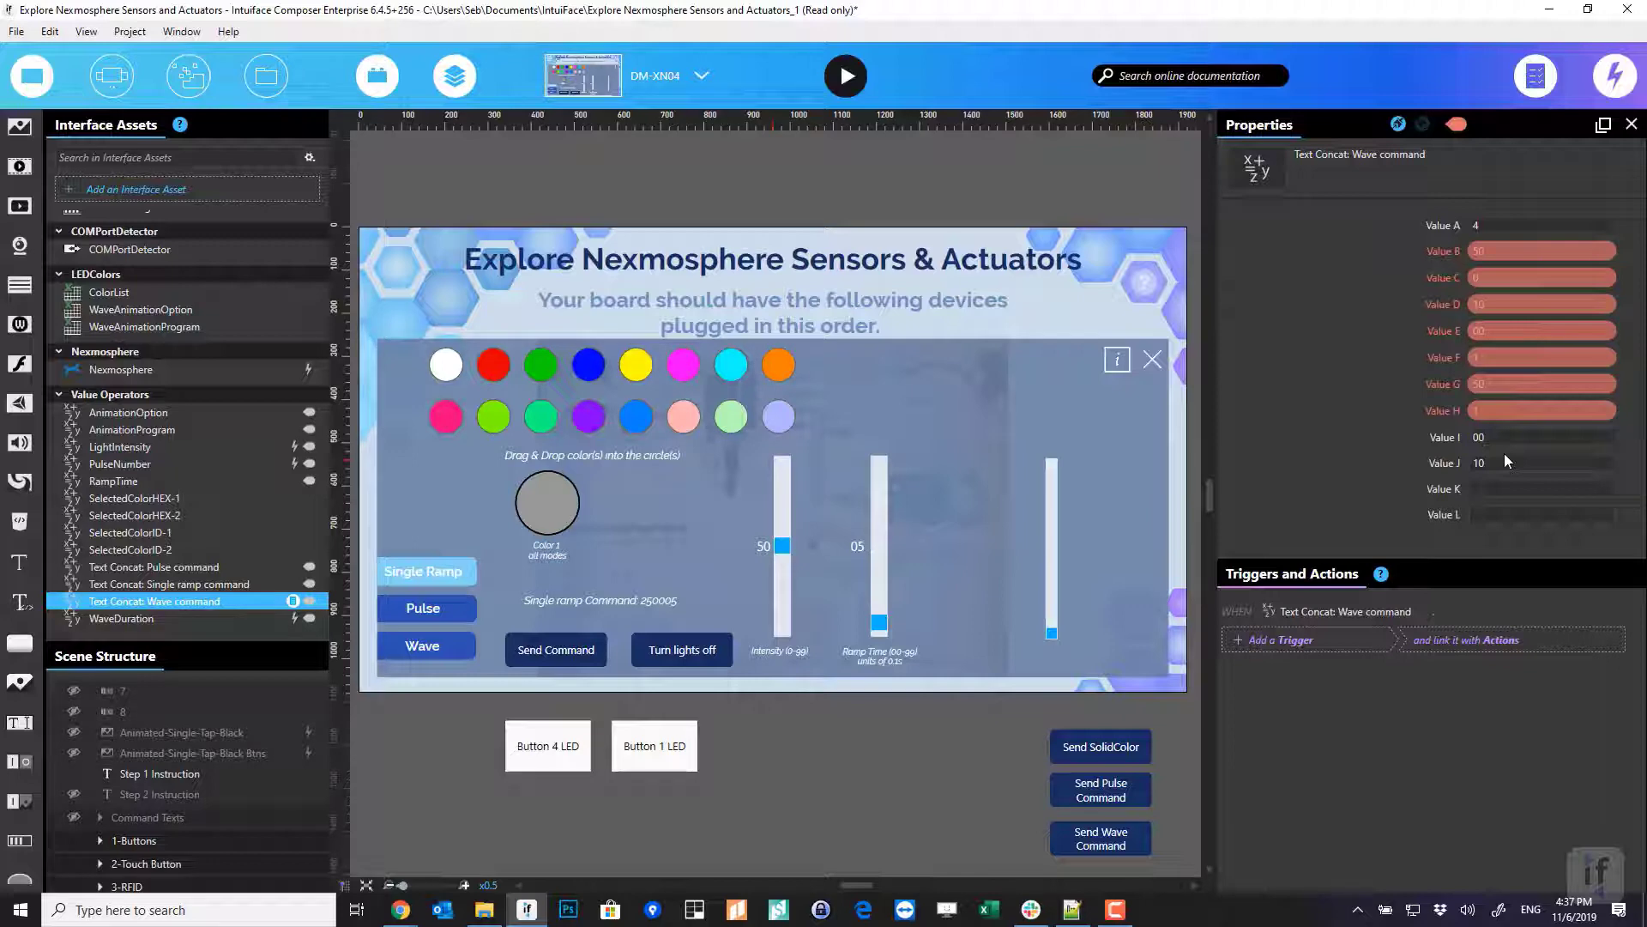
left_click(547, 657)
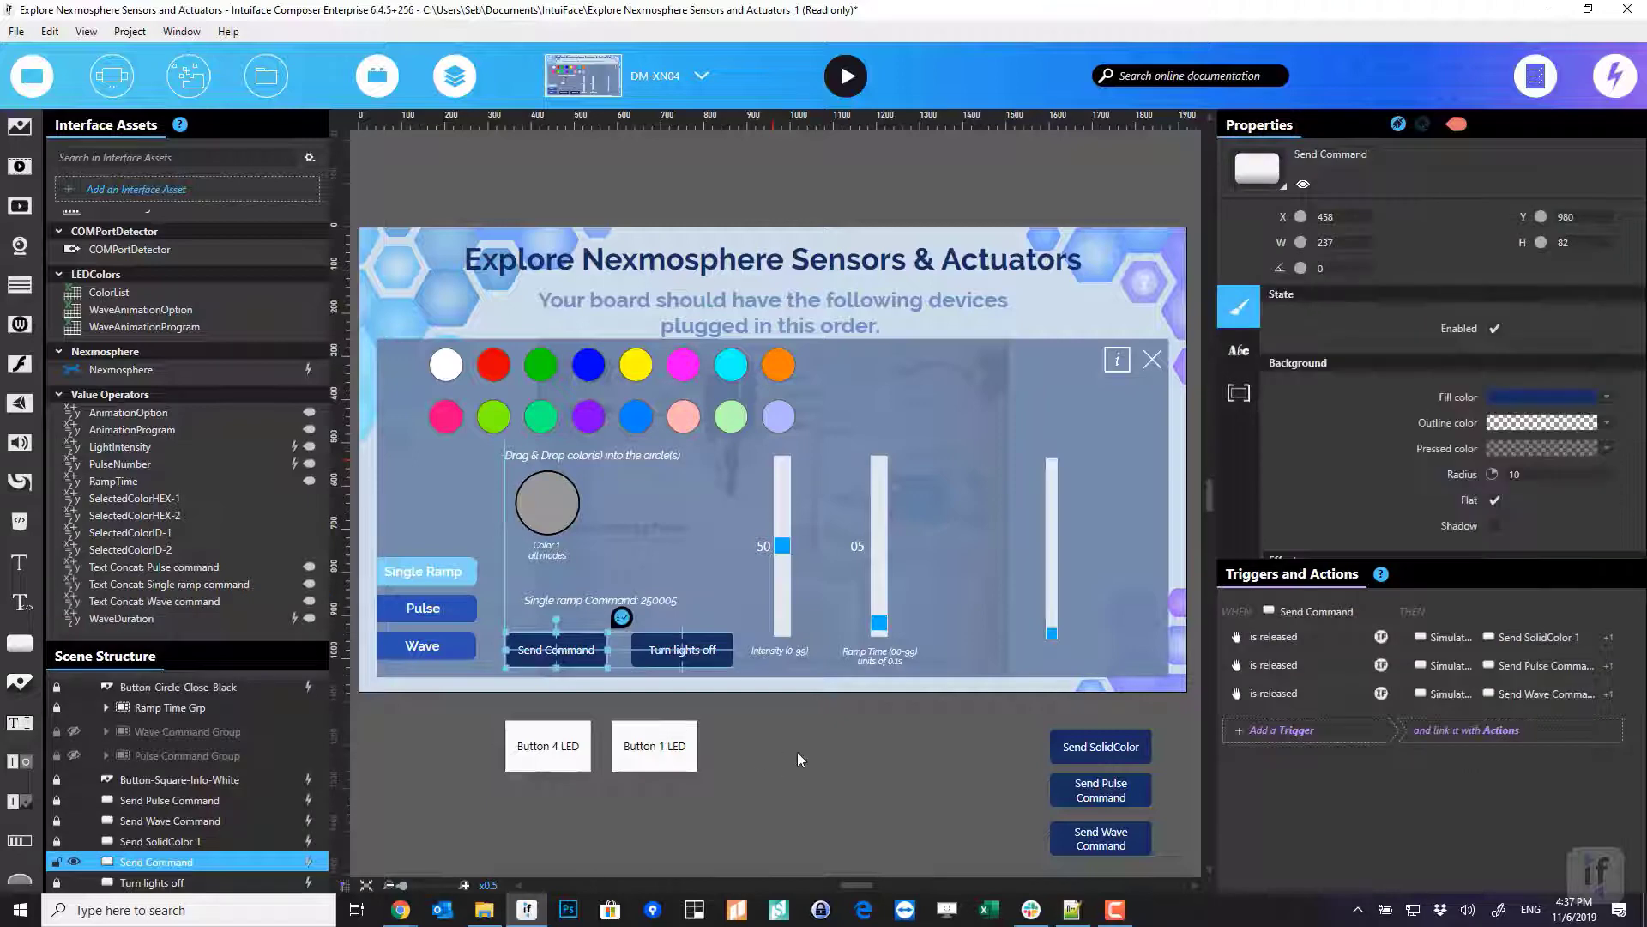
left_click(1026, 763)
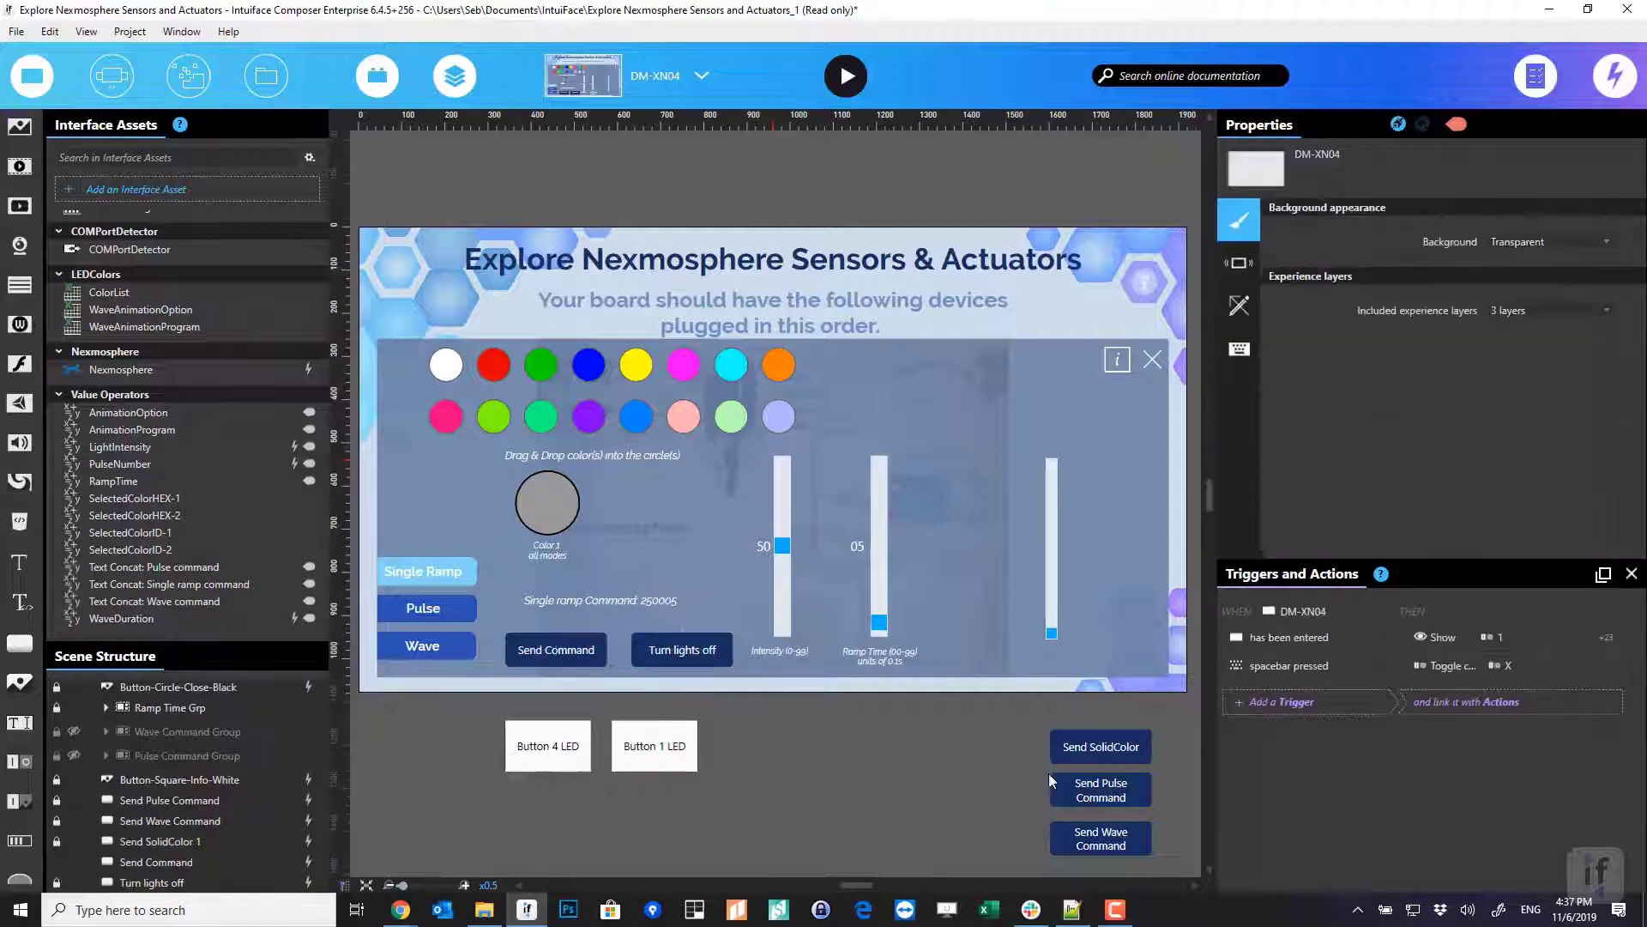
Switch to Scene 1 and add a button just below the video placeholder at about X 911, Y 849
left_click(657, 77)
left_click(628, 316)
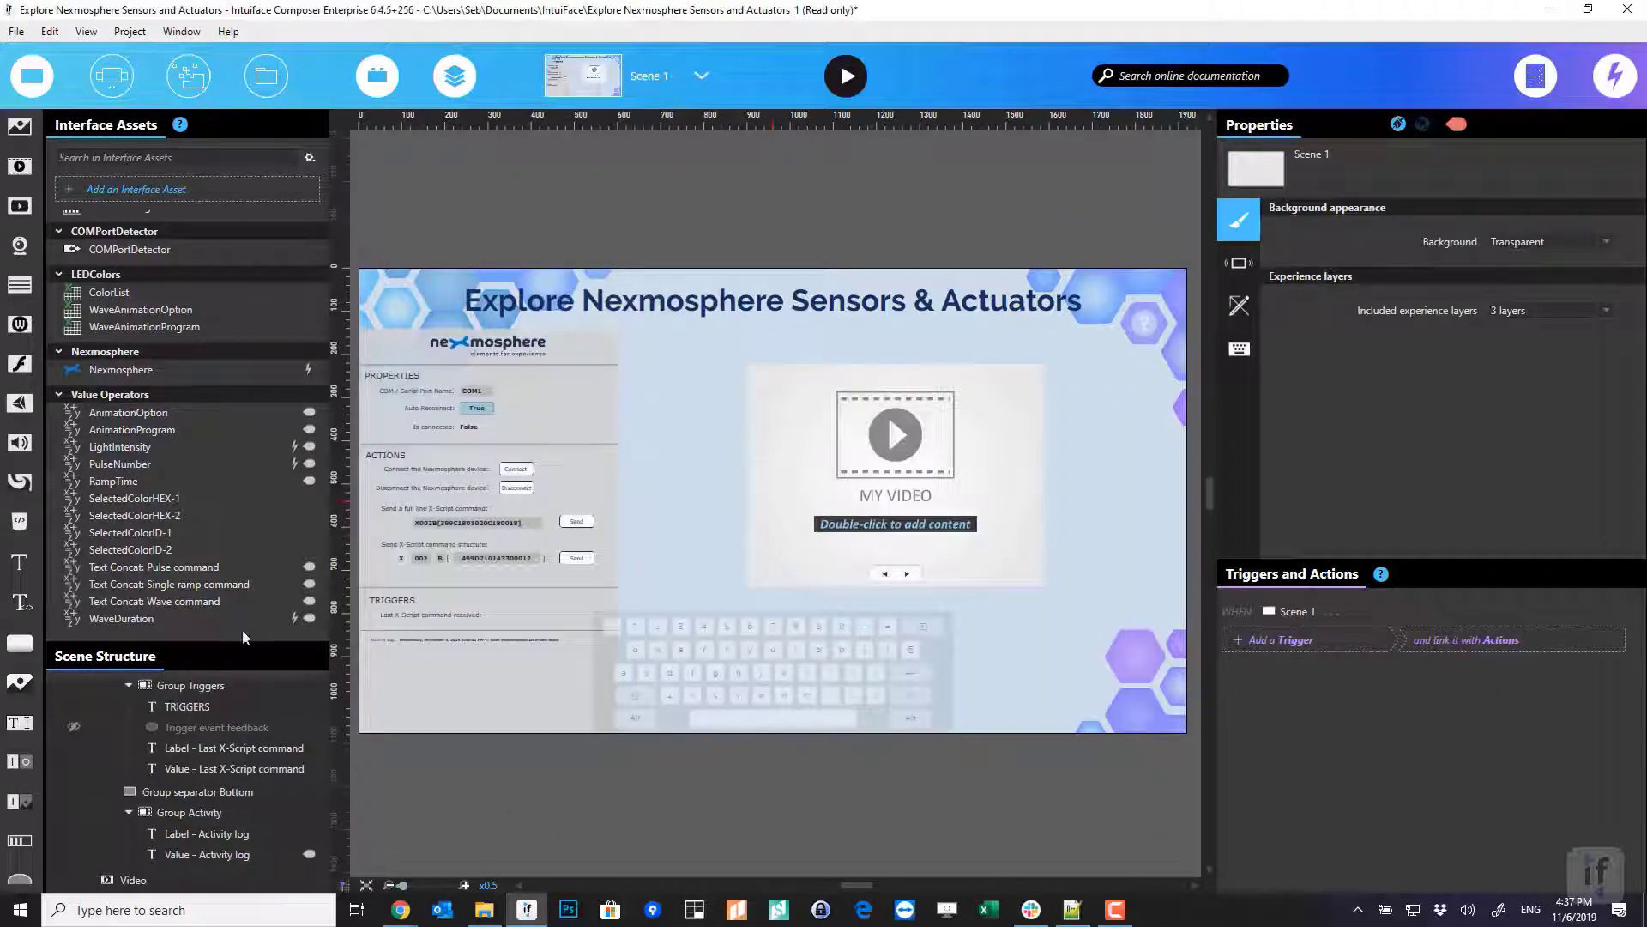
left_click_drag(680, 593, 749, 634)
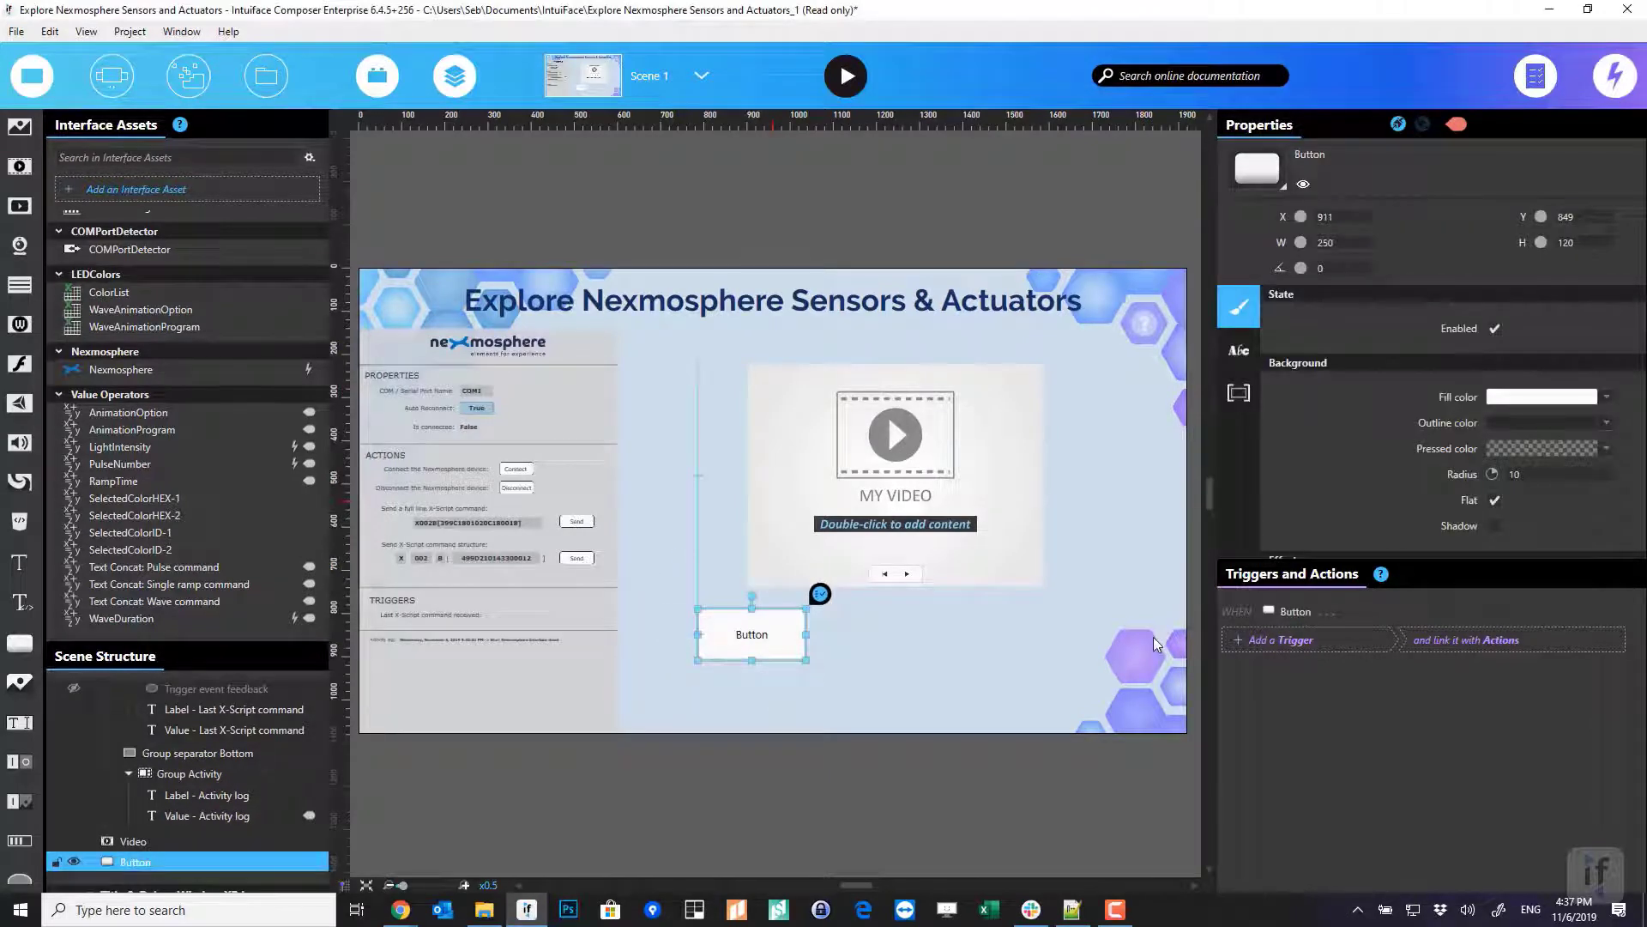
Make the new button's release trigger a Nexmosphere Send X-Script command action with address 006
left_click(1321, 647)
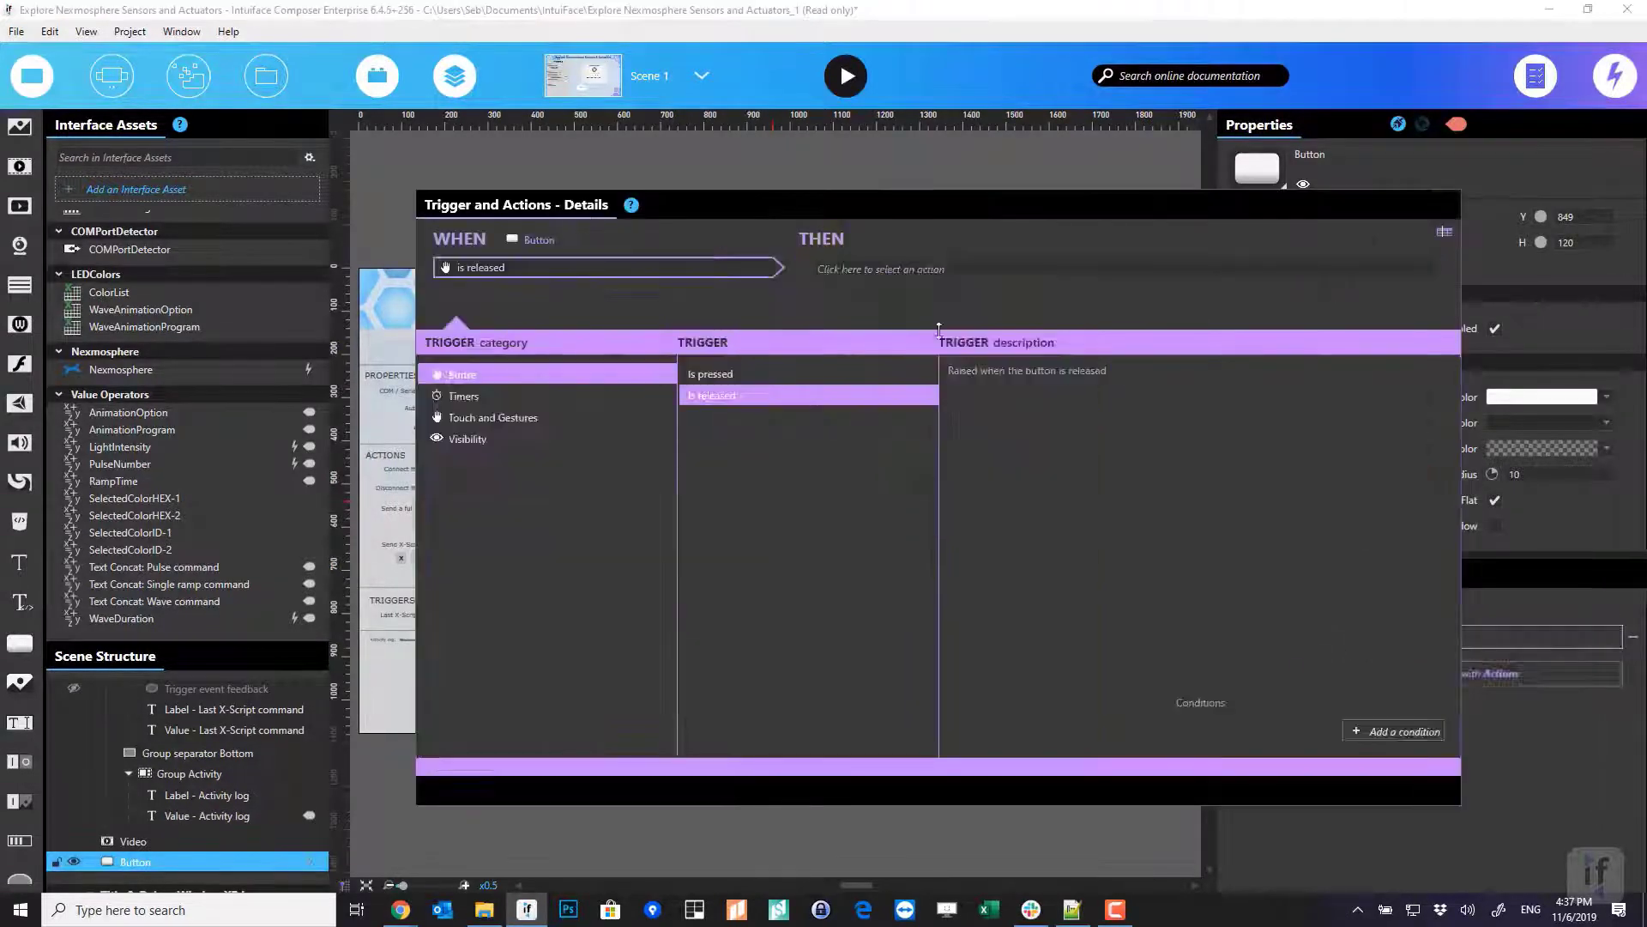
left_click(927, 400)
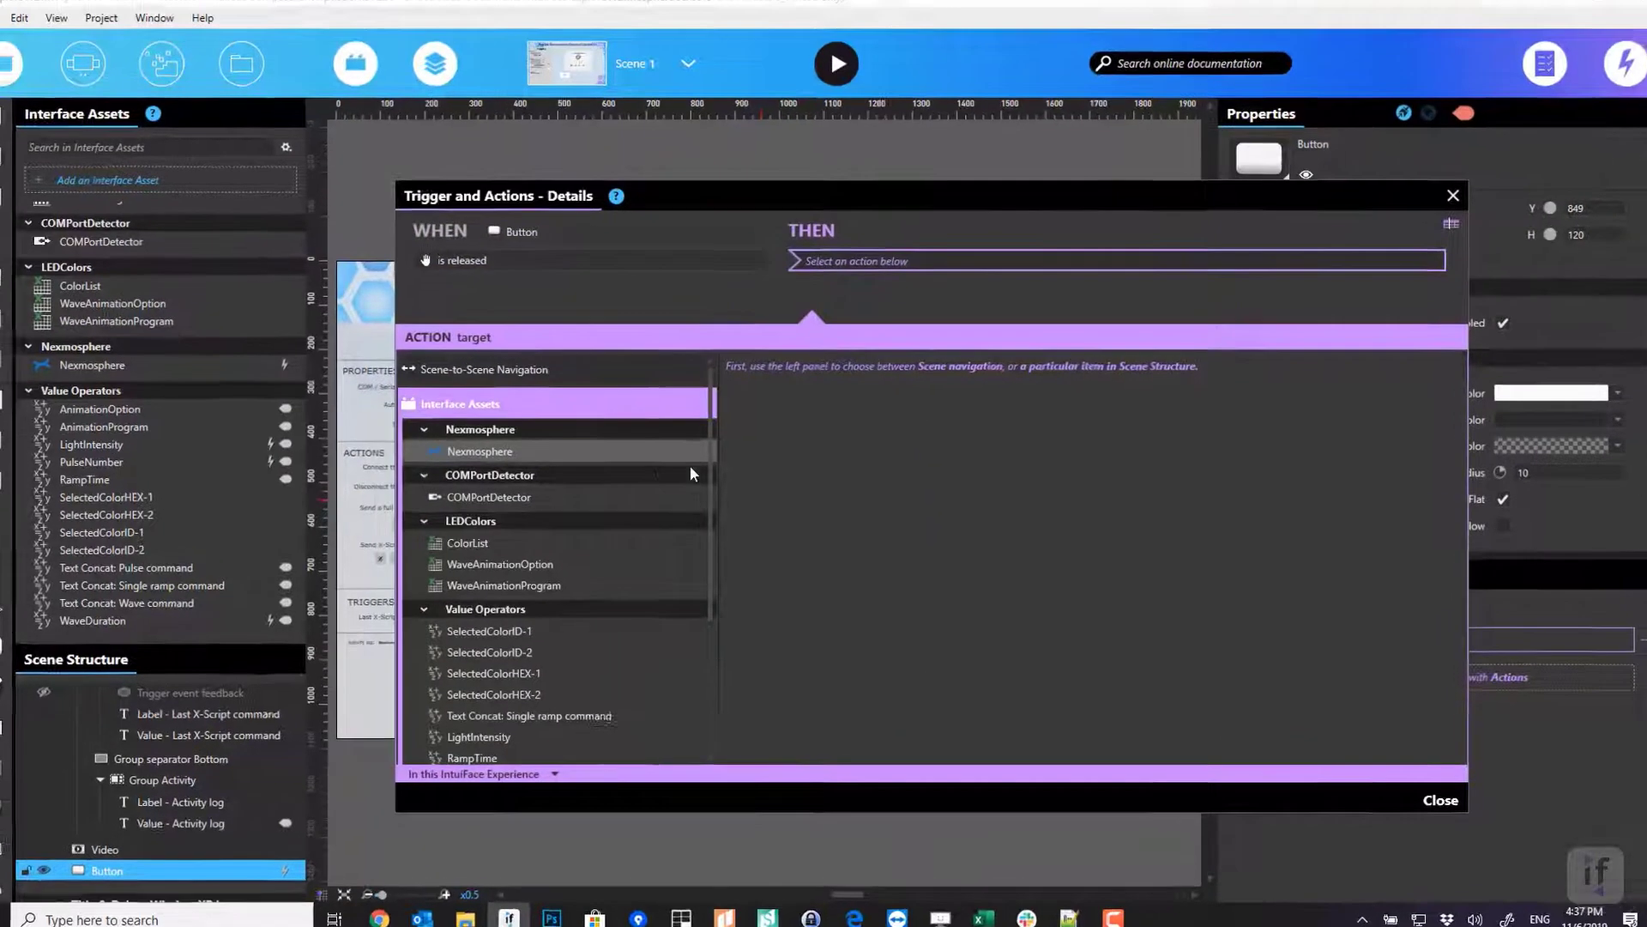
left_click(691, 460)
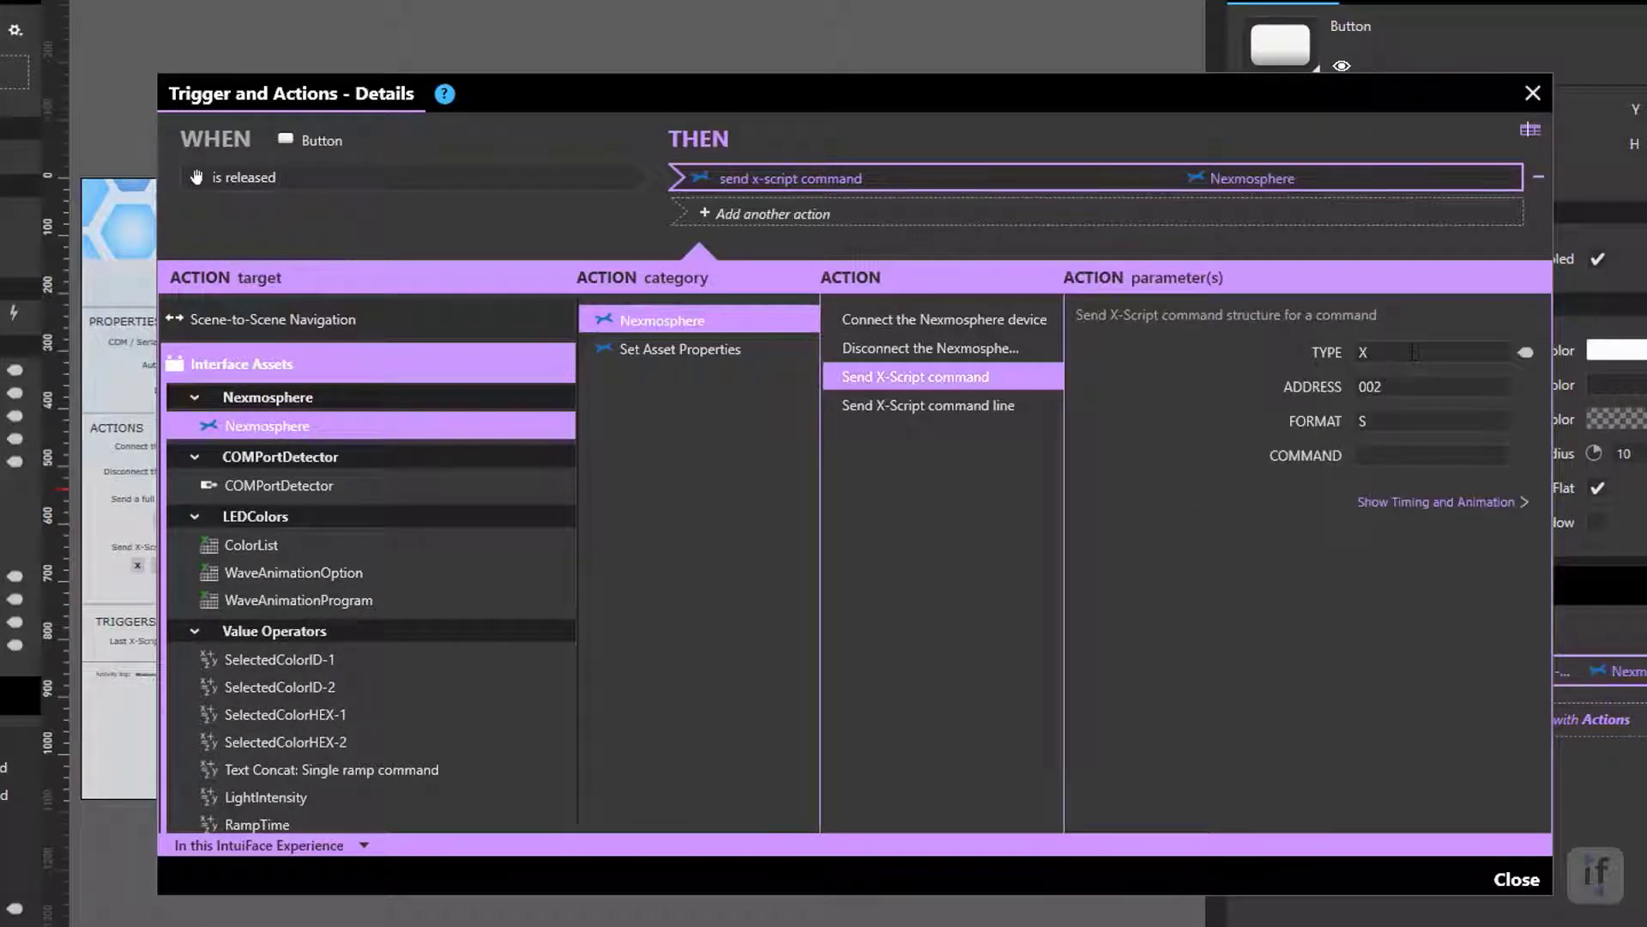
left_click(1410, 392)
key("BackSpace")
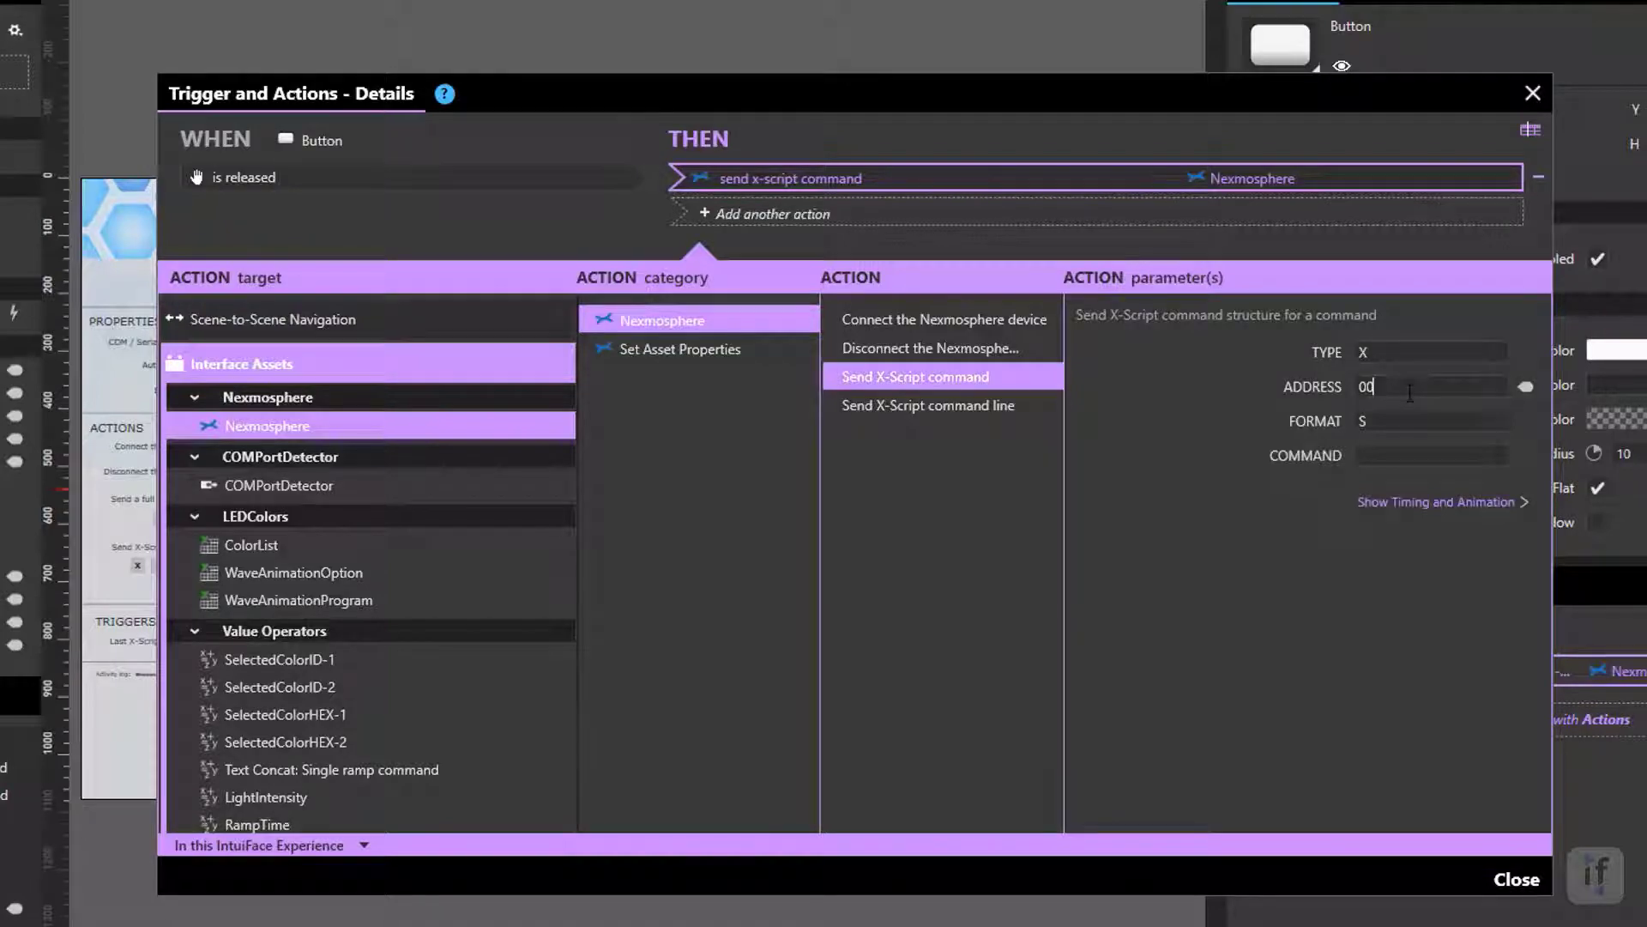
type("6")
left_click(1396, 421)
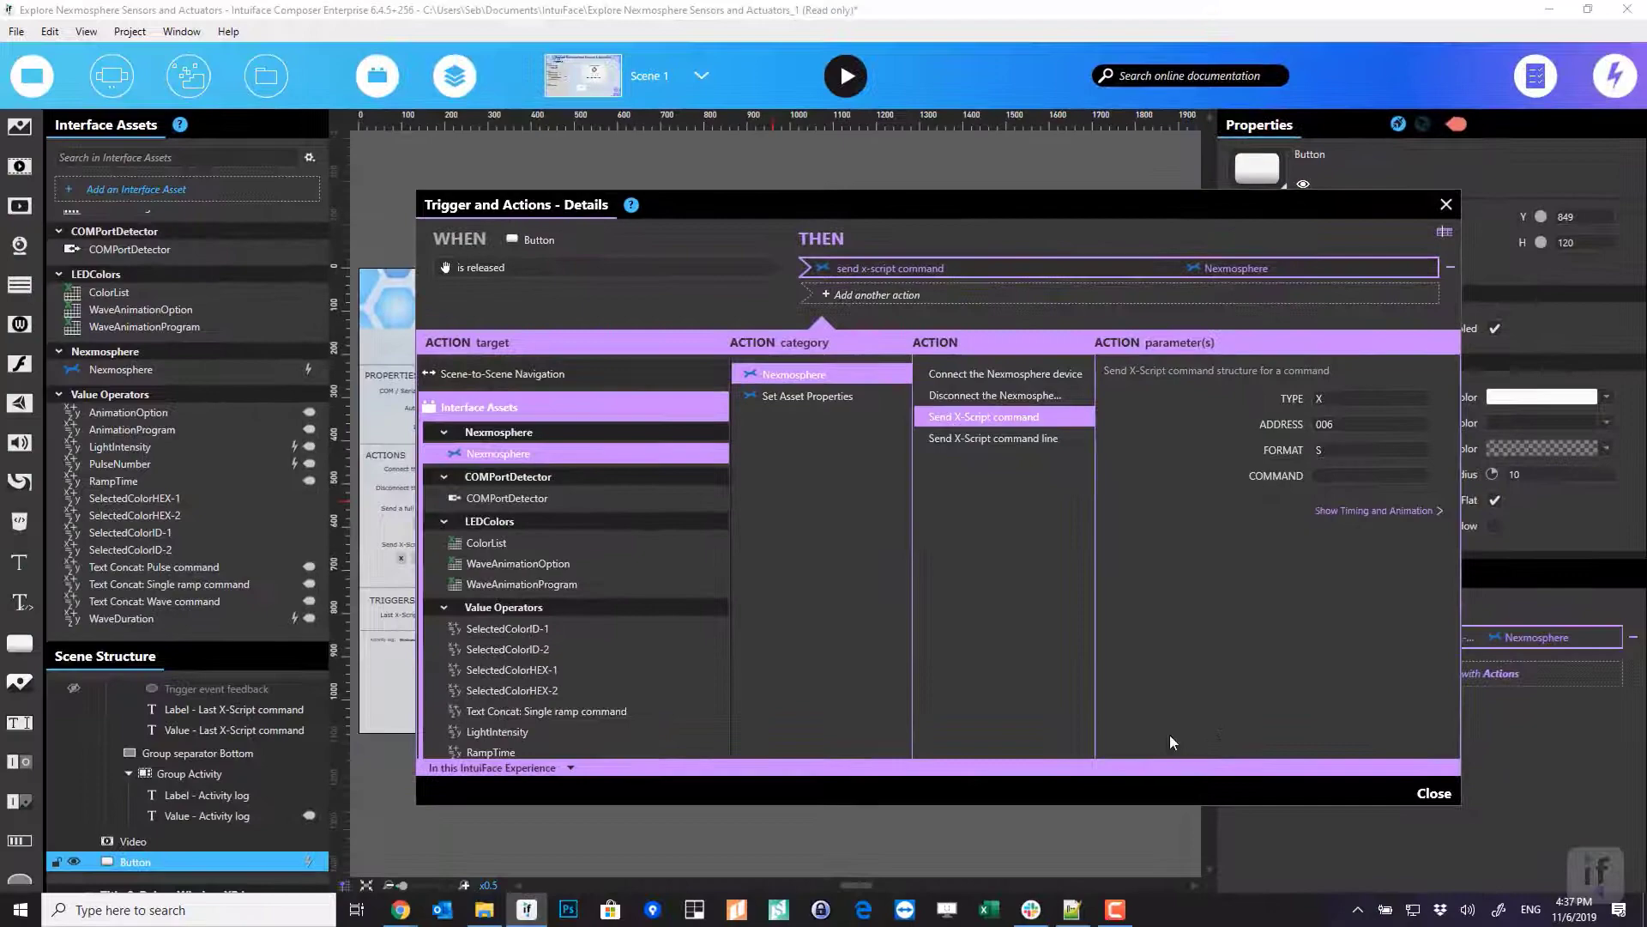
Switch to Chrome and look through the X-Script API manual PDF for the LED commands
left_click(399, 910)
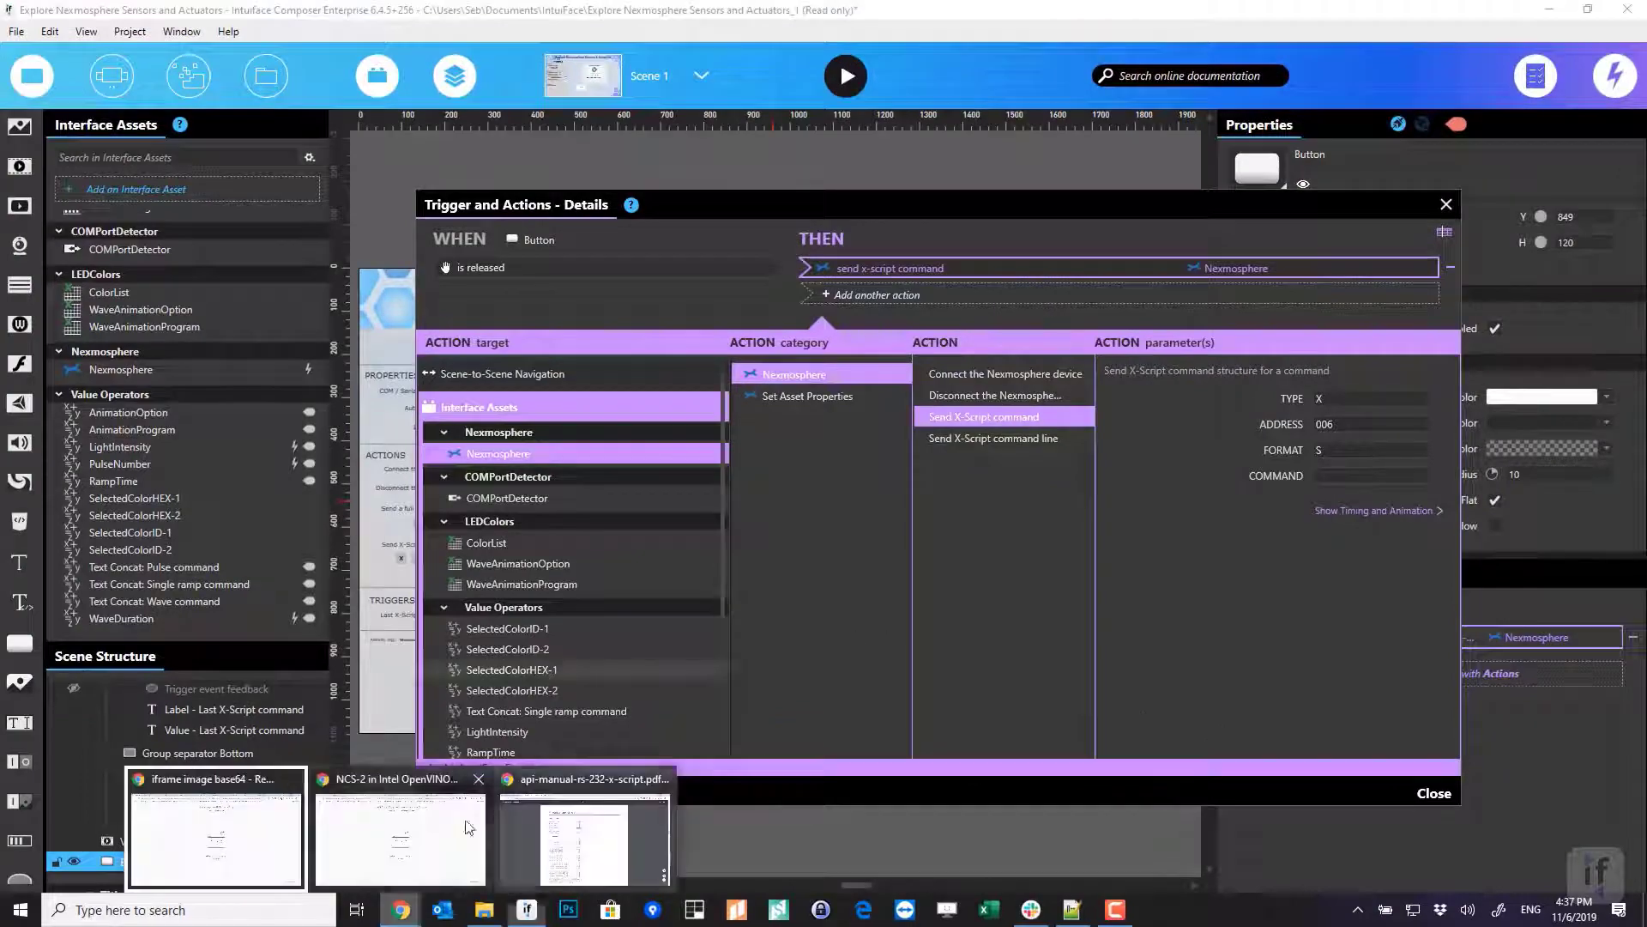
left_click(596, 837)
scroll(766, 535, "down", 20)
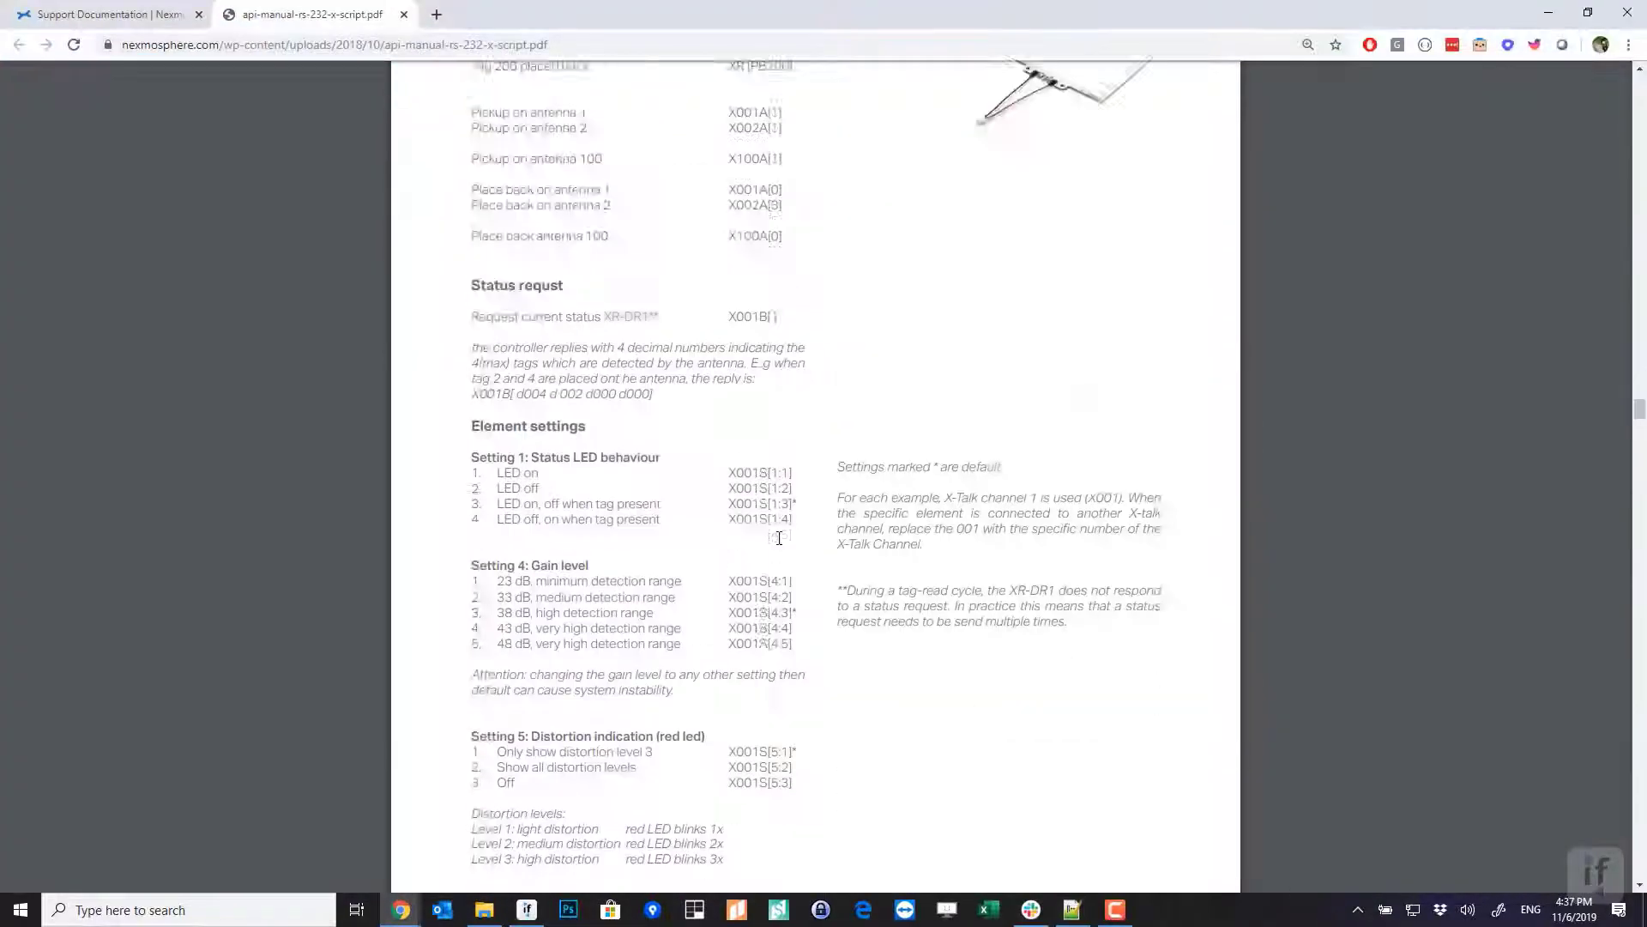
scroll(779, 538, "down", 15)
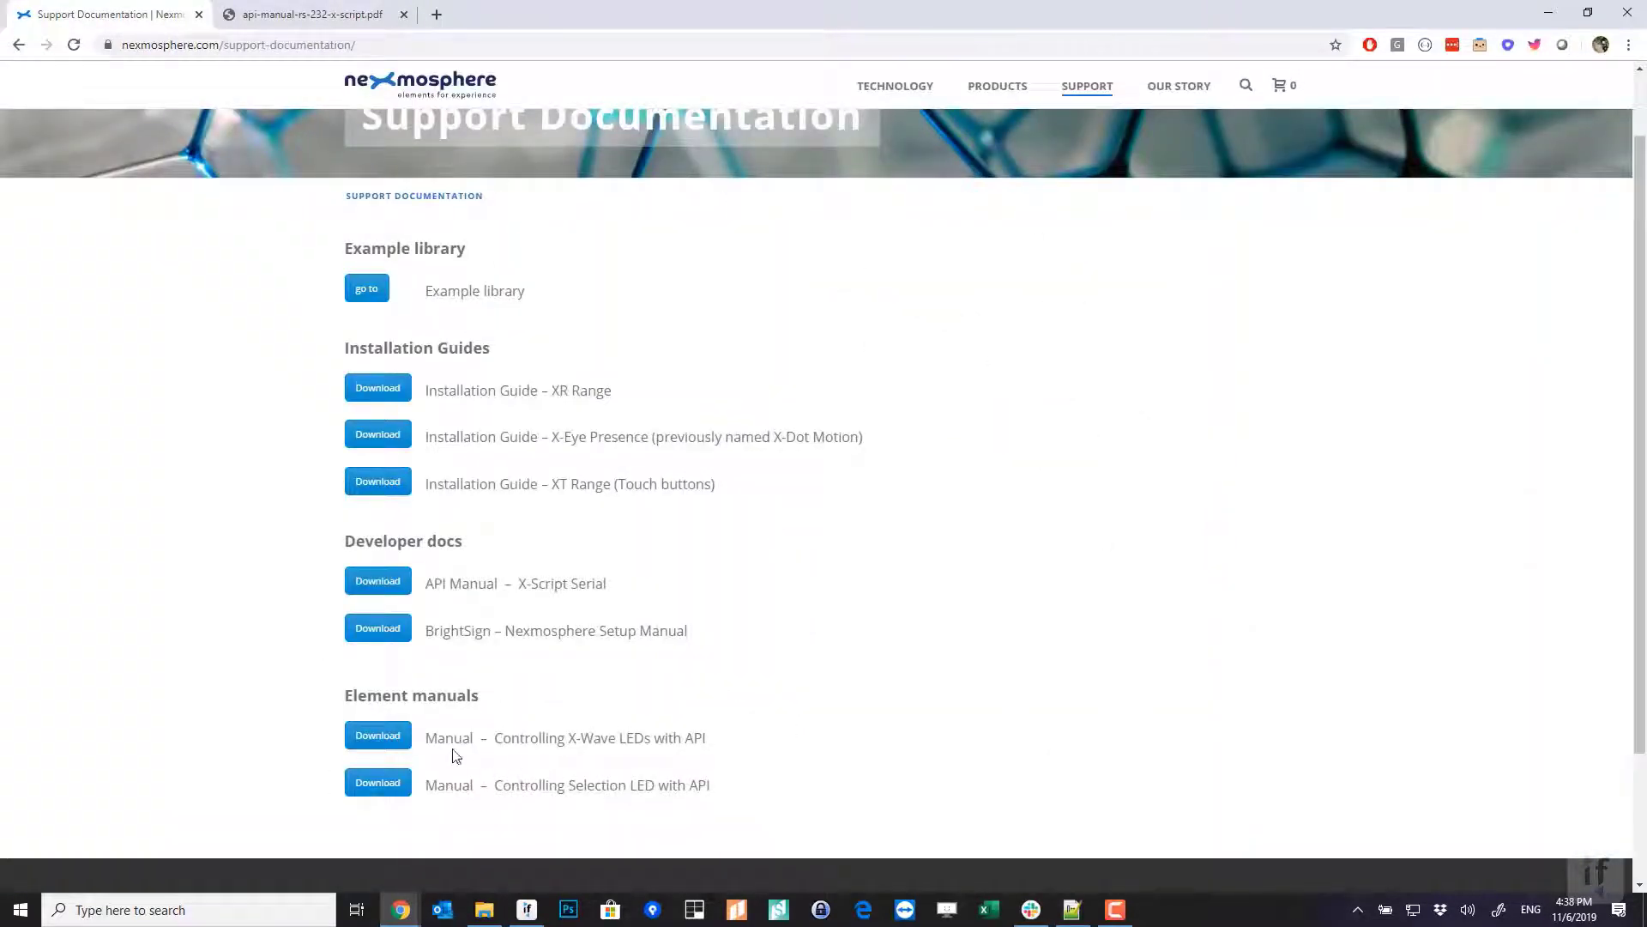
Open the Controlling X-Wave LEDs with API manual from the Support Documentation page and read its Functionality section
left_click_drag(444, 744, 725, 743)
left_click(417, 738)
left_click(364, 743)
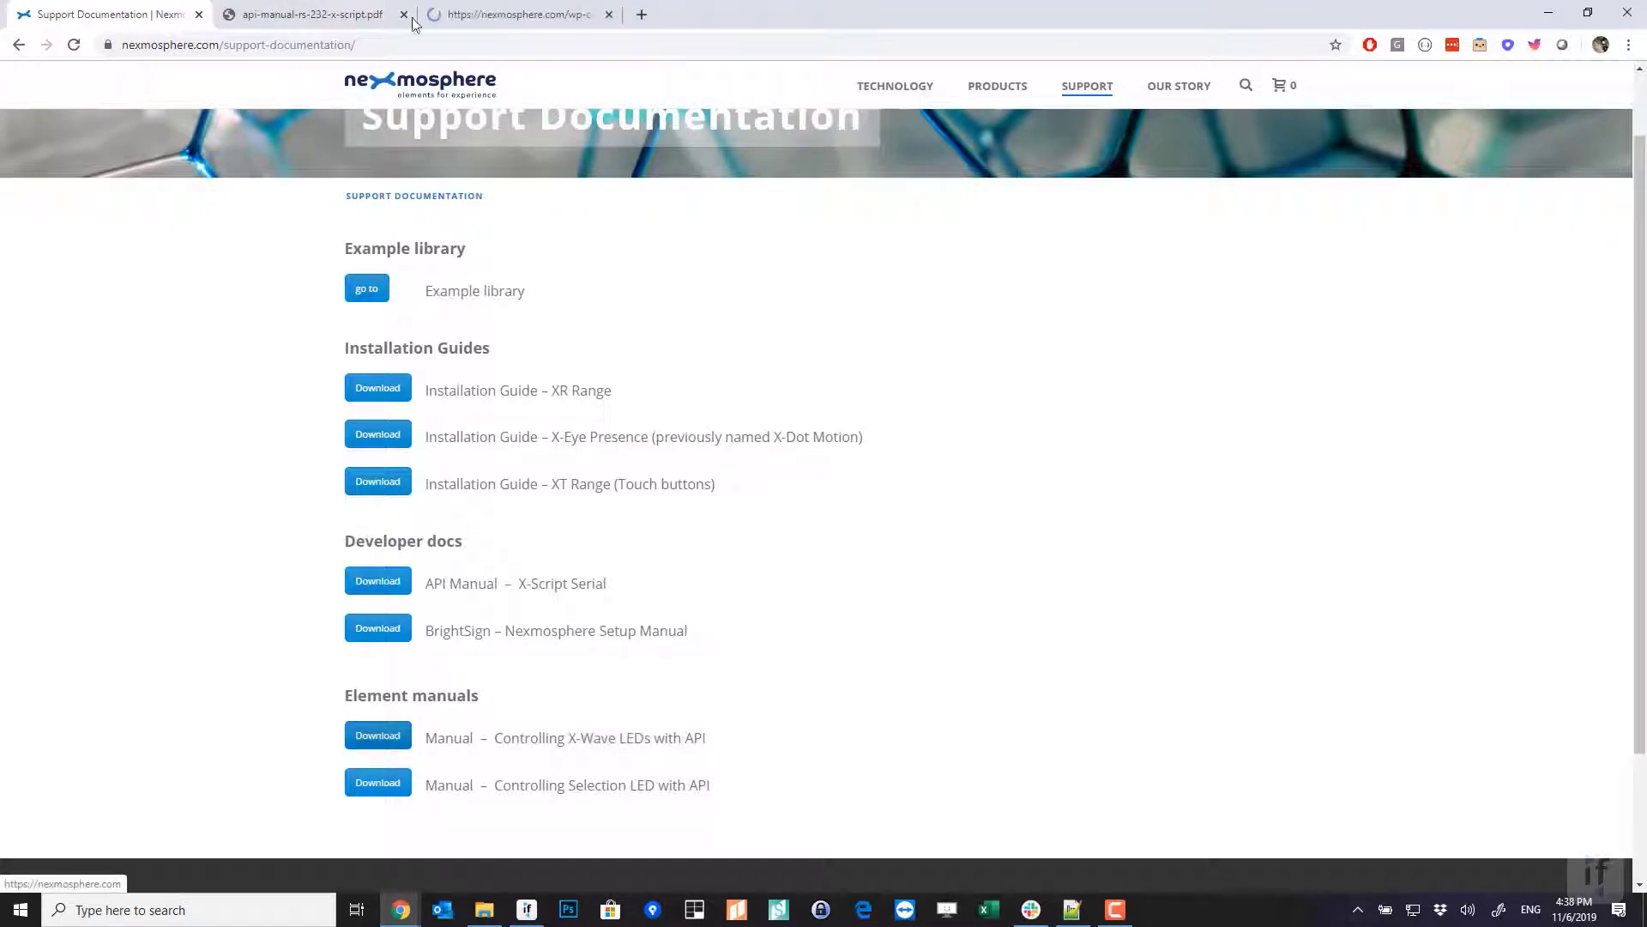
left_click(511, 17)
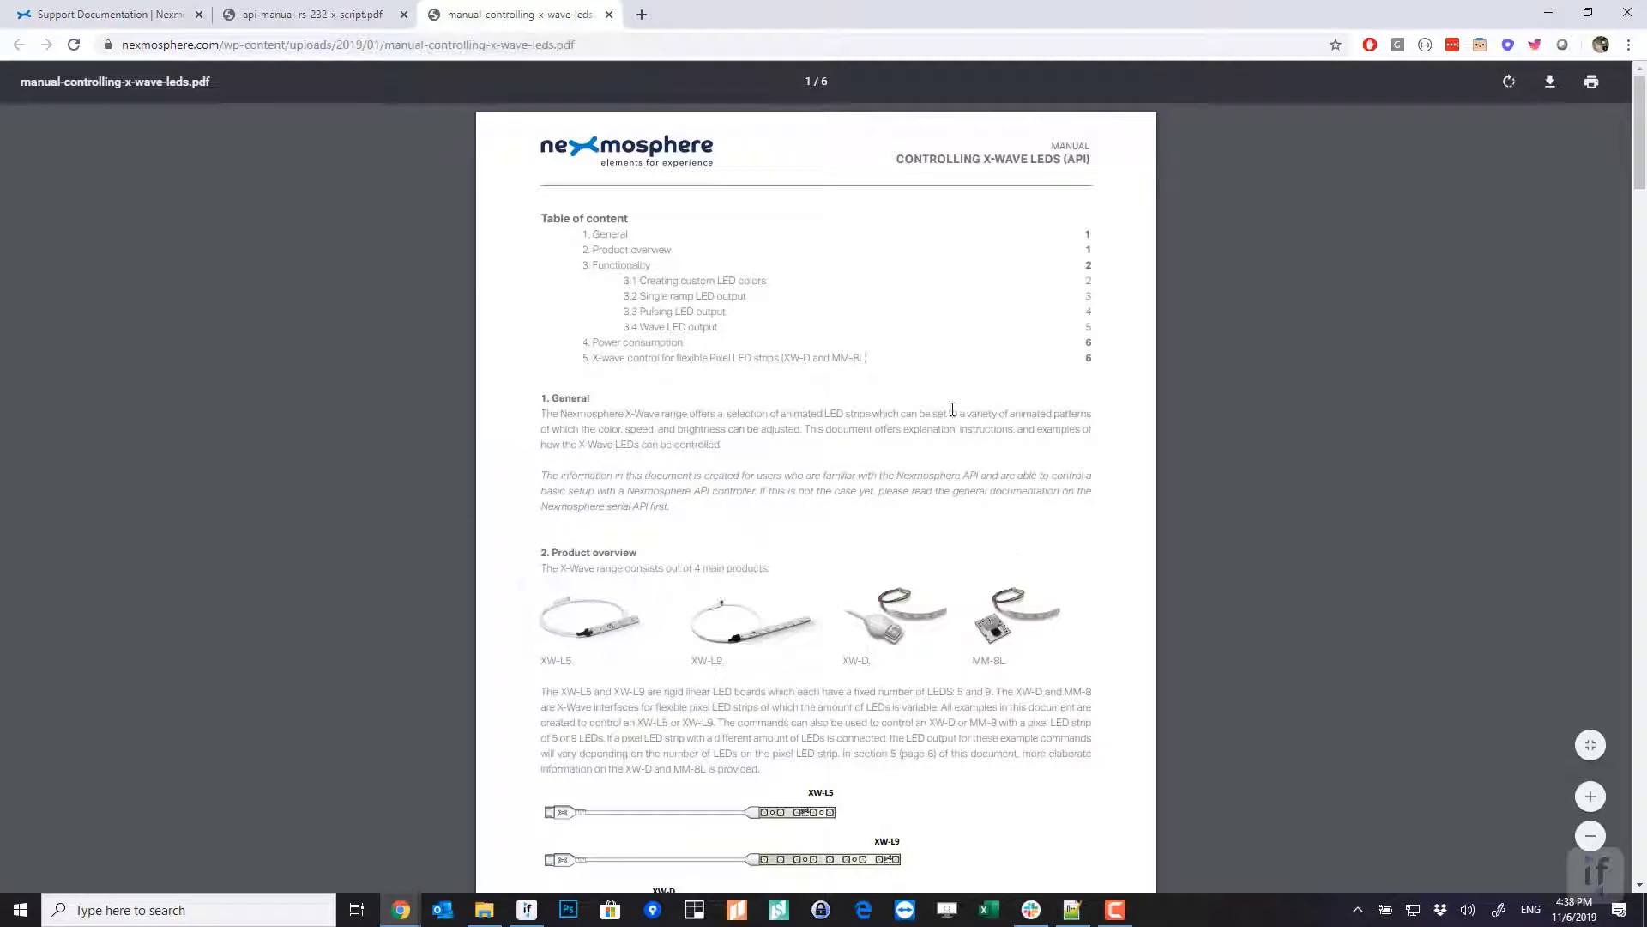
scroll(845, 300, "down", 4)
scroll(851, 307, "down", 6)
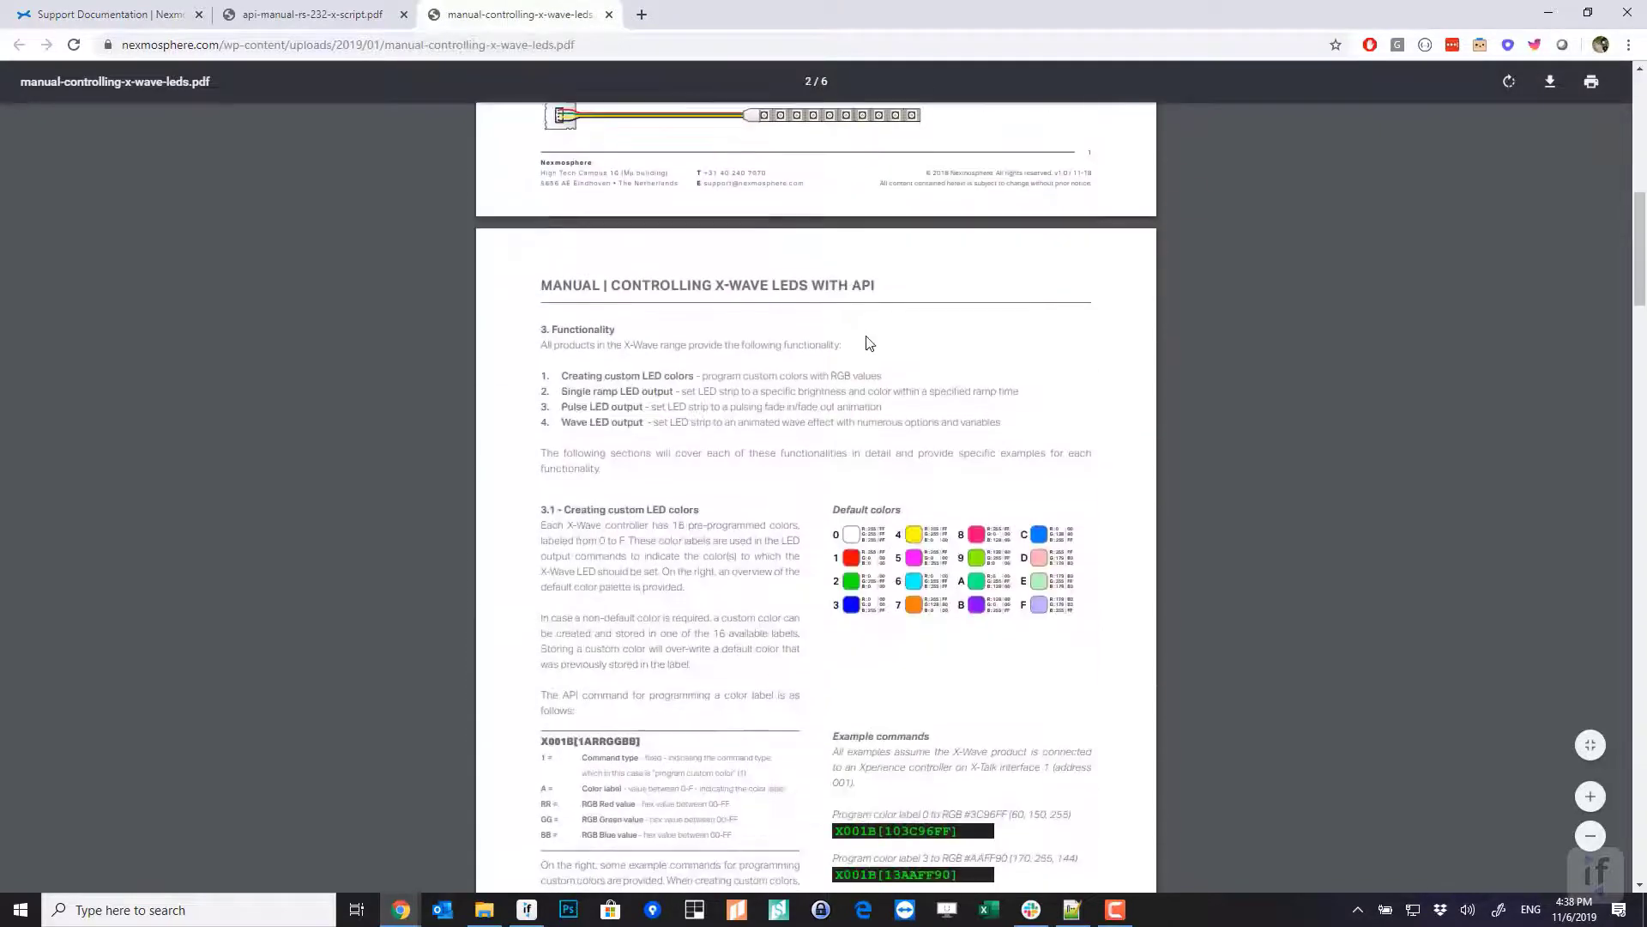
Find the single ramp LED output section in the manual and copy the example command X001B[250105]
scroll(877, 438, "down", 2)
scroll(879, 454, "down", 9)
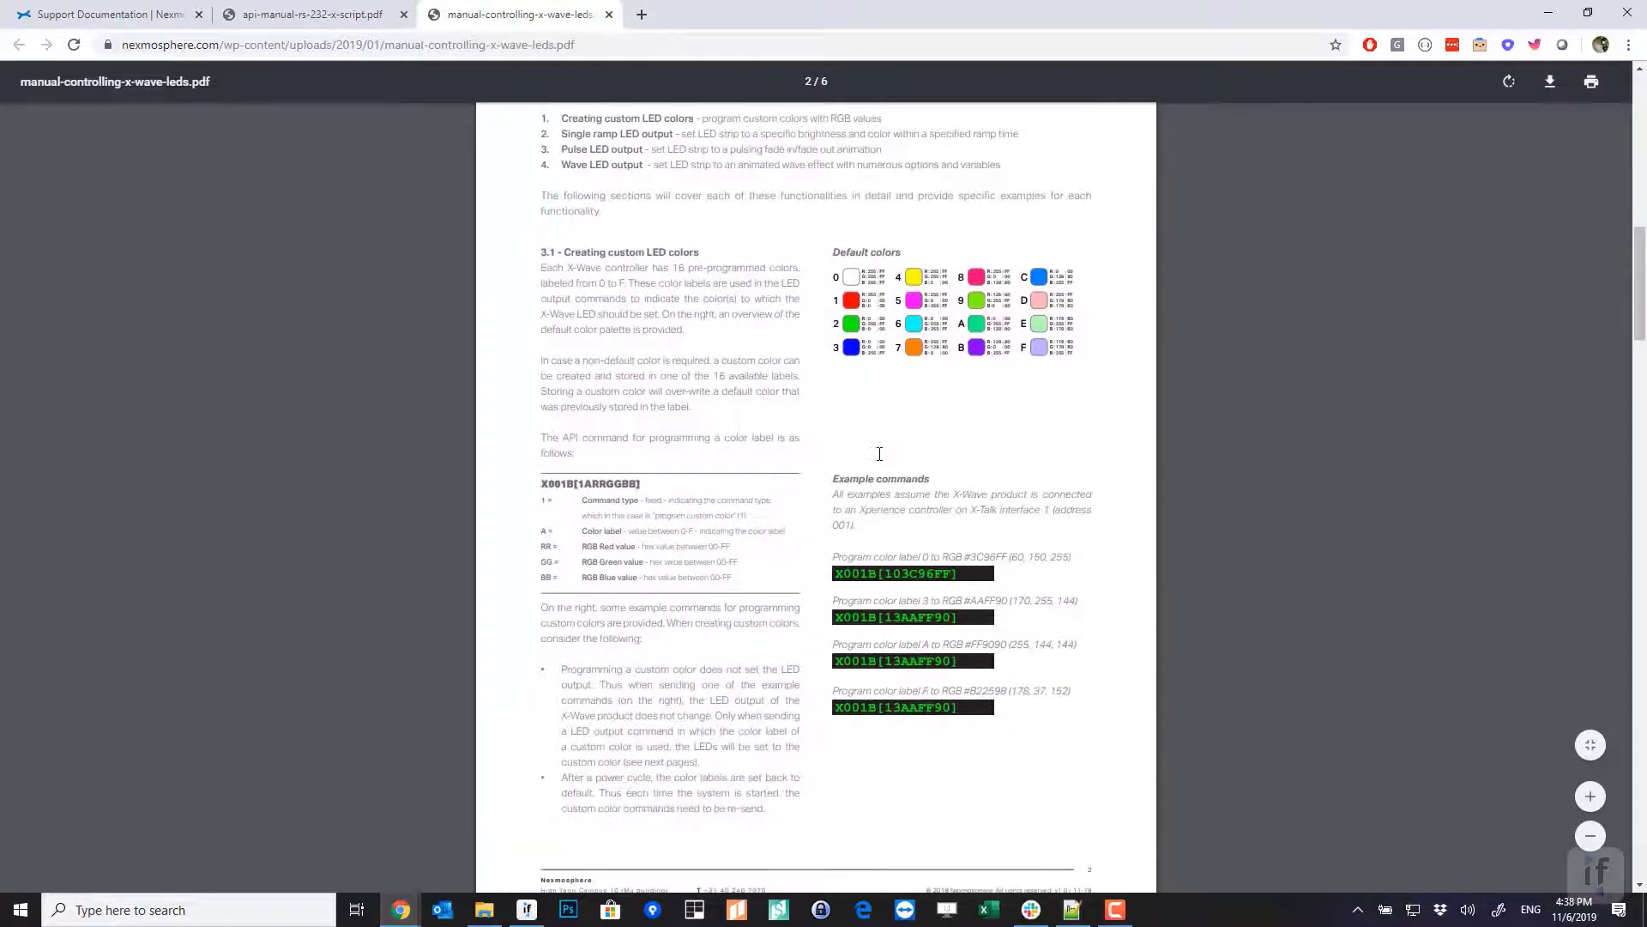
scroll(775, 349, "down", 3)
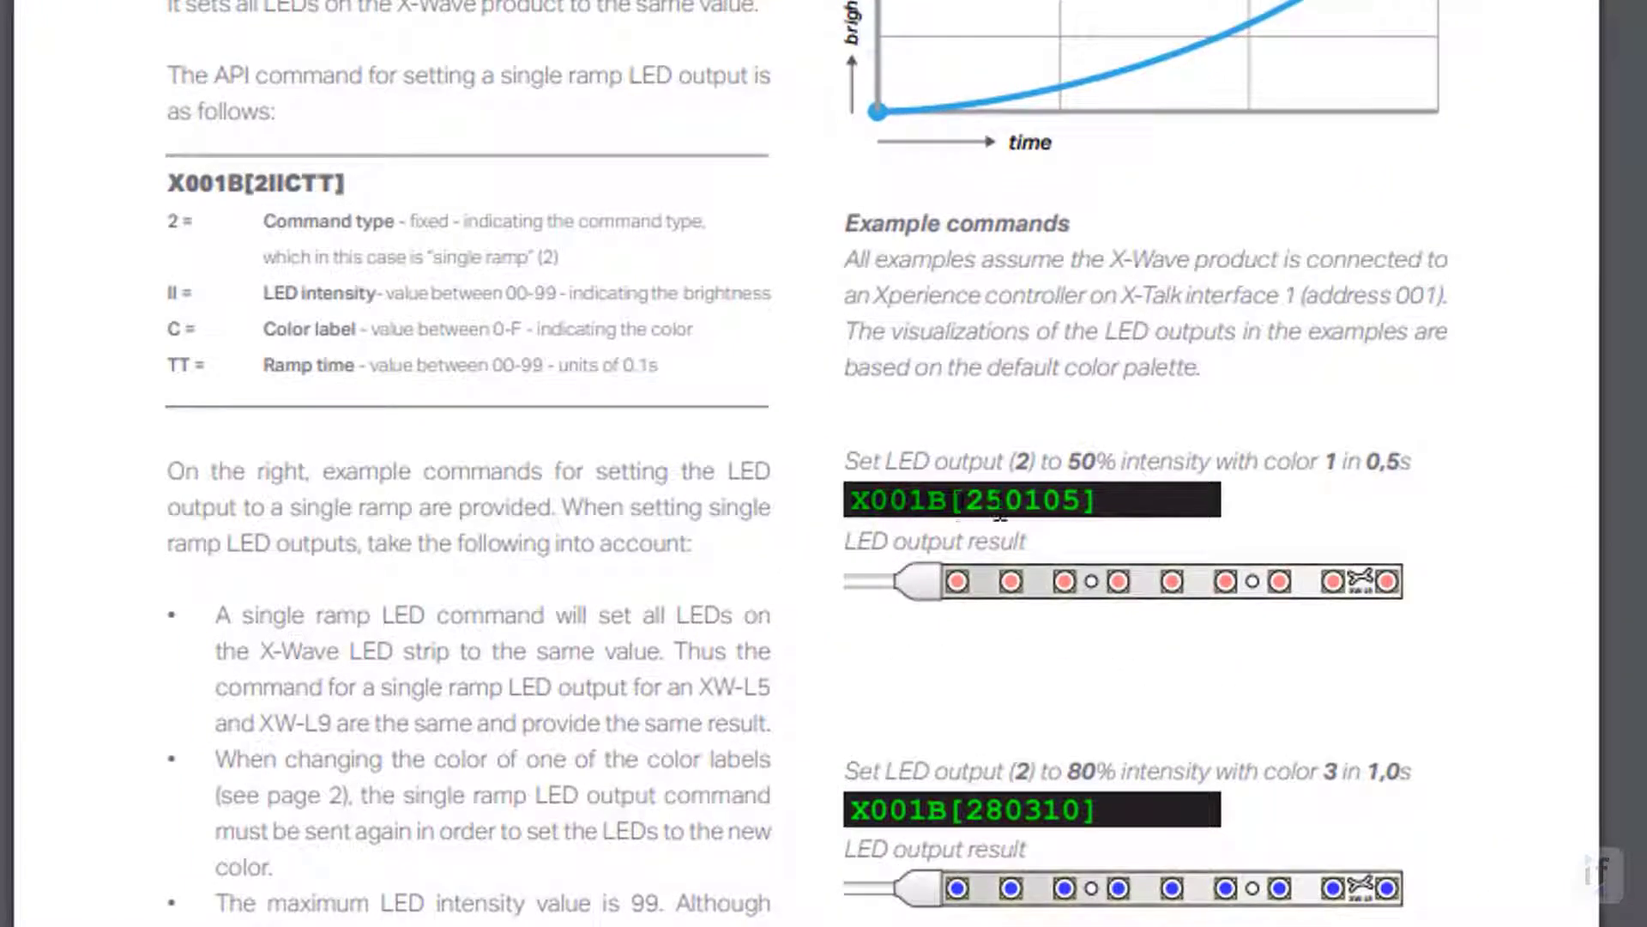
left_click_drag(1146, 474, 1037, 507)
left_click(1122, 506)
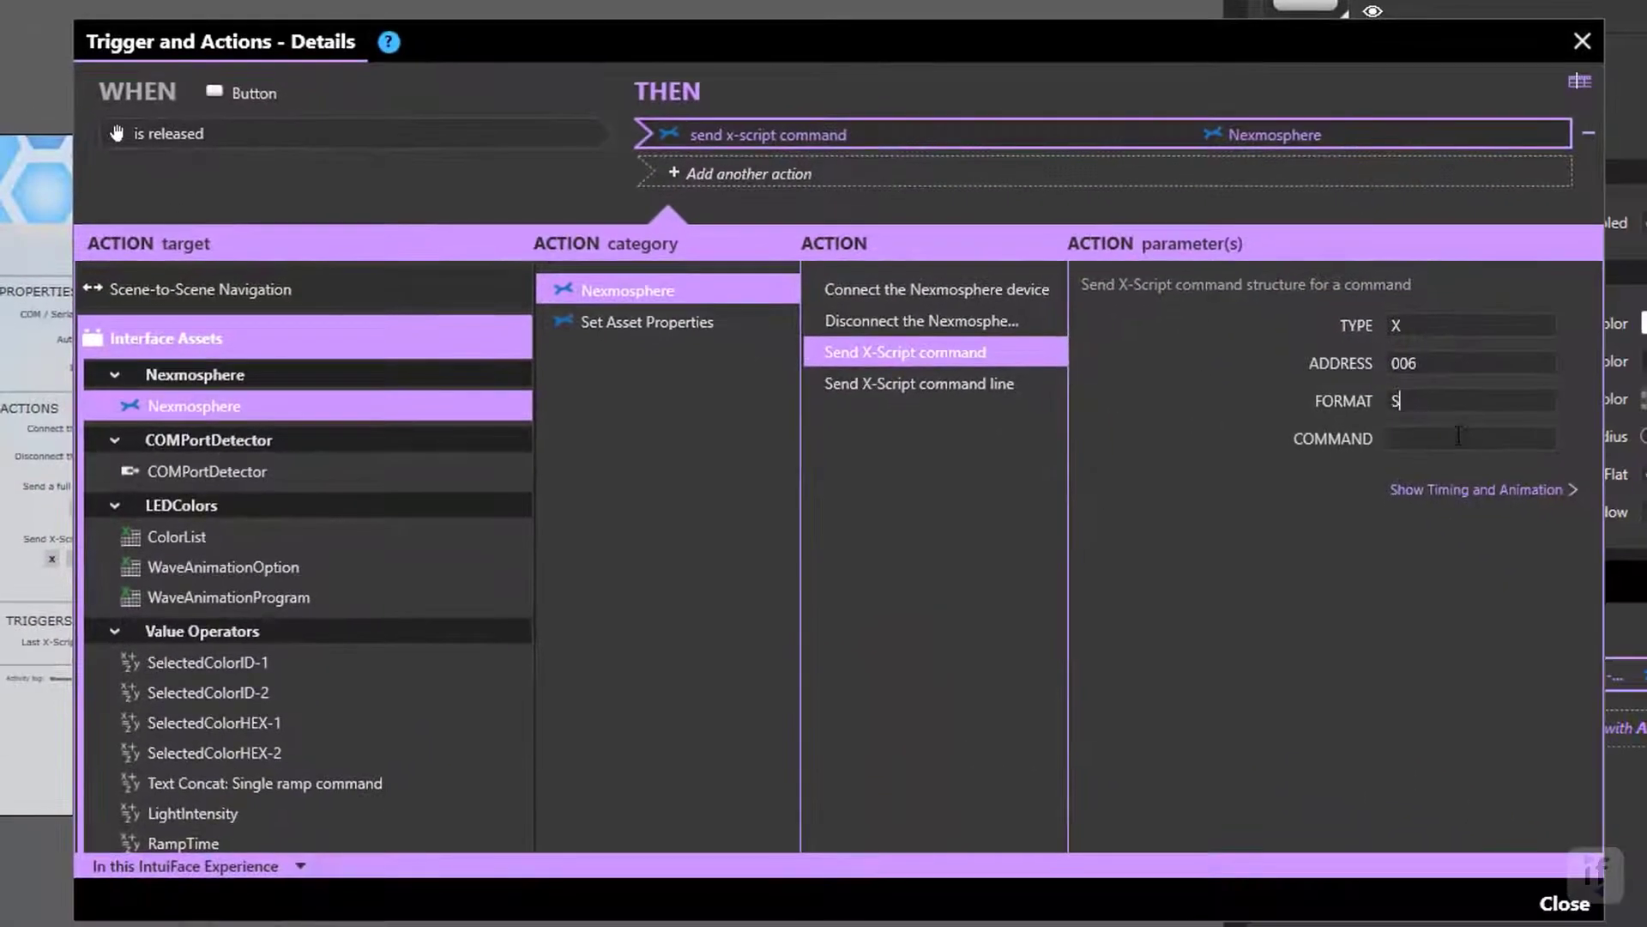
Set the button's Send X-Script command format to S and its command parameter to 250100
key("Home")
key("Delete")
key("Delete")
key("Delete")
key("Delete")
key("Delete")
key("Delete")
left_click(1393, 436)
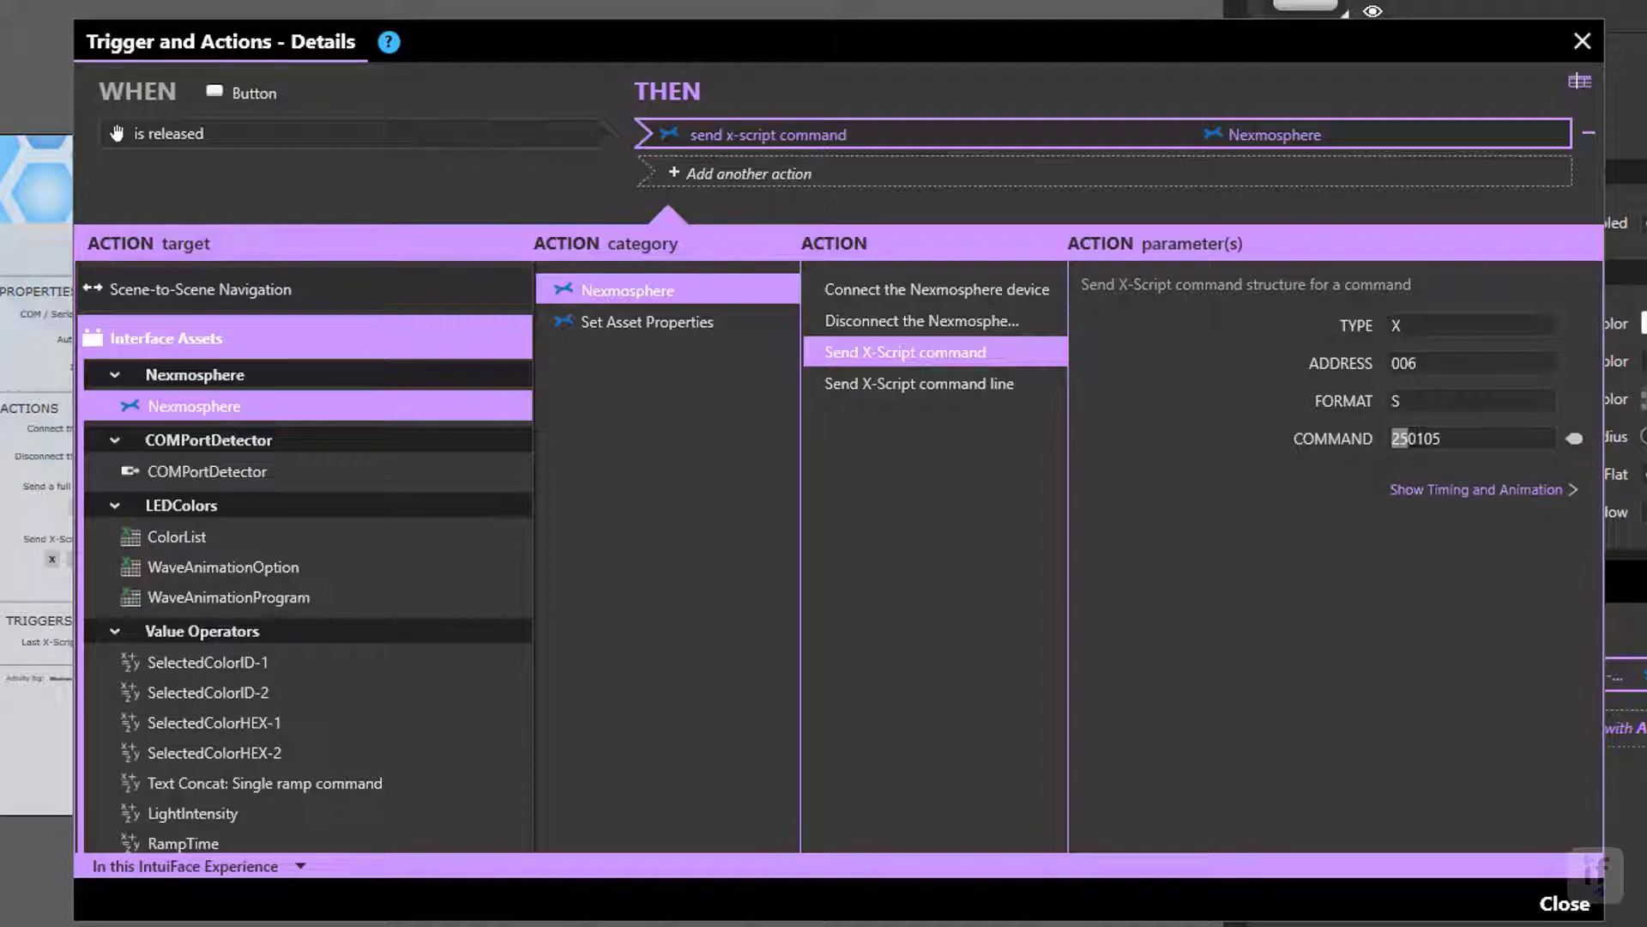
left_click(1450, 438)
Check the default color labels in the LED manual, then set the button's command to 250200 for green and close the action details
key("alt+Tab")
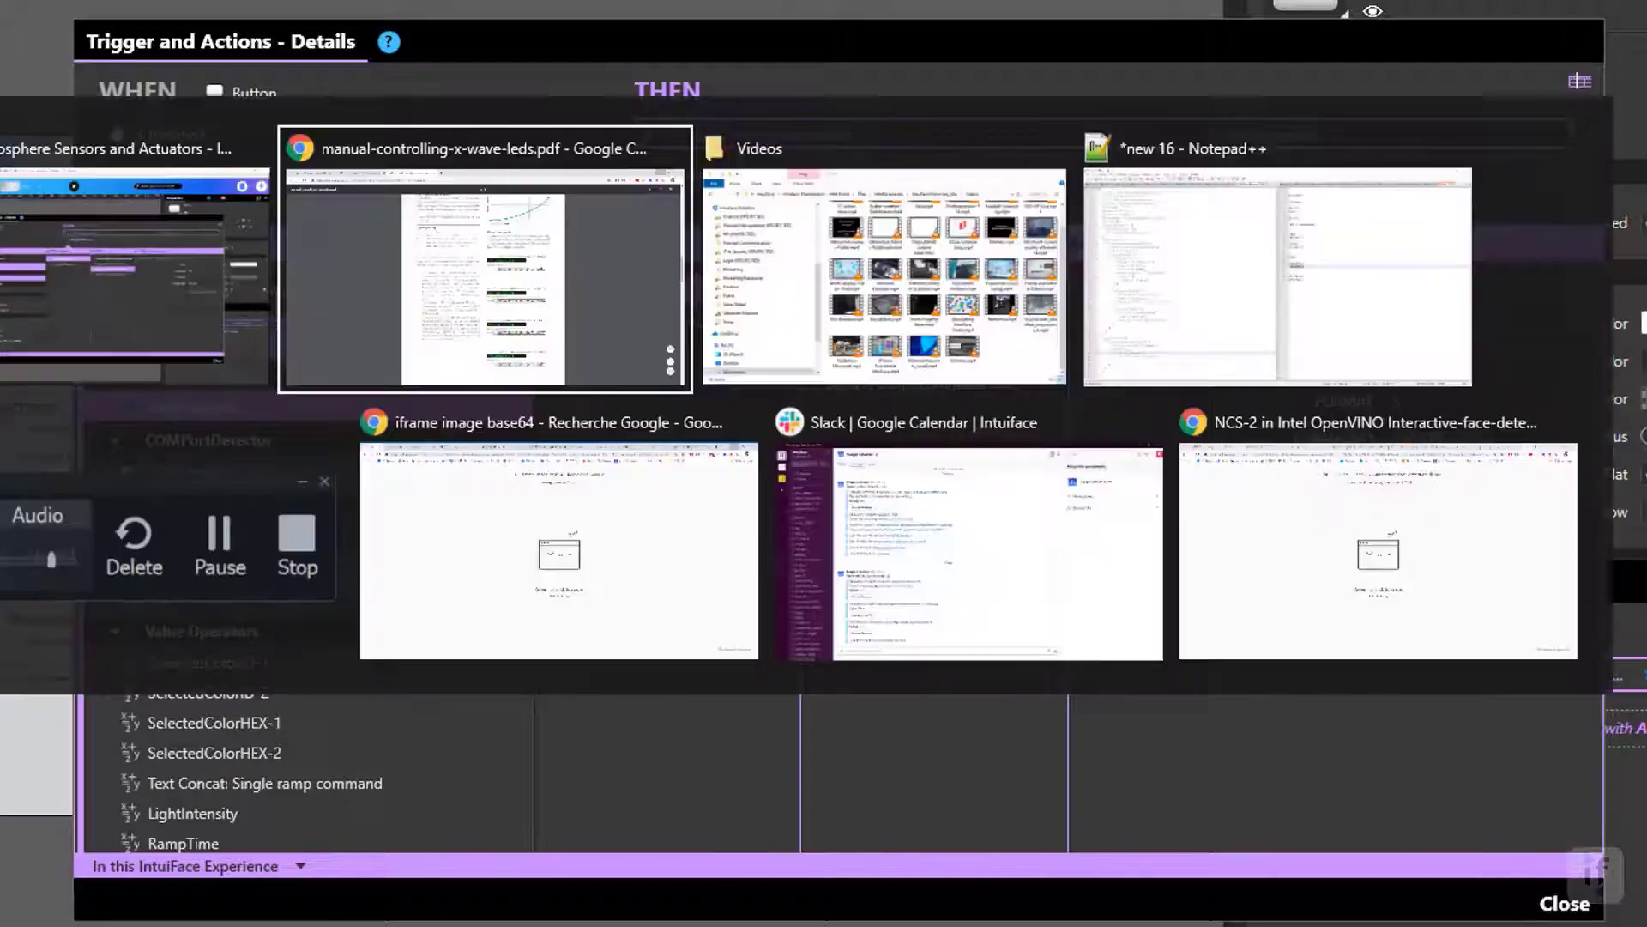
scroll(1081, 384, "up", 10)
scroll(1056, 388, "up", 8)
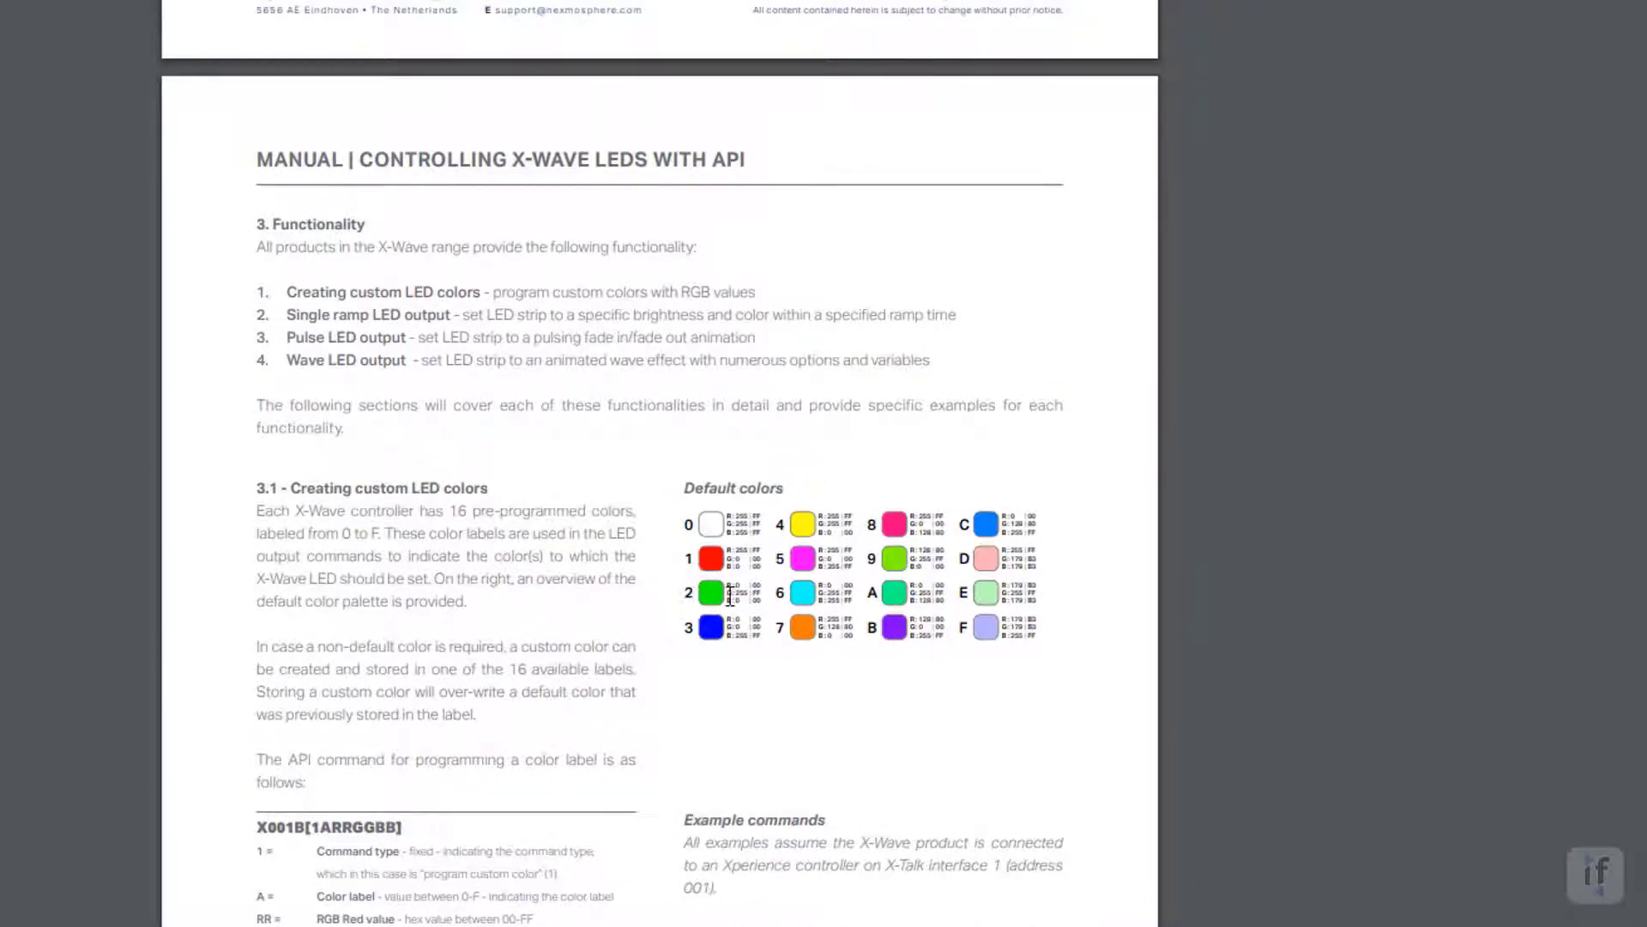
key("alt+Tab")
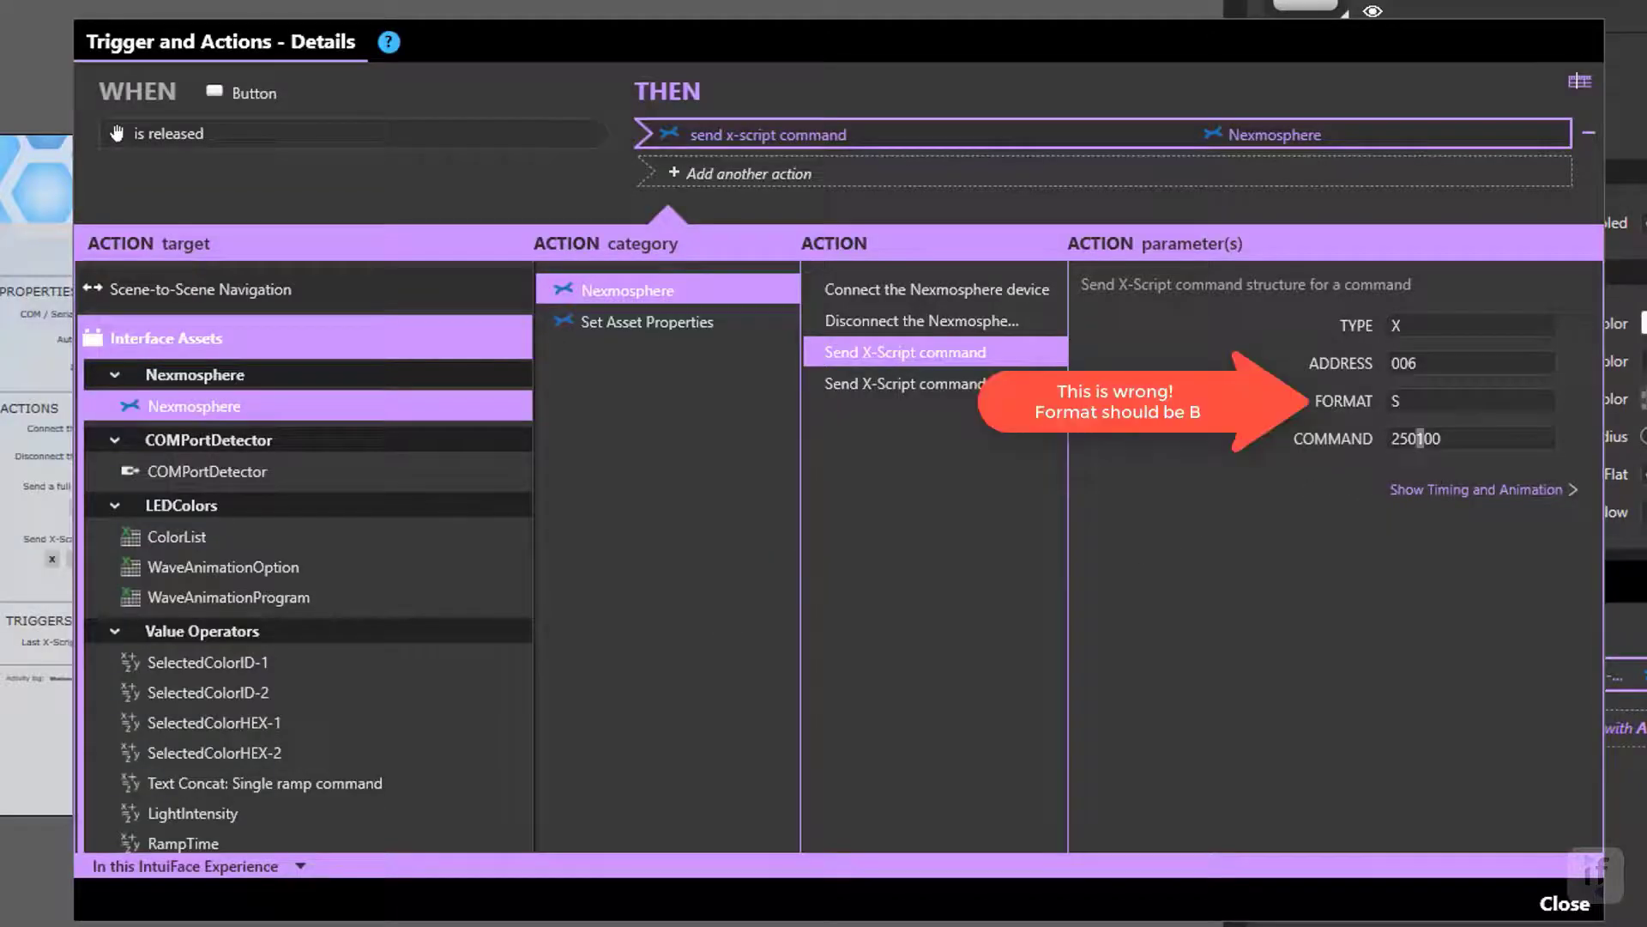
left_click(1565, 903)
Run the experience, connect the Nexmosphere device on COM11, and trigger the new button to test the LED command
key("F5")
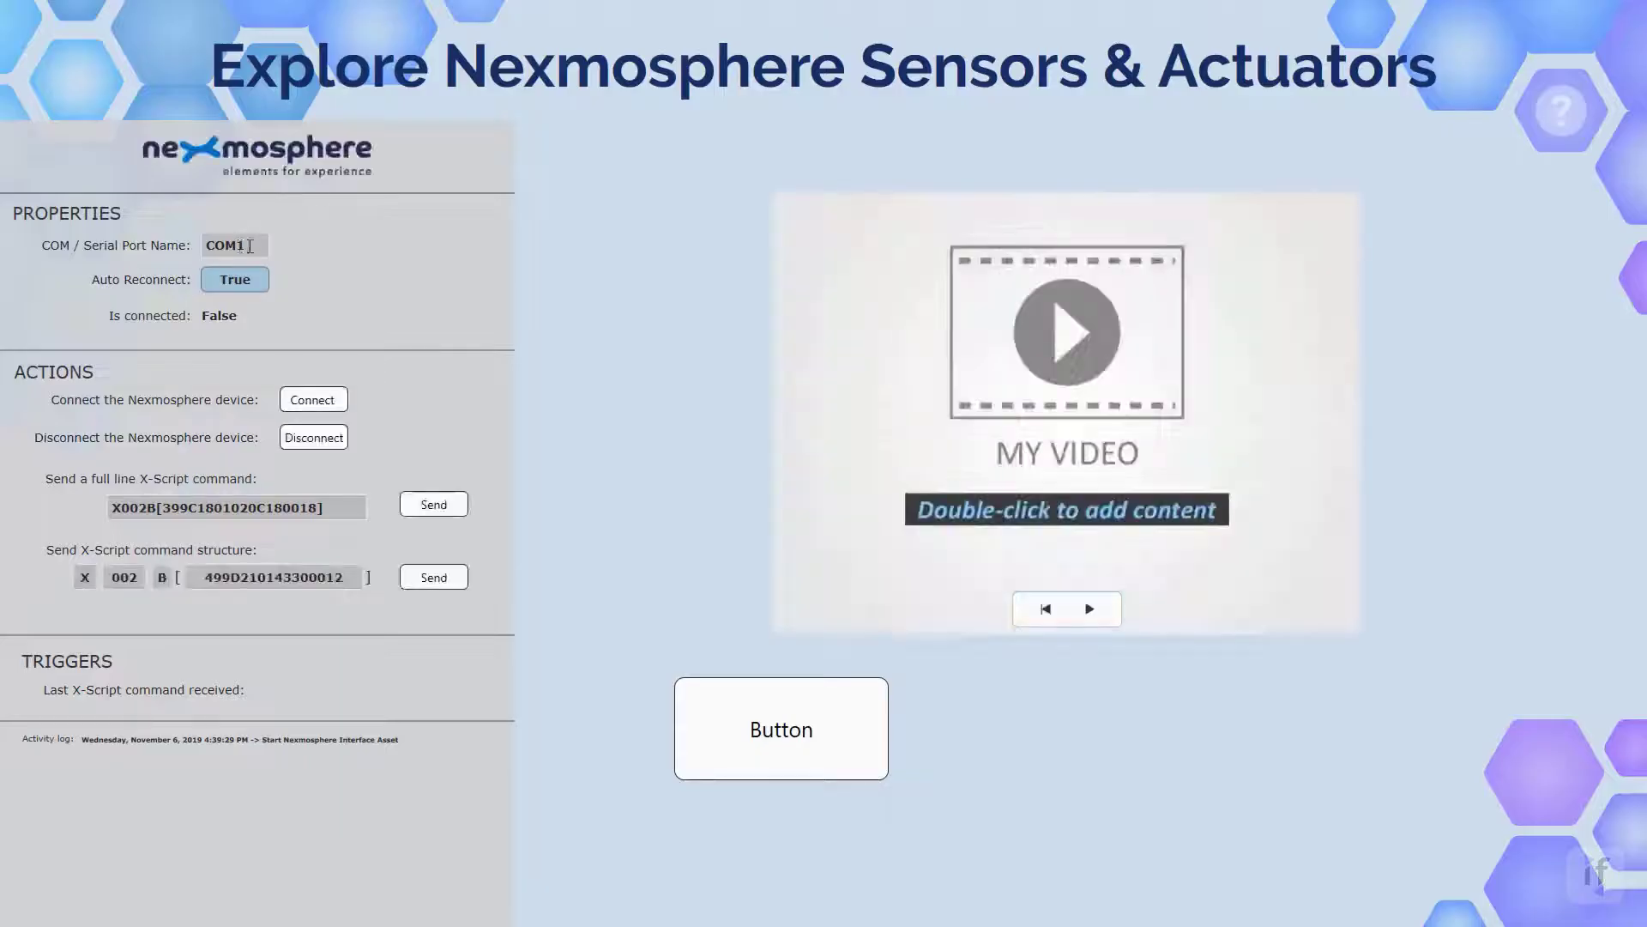
left_click(257, 244)
left_click(311, 400)
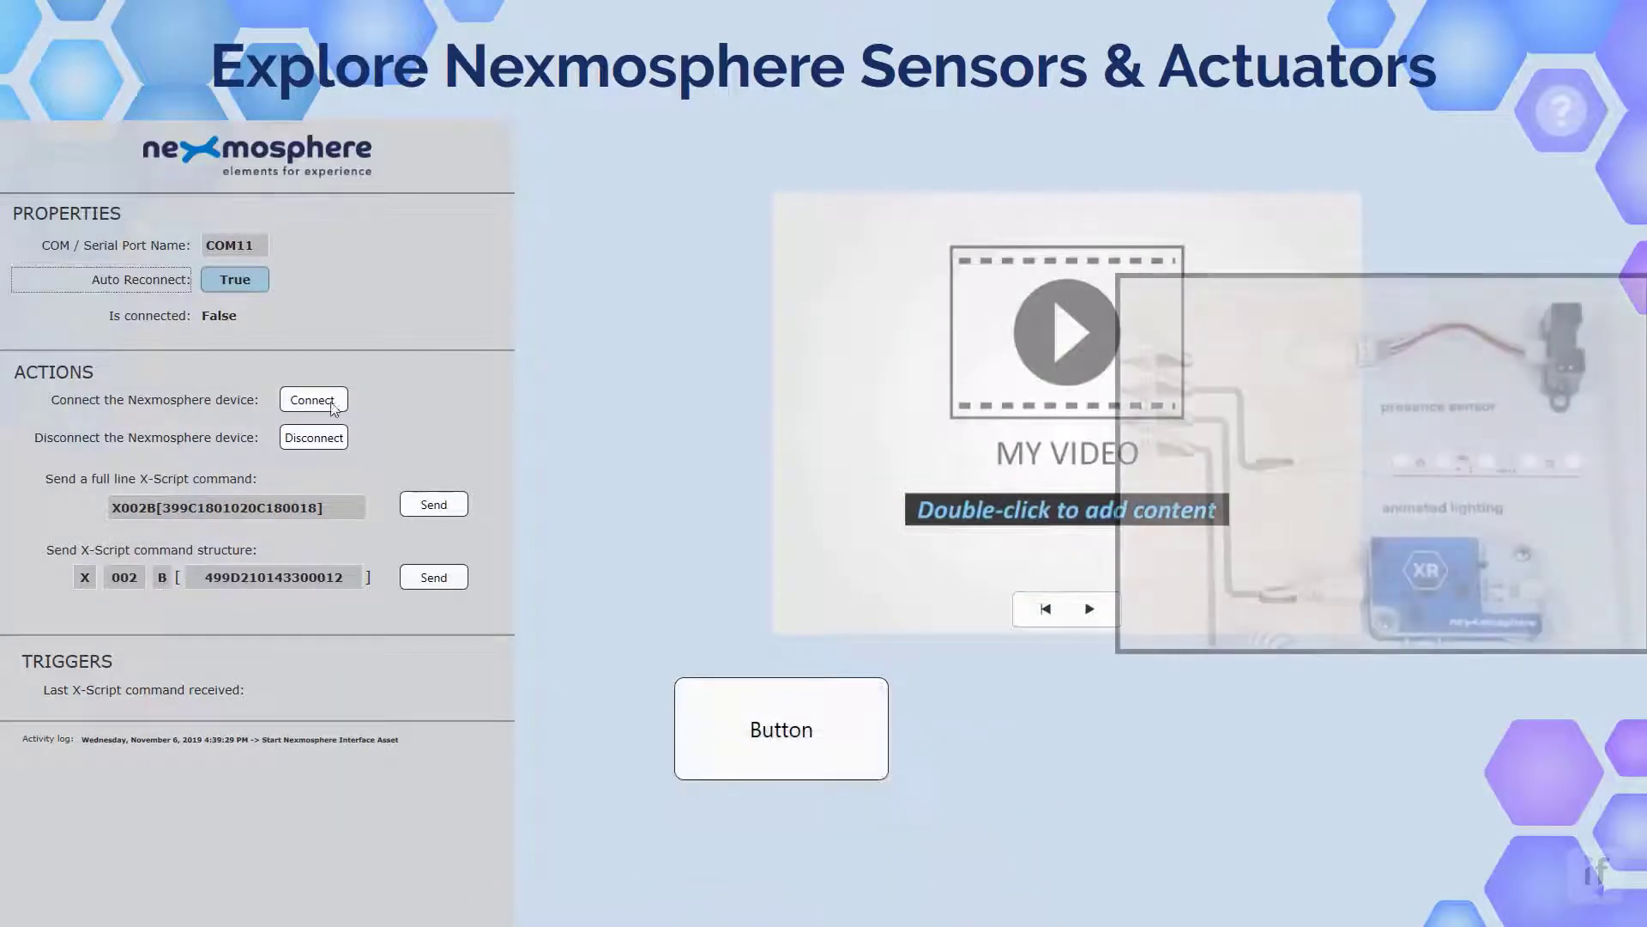
left_click(792, 755)
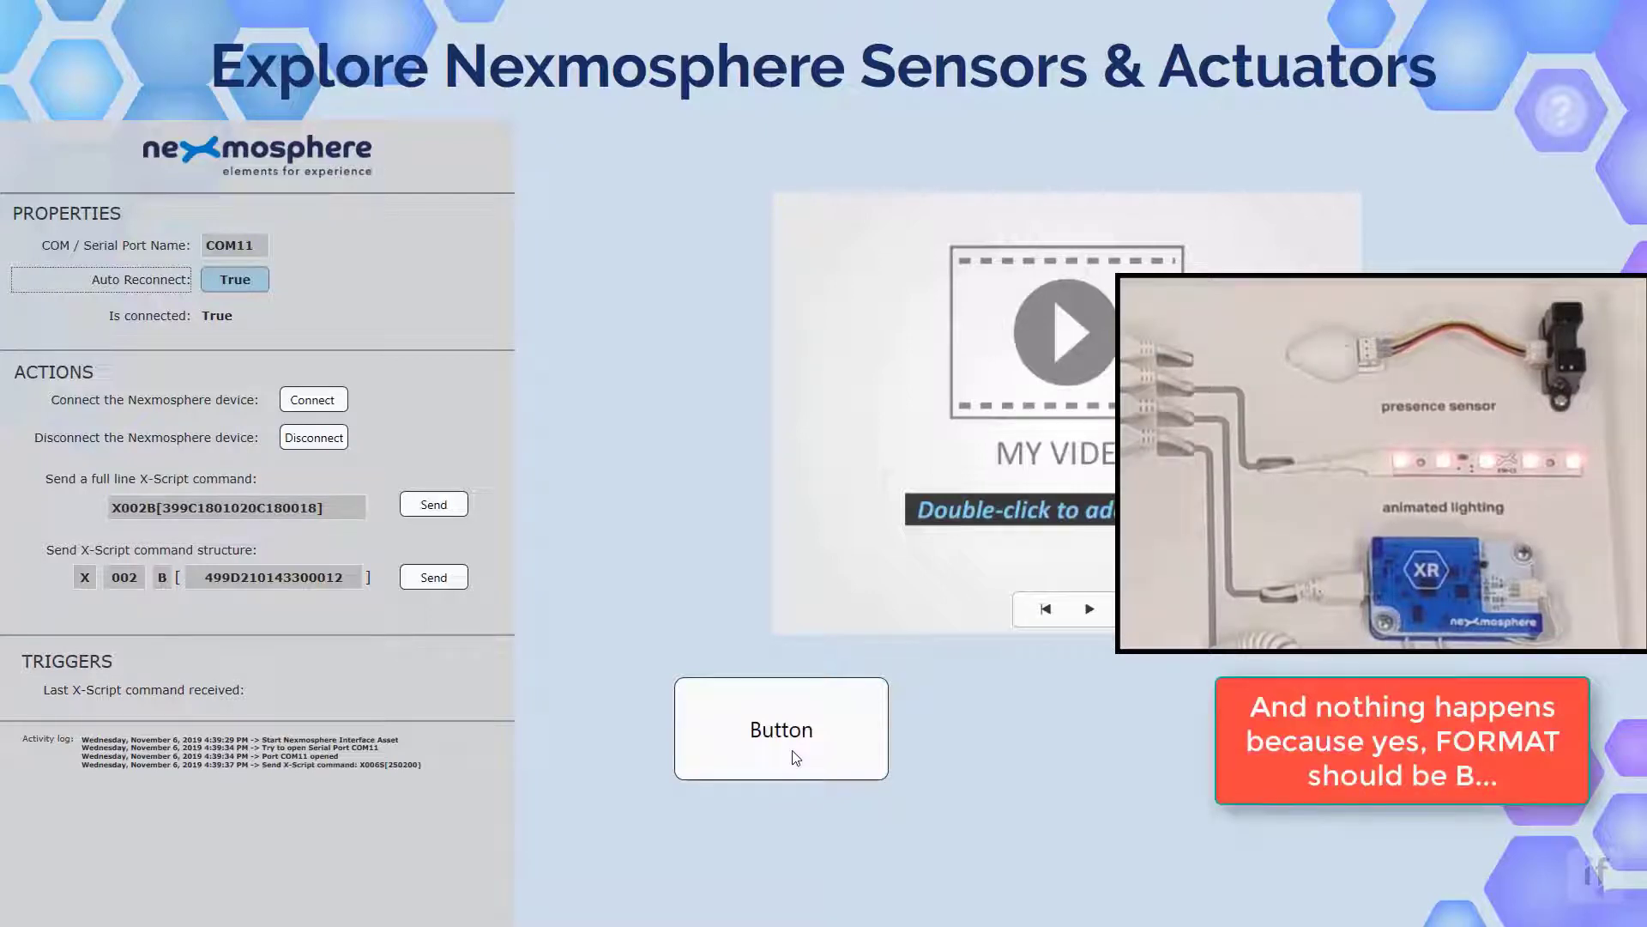
Leave the preview and correct the button's Send X-Script command format to B
key("Escape")
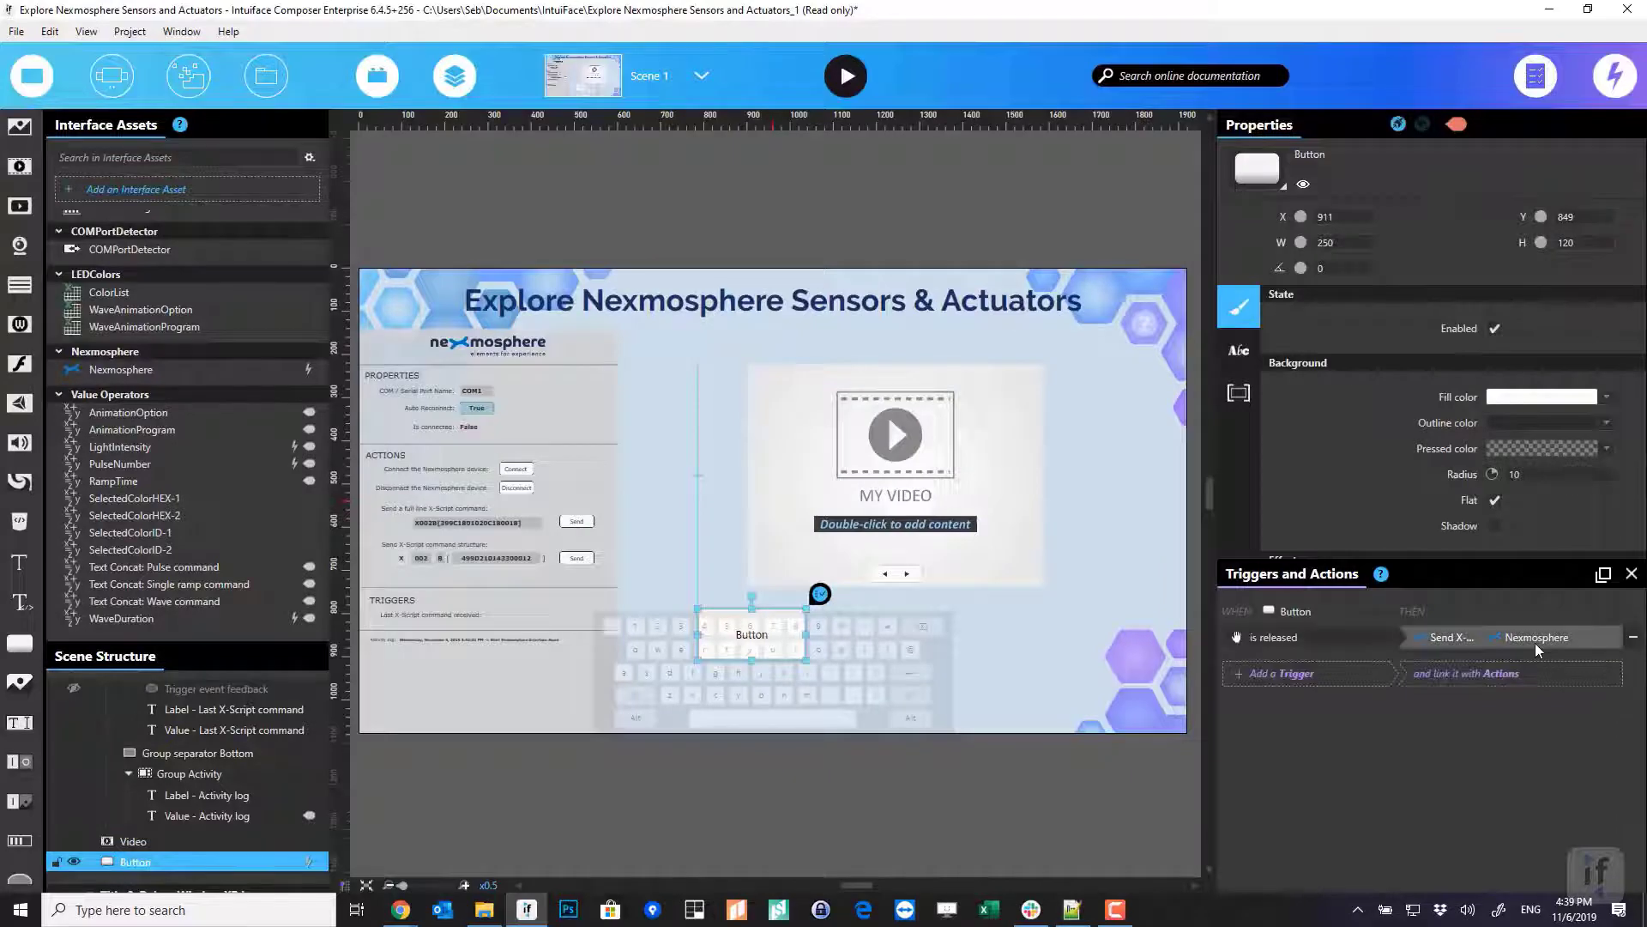
double_click(1535, 639)
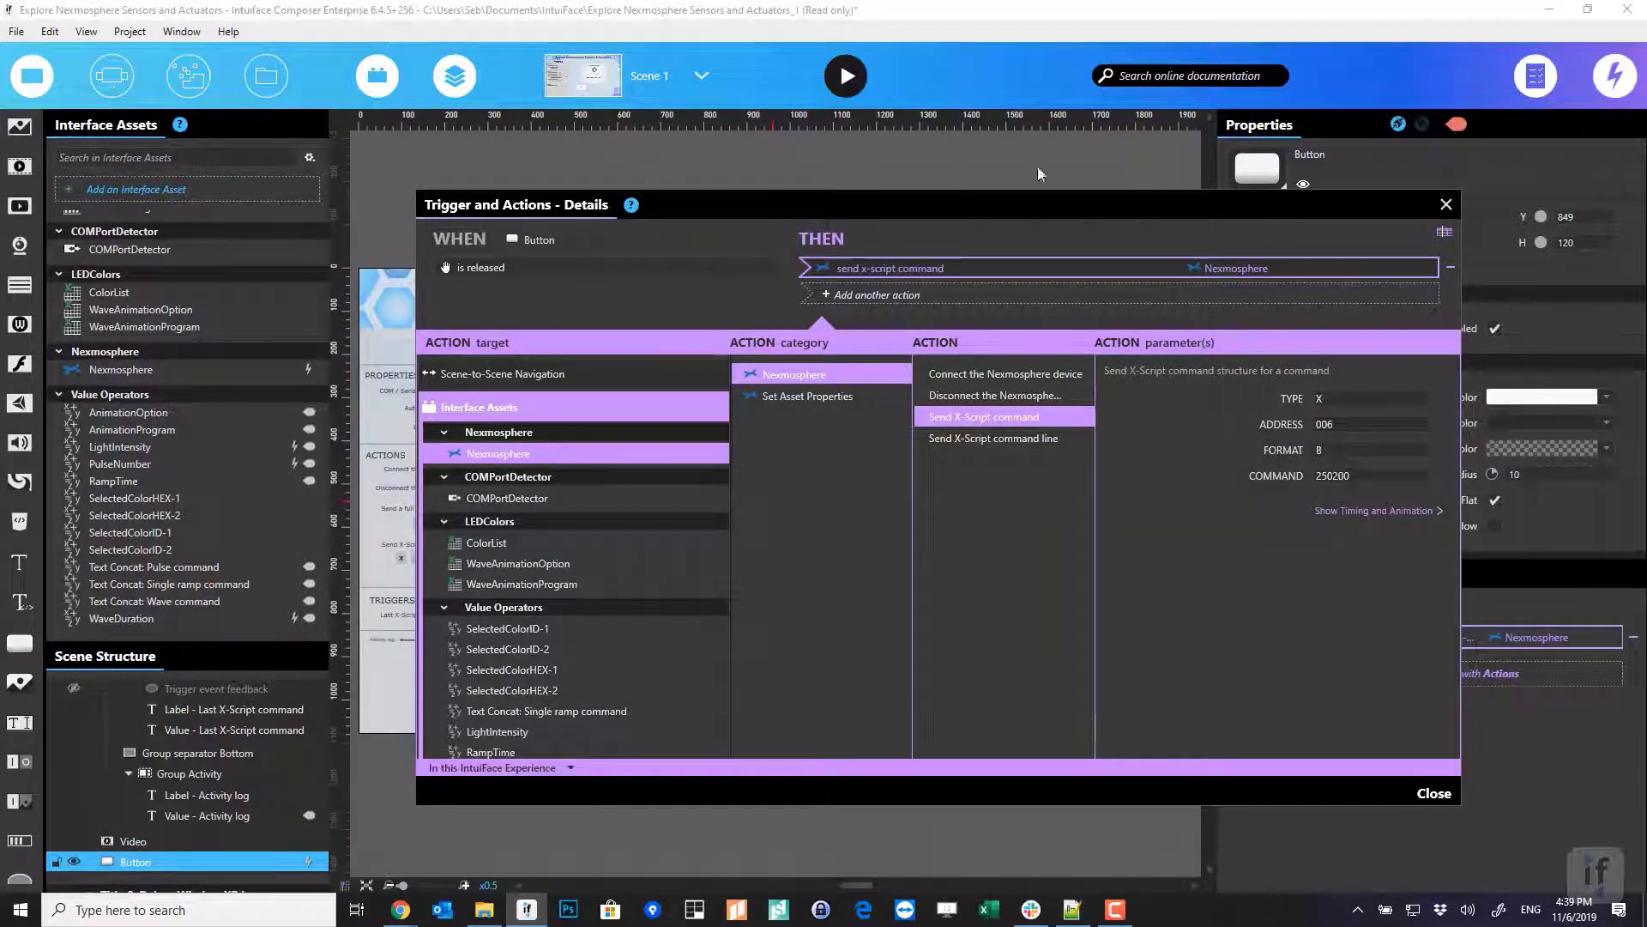
left_click(1446, 204)
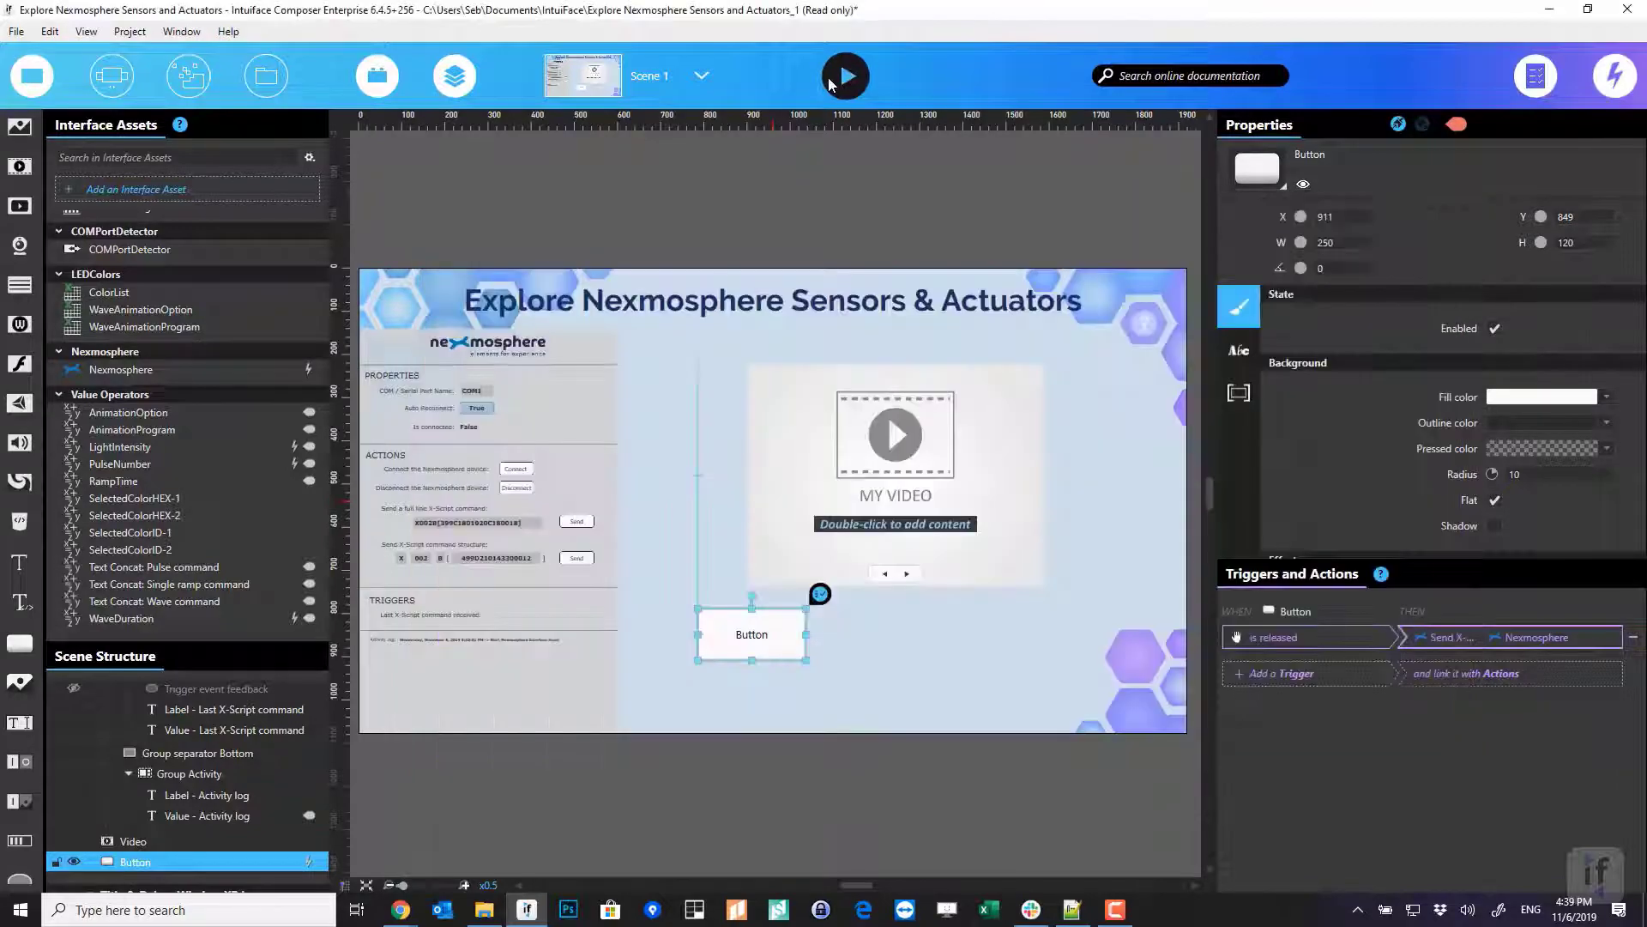
Run the experience again with port COM11, connect the device, retest the button's LED command, and exit the preview
left_click(833, 84)
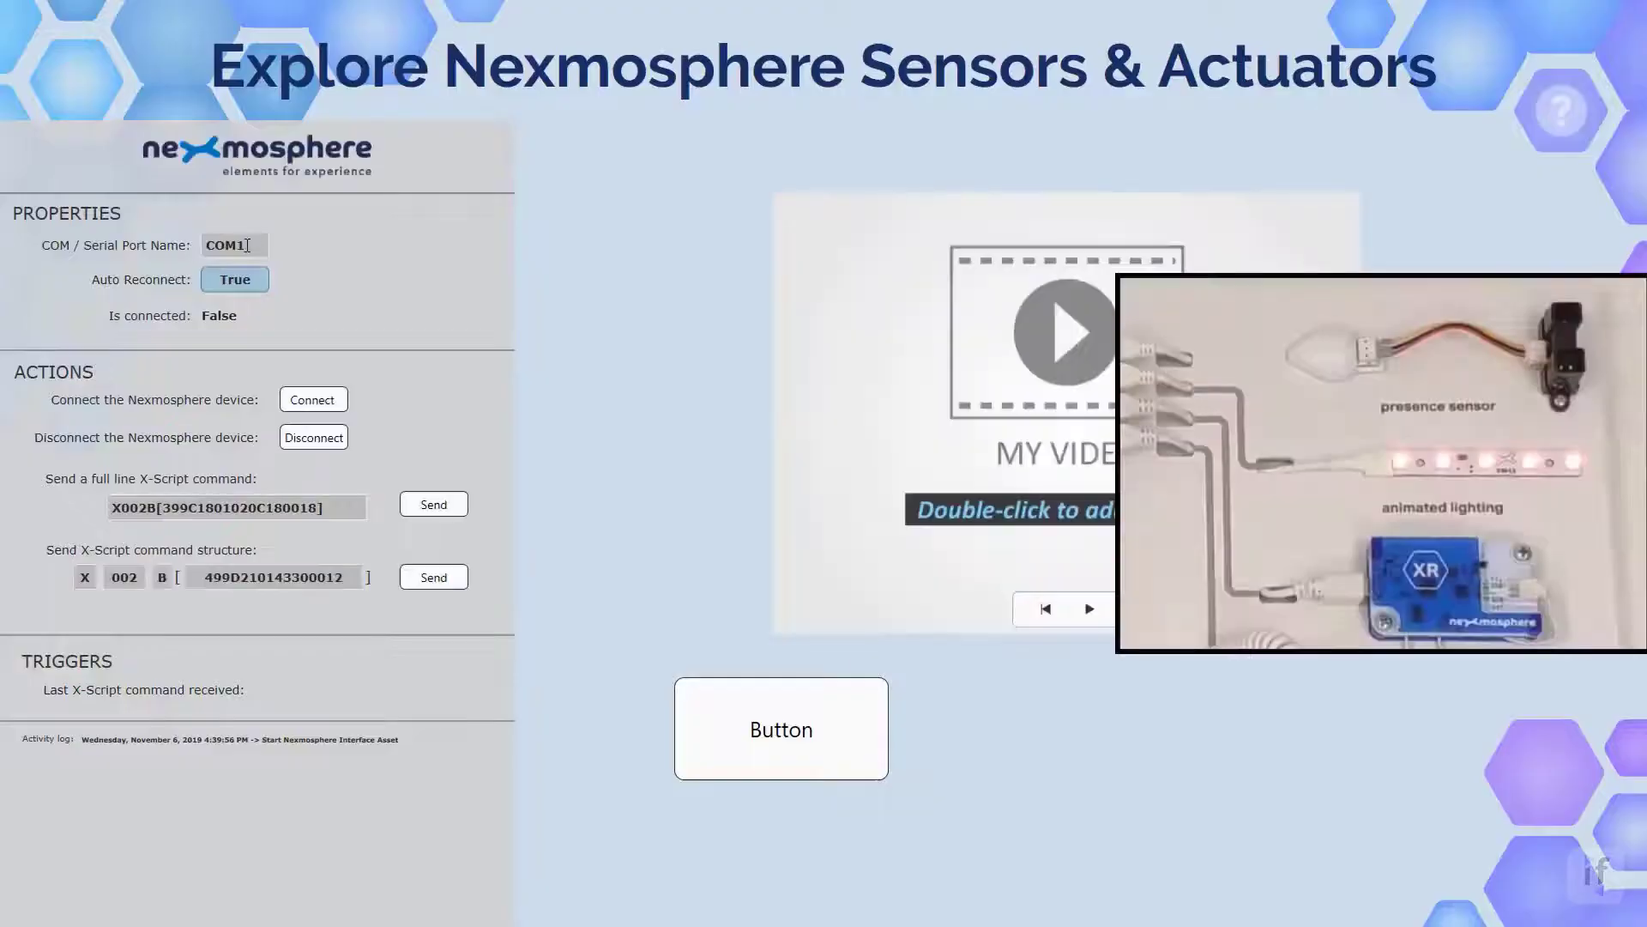
left_click(247, 246)
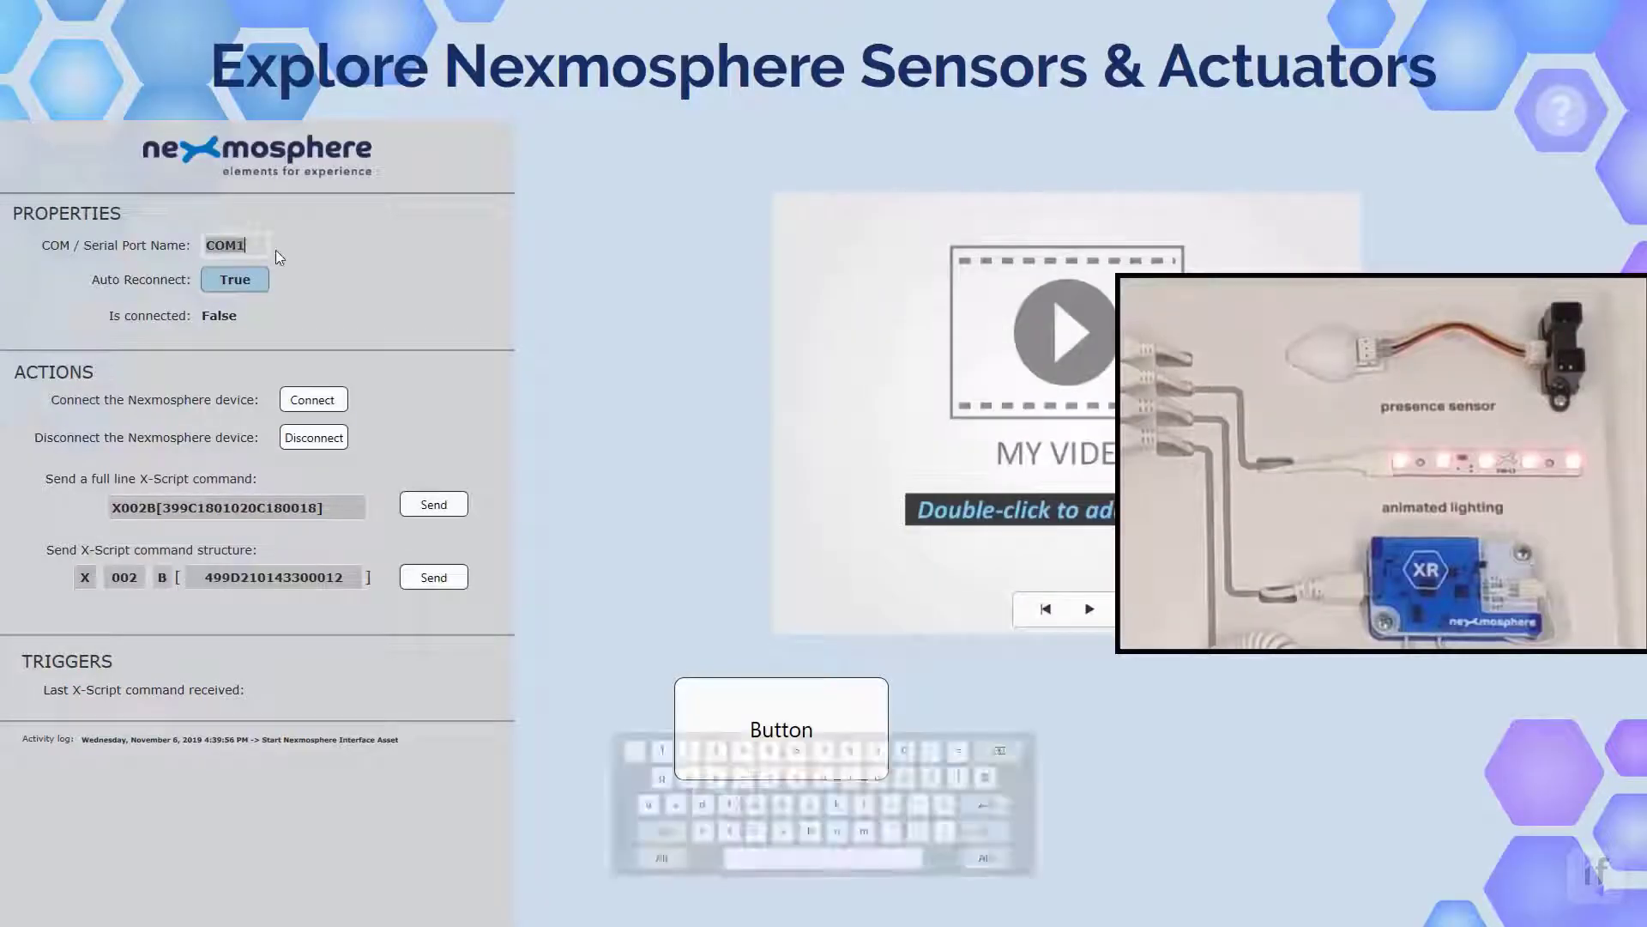
type("1")
key("Tab")
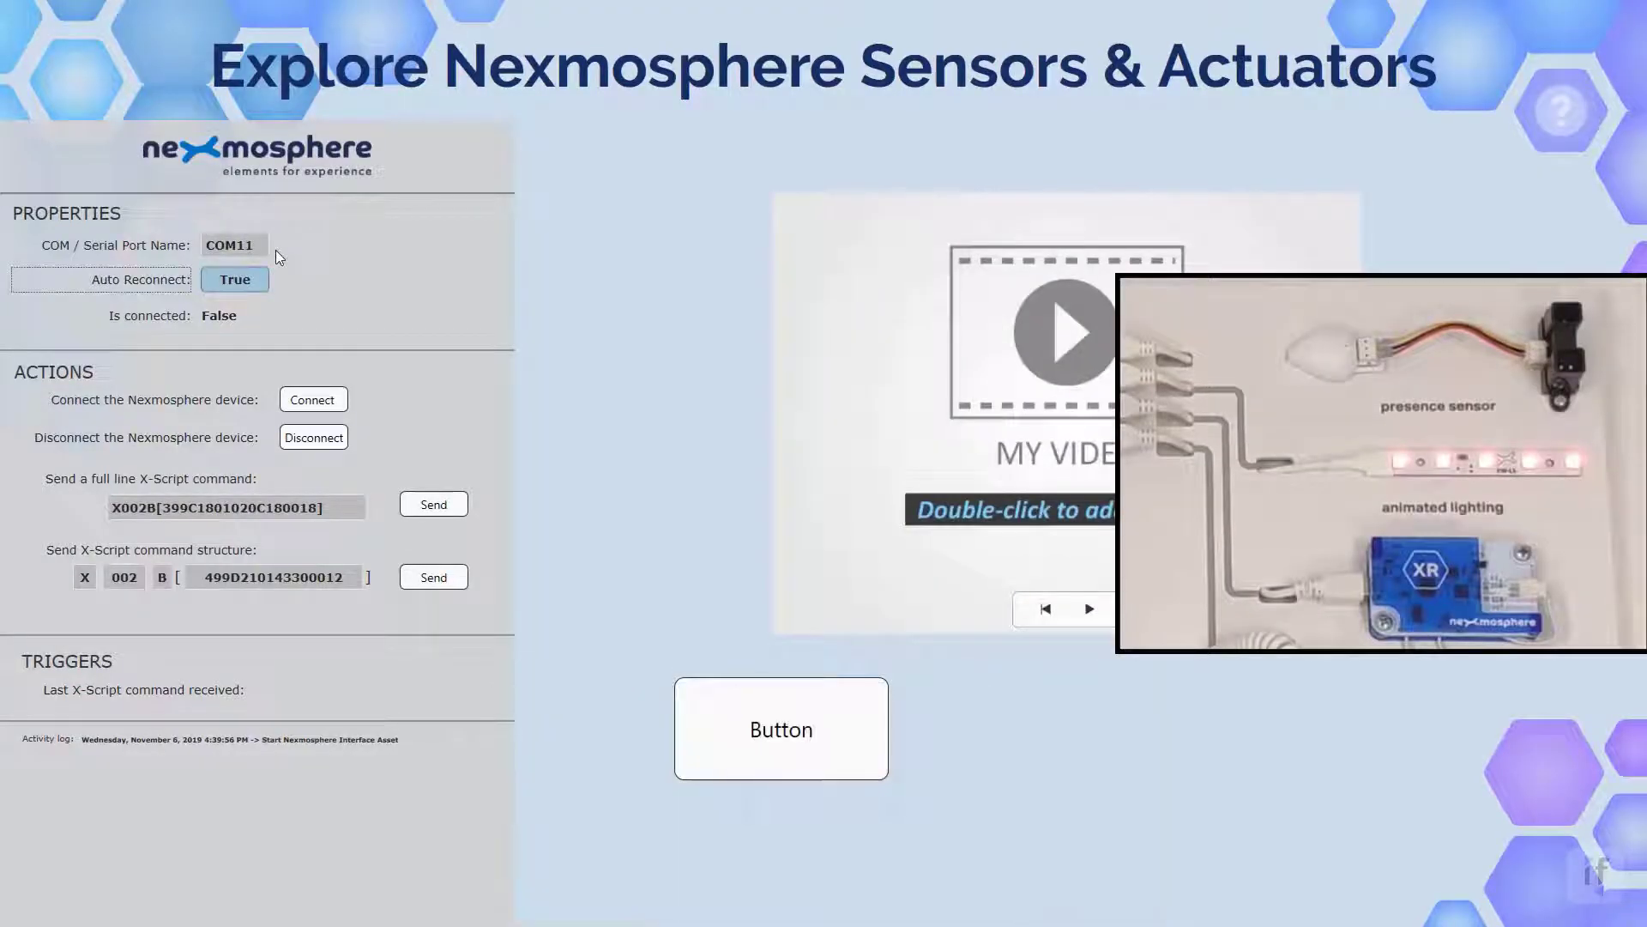
left_click(328, 402)
left_click(752, 726)
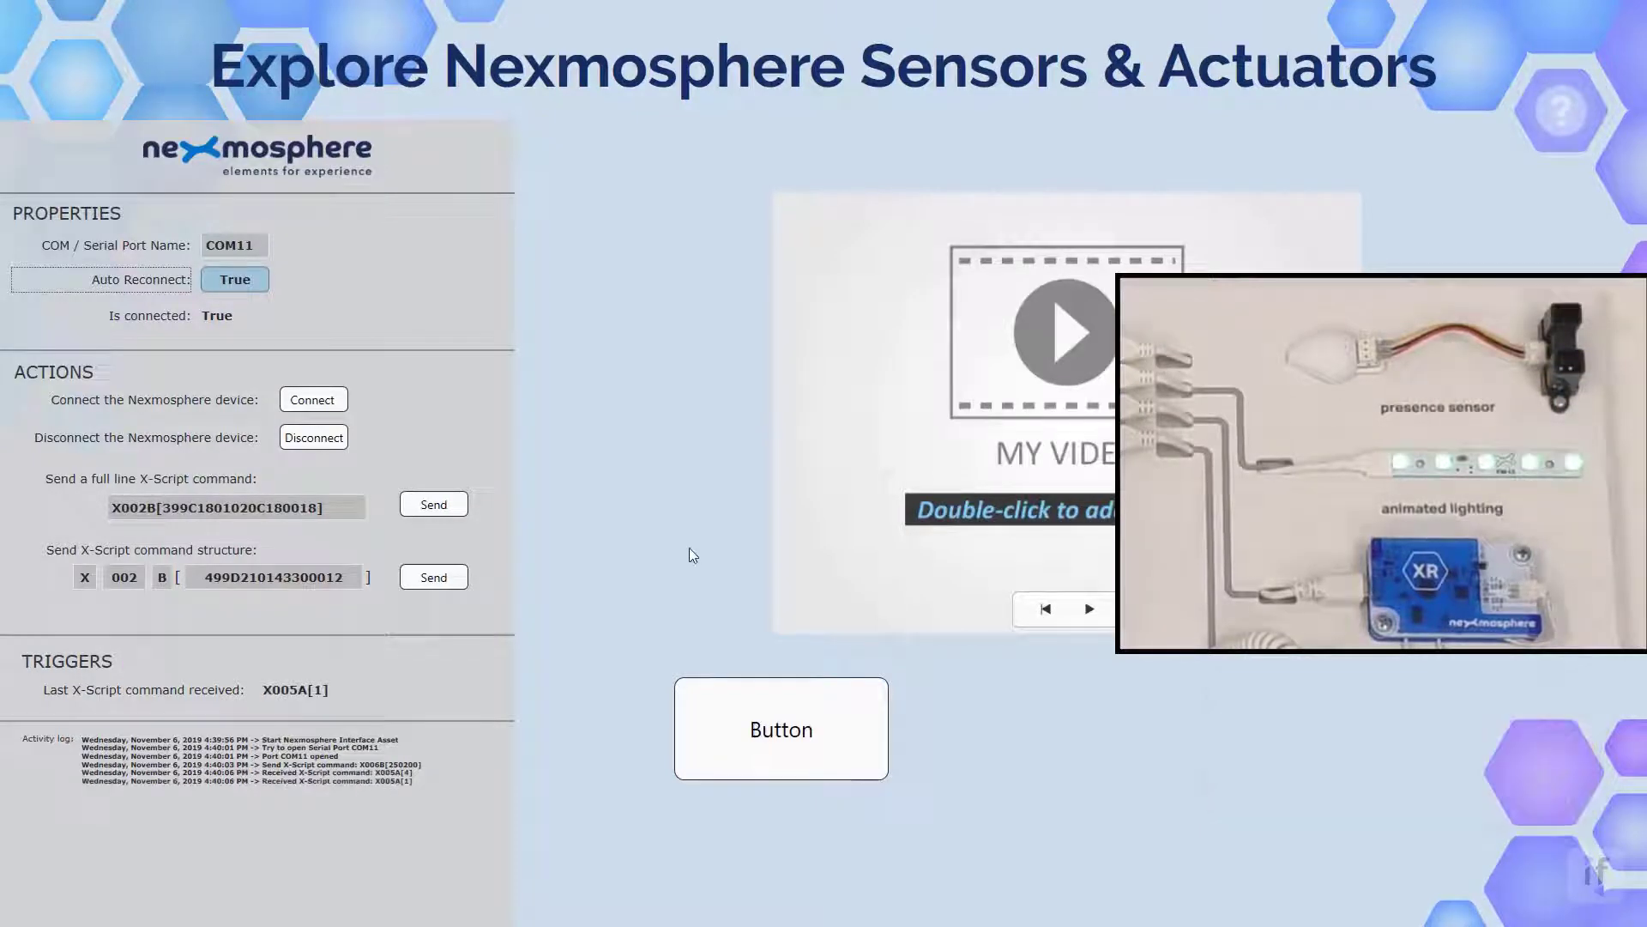
key("Escape")
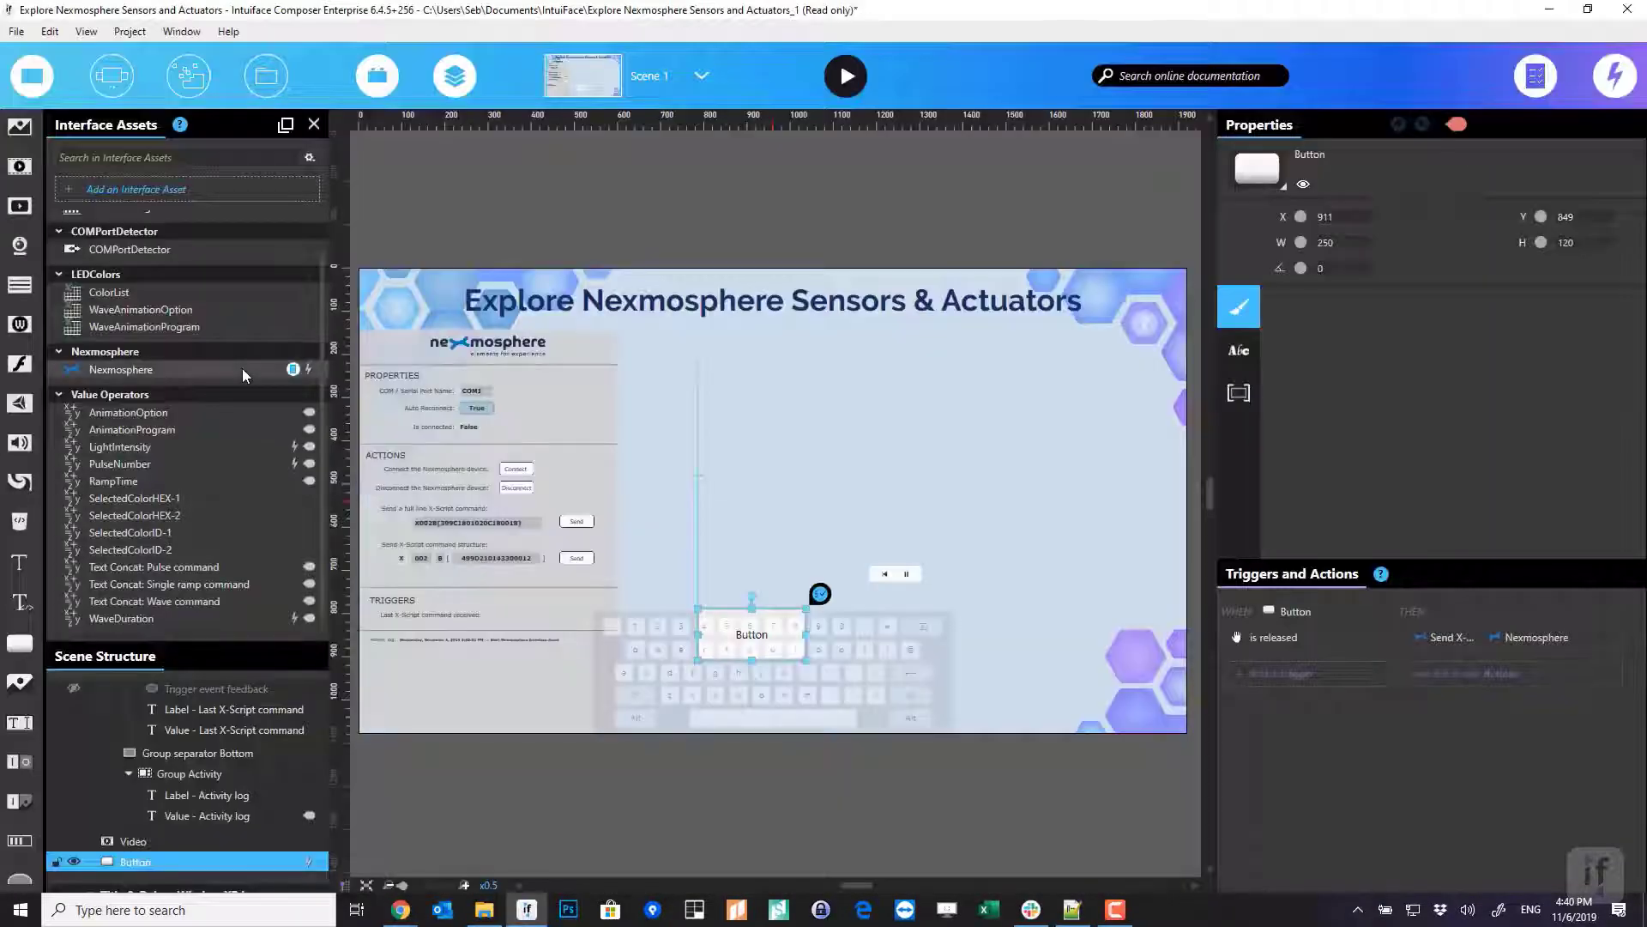
Open the X-Ray view of the Nexmosphere interface asset and review its properties, triggers and actions
left_click(242, 368)
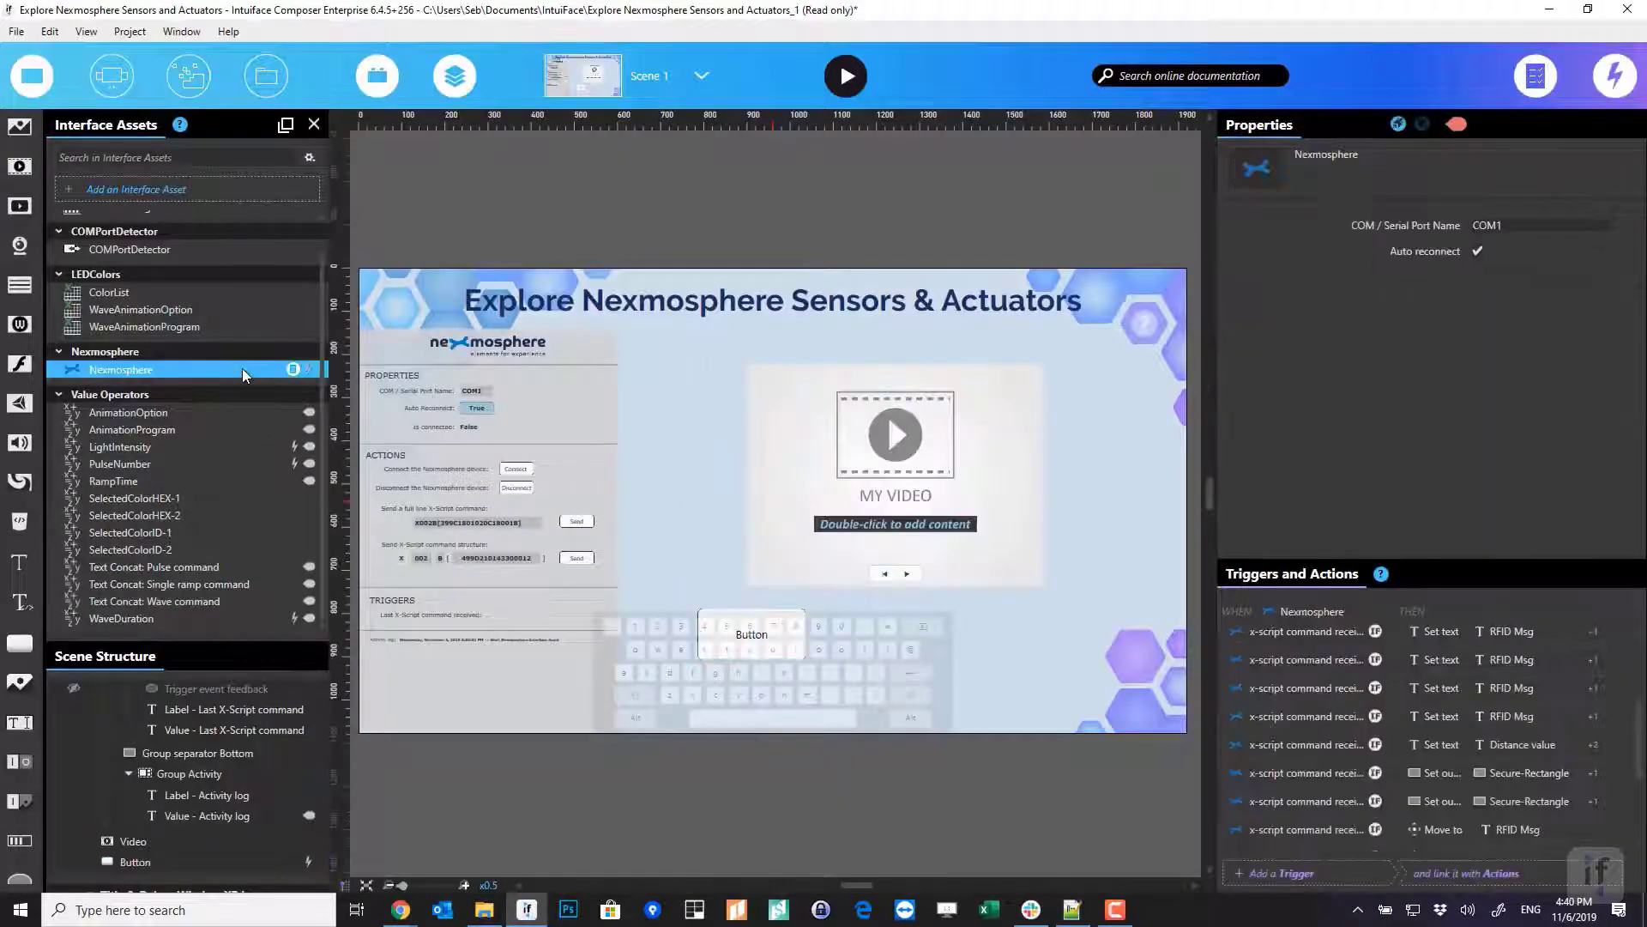
left_click(292, 372)
left_click_drag(554, 364, 642, 271)
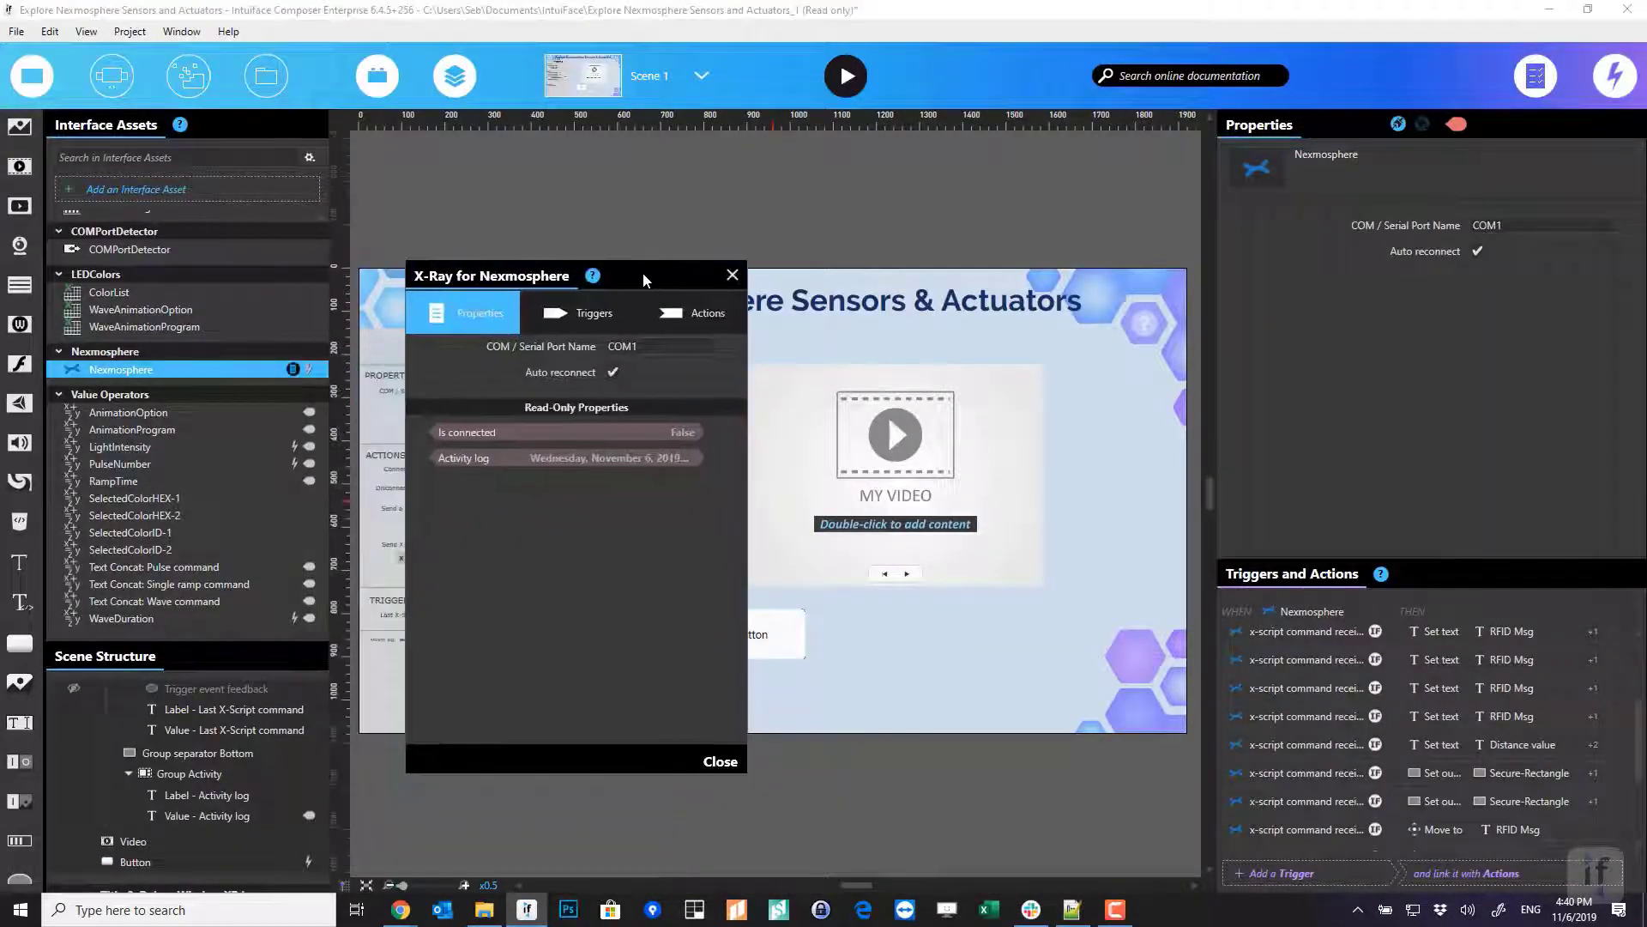
left_click(688, 239)
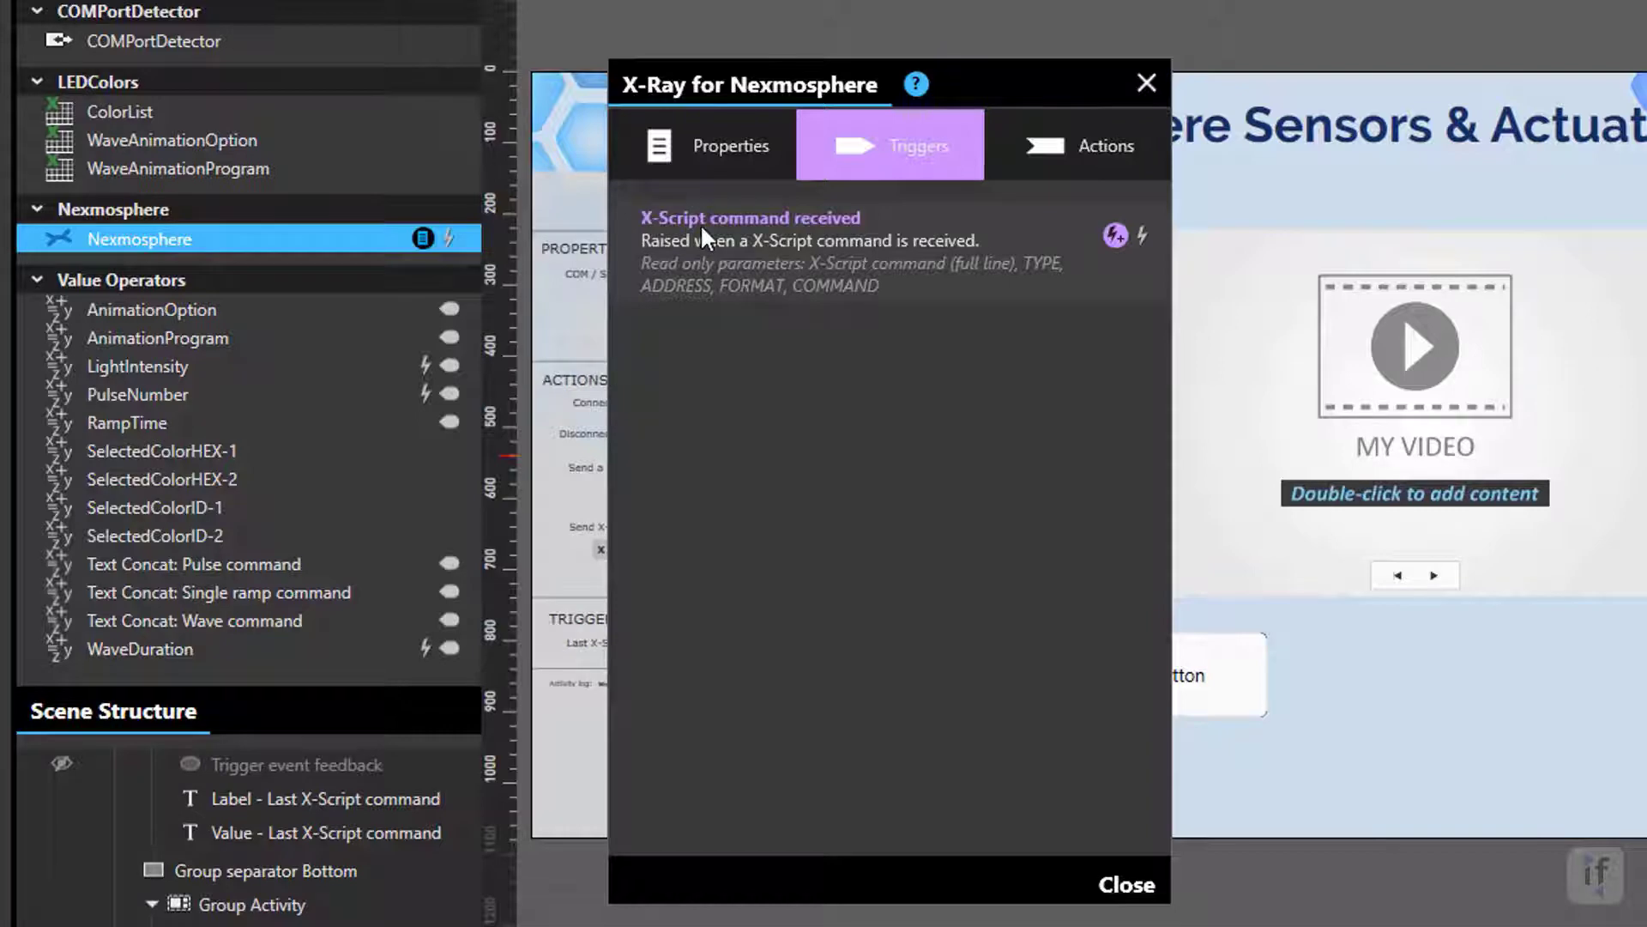
left_click(1135, 139)
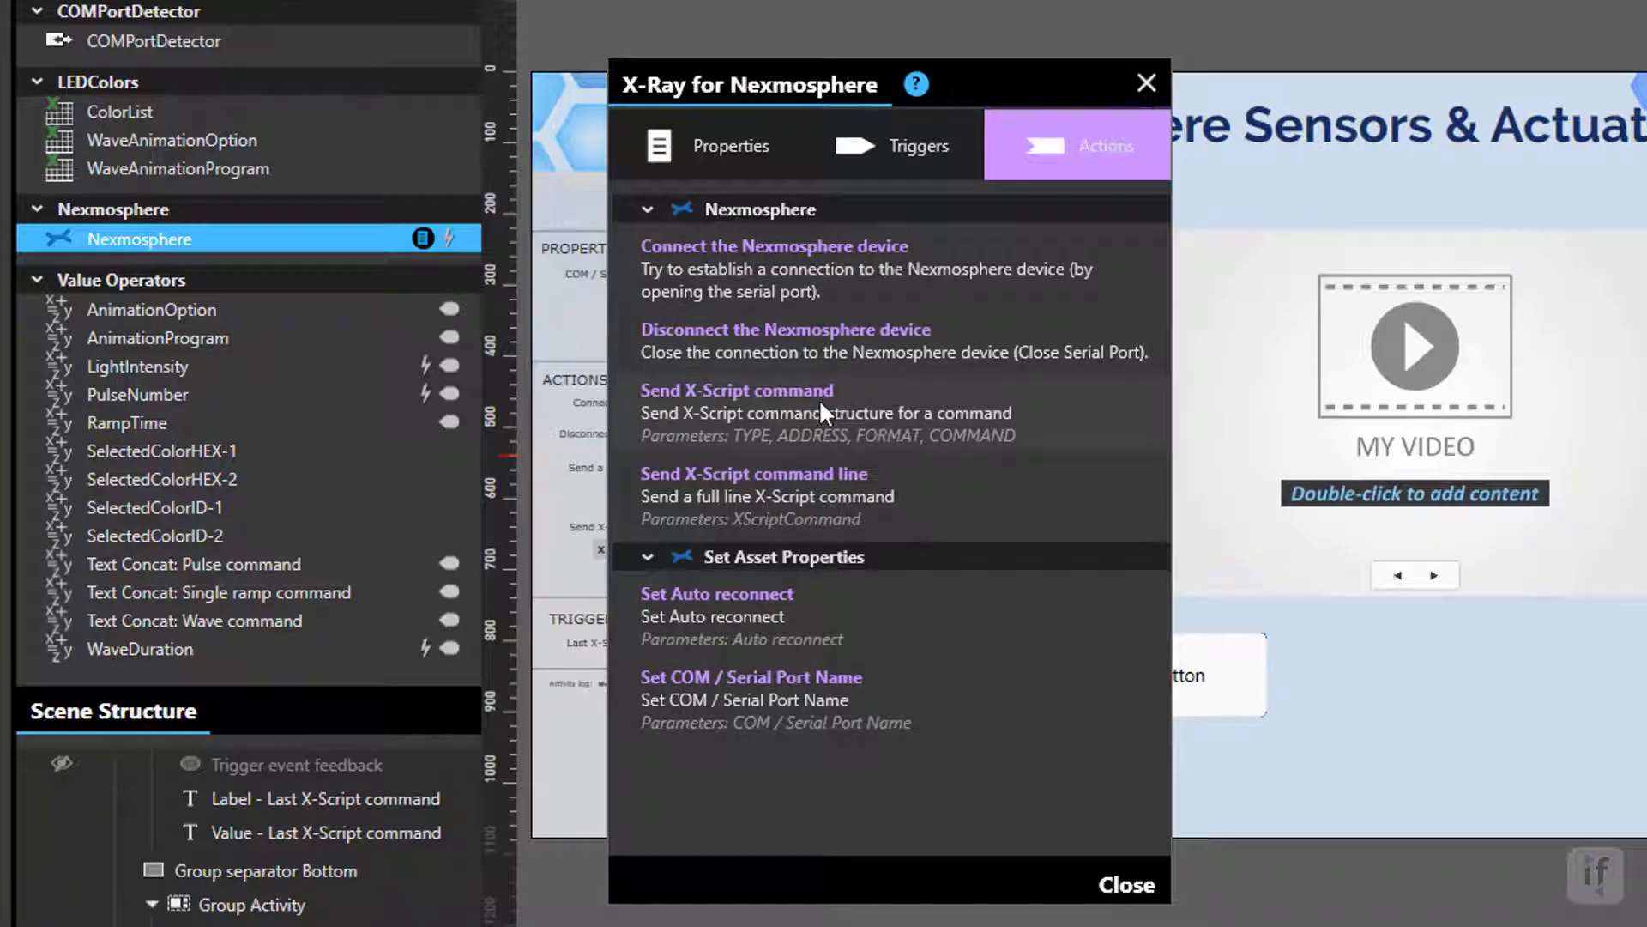
Switch the button's release action to Send X-Script command line, then close the action details and the Nexmosphere X-Ray view
left_click(1238, 670)
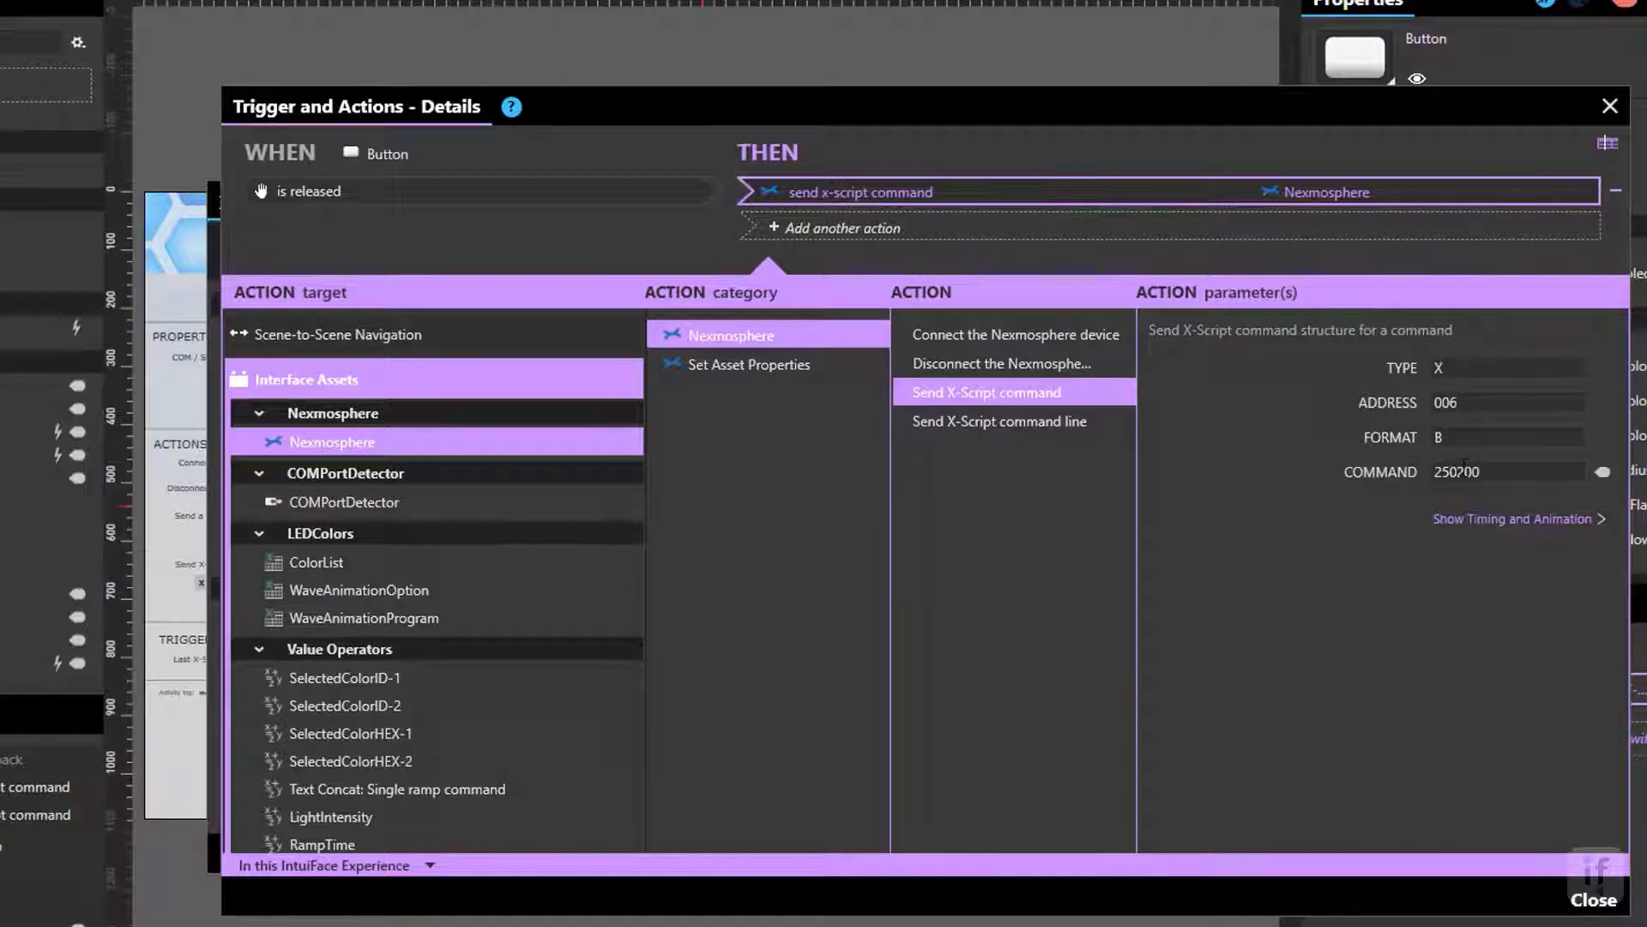
left_click(1048, 427)
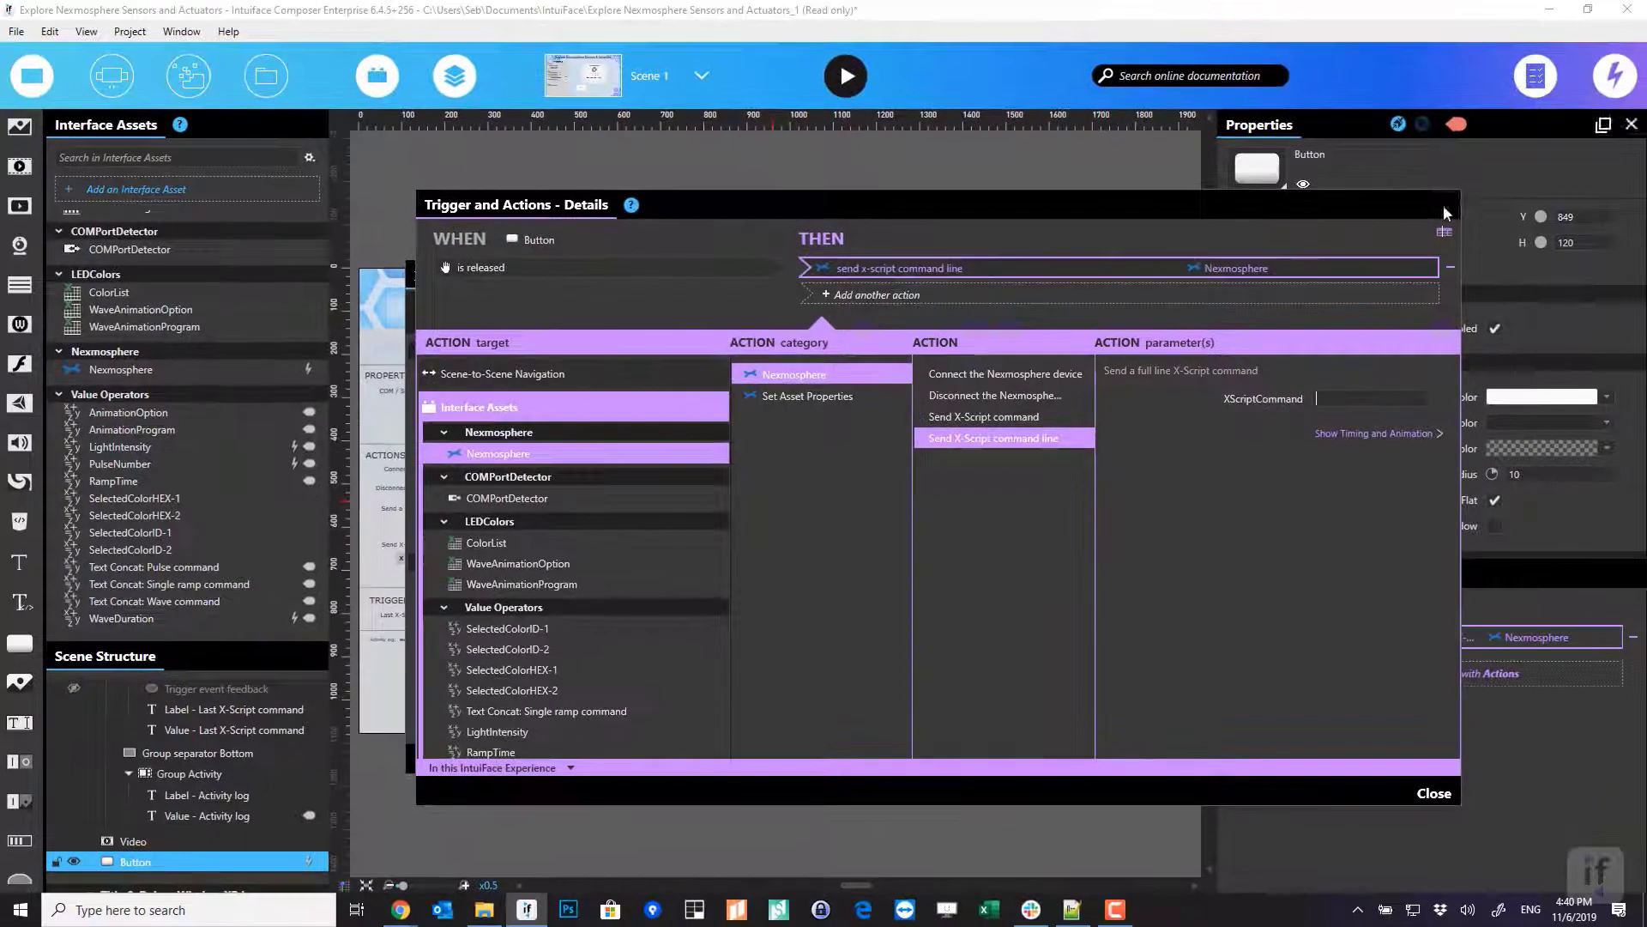
left_click(1446, 204)
left_click(892, 239)
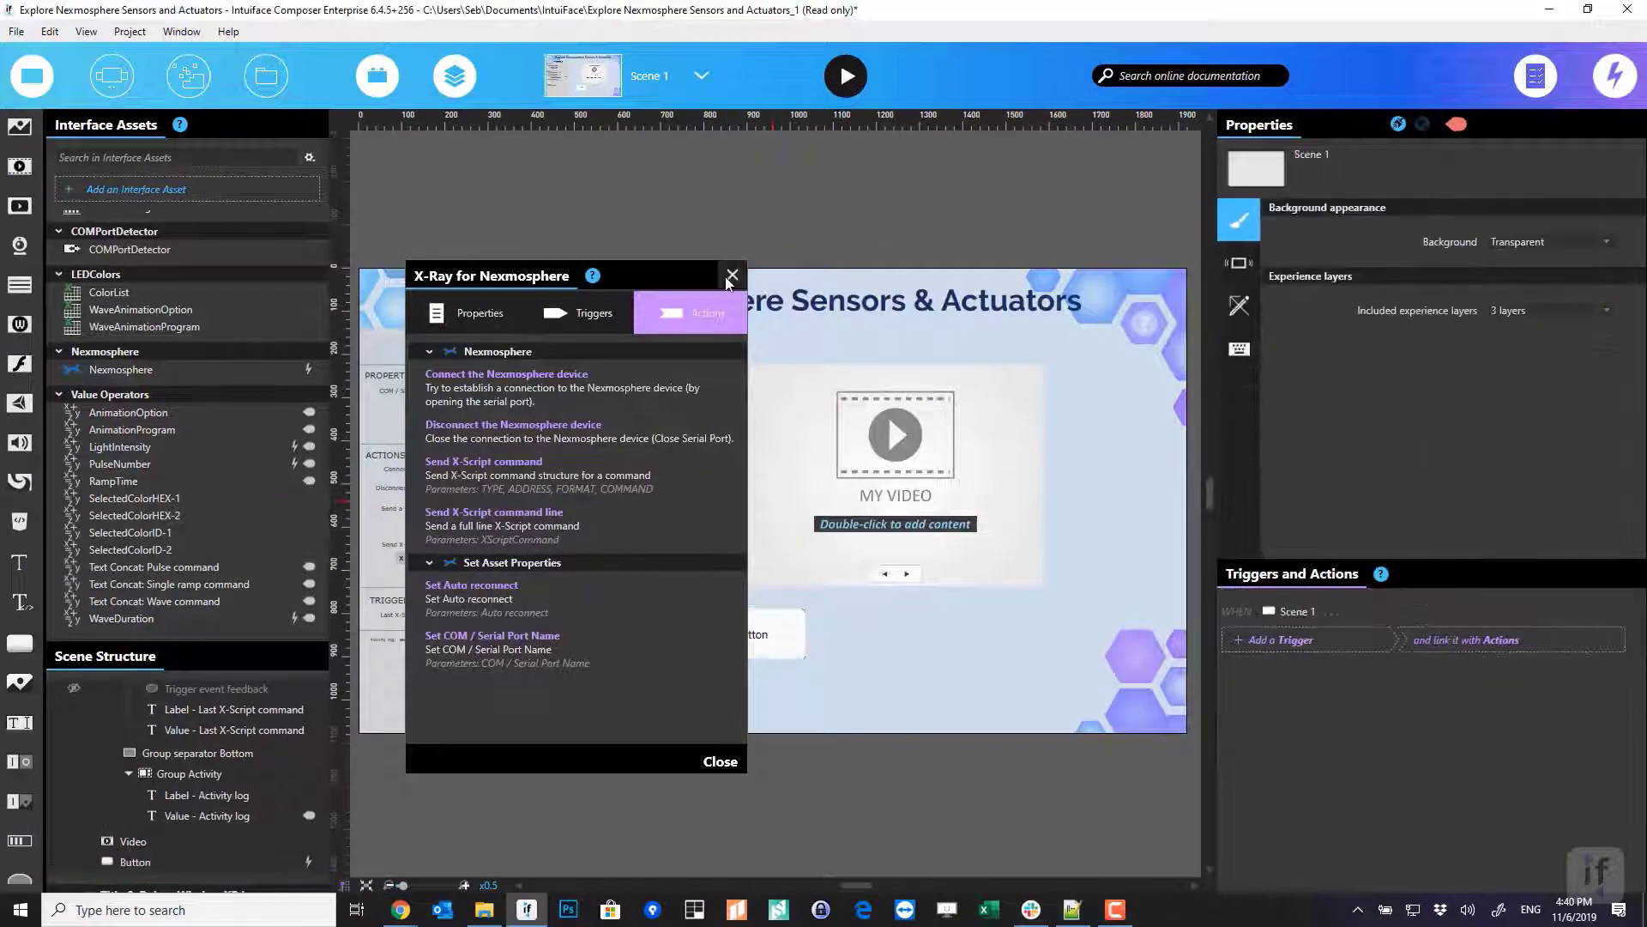
left_click(731, 277)
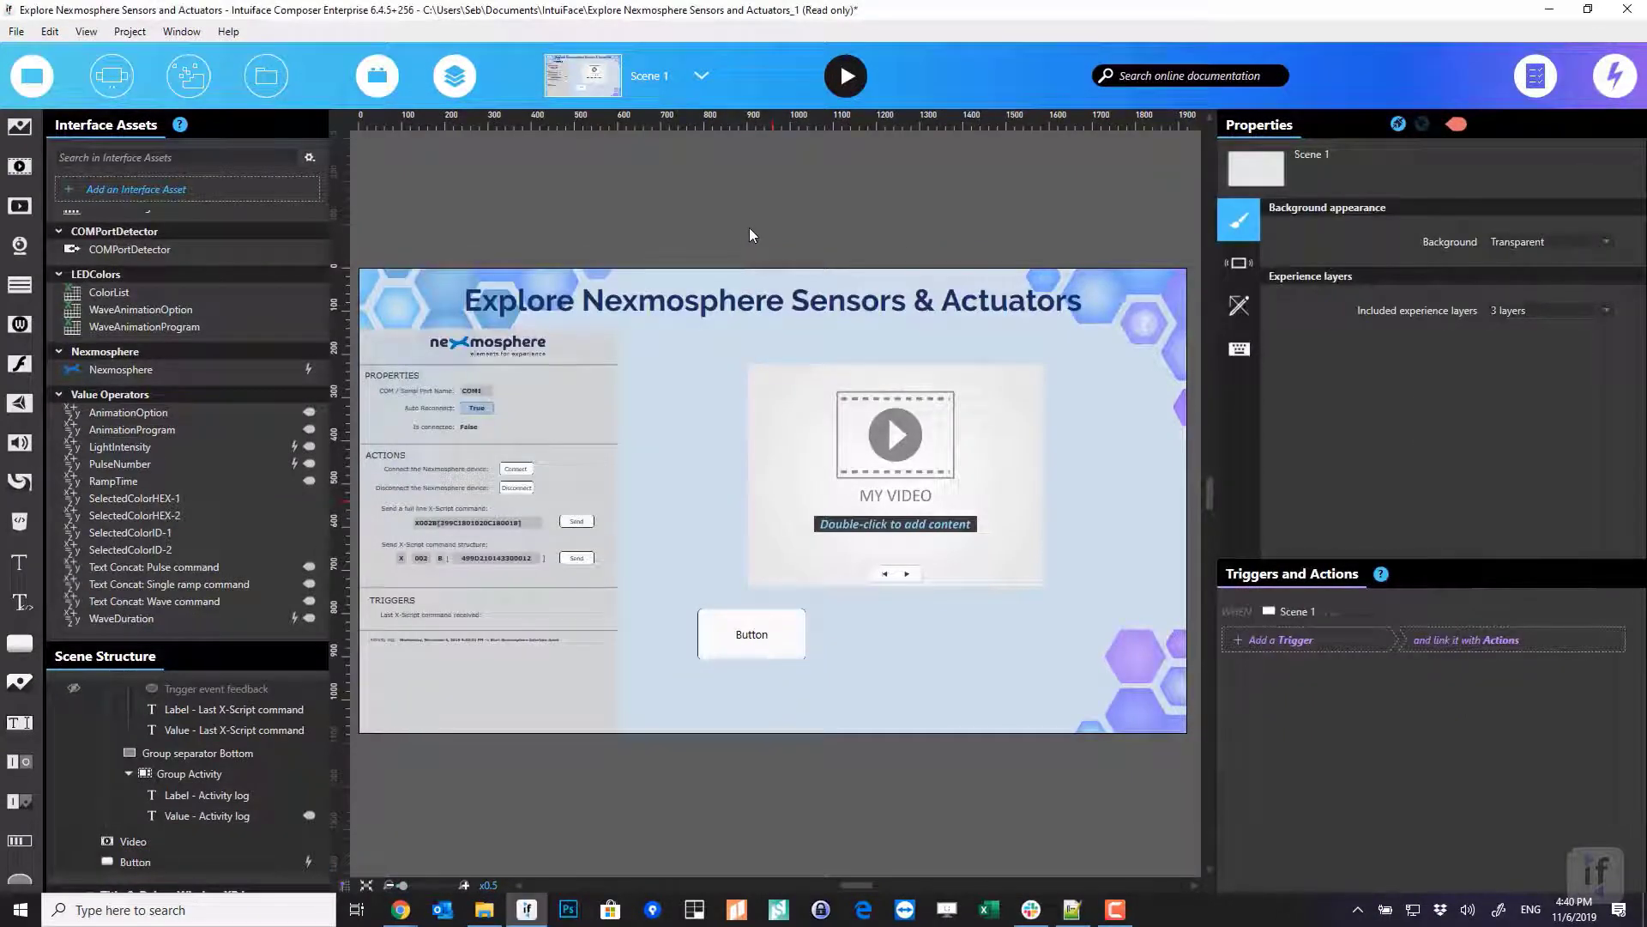